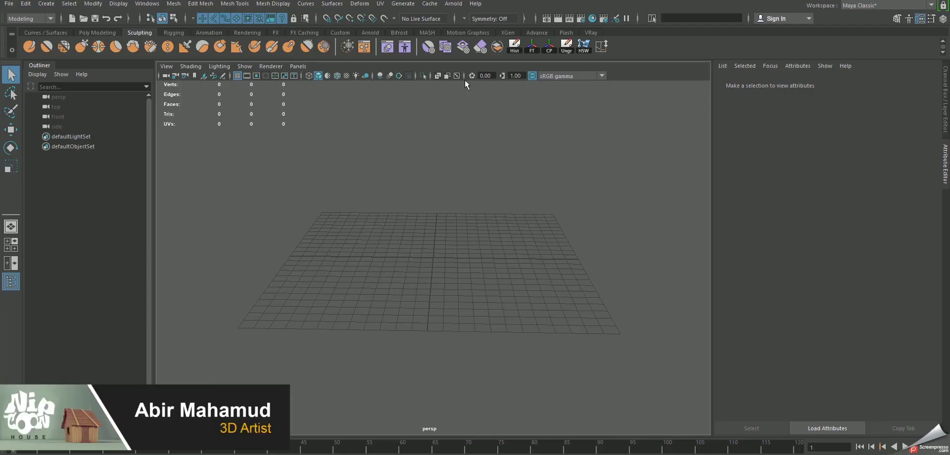
# Step: Go from the perspective grid to a maximized front orthographic view
pyautogui.keyDown('alt'); pyautogui.moveTo(452, 204); pyautogui.dragTo(455, 211); pyautogui.keyUp('alt')
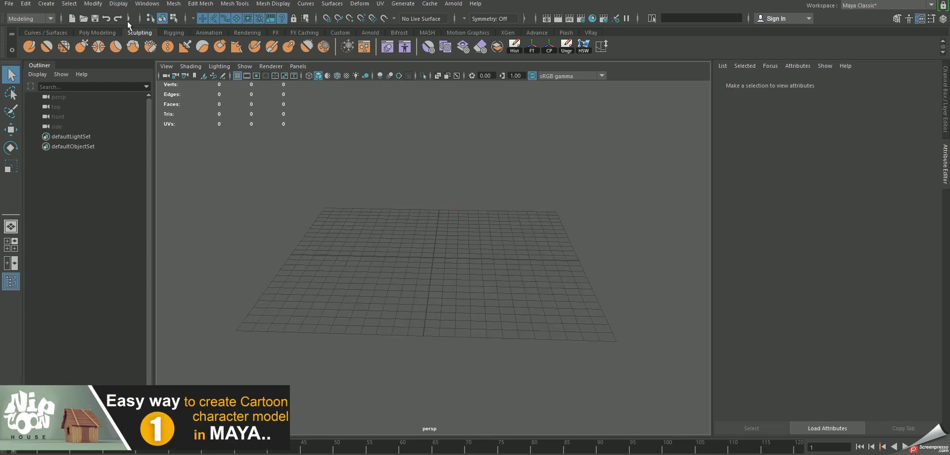
pyautogui.press('space')
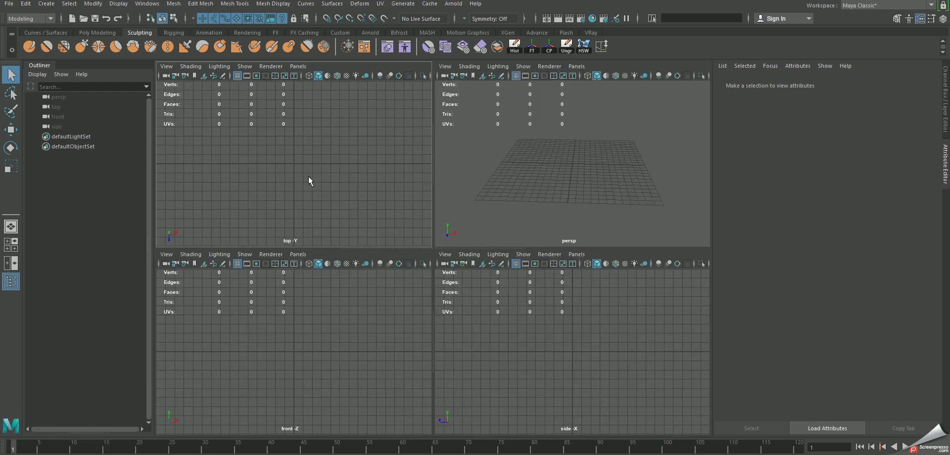
pyautogui.press('space')
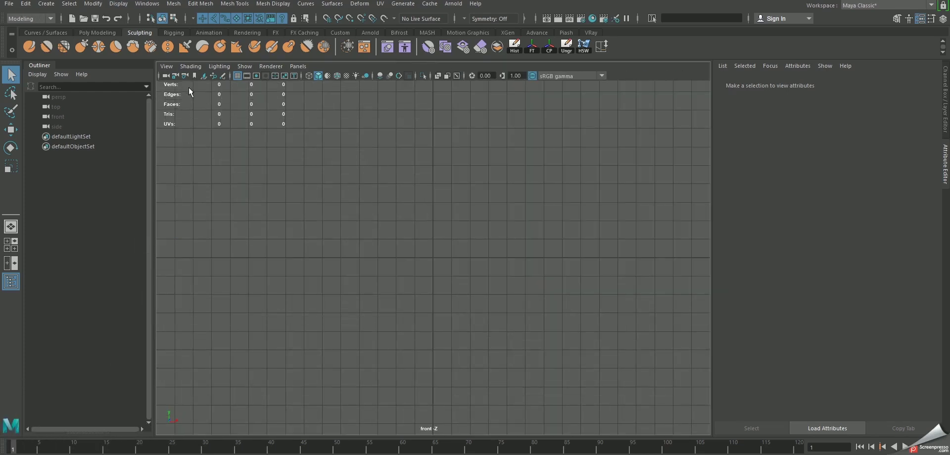
# Step: Load 08.jpg as the image plane in the front view
pyautogui.click(203, 77)
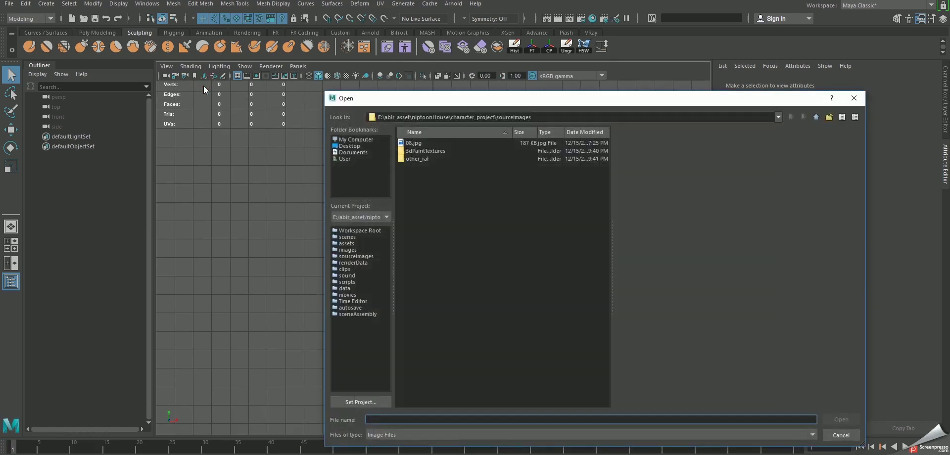
pyautogui.click(412, 143)
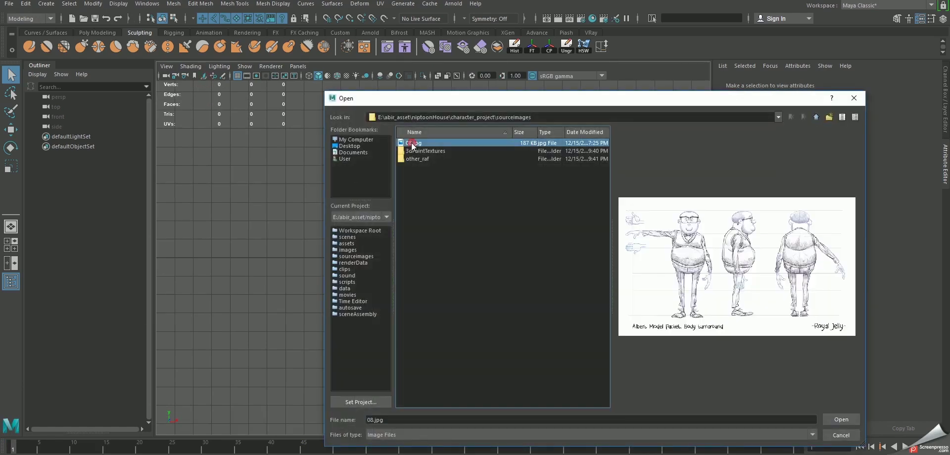
pyautogui.click(832, 420)
# Step: Load 08.jpg as the side view image plane, then return to perspective
pyautogui.press('space')
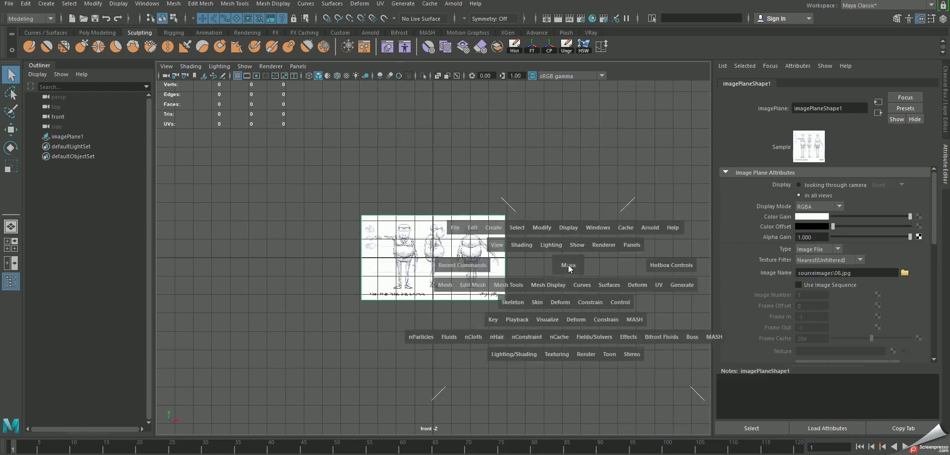
pyautogui.press('space')
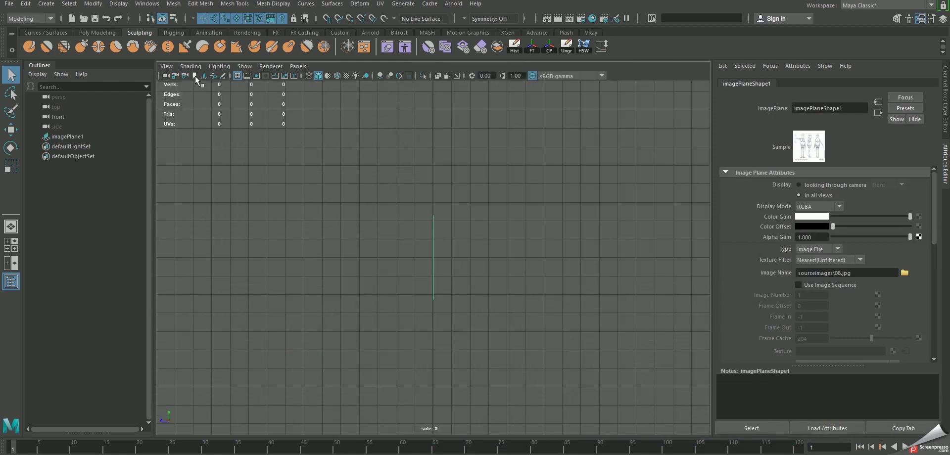
pyautogui.click(204, 78)
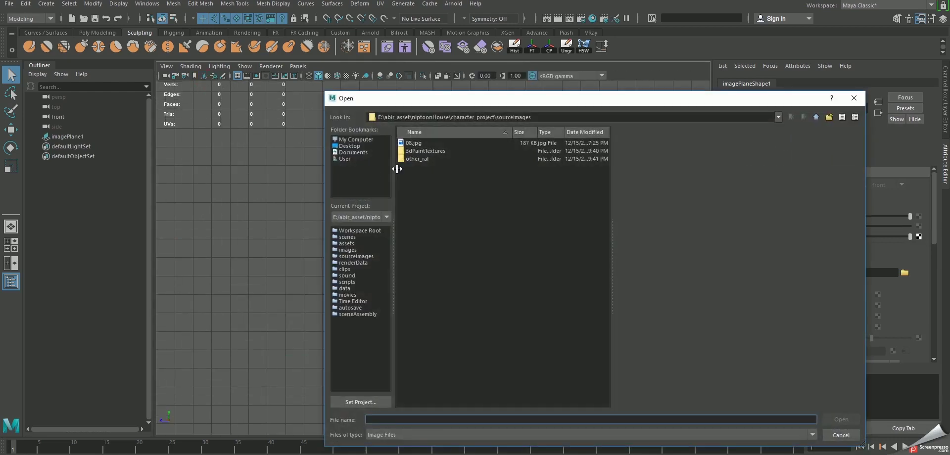
pyautogui.click(429, 144)
pyautogui.click(841, 420)
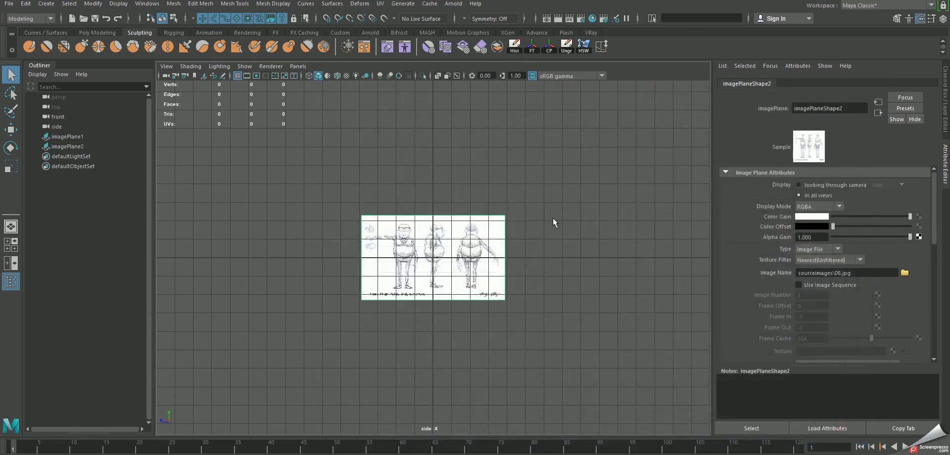
pyautogui.press('space')
pyautogui.press('space')
# Step: Select both image planes and raise them above the grid
pyautogui.moveTo(466, 195)
pyautogui.keyDown('alt'); pyautogui.mouseDown()
pyautogui.moveTo(398, 161)
pyautogui.moveTo(461, 238)
pyautogui.mouseUp(); pyautogui.keyUp('alt')
pyautogui.keyDown('alt'); pyautogui.moveTo(461, 238); pyautogui.dragTo(442, 216, button='right'); pyautogui.keyUp('alt')
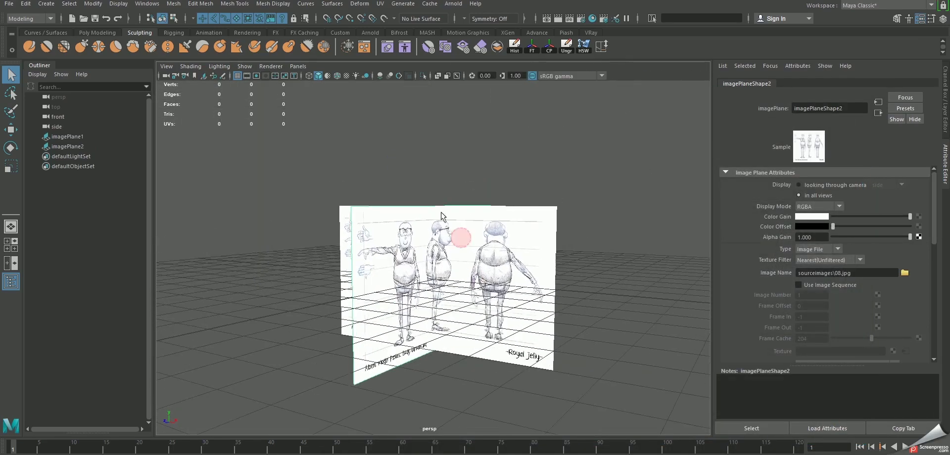
pyautogui.moveTo(424, 180); pyautogui.dragTo(455, 233)
pyautogui.press('w')
pyautogui.moveTo(436, 193); pyautogui.dragTo(434, 134)
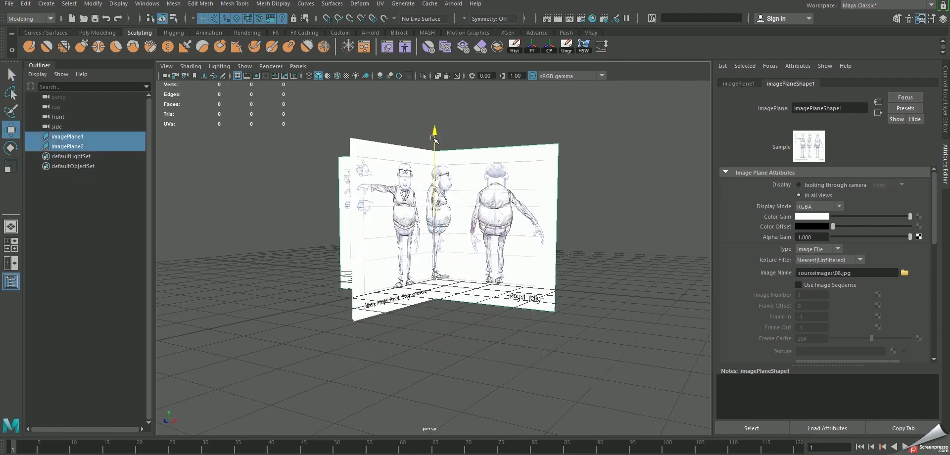
pyautogui.press('f')
# Step: Slide imagePlane1 away from imagePlane2 so they no longer overlap
pyautogui.click(530, 140)
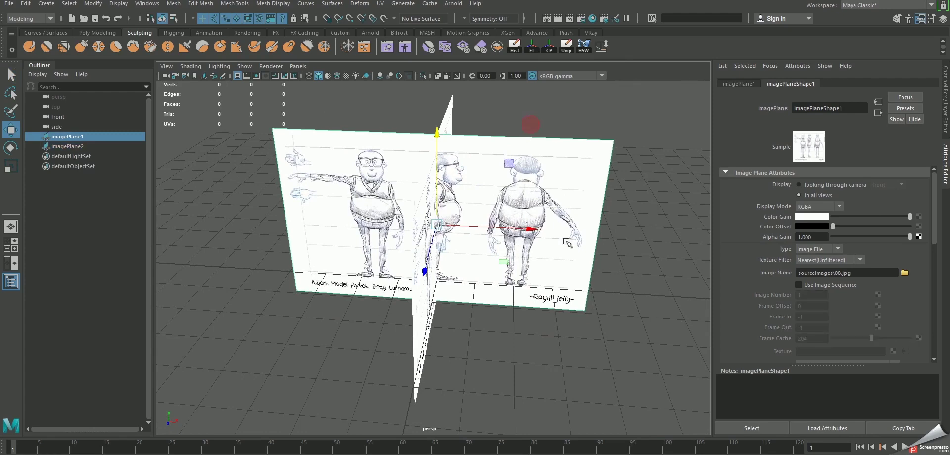
pyautogui.moveTo(531, 140)
pyautogui.keyDown('alt'); pyautogui.mouseDown()
pyautogui.moveTo(437, 266)
pyautogui.moveTo(536, 138)
pyautogui.mouseUp(); pyautogui.keyUp('alt')
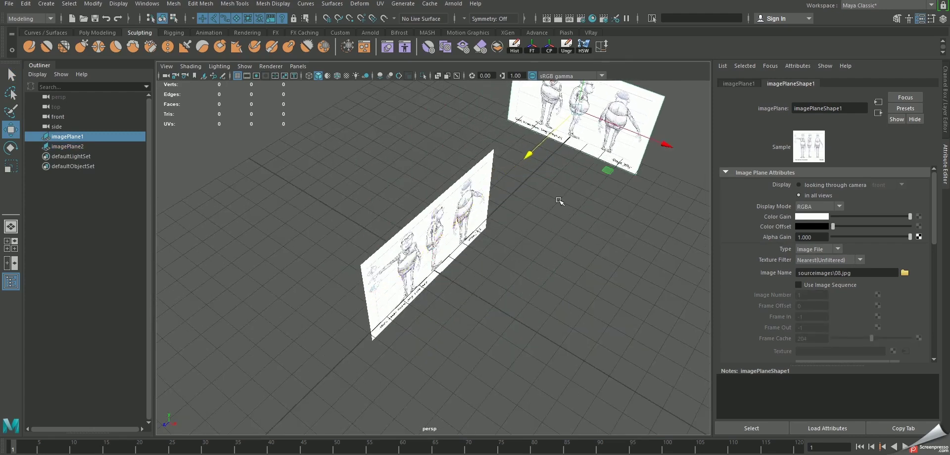
pyautogui.keyDown('alt'); pyautogui.moveTo(518, 328); pyautogui.dragTo(422, 234); pyautogui.keyUp('alt')
pyautogui.click(421, 235)
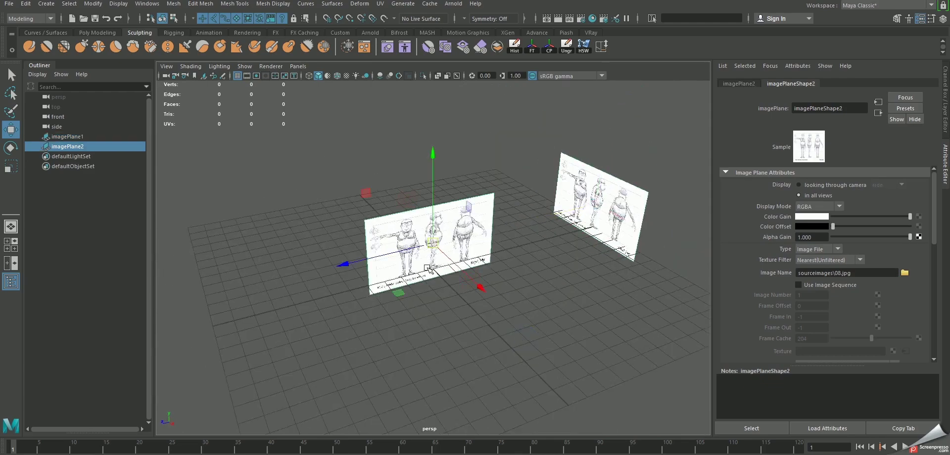
pyautogui.moveTo(431, 269)
pyautogui.keyDown('alt'); pyautogui.mouseDown()
pyautogui.moveTo(511, 278)
pyautogui.moveTo(347, 213)
pyautogui.moveTo(488, 311)
pyautogui.moveTo(452, 275)
pyautogui.moveTo(472, 261)
pyautogui.mouseUp(); pyautogui.keyUp('alt')
pyautogui.keyDown('alt'); pyautogui.moveTo(473, 261); pyautogui.dragTo(482, 284, button='middle'); pyautogui.keyUp('alt')
pyautogui.moveTo(517, 267)
pyautogui.keyDown('alt'); pyautogui.mouseDown()
pyautogui.moveTo(526, 292)
pyautogui.moveTo(505, 288)
pyautogui.moveTo(529, 303)
pyautogui.moveTo(520, 302)
pyautogui.mouseUp(); pyautogui.keyUp('alt')
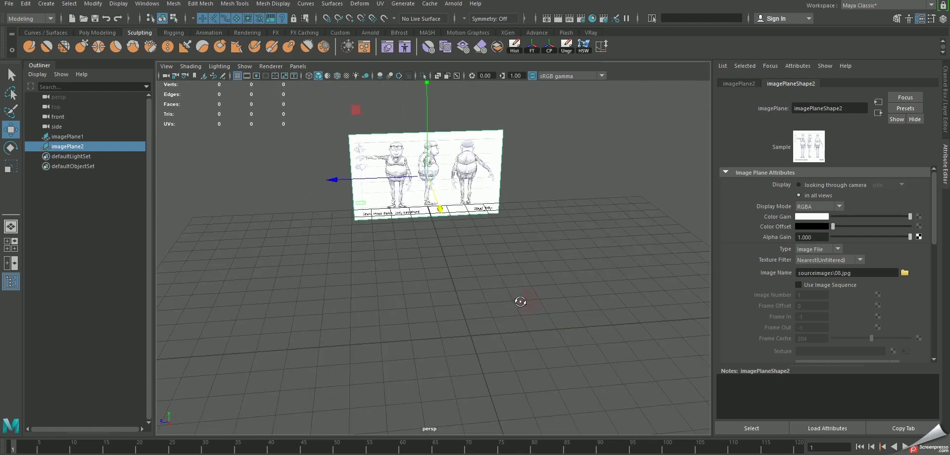
# Step: Set imagePlane2's Rotate Y to -90 in the Channel Box
pyautogui.click(946, 110)
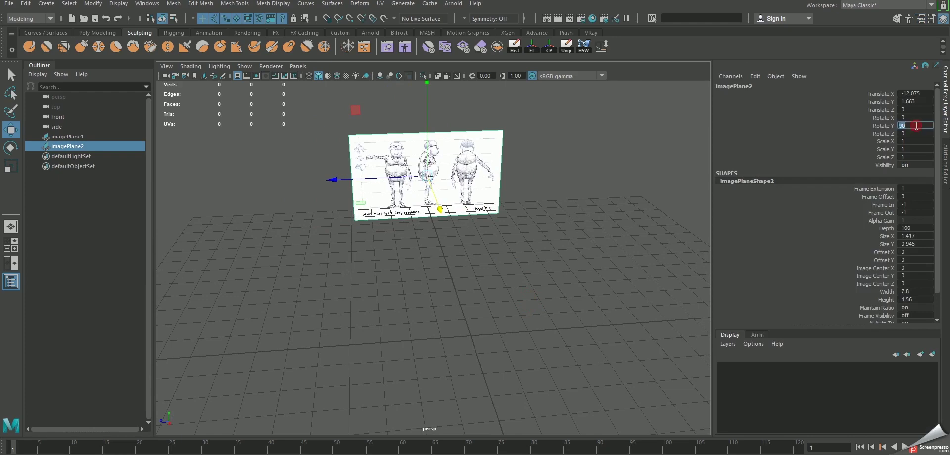
pyautogui.write('0')
pyautogui.write('-90')
pyautogui.press('Return')
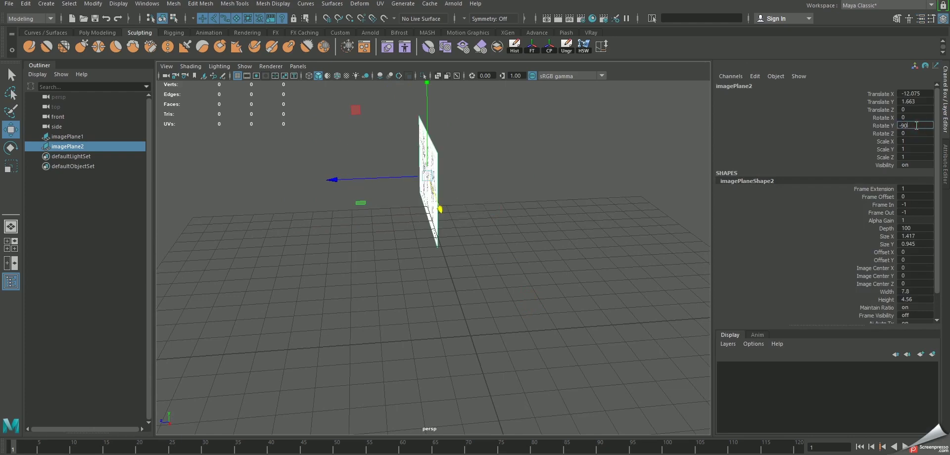
pyautogui.press('Return')
pyautogui.keyDown('alt'); pyautogui.moveTo(504, 218); pyautogui.dragTo(570, 216); pyautogui.keyUp('alt')
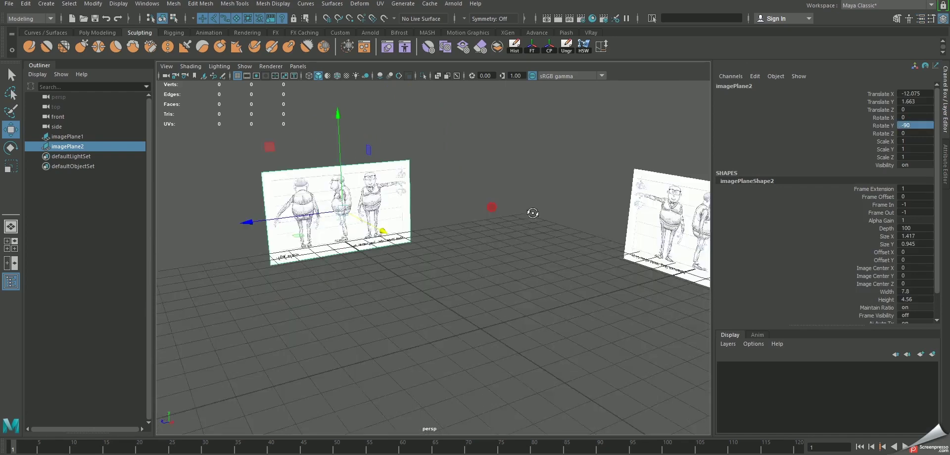
# Step: In the front view, move imagePlane1 along X to 1.574 to centre the face
pyautogui.click(580, 181)
pyautogui.keyDown('alt'); pyautogui.moveTo(500, 263); pyautogui.dragTo(394, 328); pyautogui.keyUp('alt')
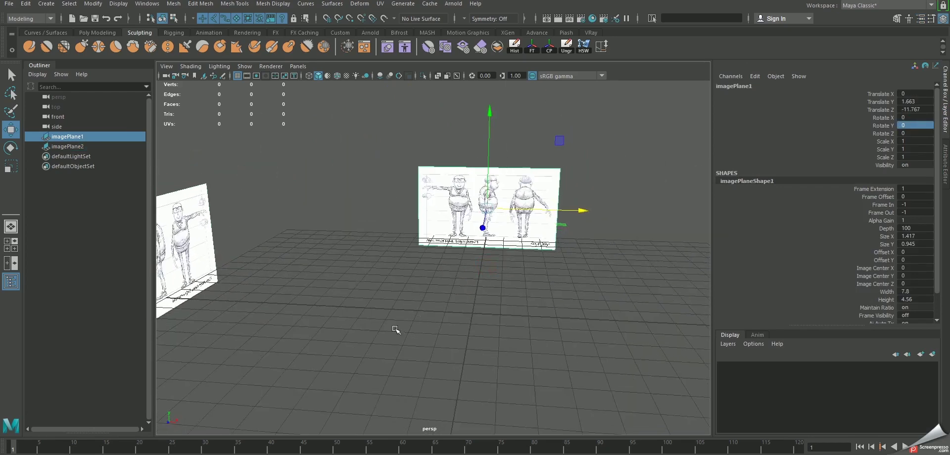
pyautogui.press('space')
pyautogui.press('space')
pyautogui.keyDown('alt'); pyautogui.moveTo(464, 292); pyautogui.dragTo(574, 275, button='right'); pyautogui.keyUp('alt')
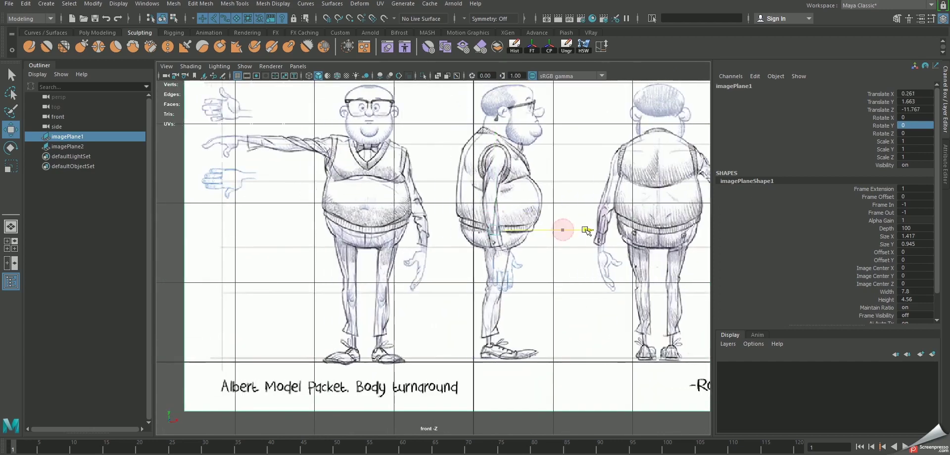
pyautogui.moveTo(564, 231); pyautogui.dragTo(638, 231)
pyautogui.scroll(3, 470, 314)
pyautogui.moveTo(476, 314); pyautogui.dragTo(501, 315, button='middle')
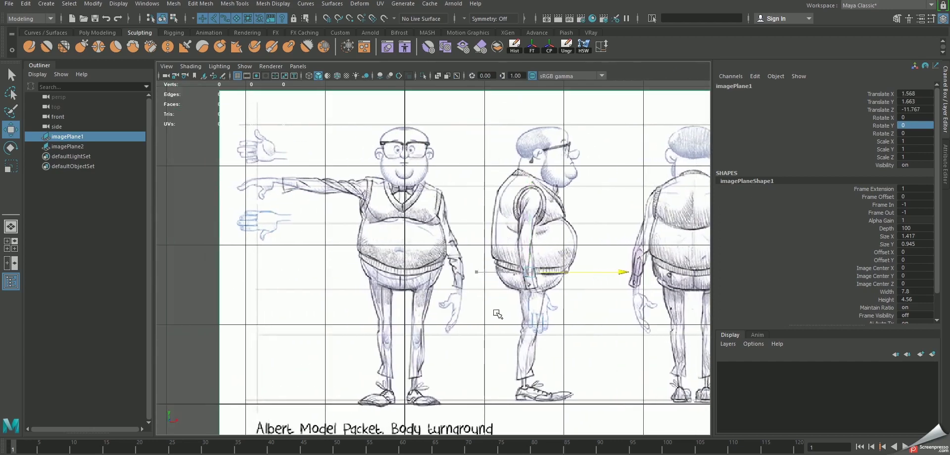
pyautogui.scroll(3, 470, 247)
pyautogui.keyDown('alt'); pyautogui.moveTo(396, 148); pyautogui.dragTo(448, 205, button='middle'); pyautogui.keyUp('alt')
pyautogui.scroll(5, 448, 248)
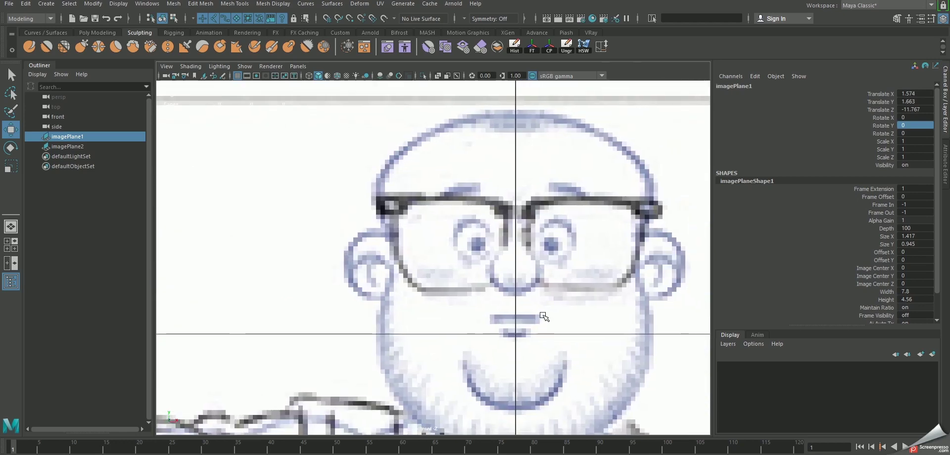
# Step: In the maximized side view, move imagePlane2 along Z to about -0.15
pyautogui.press('f')
pyautogui.press('space')
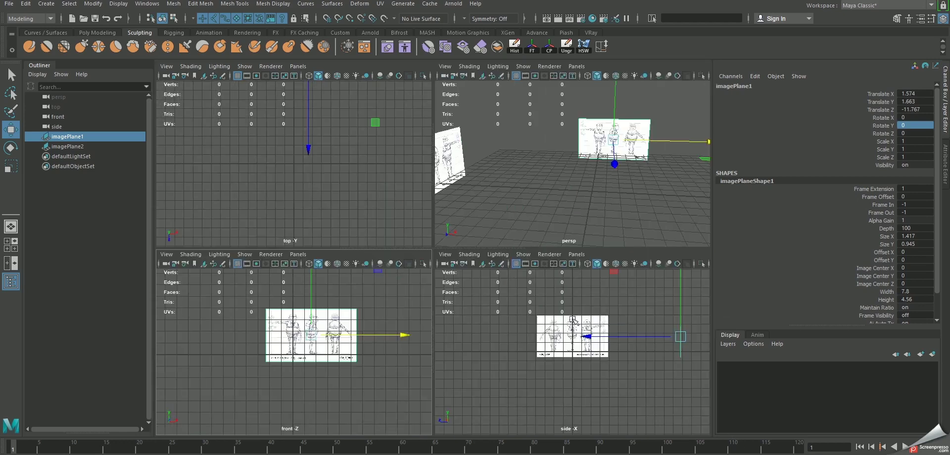
pyautogui.press('space')
pyautogui.scroll(2, 522, 322)
pyautogui.click(493, 234)
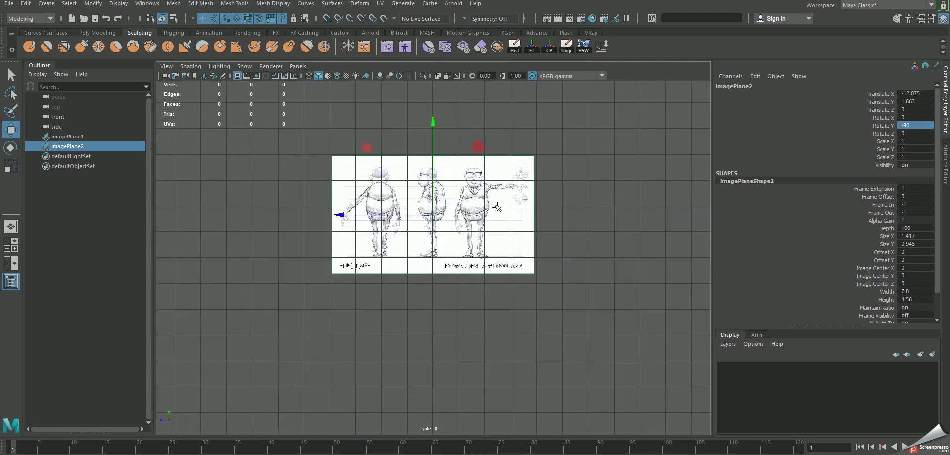
pyautogui.scroll(3, 494, 234)
pyautogui.scroll(3, 346, 248)
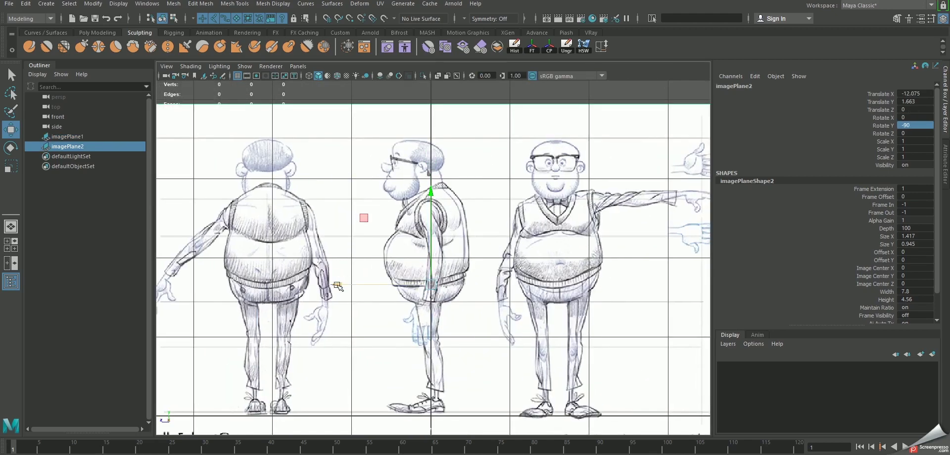
pyautogui.moveTo(339, 286); pyautogui.dragTo(350, 283)
pyautogui.scroll(-2, 468, 231)
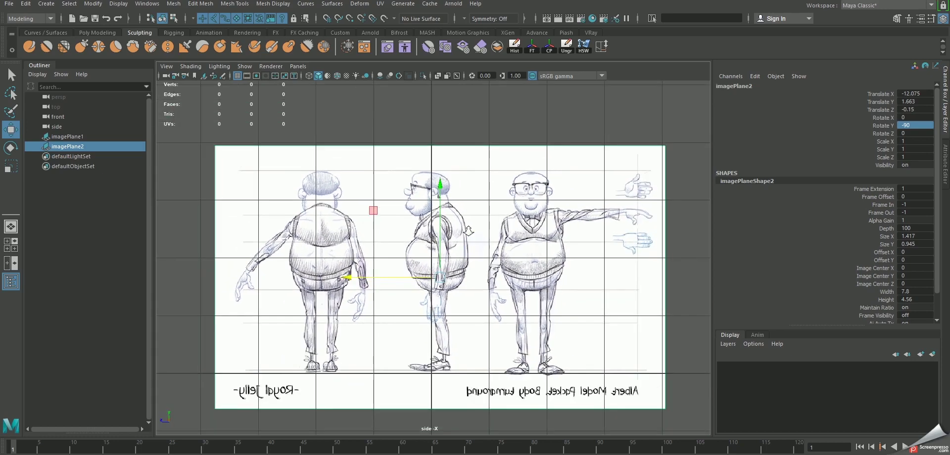
# Step: Clear the selection and return to the perspective view
pyautogui.click(487, 120)
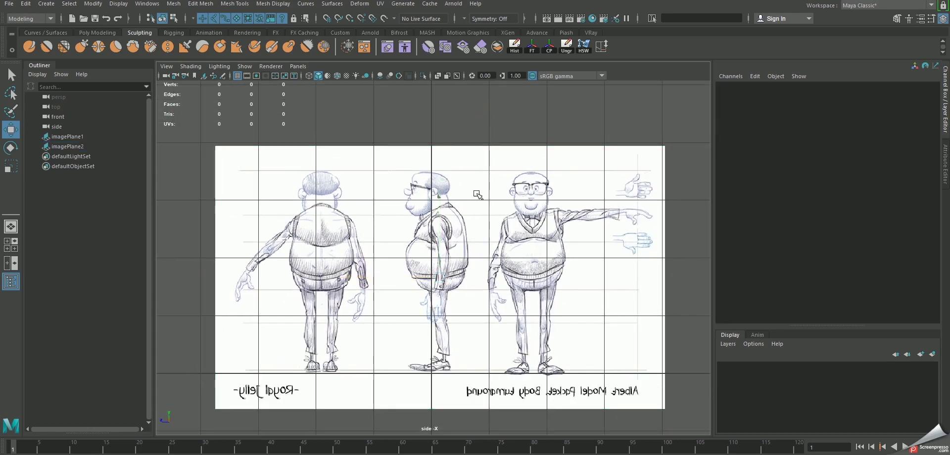
pyautogui.press('space')
pyautogui.press('space')
pyautogui.keyDown('alt'); pyautogui.moveTo(536, 170); pyautogui.dragTo(518, 157); pyautogui.keyUp('alt')
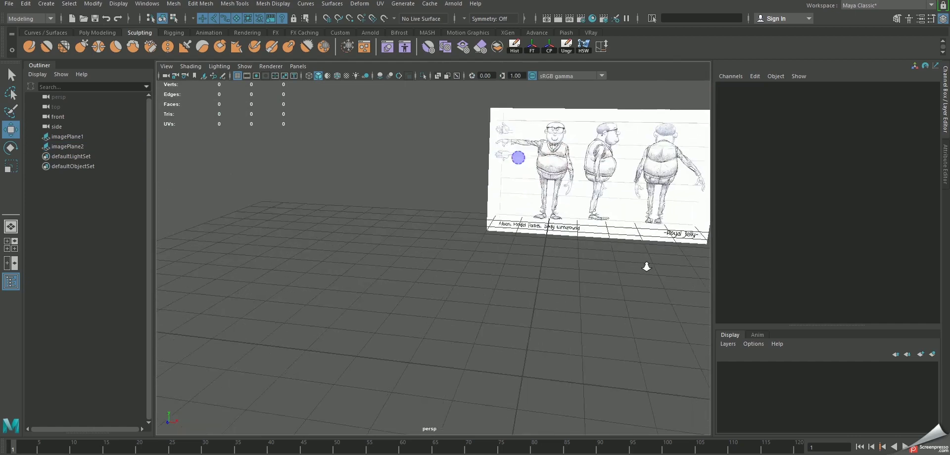
pyautogui.moveTo(647, 267)
pyautogui.keyDown('alt'); pyautogui.mouseDown()
pyautogui.moveTo(450, 278)
pyautogui.moveTo(596, 258)
pyautogui.moveTo(555, 269)
pyautogui.moveTo(531, 250)
pyautogui.moveTo(552, 246)
pyautogui.mouseUp(); pyautogui.keyUp('alt')
# Step: Save the scene as character_model in the project's scenes folder with Save Scene As
pyautogui.hotkey('ctrl', 'shift', 's')
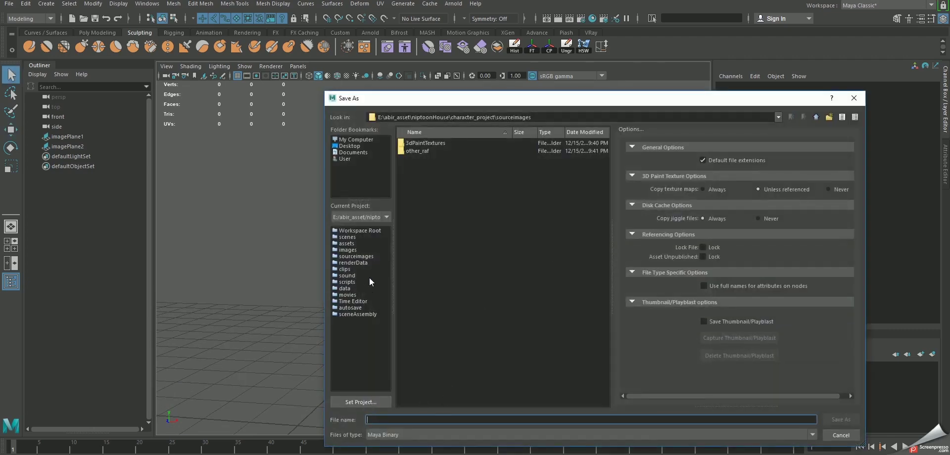
pyautogui.click(348, 238)
pyautogui.click(394, 424)
pyautogui.write('character_m')
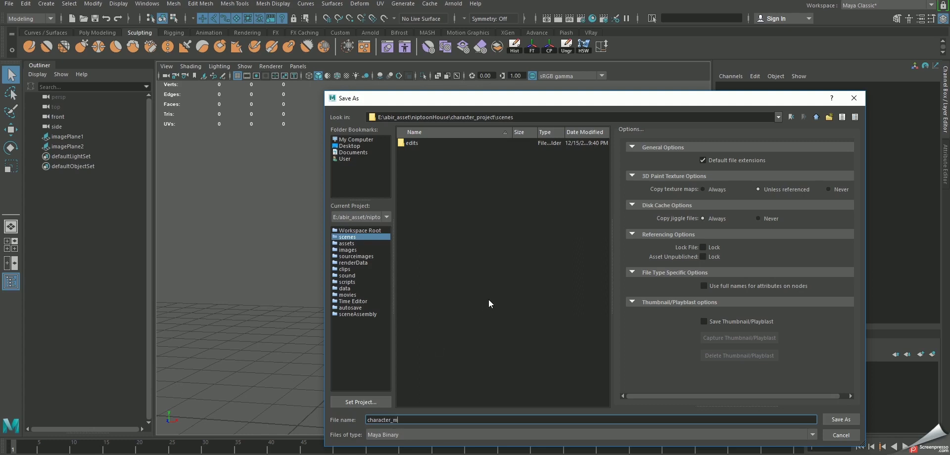
pyautogui.write('odel')
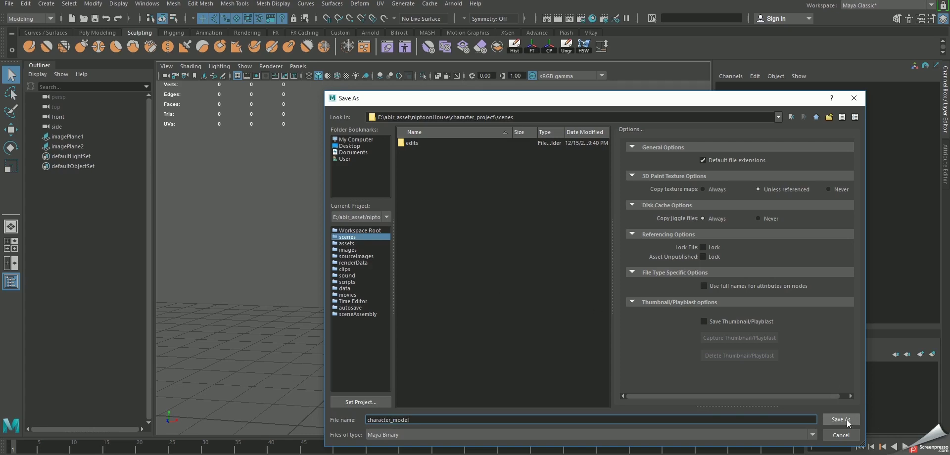
pyautogui.click(848, 419)
# Step: Dismiss the student version warning, reframe the sketch planes, and show Poly Modeling tools
pyautogui.click(456, 258)
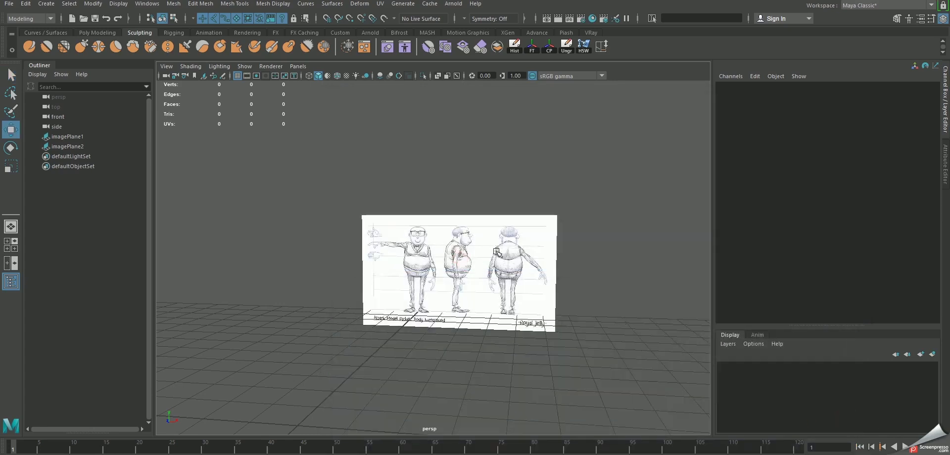
pyautogui.keyDown('alt'); pyautogui.moveTo(501, 230); pyautogui.dragTo(571, 319); pyautogui.keyUp('alt')
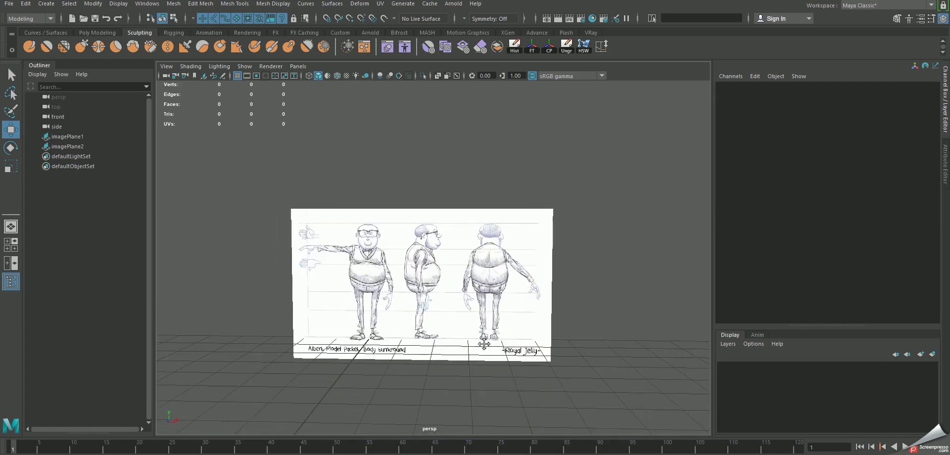
pyautogui.click(491, 278)
pyautogui.moveTo(565, 202)
pyautogui.keyDown('alt'); pyautogui.mouseDown()
pyautogui.moveTo(491, 278)
pyautogui.moveTo(465, 257)
pyautogui.mouseUp(); pyautogui.keyUp('alt')
pyautogui.click(377, 255)
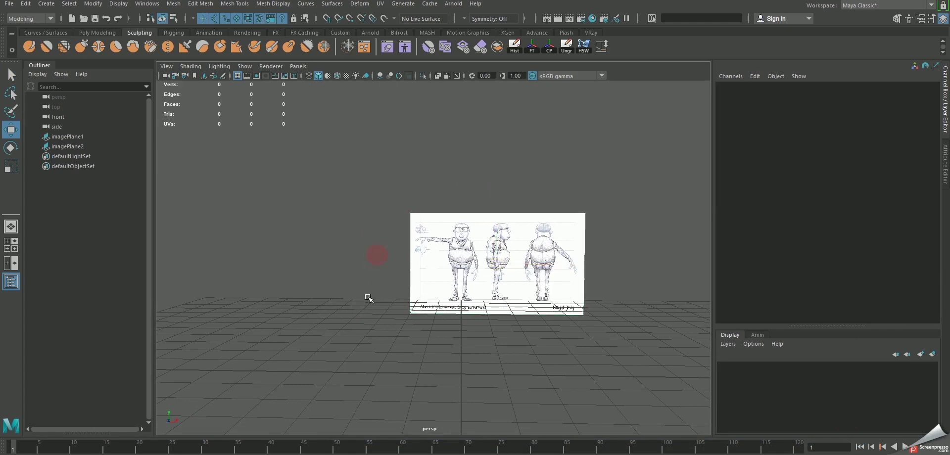
pyautogui.click(97, 33)
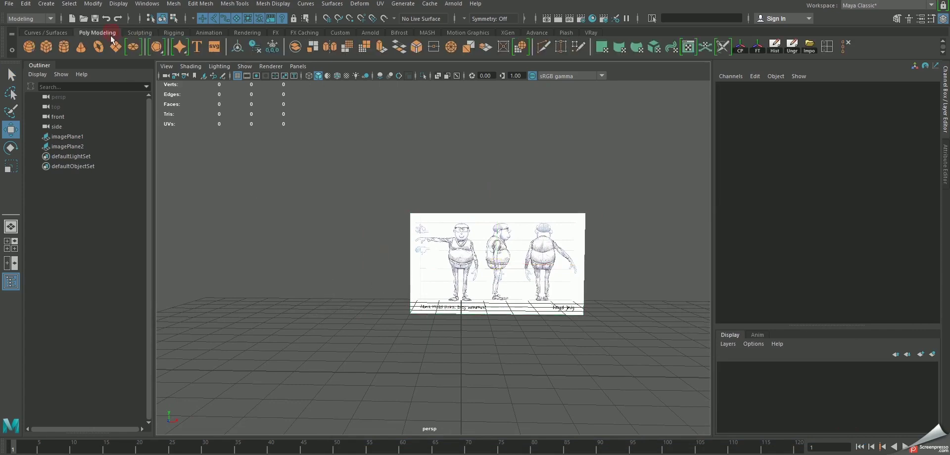
# Step: Create a polygon cylinder and view it in wireframe over the maximized front sketch
pyautogui.click(64, 46)
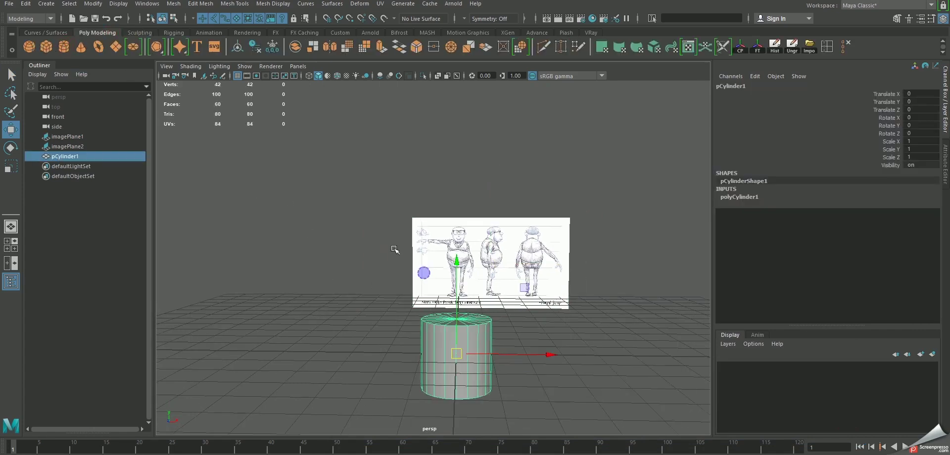
pyautogui.keyDown('alt'); pyautogui.moveTo(397, 248); pyautogui.dragTo(446, 270, button='right'); pyautogui.keyUp('alt')
pyautogui.moveTo(447, 270); pyautogui.dragTo(447, 216)
pyautogui.press('space')
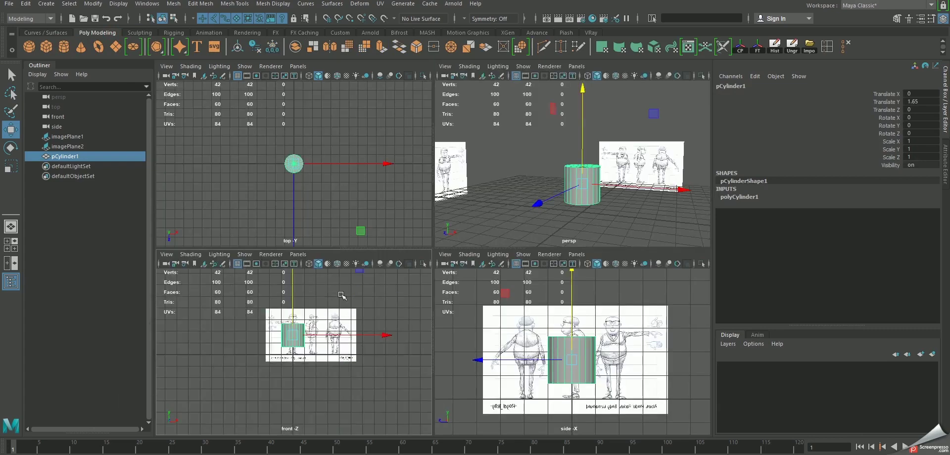
pyautogui.press('space')
pyautogui.keyDown('alt'); pyautogui.moveTo(357, 229); pyautogui.dragTo(405, 257, button='right'); pyautogui.keyUp('alt')
pyautogui.press('4')
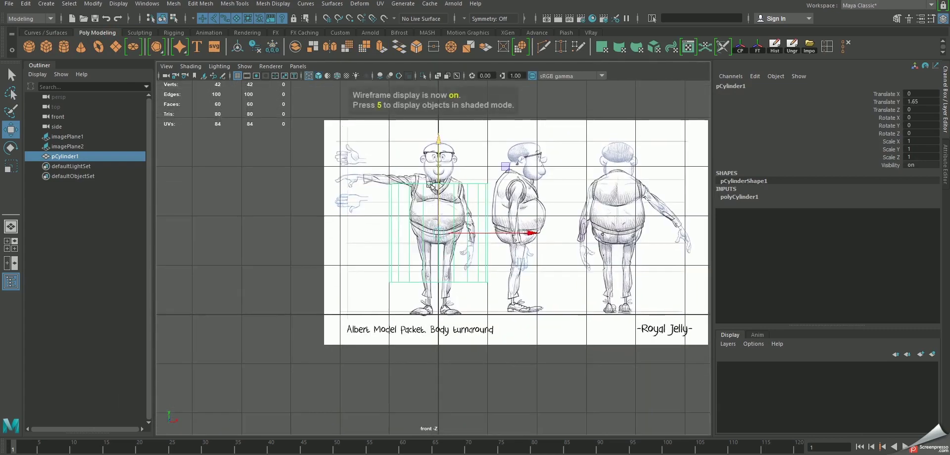
pyautogui.keyDown('alt'); pyautogui.moveTo(495, 230); pyautogui.dragTo(465, 289, button='middle'); pyautogui.keyUp('alt')
# Step: Scale the cylinder down to 0.53 and raise it onto Albert's torso
pyautogui.press('r')
pyautogui.moveTo(441, 270); pyautogui.dragTo(406, 270)
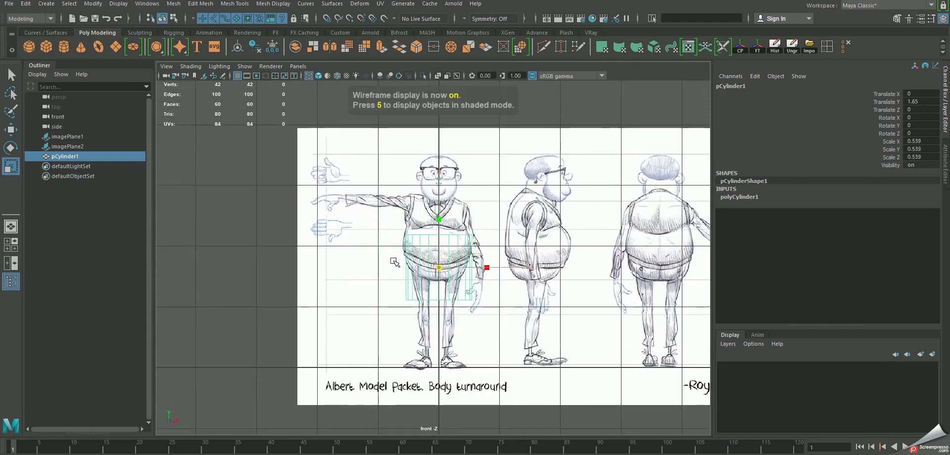
pyautogui.press('w')
pyautogui.moveTo(439, 180); pyautogui.dragTo(441, 139)
pyautogui.keyDown('alt'); pyautogui.moveTo(440, 139); pyautogui.dragTo(472, 229, button='right'); pyautogui.keyUp('alt')
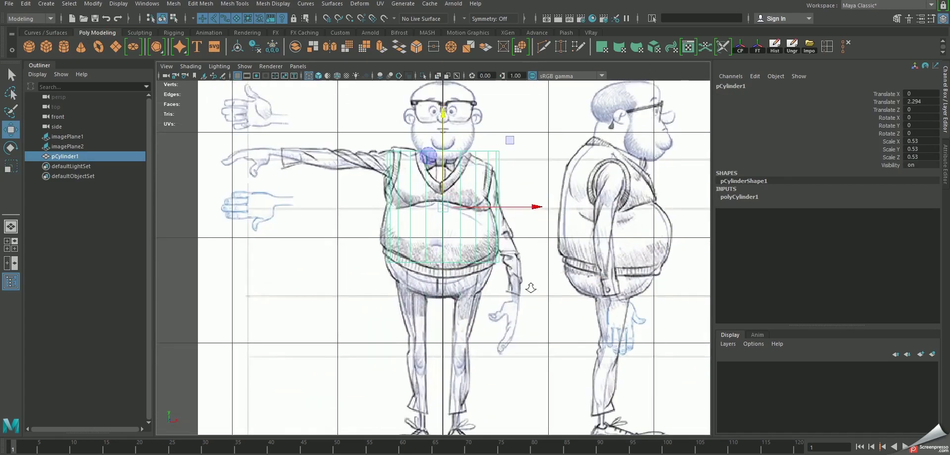
# Step: Set the cylinder's Subdivisions Axis to 12
pyautogui.click(741, 197)
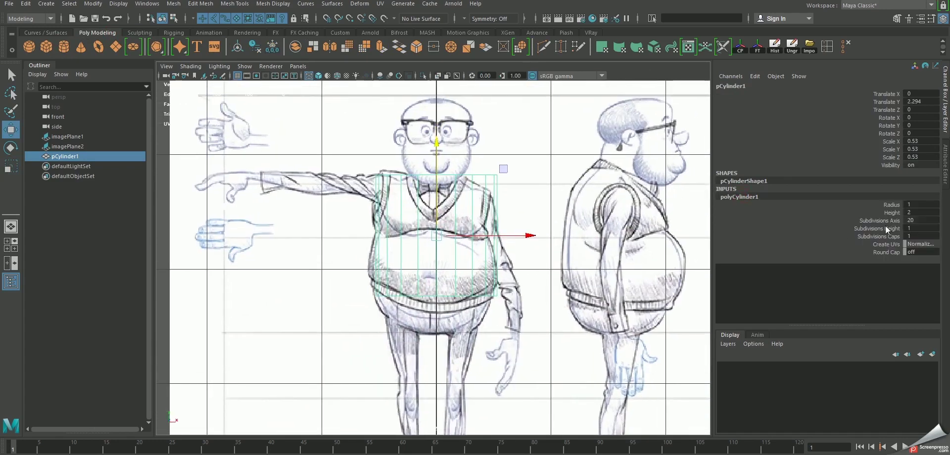
pyautogui.click(915, 220)
pyautogui.write('12')
pyautogui.press('Return')
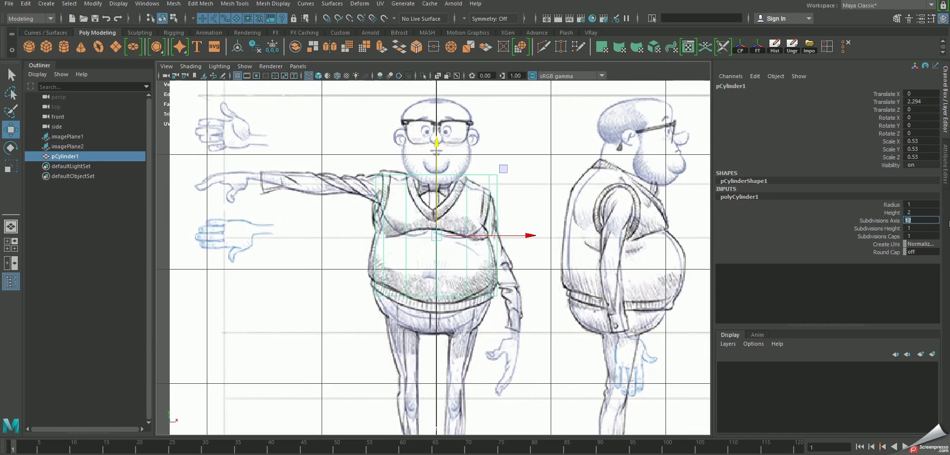
pyautogui.scroll(-1, 534, 238)
pyautogui.scroll(-2, 537, 240)
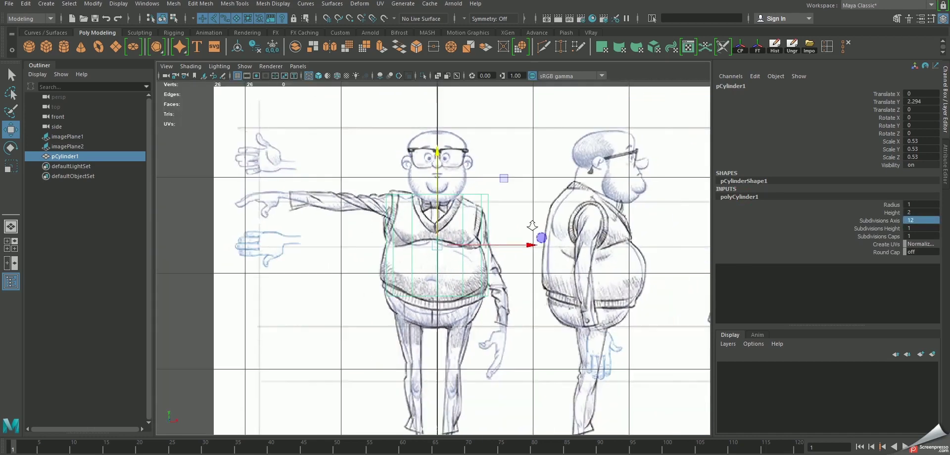
# Step: Nudge the cylinder slightly down to sit on the torso
pyautogui.keyDown('alt'); pyautogui.moveTo(501, 239); pyautogui.dragTo(504, 222, button='middle'); pyautogui.keyUp('alt')
pyautogui.keyDown('alt'); pyautogui.moveTo(449, 127); pyautogui.dragTo(465, 168, button='middle'); pyautogui.keyUp('alt')
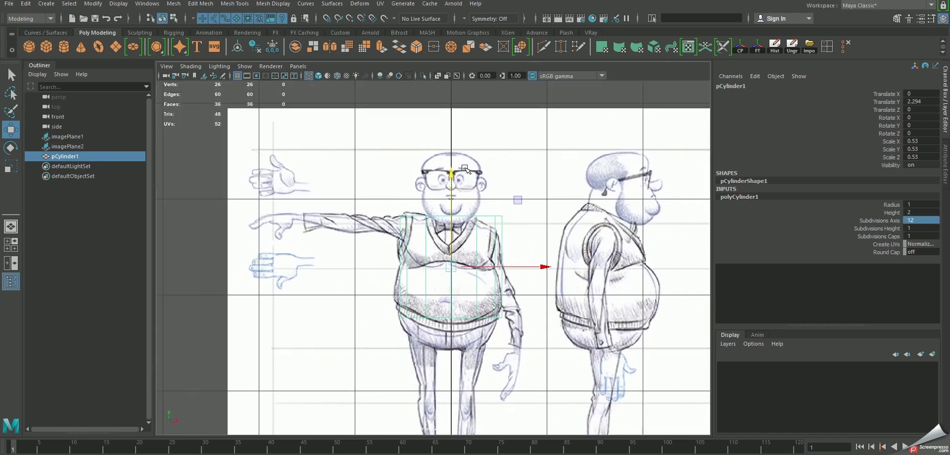
pyautogui.moveTo(450, 174); pyautogui.dragTo(455, 178)
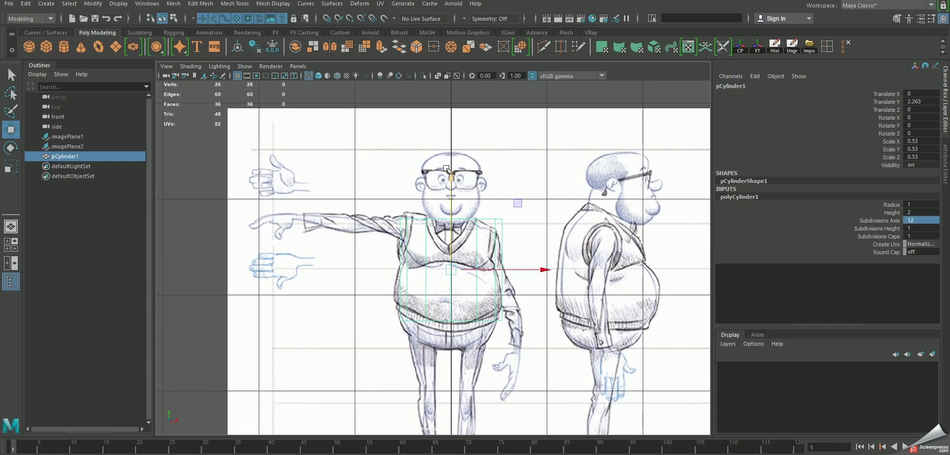
pyautogui.keyDown('alt'); pyautogui.moveTo(429, 176); pyautogui.dragTo(479, 256, button='right'); pyautogui.keyUp('alt')
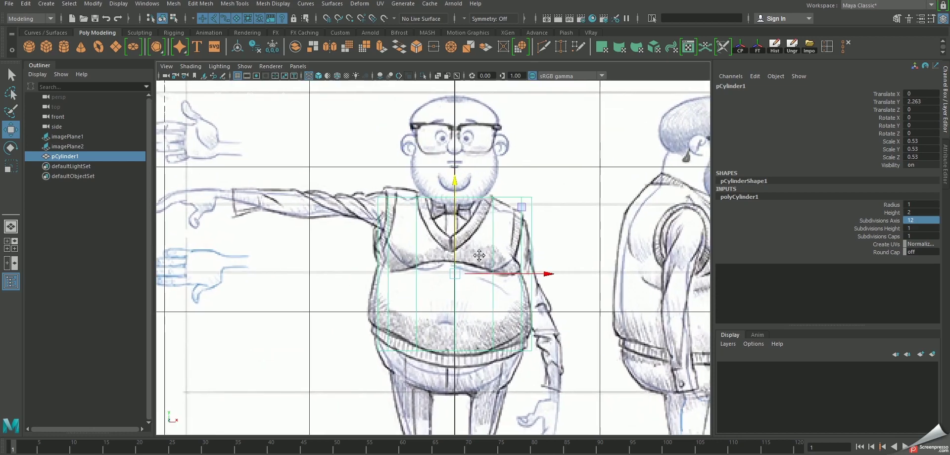
pyautogui.scroll(1, 465, 267)
pyautogui.scroll(1, 450, 253)
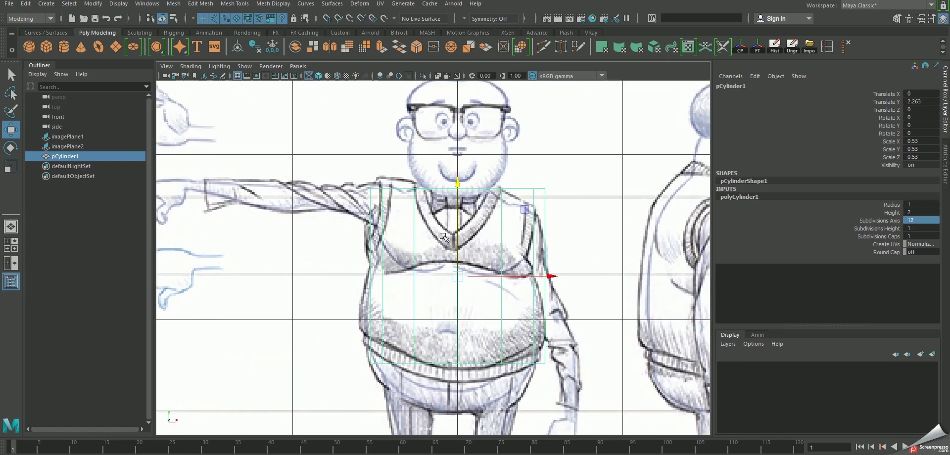
pyautogui.scroll(2, 427, 234)
pyautogui.click(945, 124)
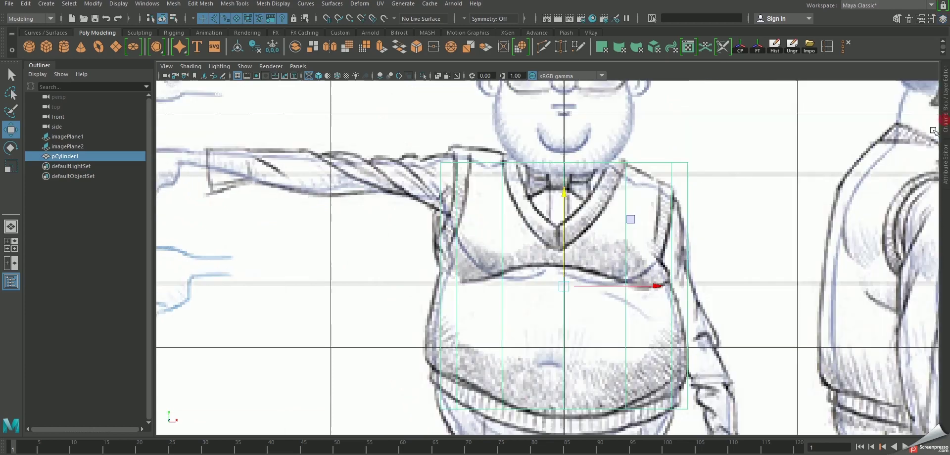
pyautogui.scroll(-1, 569, 219)
pyautogui.scroll(-1, 569, 218)
pyautogui.scroll(1, 569, 219)
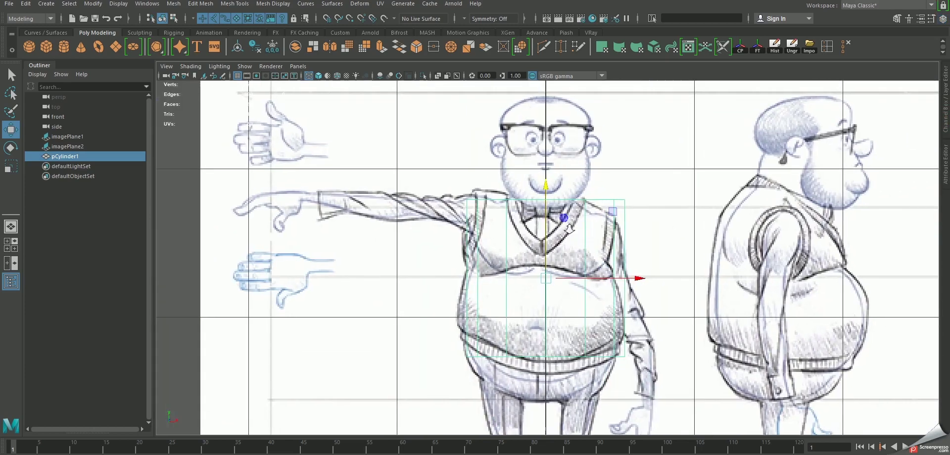
pyautogui.scroll(1, 569, 227)
pyautogui.scroll(-1, 569, 237)
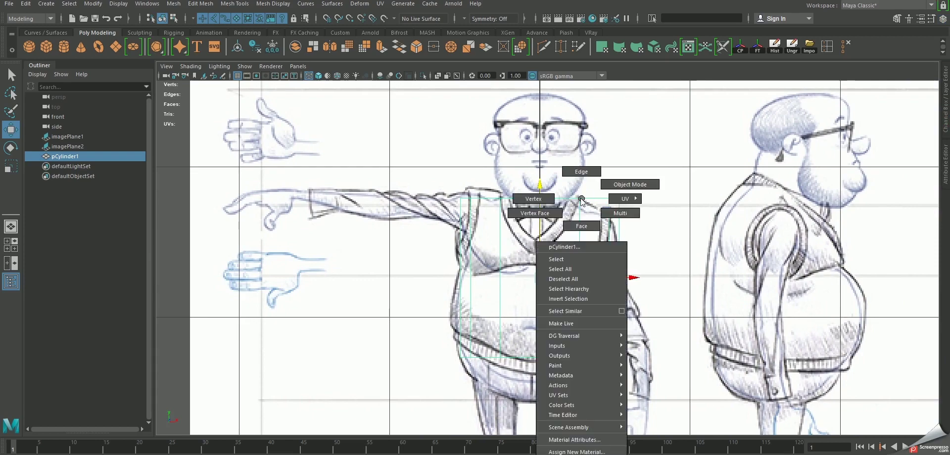
# Step: Put the cylinder in vertex mode and frame the torso
pyautogui.moveTo(582, 199); pyautogui.dragTo(532, 205, button='right')
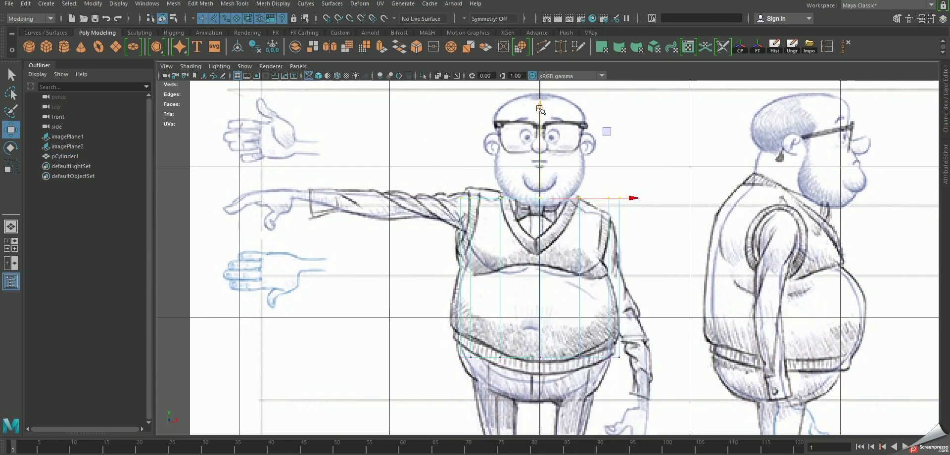
pyautogui.scroll(1, 570, 232)
pyautogui.scroll(1, 589, 231)
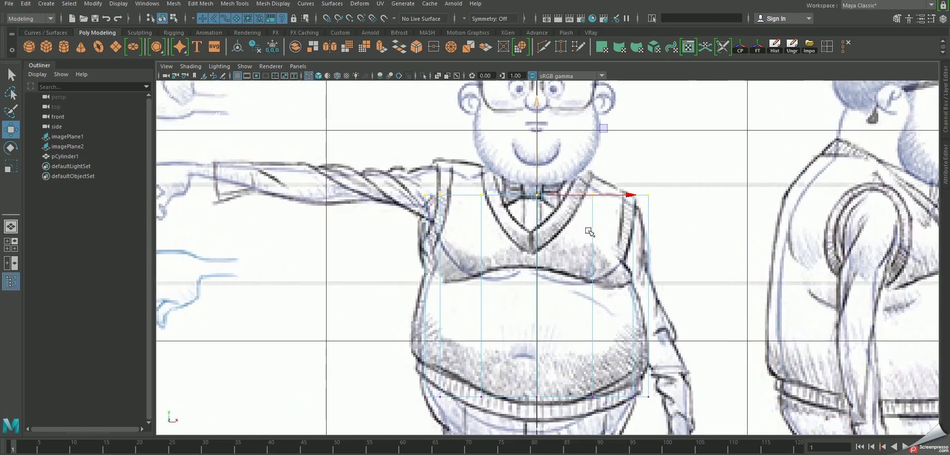
pyautogui.press('r')
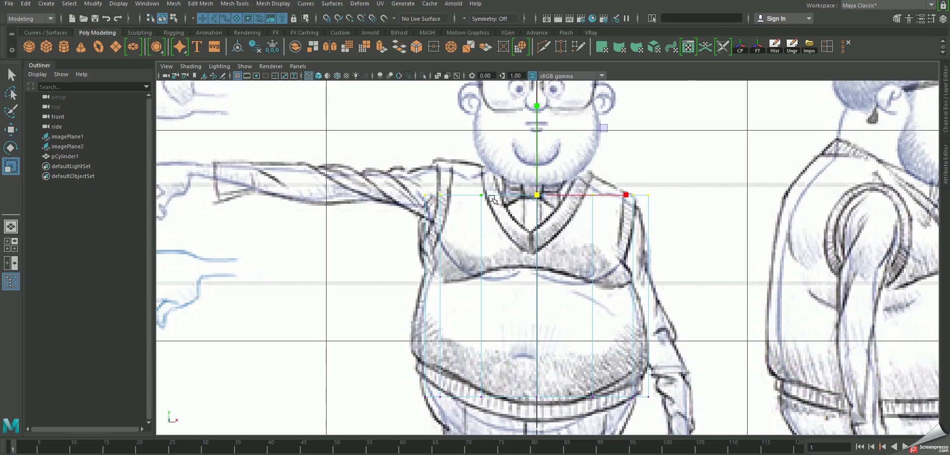
pyautogui.scroll(1, 536, 194)
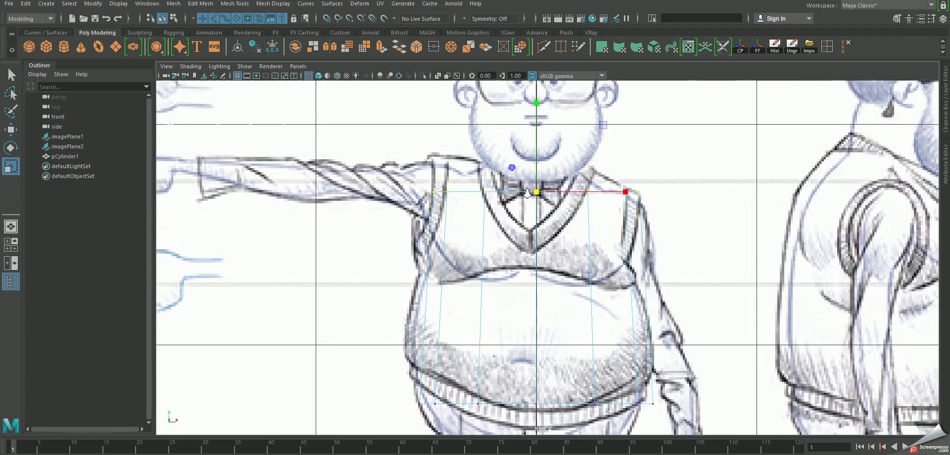
pyautogui.keyDown('alt'); pyautogui.moveTo(536, 205); pyautogui.dragTo(536, 219, button='middle'); pyautogui.keyUp('alt')
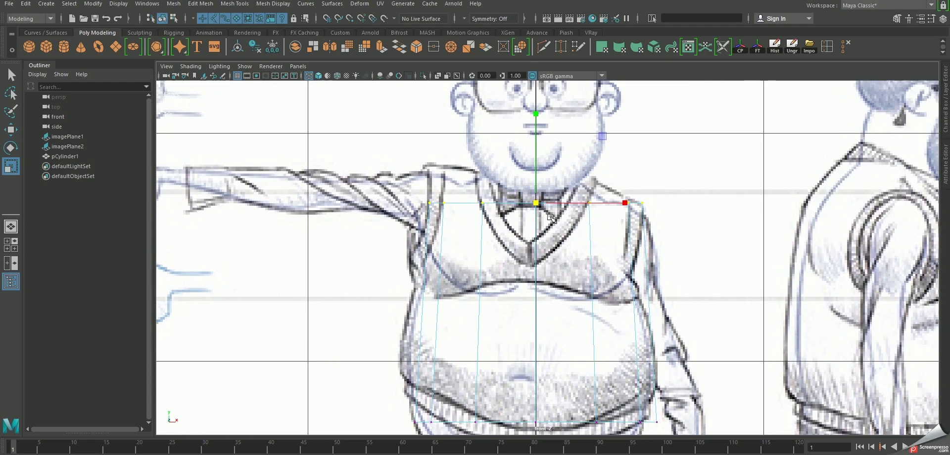
# Step: Switch the cylinder to face mode and select its top face
pyautogui.rightClick(551, 220)
pyautogui.moveTo(524, 203); pyautogui.dragTo(526, 223, button='right')
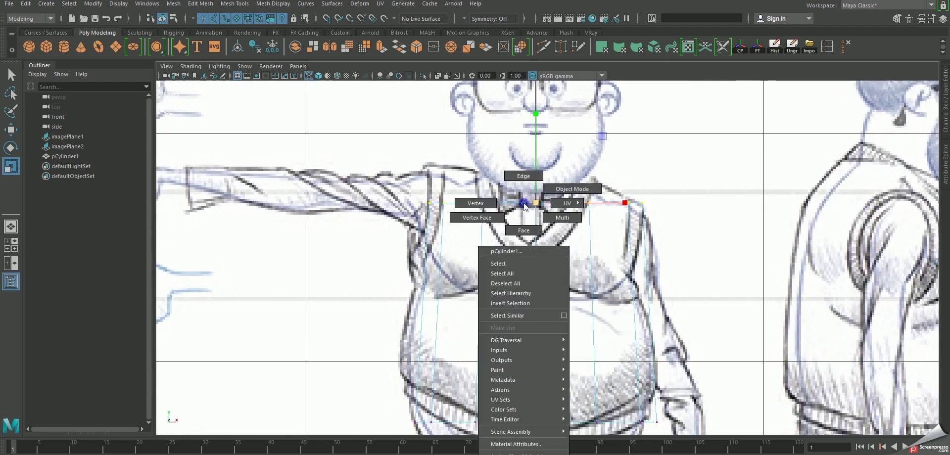
pyautogui.moveTo(418, 176); pyautogui.dragTo(700, 253)
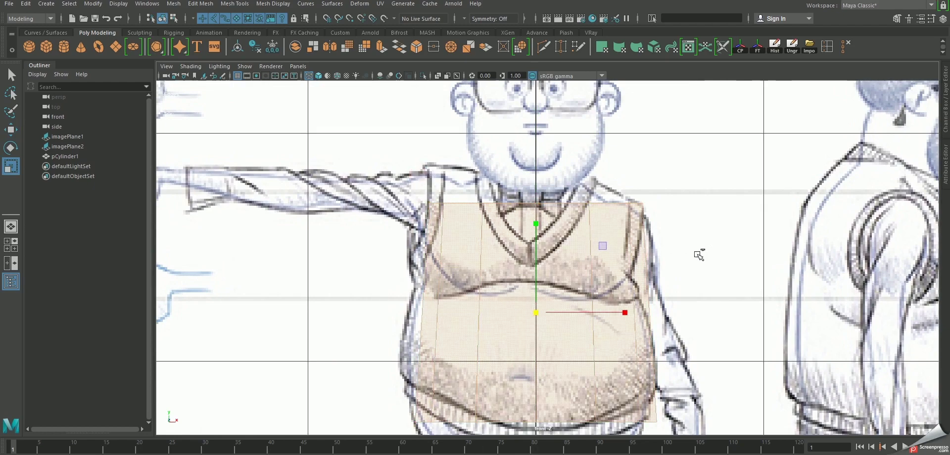
pyautogui.click(346, 300)
pyautogui.click(505, 233)
# Step: Extrude the top face upward and scale it inward toward the shoulders
pyautogui.hotkey('ctrl', 'e')
pyautogui.keyDown('alt'); pyautogui.moveTo(553, 166); pyautogui.dragTo(540, 246, button='middle'); pyautogui.keyUp('alt')
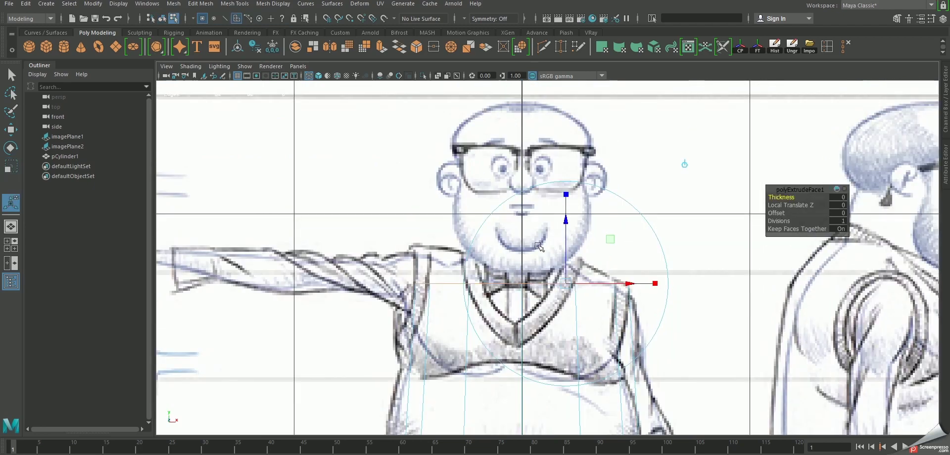
pyautogui.moveTo(561, 223); pyautogui.dragTo(561, 189)
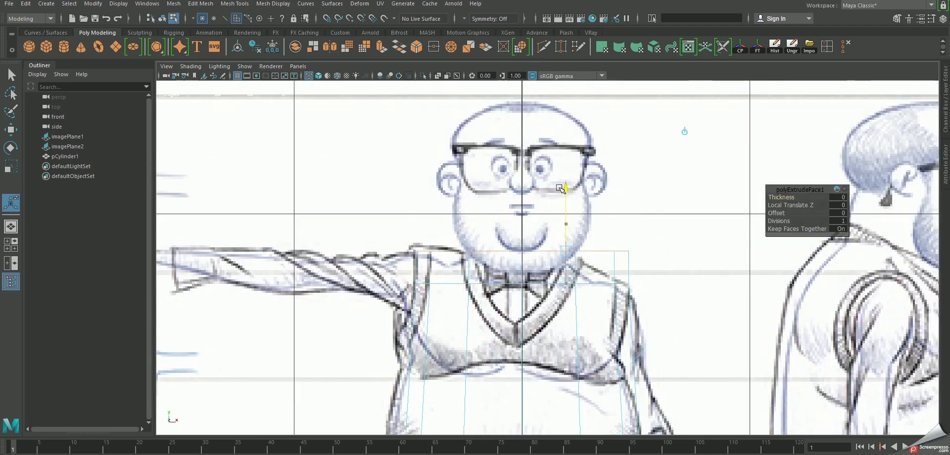
pyautogui.scroll(1, 551, 261)
pyautogui.press('r')
pyautogui.moveTo(520, 249); pyautogui.dragTo(444, 235)
pyautogui.scroll(-1, 440, 233)
pyautogui.press('w')
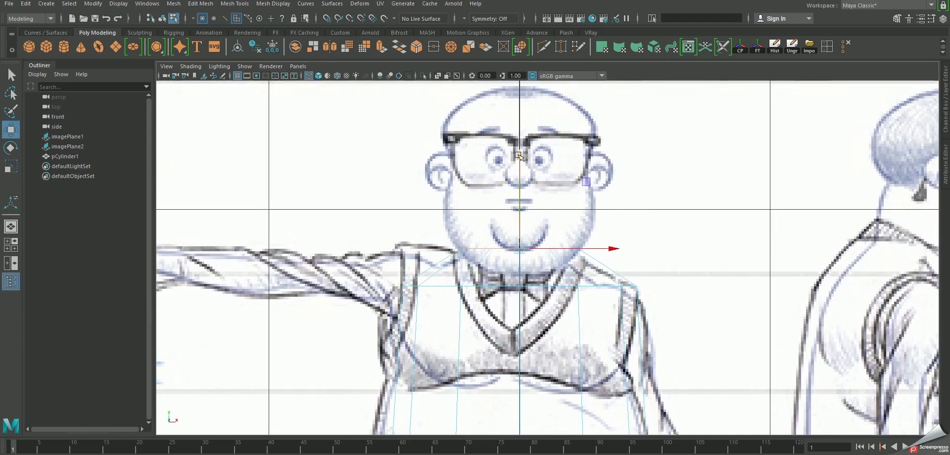
pyautogui.press('space')
pyautogui.press('space')
# Step: Return the cylinder to object mode, show it as wireframe, and place it over the side-view torso
pyautogui.scroll(3, 488, 316)
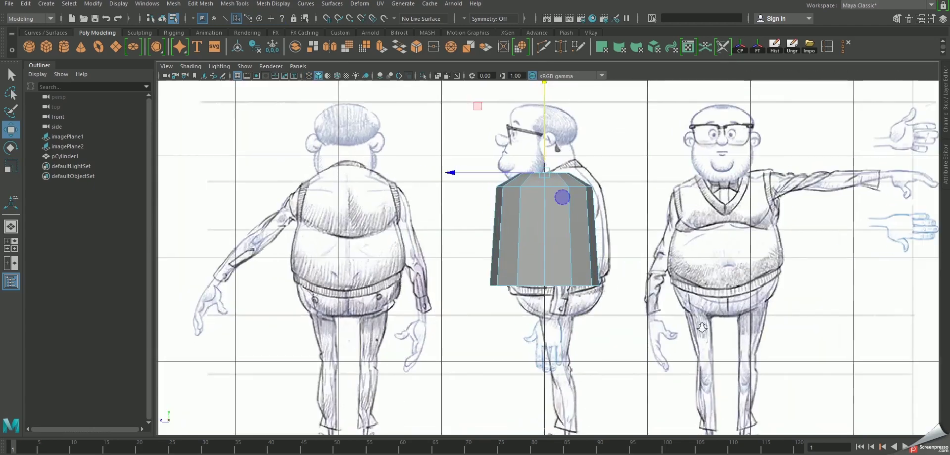
pyautogui.moveTo(558, 212); pyautogui.dragTo(558, 224, button='right')
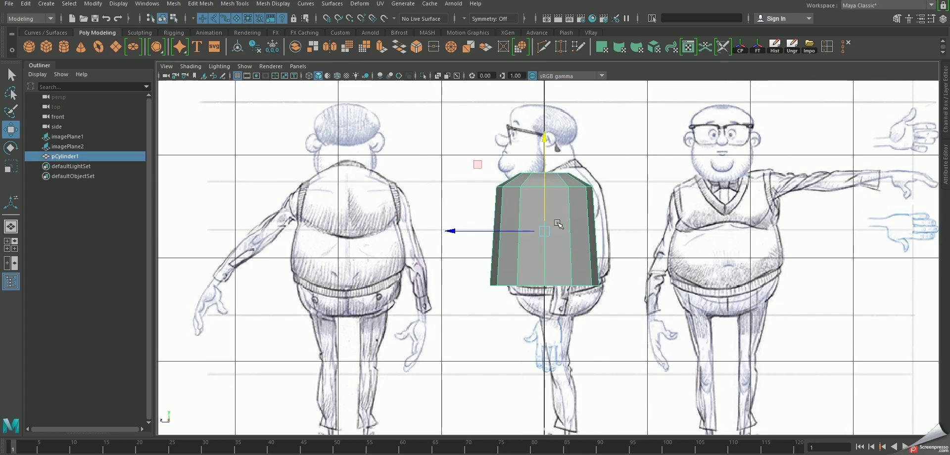
pyautogui.click(454, 255)
pyautogui.scroll(2, 534, 229)
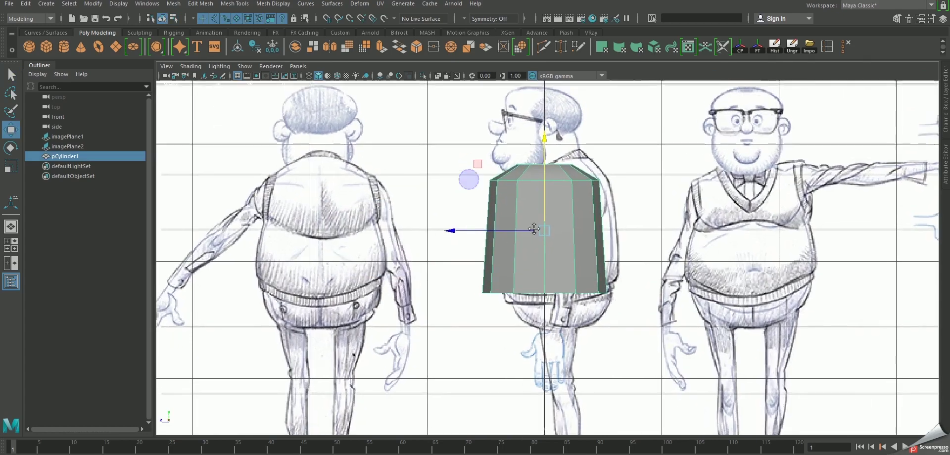
pyautogui.scroll(1, 534, 229)
pyautogui.press('4')
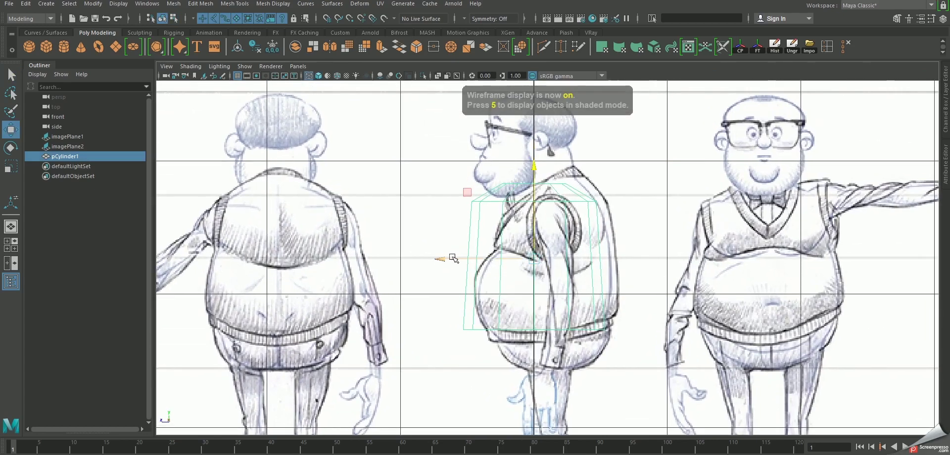
pyautogui.moveTo(453, 258); pyautogui.dragTo(470, 259)
pyautogui.scroll(1, 470, 259)
pyautogui.keyDown('alt'); pyautogui.moveTo(529, 253); pyautogui.dragTo(517, 299, button='middle'); pyautogui.keyUp('alt')
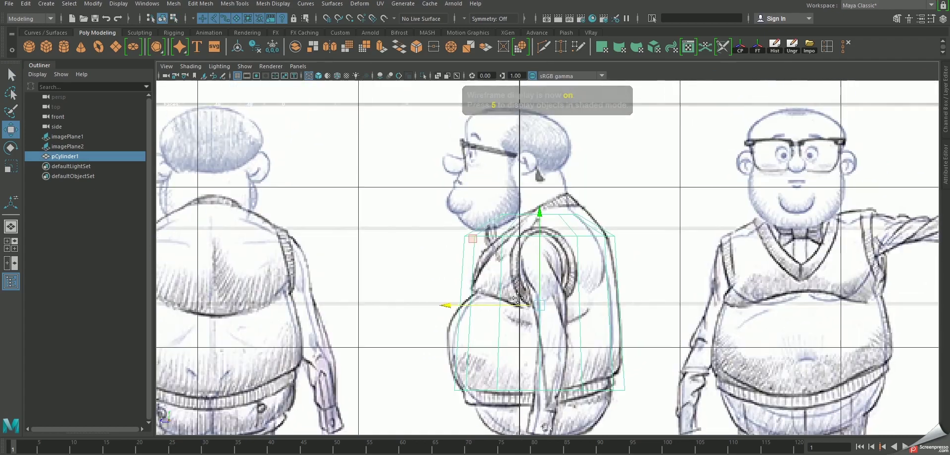
pyautogui.scroll(1, 554, 258)
# Step: Select the cylinder's top vertices, then tilt them to the shoulder slope and shift them left
pyautogui.moveTo(550, 226); pyautogui.dragTo(462, 219, button='right')
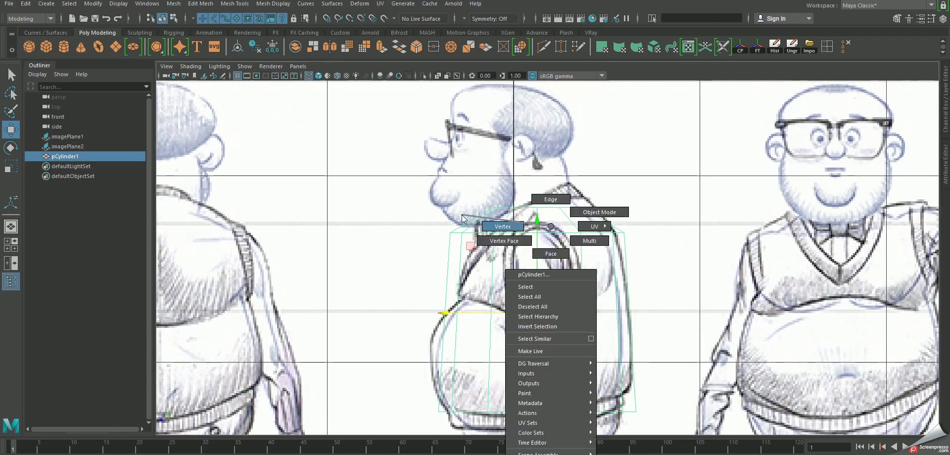
pyautogui.moveTo(392, 152); pyautogui.dragTo(671, 275)
pyautogui.scroll(2, 671, 275)
pyautogui.press('e')
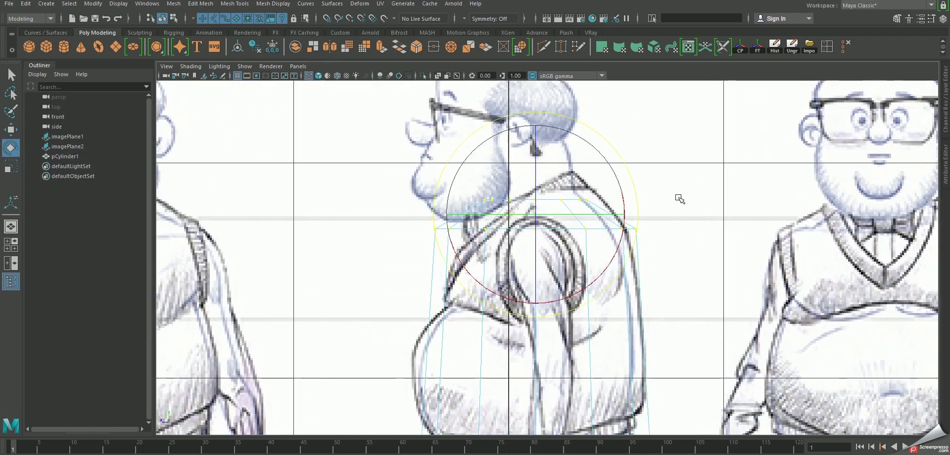
pyautogui.moveTo(680, 199); pyautogui.dragTo(658, 176, button='middle')
pyautogui.press('w')
pyautogui.scroll(1, 550, 258)
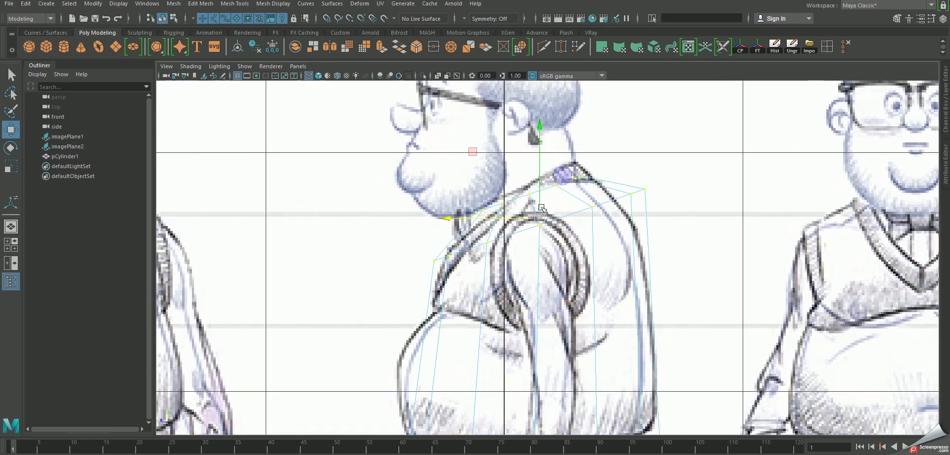
pyautogui.moveTo(540, 216); pyautogui.dragTo(528, 217)
pyautogui.scroll(1, 531, 167)
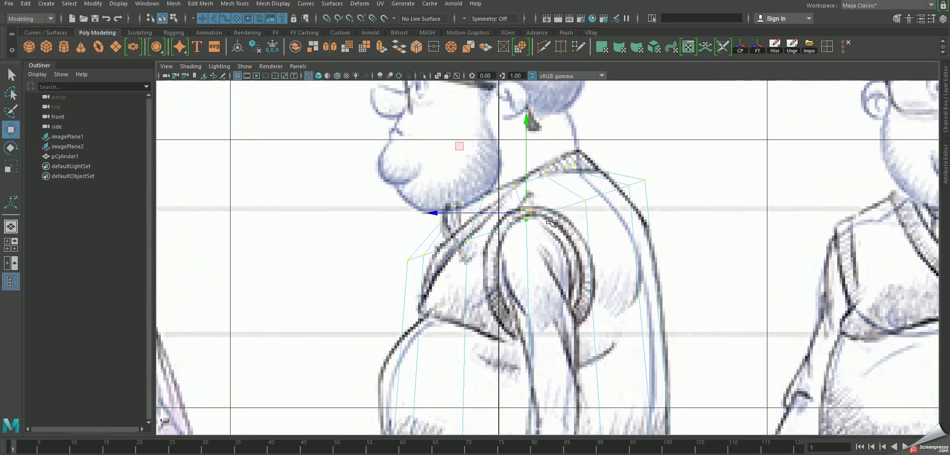
# Step: Stretch the top vertices upward to raise the shoulder and fine-tune their rotation and position
pyautogui.press('r')
pyautogui.moveTo(529, 125); pyautogui.dragTo(528, 107)
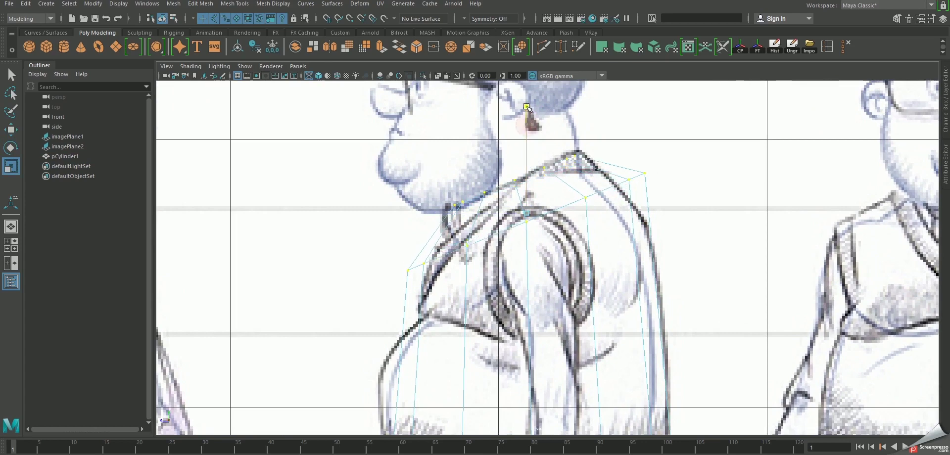
pyautogui.press('e')
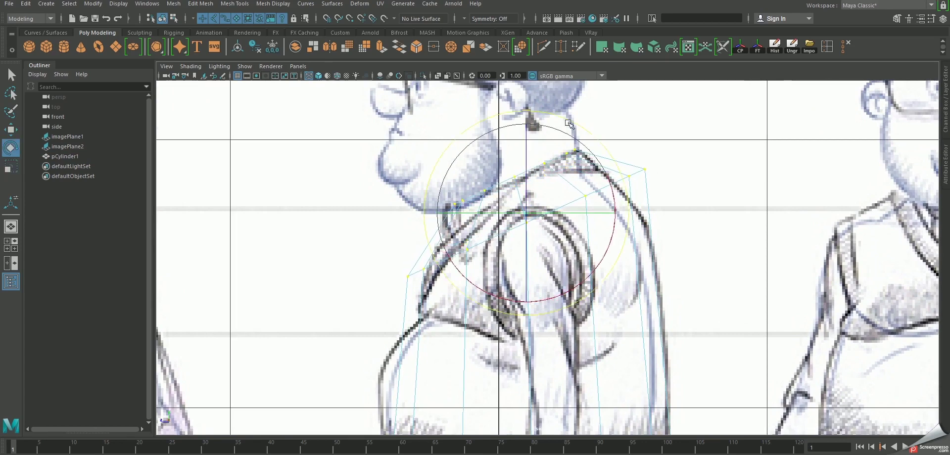
pyautogui.moveTo(618, 126); pyautogui.dragTo(611, 122)
pyautogui.press('w')
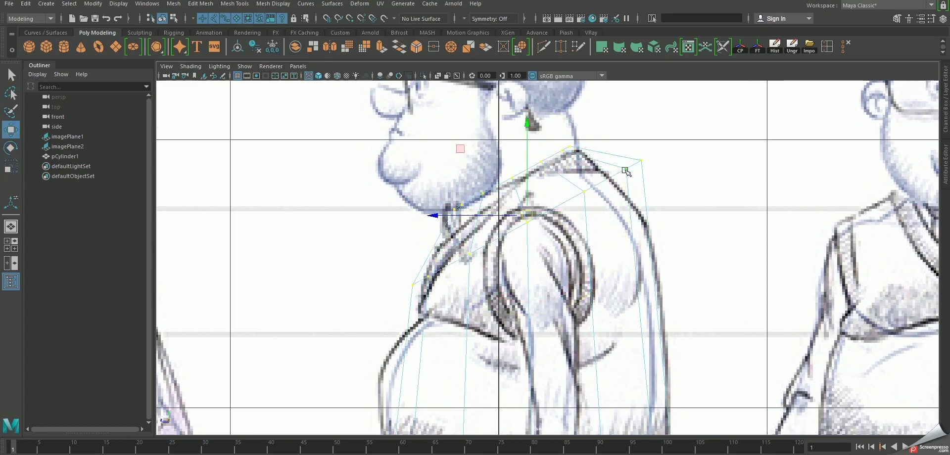
pyautogui.moveTo(625, 171); pyautogui.dragTo(569, 170, button='right')
pyautogui.scroll(-2, 568, 205)
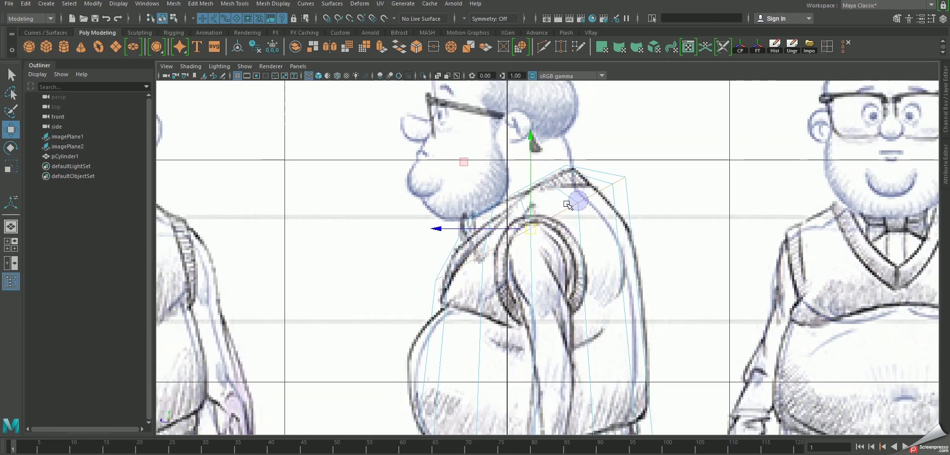
pyautogui.press('r')
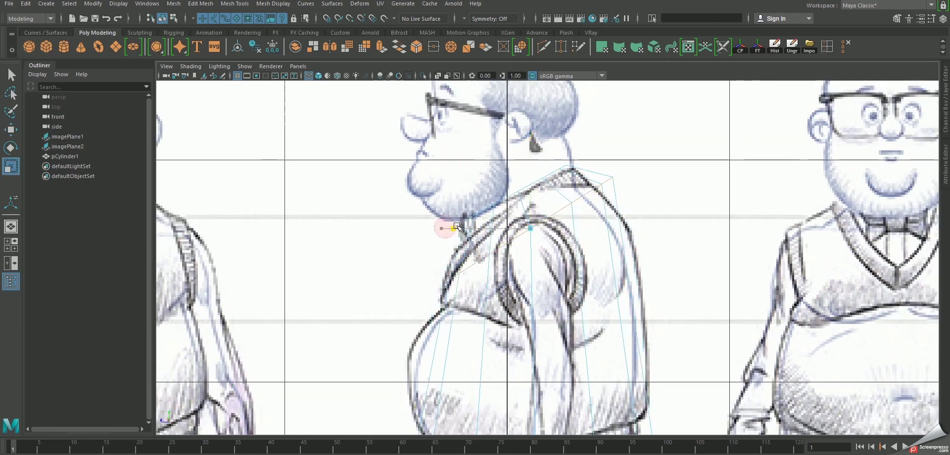
pyautogui.press('w')
pyautogui.press('e')
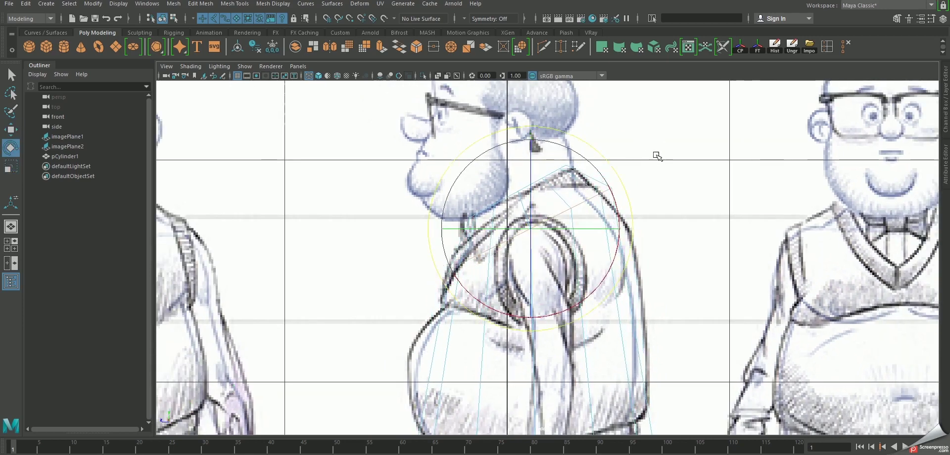
pyautogui.press('w')
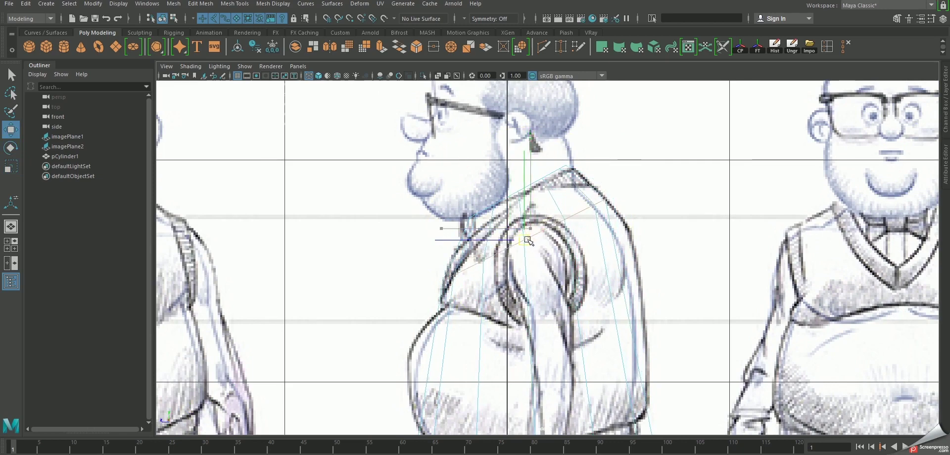
pyautogui.scroll(1, 567, 152)
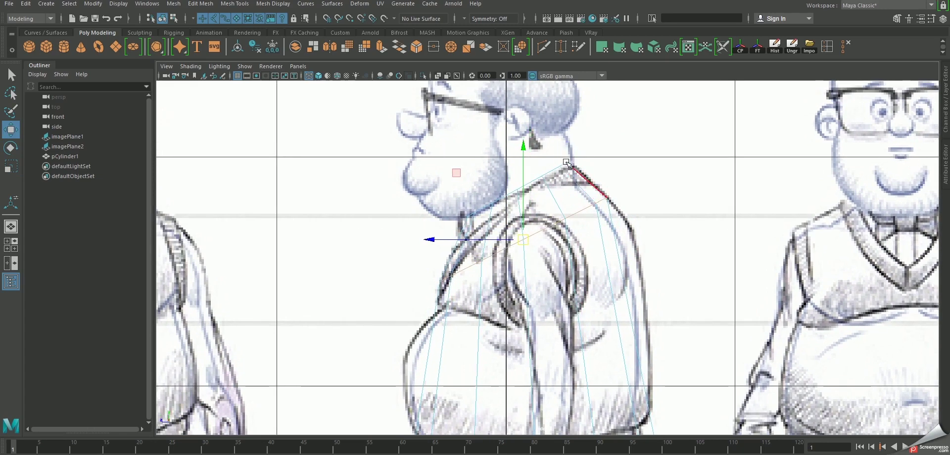
# Step: Switch to face selection and pick the cylinder's shoulder-end face
pyautogui.press('F11')
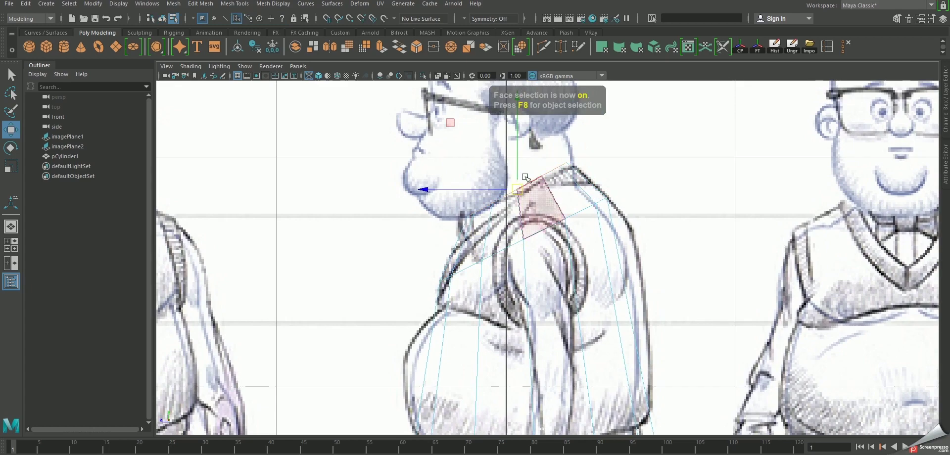
pyautogui.press('e')
pyautogui.press('w')
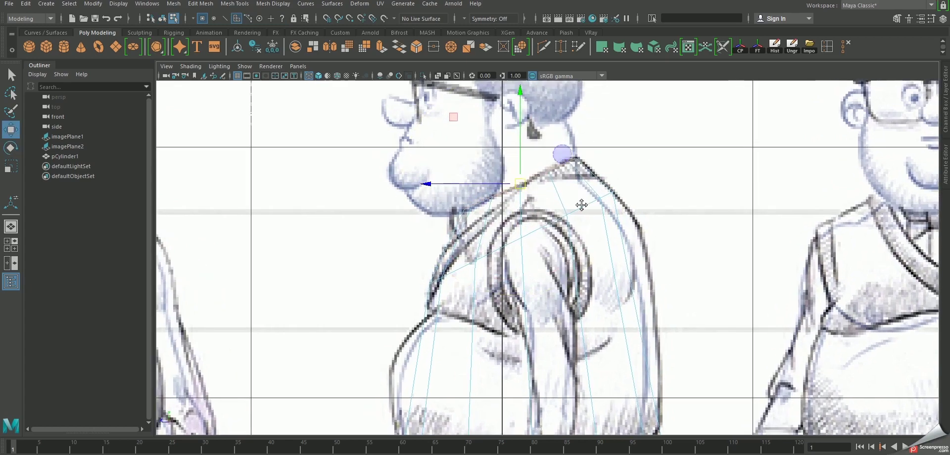
pyautogui.scroll(2, 560, 250)
pyautogui.scroll(1, 543, 227)
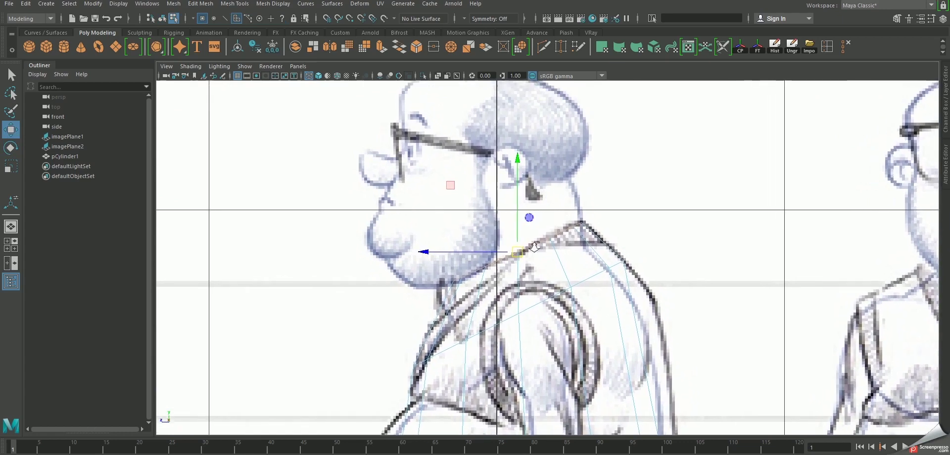
pyautogui.scroll(1, 545, 228)
pyautogui.rightClick(555, 231)
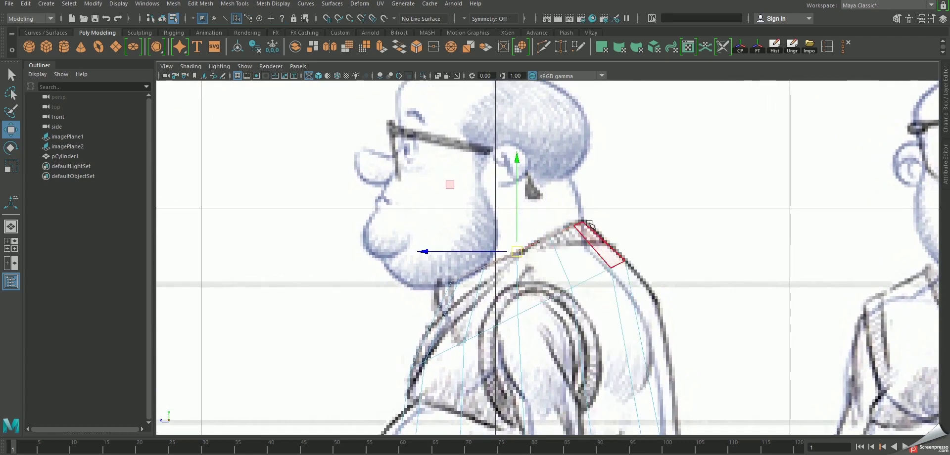
pyautogui.scroll(1, 568, 244)
# Step: Extrude the shoulder-end face, then rotate, move and scale it into a neck reaching the chin
pyautogui.press('e')
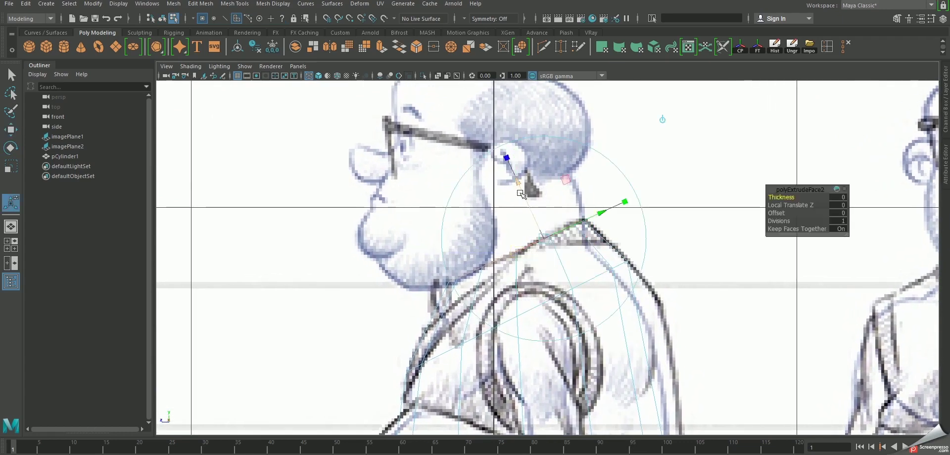
pyautogui.moveTo(570, 244); pyautogui.dragTo(520, 170)
pyautogui.press('w')
pyautogui.moveTo(517, 124)
pyautogui.mouseDown()
pyautogui.moveTo(521, 206)
pyautogui.moveTo(528, 201)
pyautogui.mouseUp()
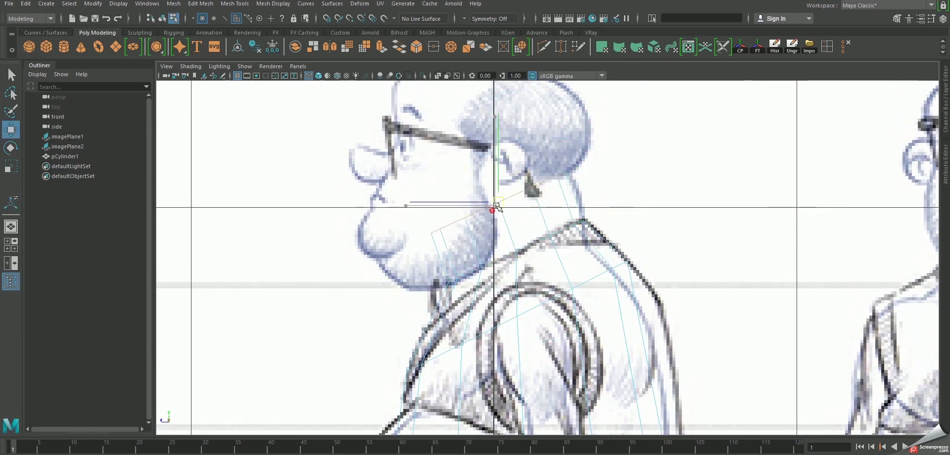
pyautogui.press('e')
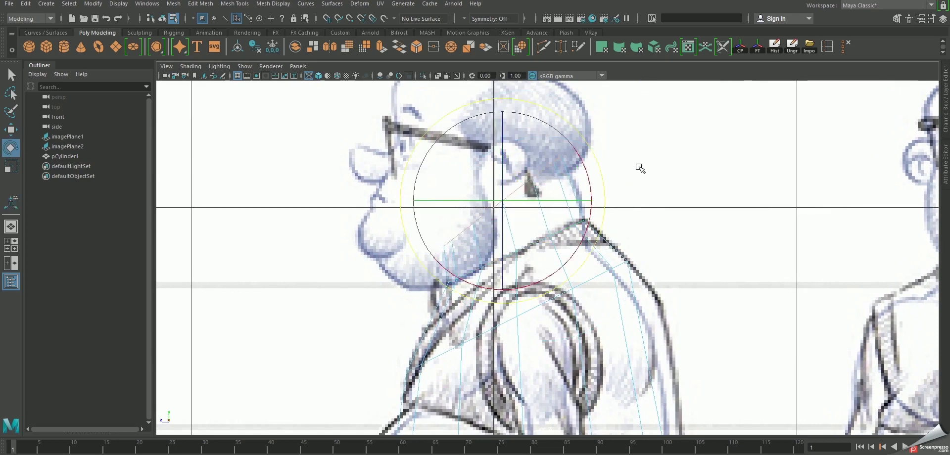
pyautogui.press('w')
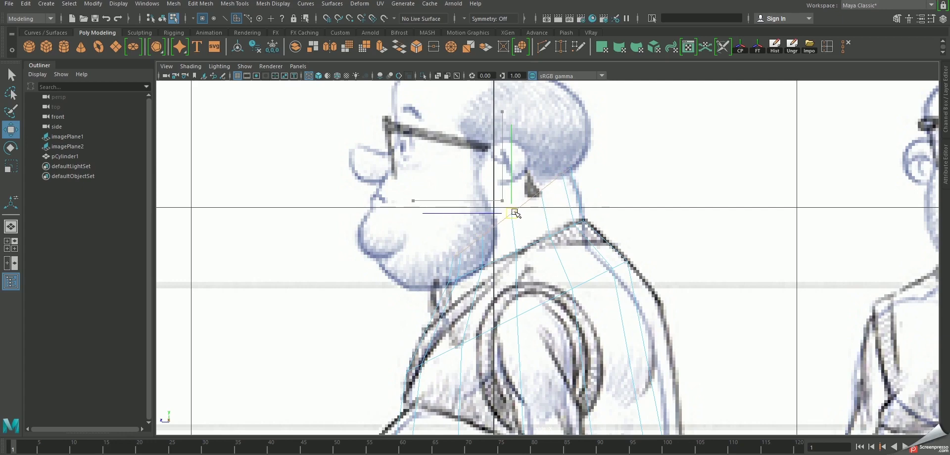
pyautogui.press('r')
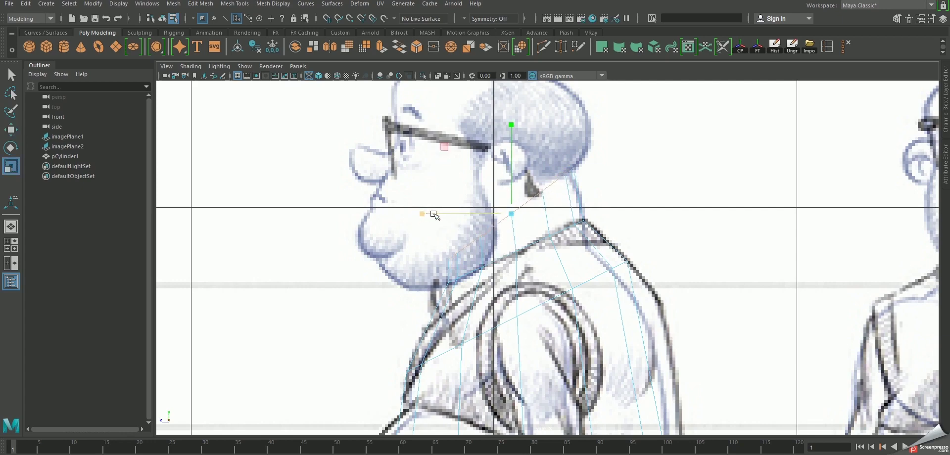
pyautogui.press('w')
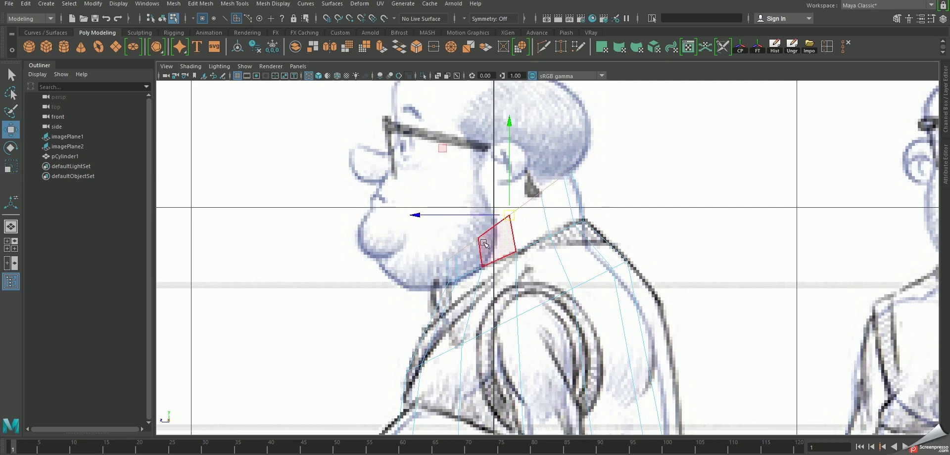
pyautogui.press('space')
pyautogui.press('space')
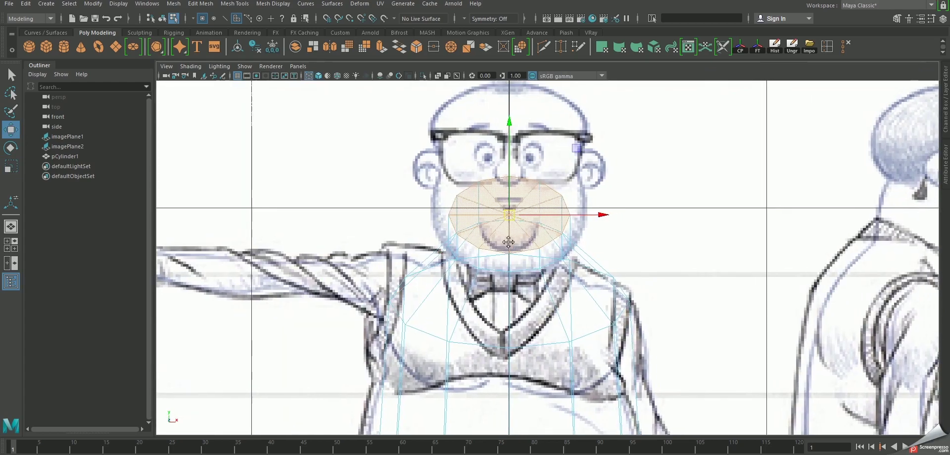
# Step: Lower the torso's bottom edge loop to the sweater waistband in the front view, scaling it to fit
pyautogui.keyDown('alt'); pyautogui.moveTo(509, 242); pyautogui.dragTo(522, 217, button='middle'); pyautogui.keyUp('alt')
pyautogui.keyDown('alt'); pyautogui.moveTo(524, 227); pyautogui.dragTo(482, 251, button='right'); pyautogui.keyUp('alt')
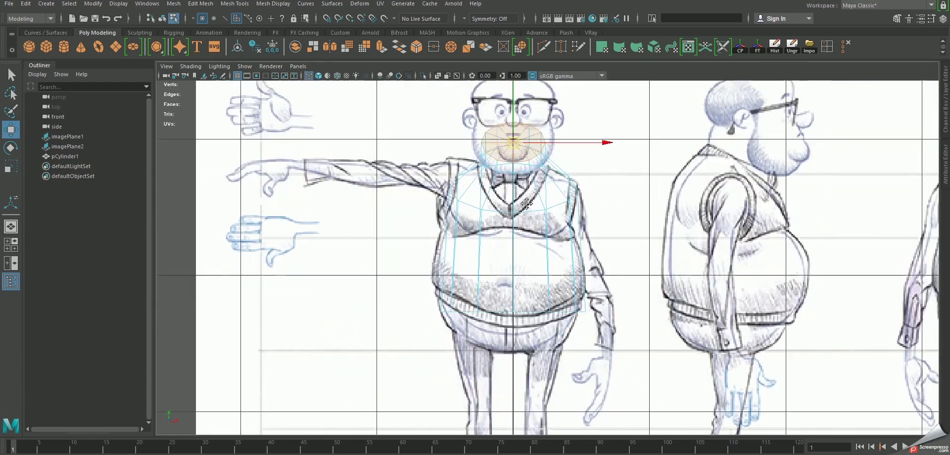
pyautogui.scroll(3, 490, 256)
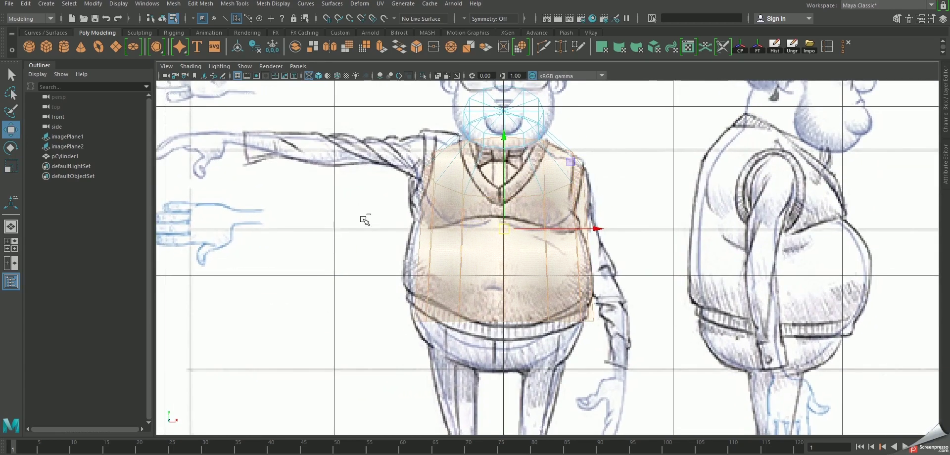
pyautogui.scroll(2, 495, 258)
pyautogui.moveTo(495, 258); pyautogui.dragTo(494, 218)
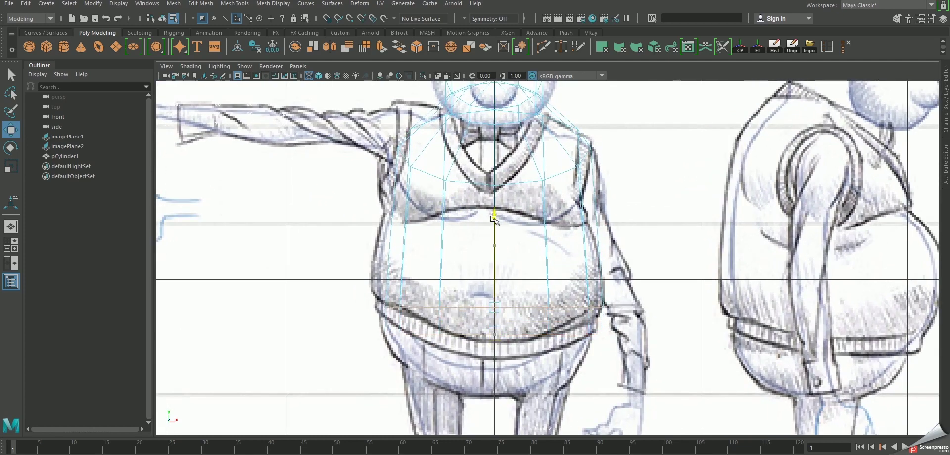
pyautogui.press('space')
pyautogui.keyDown('alt'); pyautogui.moveTo(731, 366); pyautogui.dragTo(731, 208, button='middle'); pyautogui.keyUp('alt')
pyautogui.press('space')
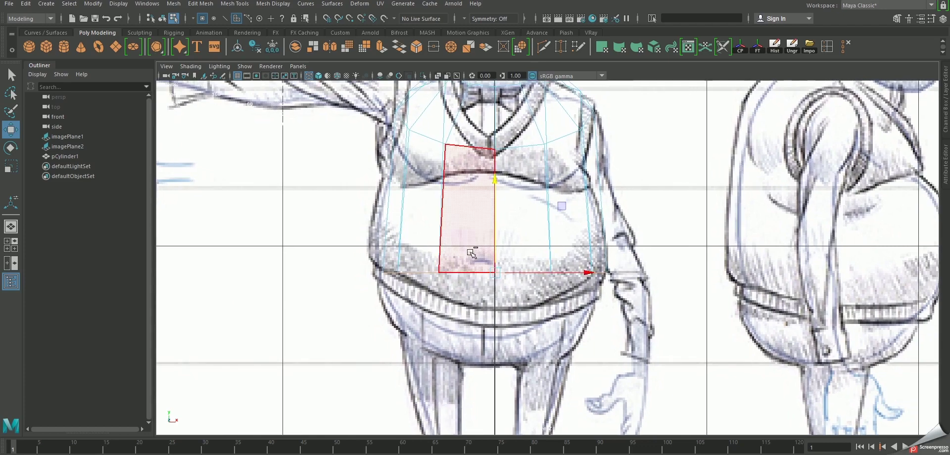
pyautogui.moveTo(496, 181); pyautogui.dragTo(505, 244)
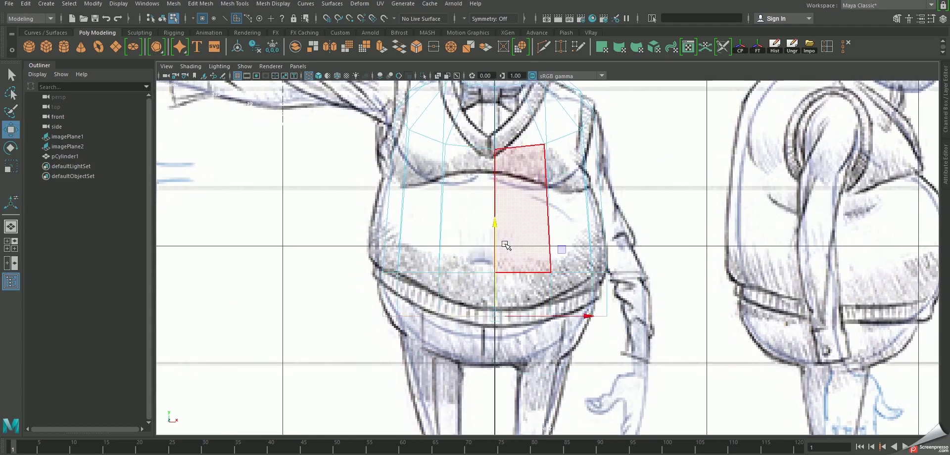
pyautogui.scroll(1, 496, 244)
pyautogui.press('r')
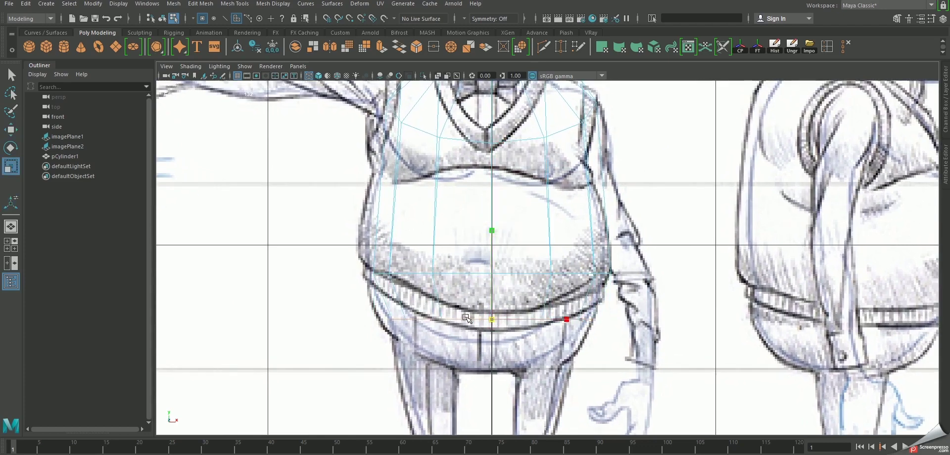
pyautogui.press('w')
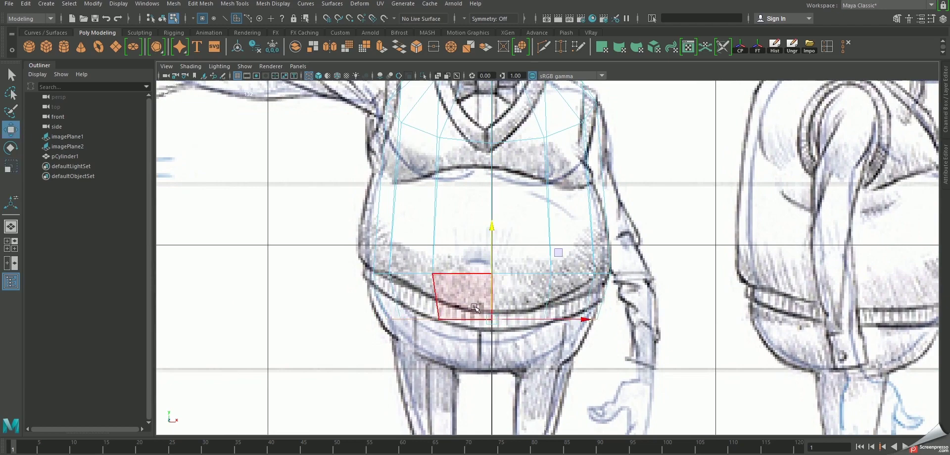
pyautogui.keyDown('alt'); pyautogui.moveTo(476, 297); pyautogui.dragTo(477, 284, button='middle'); pyautogui.keyUp('alt')
# Step: Pull the bottom vertex row below the waistband in side view, taper it inward, and preview it smoothed
pyautogui.press('space')
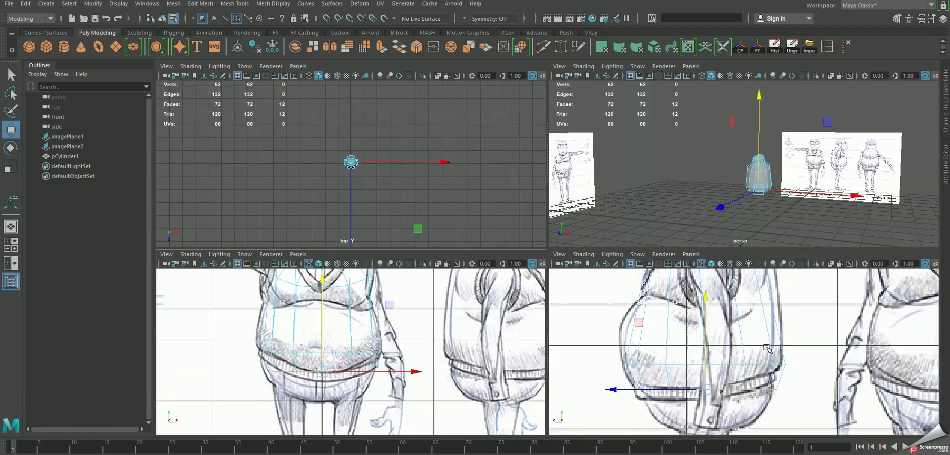
pyautogui.press('space')
pyautogui.keyDown('alt'); pyautogui.moveTo(543, 285); pyautogui.dragTo(560, 243, button='middle'); pyautogui.keyUp('alt')
pyautogui.moveTo(559, 243); pyautogui.dragTo(392, 296)
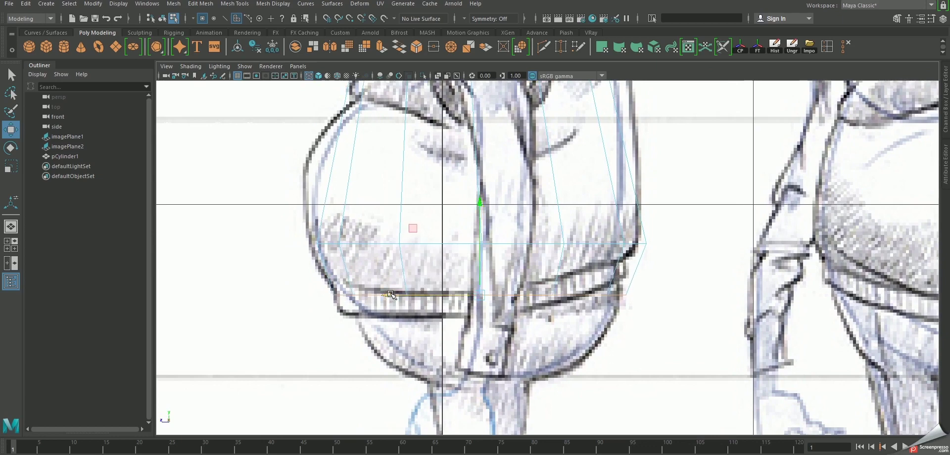
pyautogui.moveTo(563, 244); pyautogui.dragTo(484, 294)
pyautogui.moveTo(480, 204); pyautogui.dragTo(481, 270)
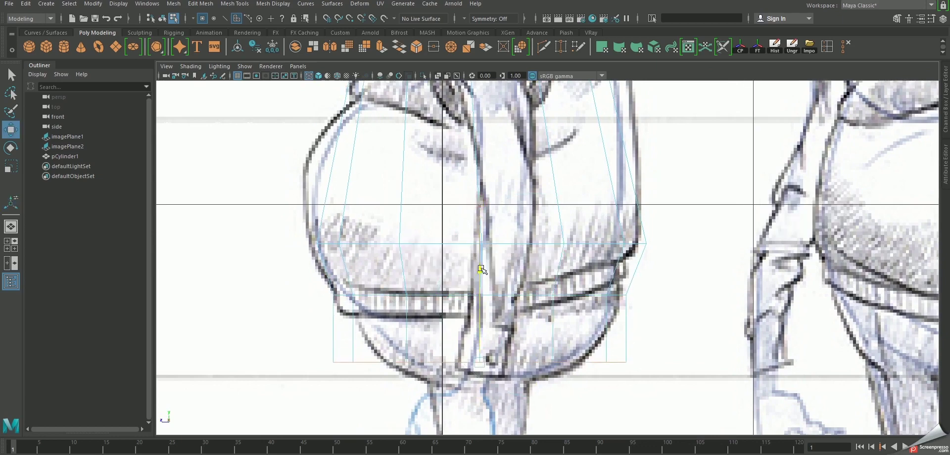
pyautogui.press('r')
pyautogui.moveTo(390, 375); pyautogui.dragTo(414, 350)
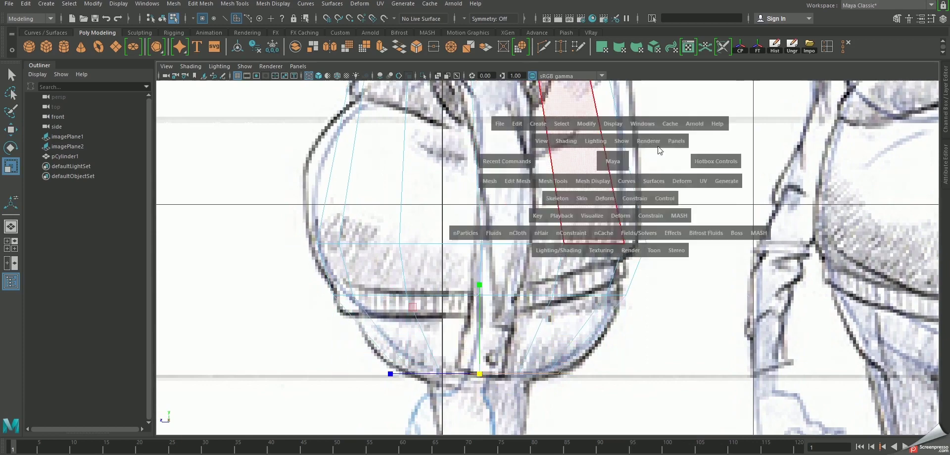
pyautogui.moveTo(594, 173)
pyautogui.mouseDown()
pyautogui.moveTo(574, 149)
pyautogui.moveTo(596, 294)
pyautogui.moveTo(622, 195)
pyautogui.moveTo(589, 270)
pyautogui.moveTo(681, 320)
pyautogui.mouseUp()
pyautogui.press('3')
pyautogui.press('F8')
# Step: Turn off smoothing and Multi-Cut a new edge from the cylinder's top edge across its side, nudging it to fit
pyautogui.press('1')
pyautogui.press('f')
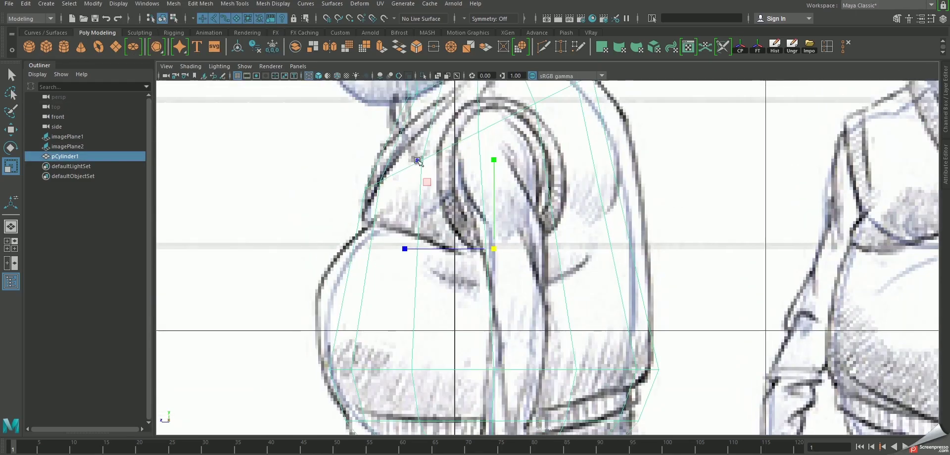
pyautogui.keyDown('shift'); pyautogui.moveTo(418, 161); pyautogui.dragTo(324, 198, button='right'); pyautogui.keyUp('shift')
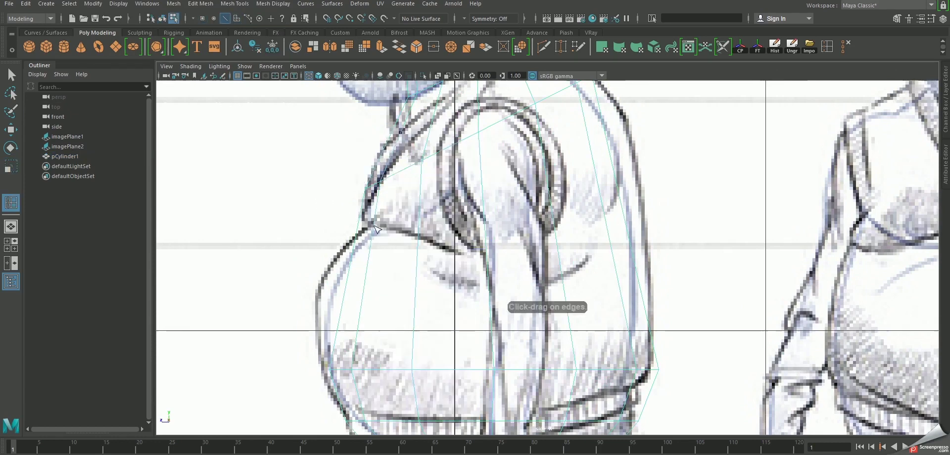
pyautogui.click(482, 103)
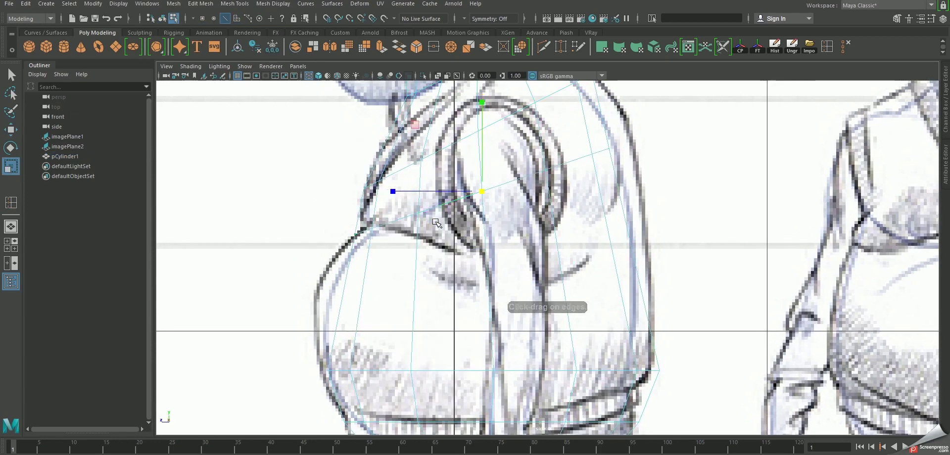
pyautogui.click(395, 194)
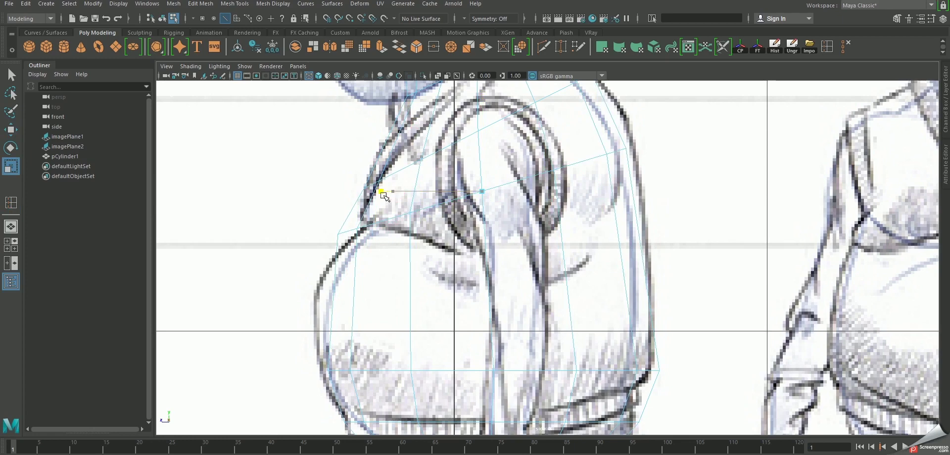
pyautogui.press('w')
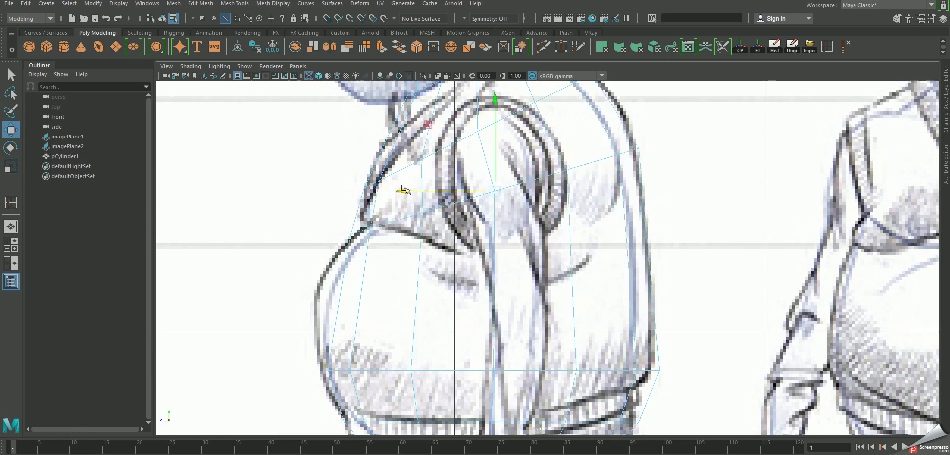
pyautogui.moveTo(405, 191); pyautogui.dragTo(416, 194)
pyautogui.press('r')
pyautogui.press('w')
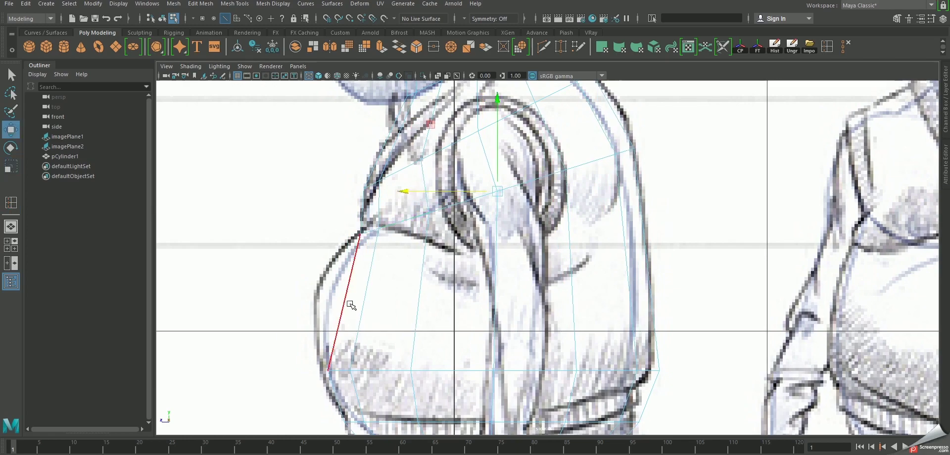
# Step: In the front view, widen the chest edge loop and the belly edge loop
pyautogui.press('space')
pyautogui.press('space')
pyautogui.press('r')
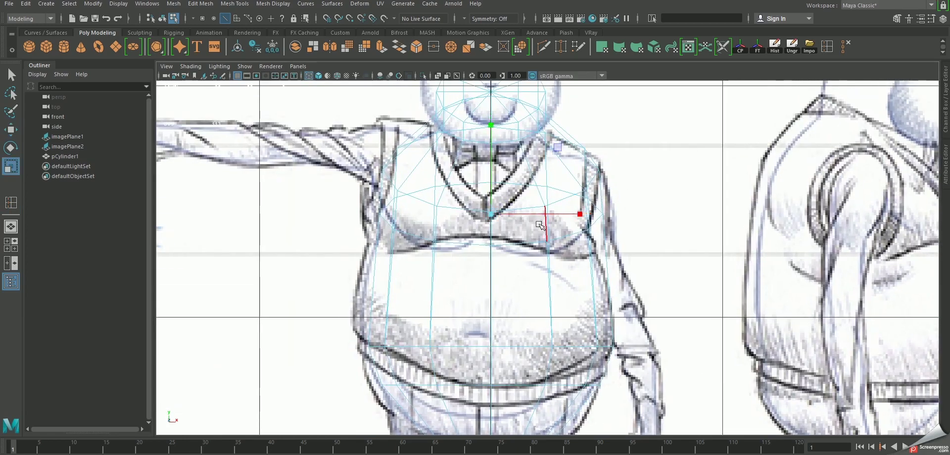
pyautogui.moveTo(580, 218); pyautogui.dragTo(566, 217)
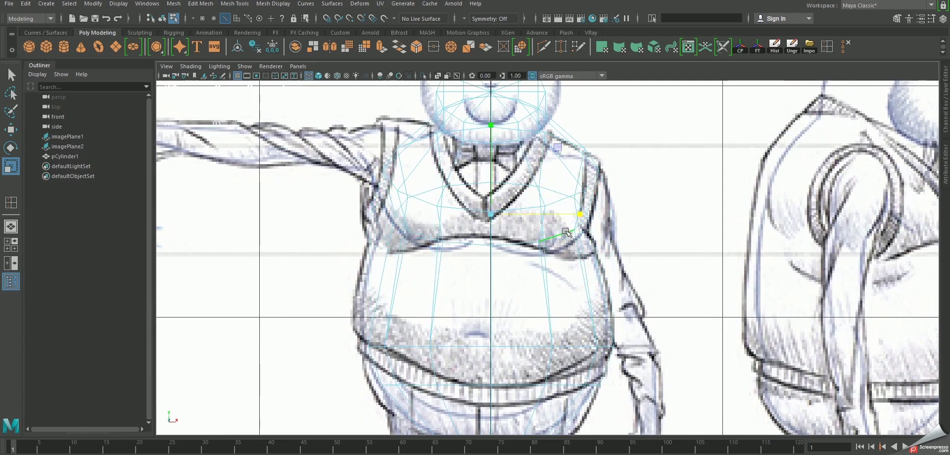
pyautogui.keyDown('alt'); pyautogui.moveTo(567, 232); pyautogui.dragTo(553, 224, button='middle'); pyautogui.keyUp('alt')
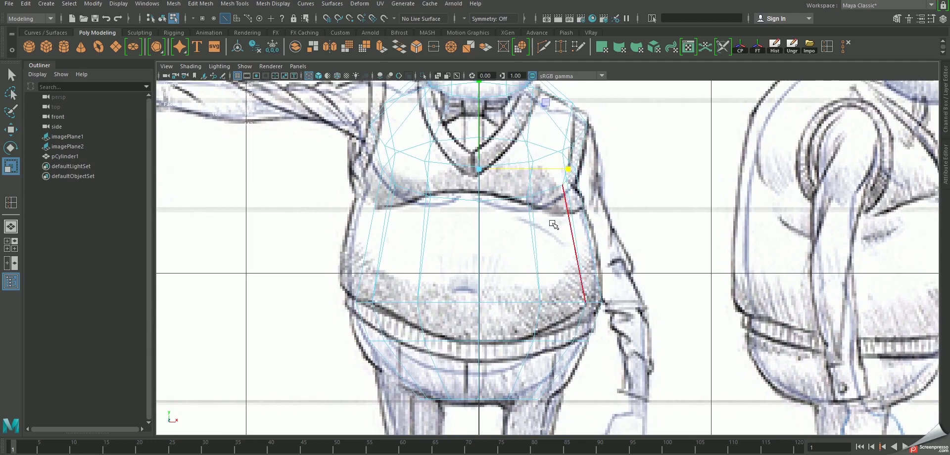
pyautogui.click(544, 211)
pyautogui.moveTo(544, 217)
pyautogui.keyDown('ctrl'); pyautogui.mouseDown(button='right')
pyautogui.moveTo(559, 242)
pyautogui.moveTo(522, 230)
pyautogui.mouseUp(button='right'); pyautogui.keyUp('ctrl')
pyautogui.moveTo(567, 235); pyautogui.dragTo(575, 234)
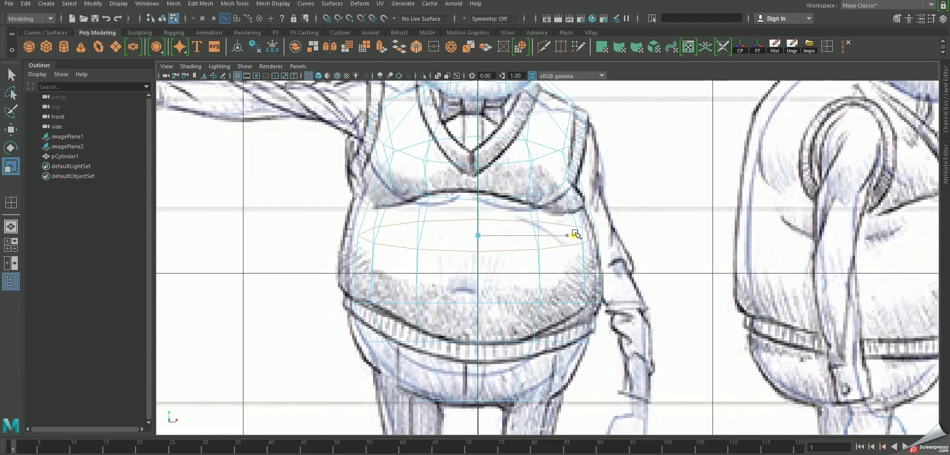
# Step: In the side view, push the belly edge loop forward to form the pear shape
pyautogui.moveTo(743, 297); pyautogui.dragTo(669, 277)
pyautogui.scroll(3, 454, 265)
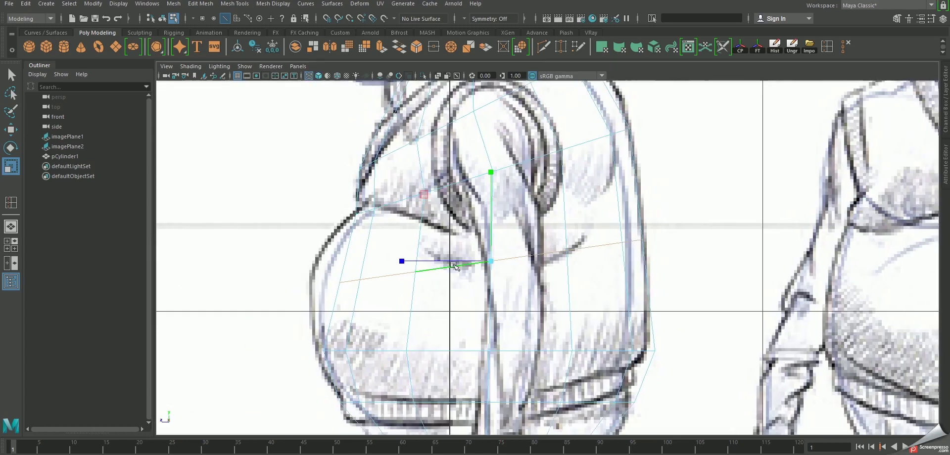
pyautogui.press('w')
pyautogui.moveTo(393, 260); pyautogui.dragTo(385, 261)
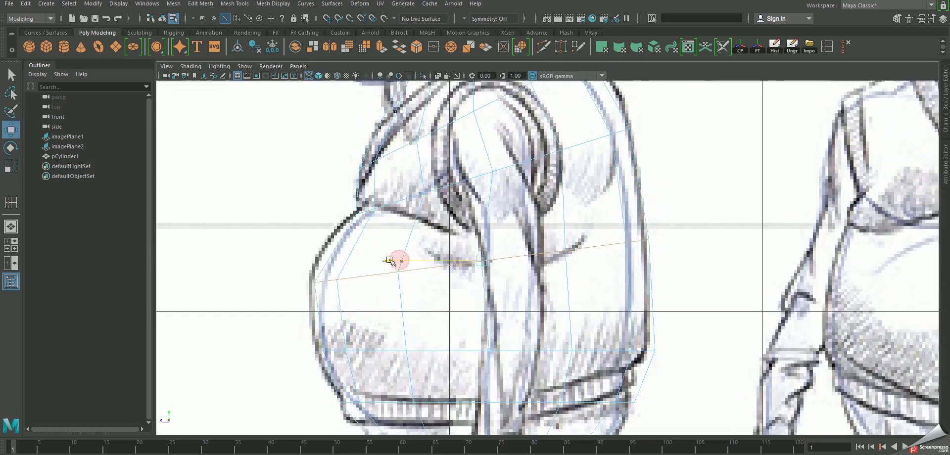
pyautogui.keyDown('alt'); pyautogui.moveTo(386, 261); pyautogui.dragTo(424, 223, button='middle'); pyautogui.keyUp('alt')
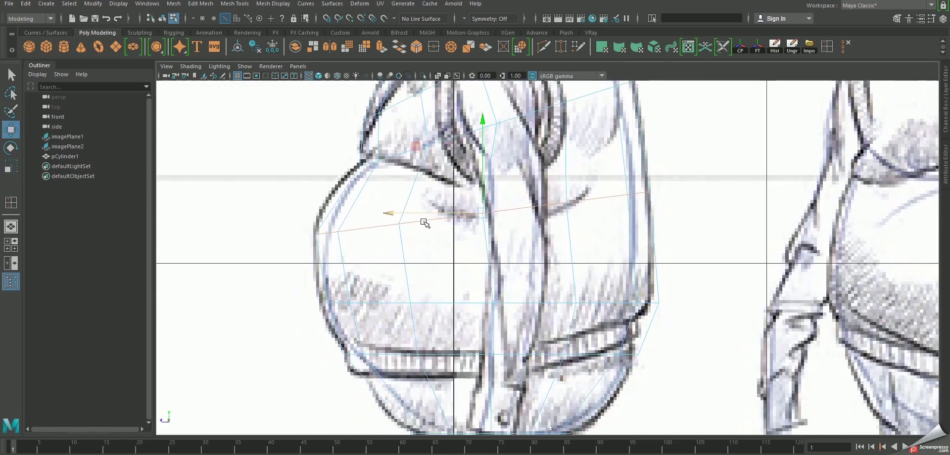
pyautogui.press('space')
pyautogui.press('space')
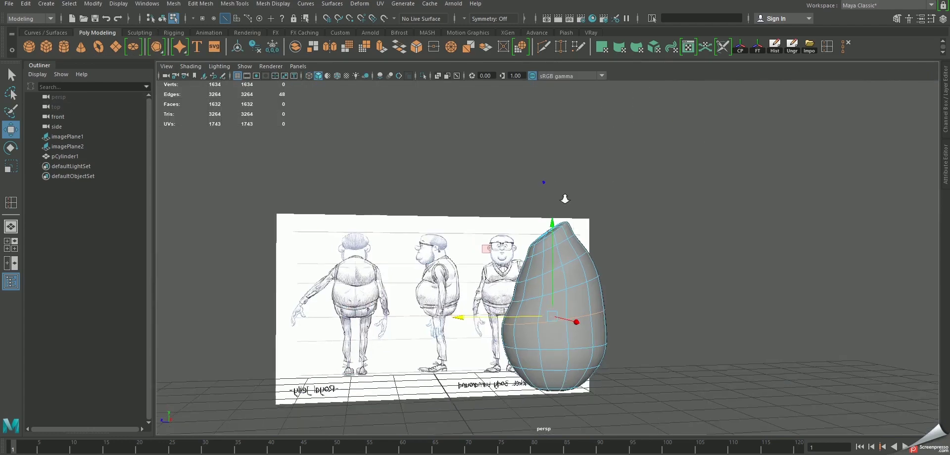
# Step: Return the pear-shaped torso to object mode and save the scene as a student version file
pyautogui.moveTo(545, 226)
pyautogui.keyDown('alt'); pyautogui.mouseDown()
pyautogui.moveTo(630, 226)
pyautogui.moveTo(606, 225)
pyautogui.mouseUp(); pyautogui.keyUp('alt')
pyautogui.moveTo(607, 226); pyautogui.dragTo(659, 213, button='right')
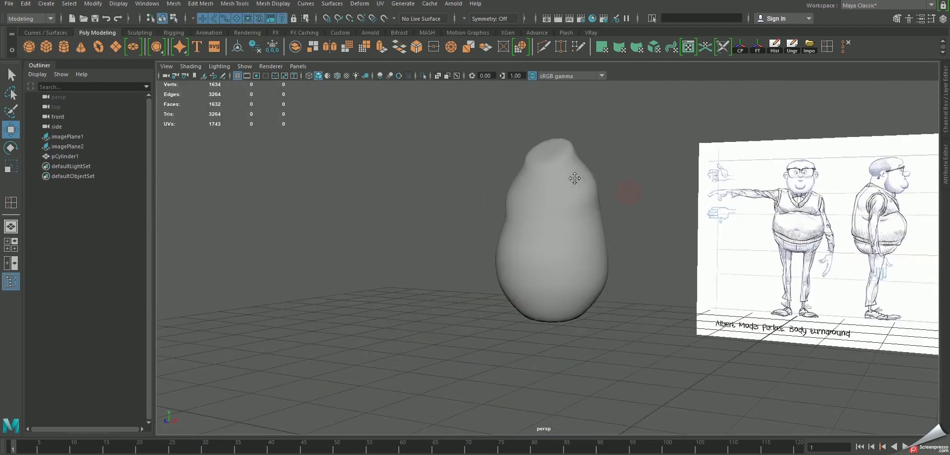
pyautogui.moveTo(577, 181)
pyautogui.keyDown('alt'); pyautogui.mouseDown()
pyautogui.moveTo(490, 193)
pyautogui.moveTo(488, 170)
pyautogui.moveTo(541, 212)
pyautogui.mouseUp(); pyautogui.keyUp('alt')
pyautogui.hotkey('ctrl', 's')
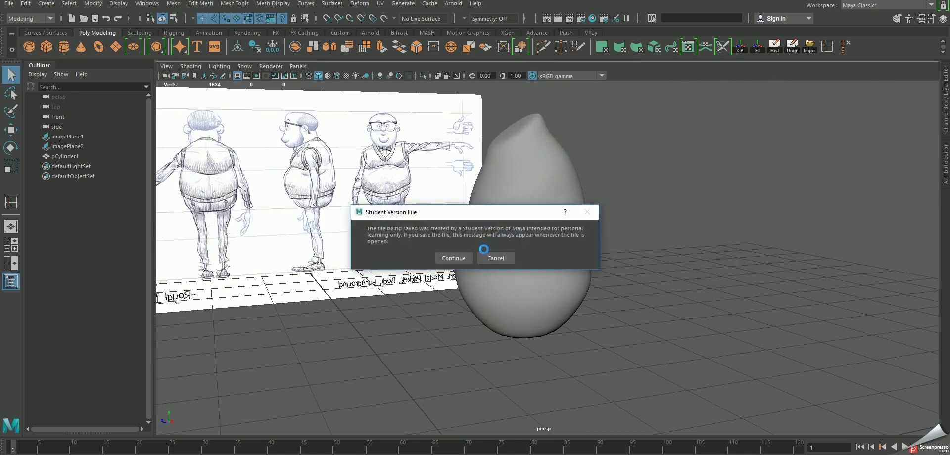
pyautogui.click(452, 261)
# Step: Select the body mesh, show it faceted with smoothing off, then deselect it
pyautogui.moveTo(547, 168)
pyautogui.keyDown('alt'); pyautogui.mouseDown()
pyautogui.moveTo(542, 220)
pyautogui.moveTo(494, 225)
pyautogui.moveTo(534, 212)
pyautogui.mouseUp(); pyautogui.keyUp('alt')
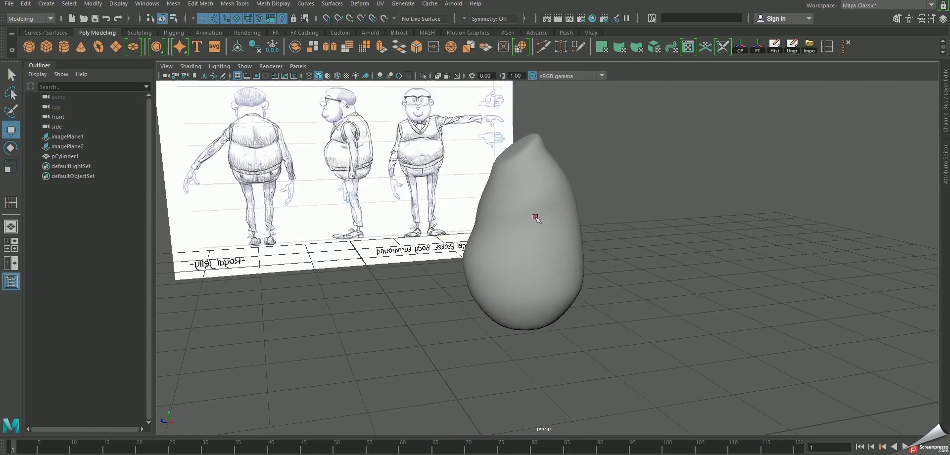
pyautogui.click(545, 241)
pyautogui.press('1')
pyautogui.keyDown('alt'); pyautogui.moveTo(544, 241); pyautogui.dragTo(480, 273); pyautogui.keyUp('alt')
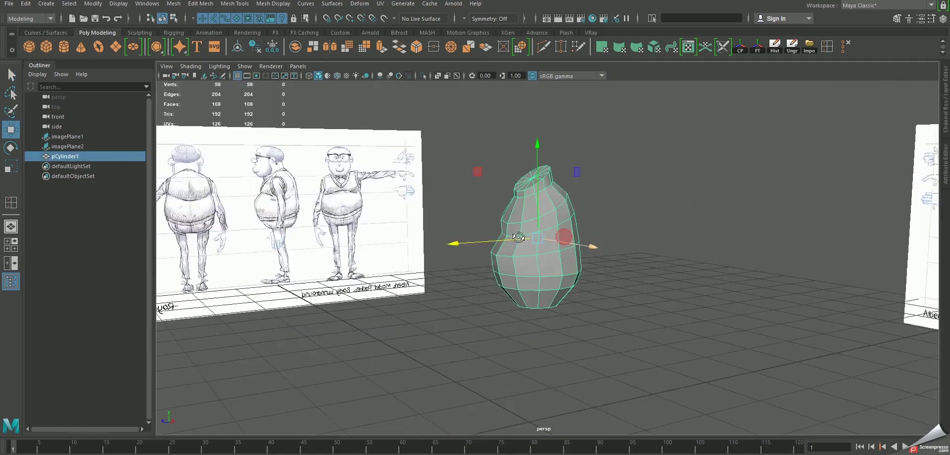
pyautogui.click(383, 331)
pyautogui.moveTo(382, 332)
pyautogui.keyDown('alt'); pyautogui.mouseDown()
pyautogui.moveTo(449, 296)
pyautogui.moveTo(422, 284)
pyautogui.mouseUp(); pyautogui.keyUp('alt')
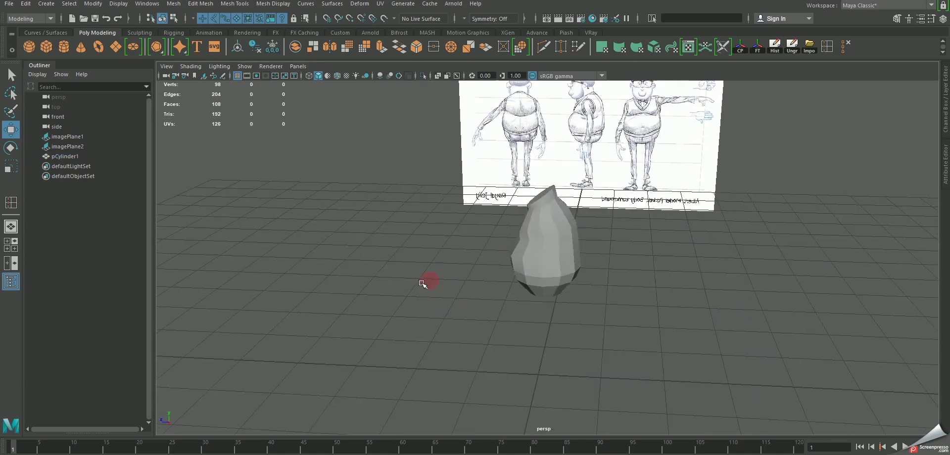
# Step: Create a polygon cylinder, pCylinder2, and give it 8 axis subdivisions in the Channel Box
pyautogui.click(69, 47)
pyautogui.keyDown('alt'); pyautogui.moveTo(431, 203); pyautogui.dragTo(787, 245); pyautogui.keyUp('alt')
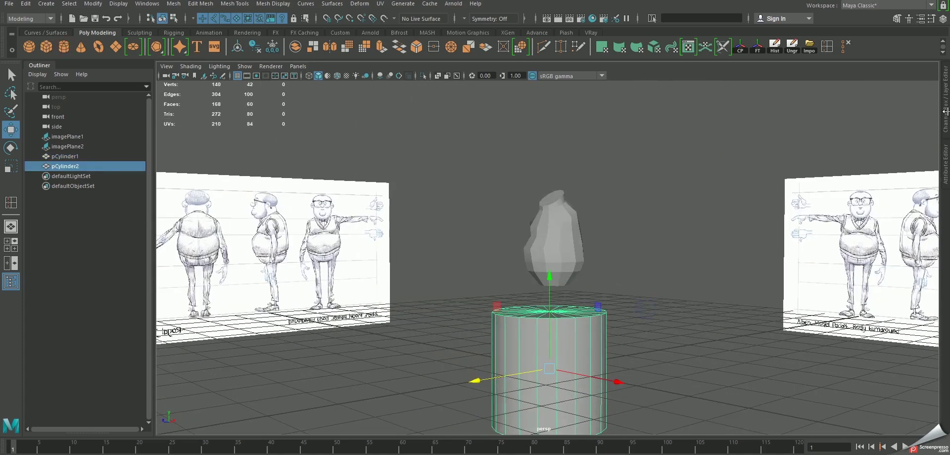
pyautogui.click(946, 114)
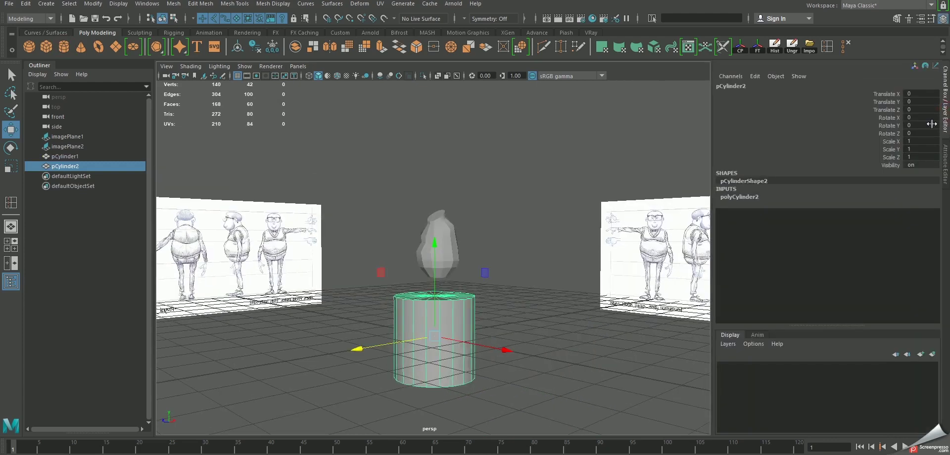
pyautogui.click(751, 196)
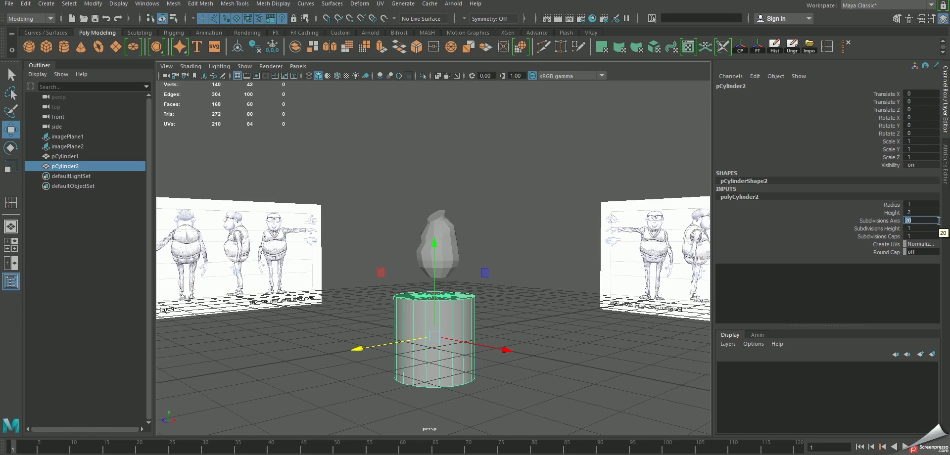
pyautogui.write('8')
pyautogui.press('Return')
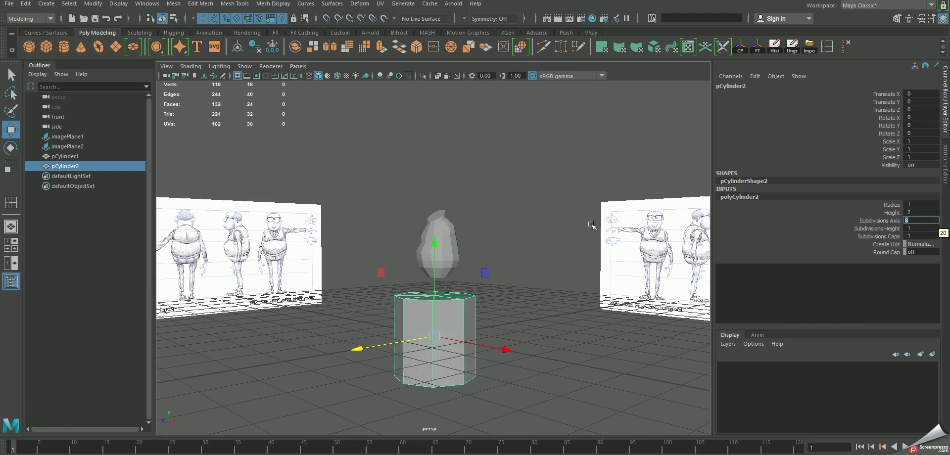
pyautogui.scroll(2, 592, 225)
pyautogui.moveTo(939, 126); pyautogui.dragTo(947, 128)
# Step: Shrink pCylinder2 uniformly so it sits small on top of the body mesh near the head
pyautogui.moveTo(601, 280)
pyautogui.keyDown('alt'); pyautogui.mouseDown()
pyautogui.moveTo(580, 314)
pyautogui.moveTo(551, 204)
pyautogui.mouseUp(); pyautogui.keyUp('alt')
pyautogui.press('r')
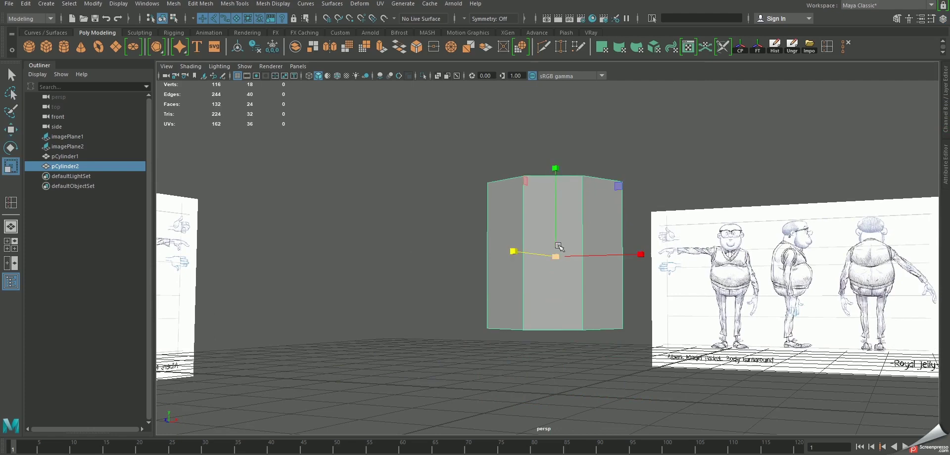
pyautogui.moveTo(559, 246); pyautogui.dragTo(453, 209)
pyautogui.press('w')
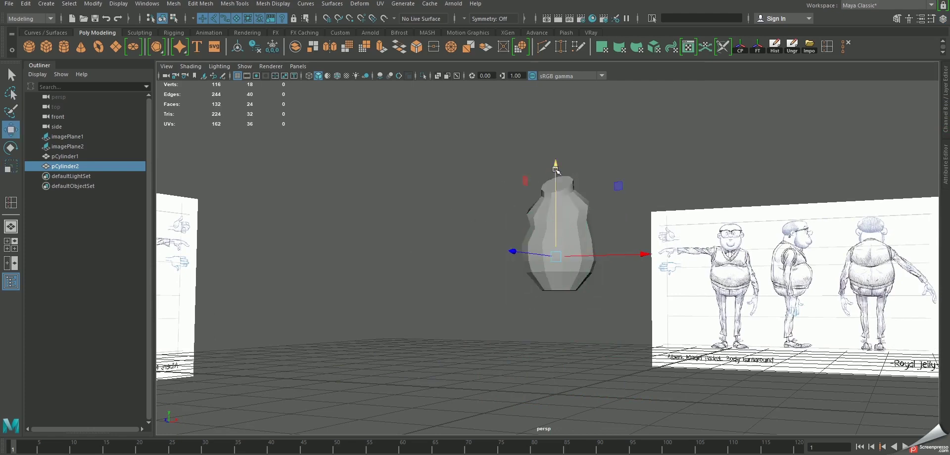
pyautogui.keyDown('alt'); pyautogui.moveTo(558, 98); pyautogui.dragTo(584, 158); pyautogui.keyUp('alt')
pyautogui.scroll(5, 608, 235)
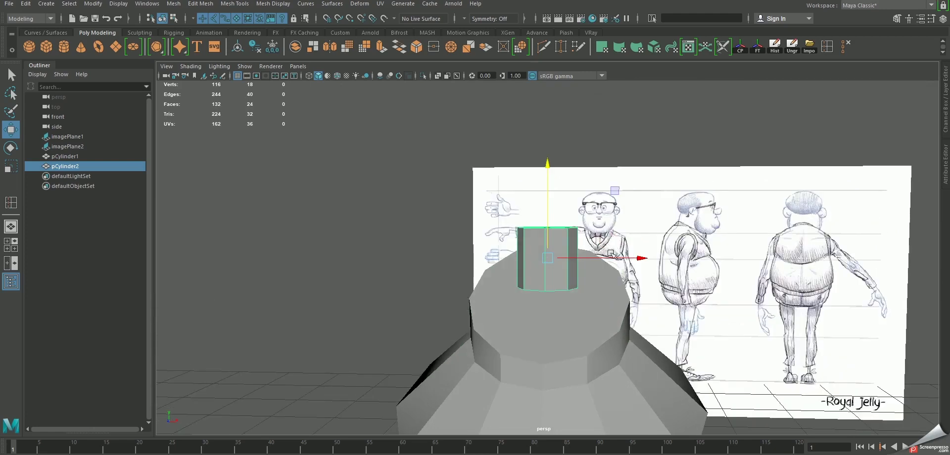
pyautogui.moveTo(612, 254)
pyautogui.keyDown('alt'); pyautogui.mouseDown()
pyautogui.moveTo(634, 298)
pyautogui.moveTo(521, 299)
pyautogui.mouseUp(); pyautogui.keyUp('alt')
# Step: Move the thin cylinder onto the shoulder and rotate it 90° on Z
pyautogui.press('space')
pyautogui.press('space')
pyautogui.scroll(3, 460, 290)
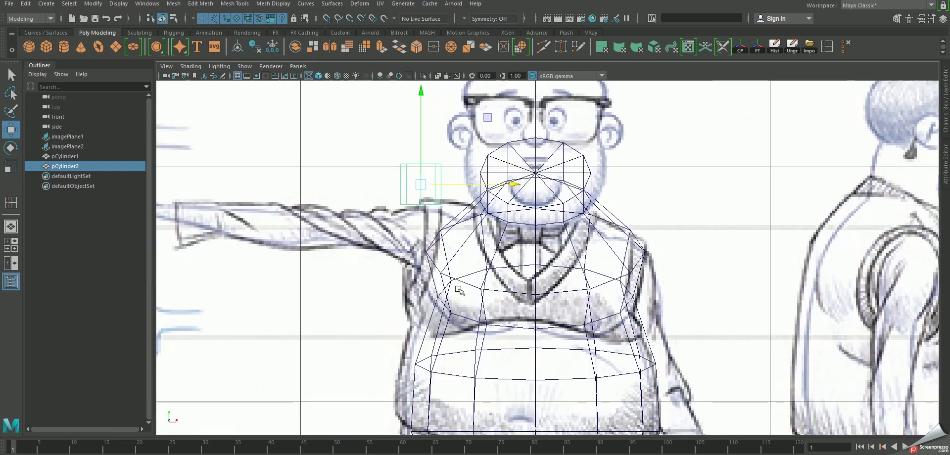
pyautogui.moveTo(425, 189); pyautogui.dragTo(416, 244)
pyautogui.press('e')
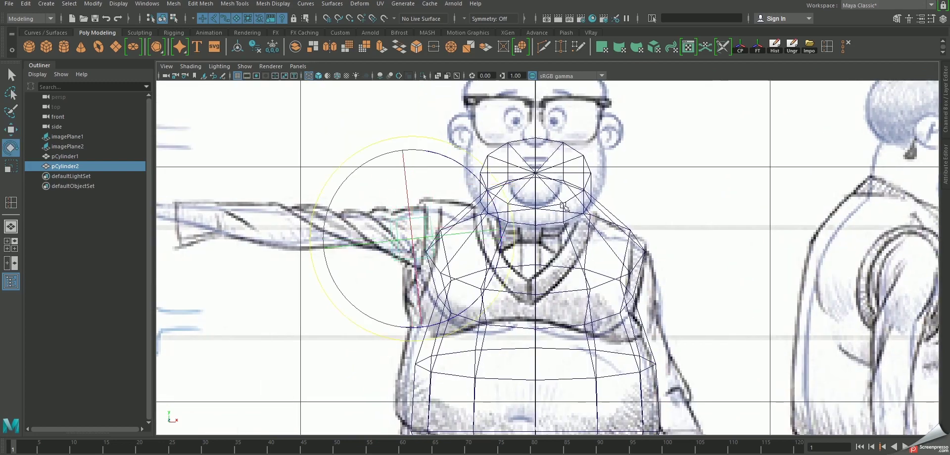
pyautogui.moveTo(412, 149); pyautogui.dragTo(469, 164)
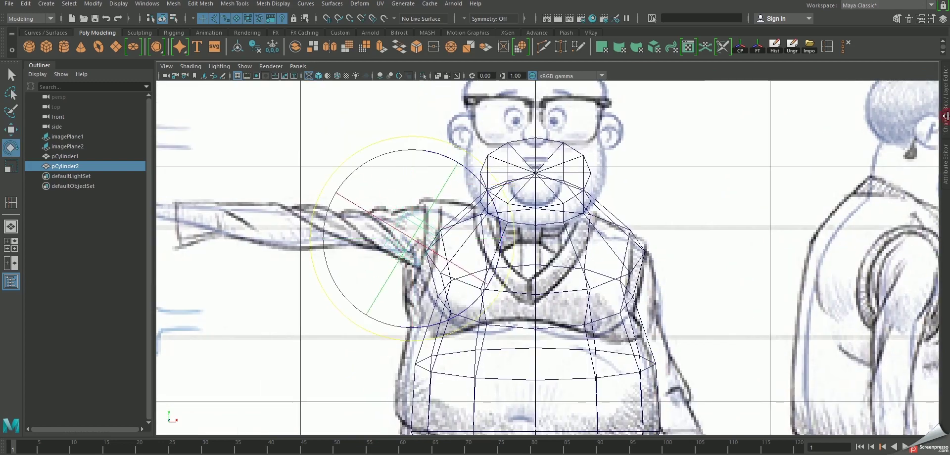
pyautogui.click(945, 117)
pyautogui.scroll(1, 513, 169)
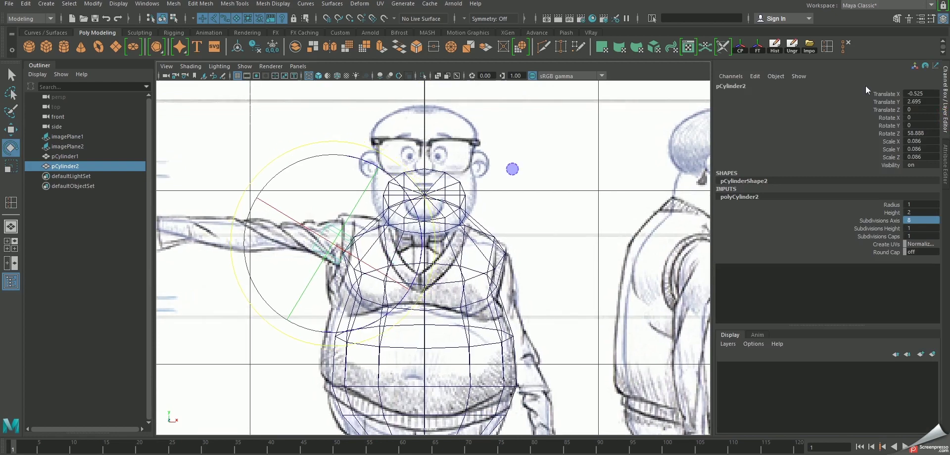
pyautogui.moveTo(547, 188); pyautogui.dragTo(572, 203, button='middle')
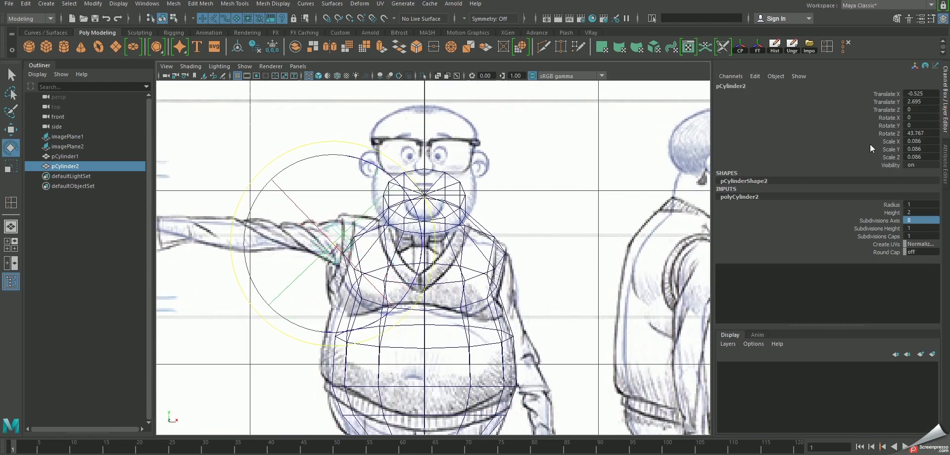
pyautogui.write('90')
pyautogui.press('Return')
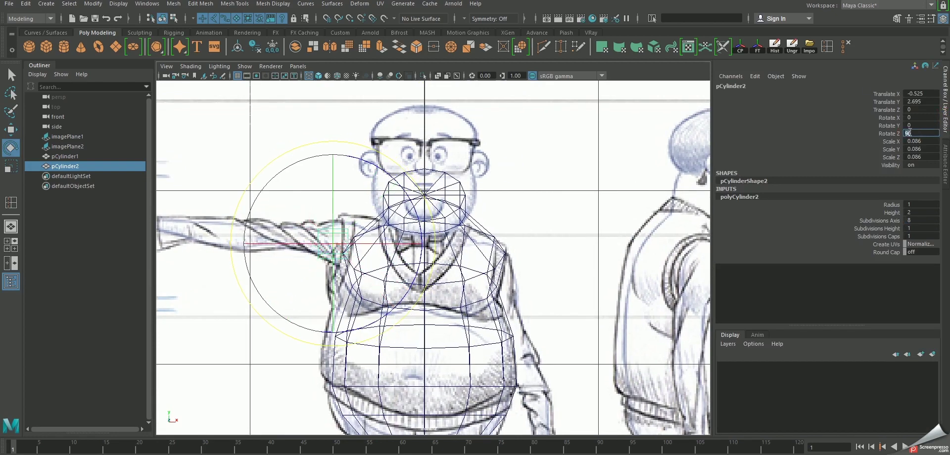
# Step: Slide the rotated cylinder left onto the upper arm and stretch it along the arm
pyautogui.scroll(2, 347, 198)
pyautogui.keyDown('alt'); pyautogui.moveTo(345, 198); pyautogui.dragTo(405, 196, button='middle'); pyautogui.keyUp('alt')
pyautogui.press('w')
pyautogui.scroll(1, 405, 196)
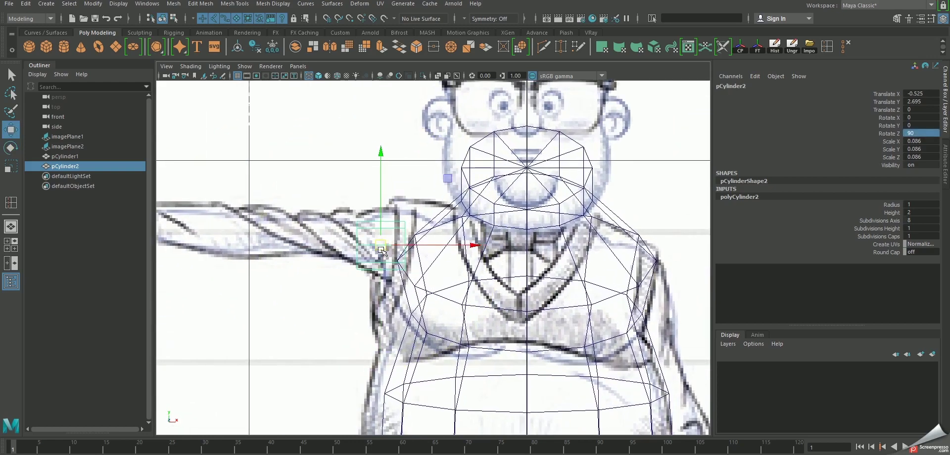
pyautogui.moveTo(380, 247); pyautogui.dragTo(360, 248)
pyautogui.keyDown('alt'); pyautogui.moveTo(357, 246); pyautogui.dragTo(410, 262, button='middle'); pyautogui.keyUp('alt')
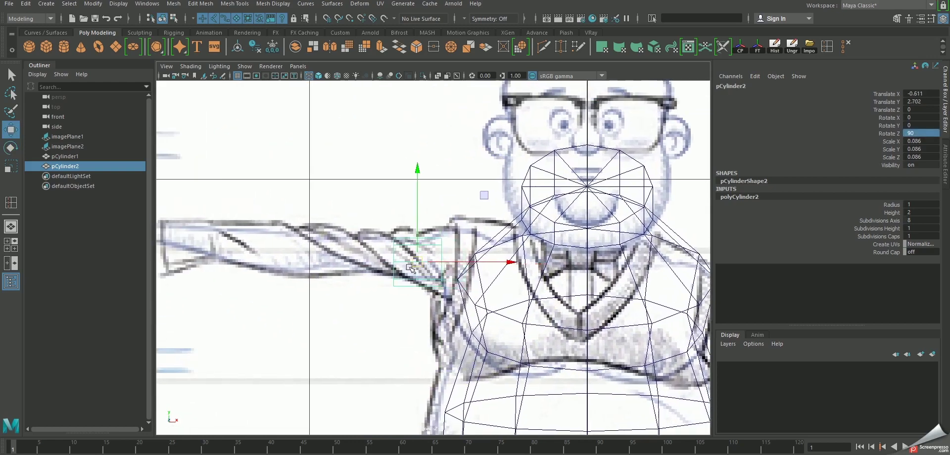
pyautogui.moveTo(411, 261); pyautogui.dragTo(414, 260)
pyautogui.press('r')
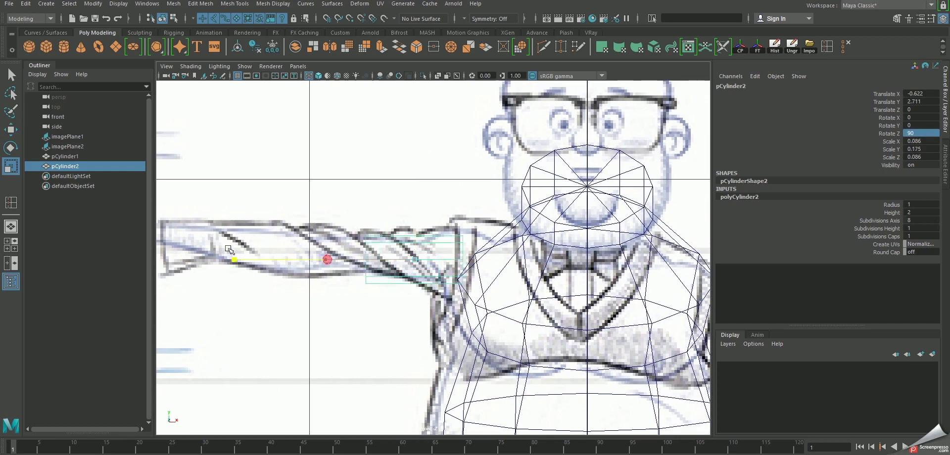
pyautogui.moveTo(354, 261); pyautogui.dragTo(420, 267, button='middle')
pyautogui.moveTo(423, 272); pyautogui.dragTo(405, 271)
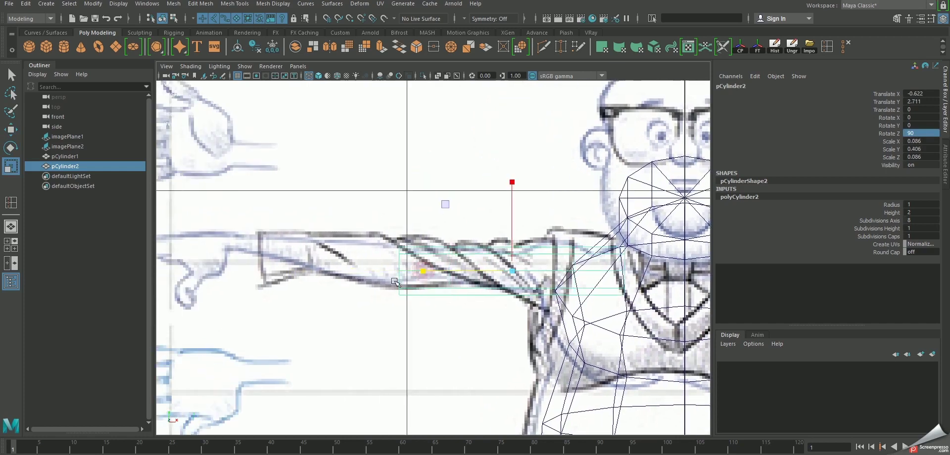
pyautogui.scroll(-3, 510, 267)
pyautogui.scroll(-2, 510, 267)
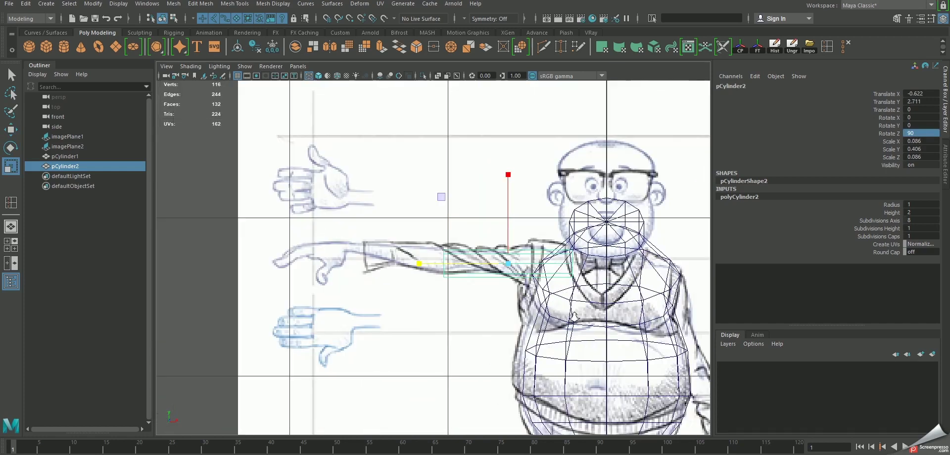
# Step: Make the cylinder slightly thinner, lengthen it to 0.681, and slide it left along the arm
pyautogui.click(946, 118)
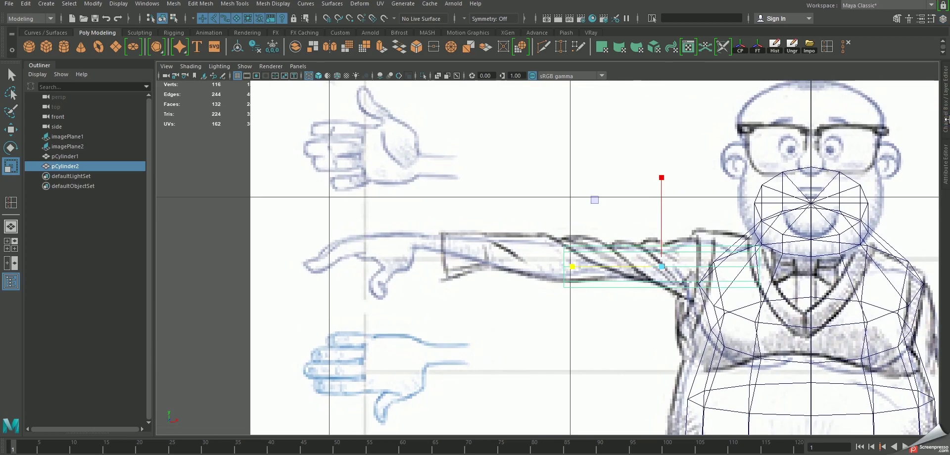
pyautogui.click(944, 120)
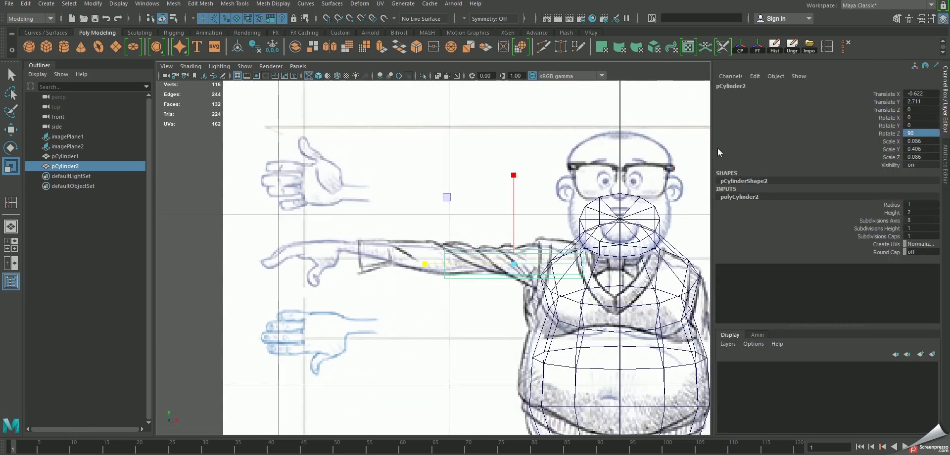
pyautogui.moveTo(712, 147); pyautogui.dragTo(811, 147)
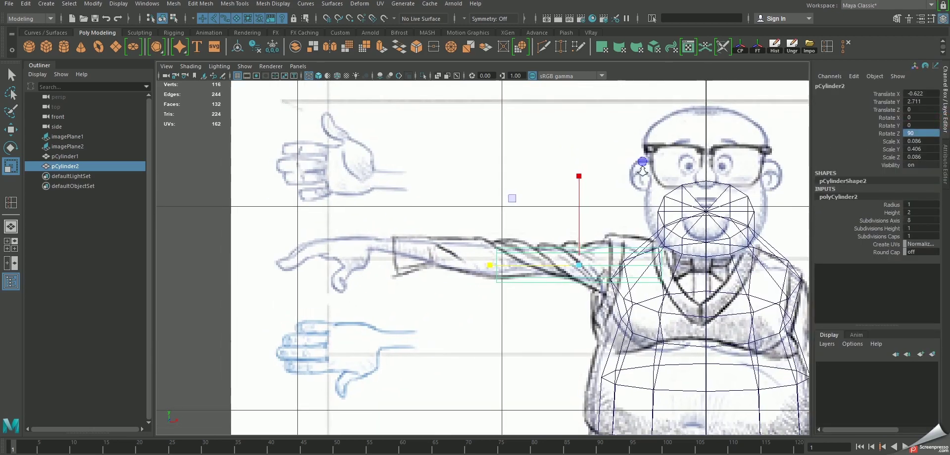
pyautogui.keyDown('alt'); pyautogui.moveTo(635, 183); pyautogui.dragTo(585, 178, button='middle'); pyautogui.keyUp('alt')
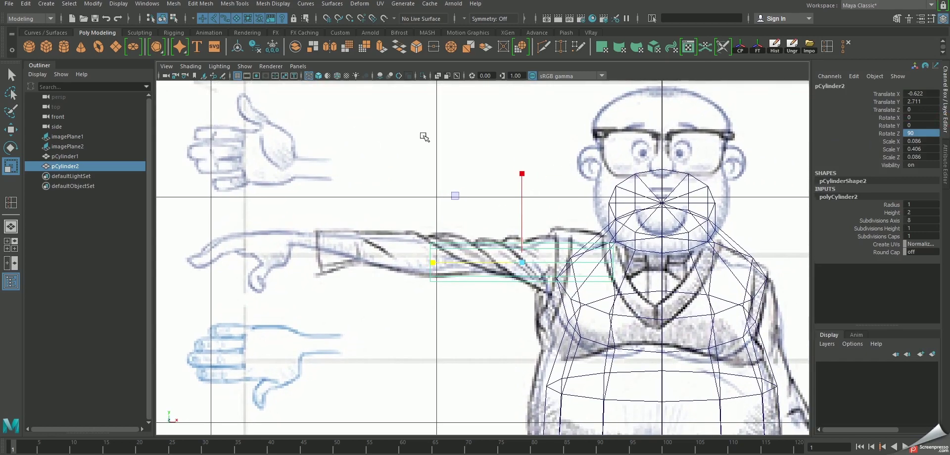
pyautogui.click(54, 68)
pyautogui.scroll(-2, 391, 196)
pyautogui.scroll(2, 417, 165)
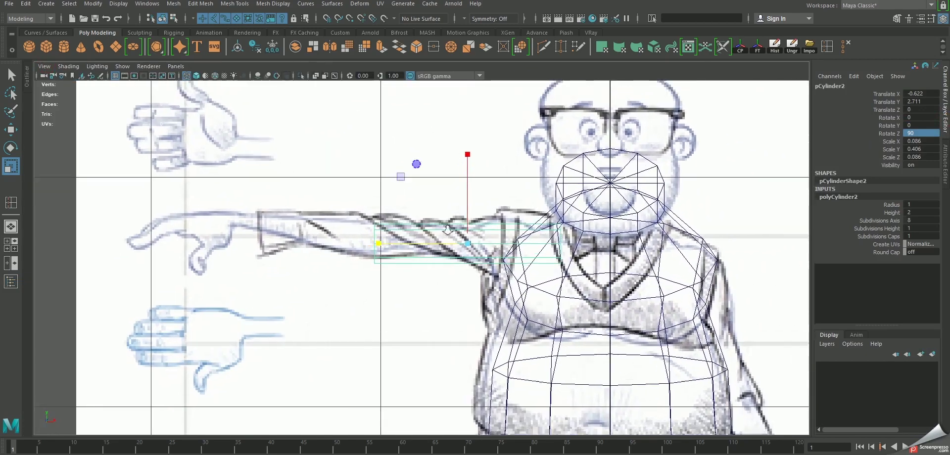
pyautogui.moveTo(382, 246)
pyautogui.mouseDown()
pyautogui.moveTo(417, 254)
pyautogui.moveTo(400, 238)
pyautogui.mouseUp()
pyautogui.press('w')
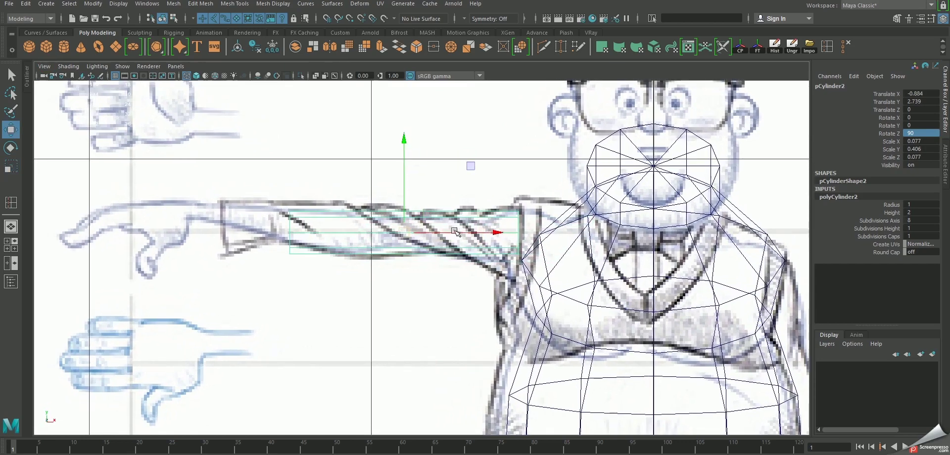
pyautogui.scroll(1, 418, 227)
pyautogui.press('r')
pyautogui.moveTo(322, 232); pyautogui.dragTo(295, 232)
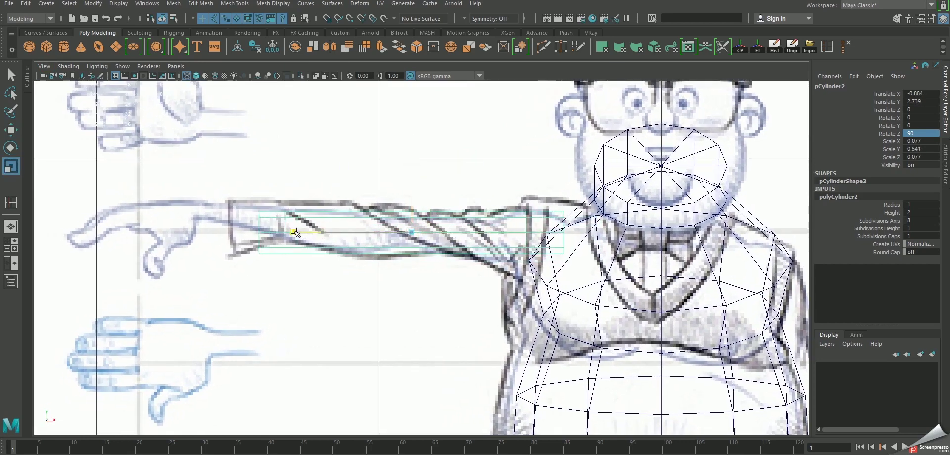
pyautogui.press('w')
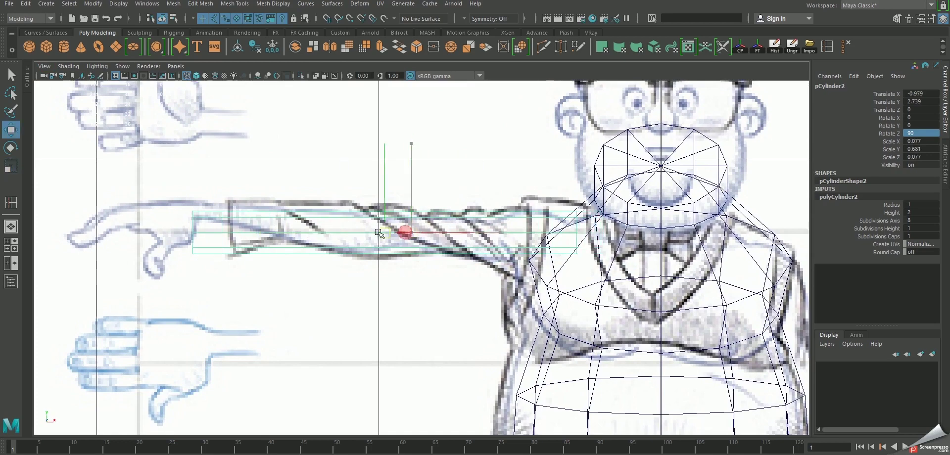
pyautogui.moveTo(411, 232); pyautogui.dragTo(374, 230)
# Step: In vertex mode, raise the arm cylinder's outer-end vertices to the sketch's wrist
pyautogui.rightClick(247, 208)
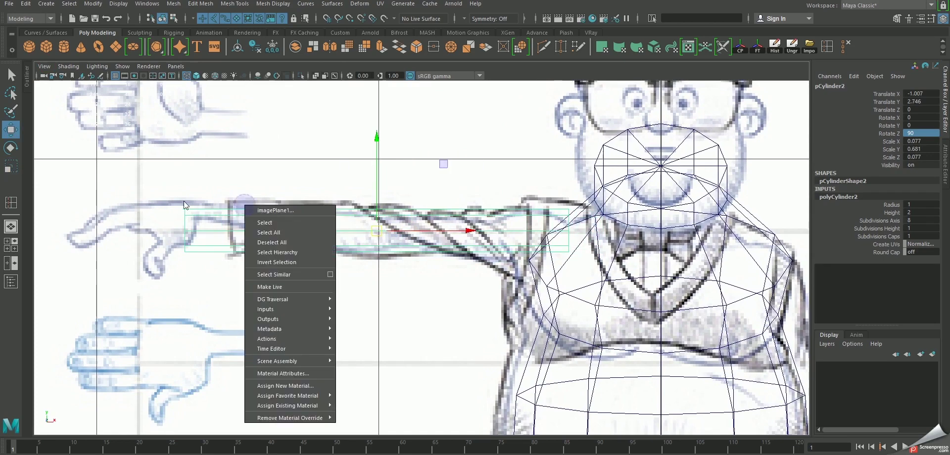
pyautogui.moveTo(168, 218); pyautogui.dragTo(155, 162, button='right')
pyautogui.moveTo(250, 317); pyautogui.dragTo(168, 198)
pyautogui.keyDown('alt'); pyautogui.moveTo(174, 231); pyautogui.dragTo(192, 233, button='middle'); pyautogui.keyUp('alt')
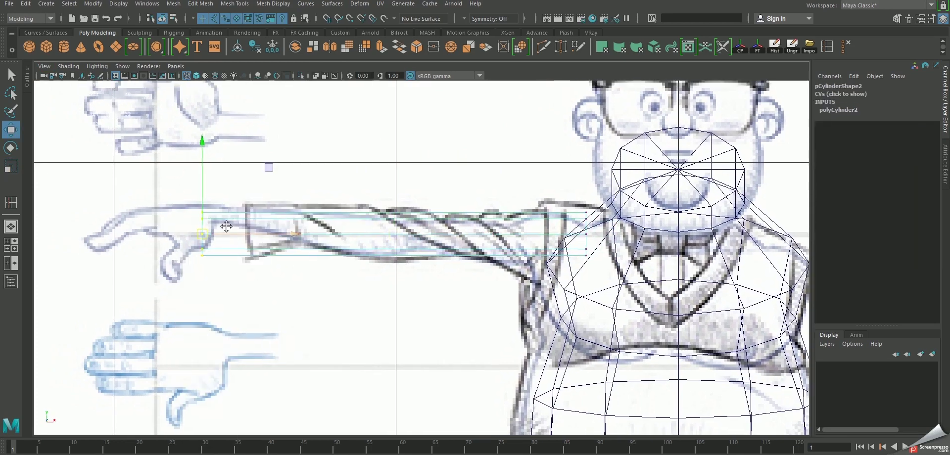
pyautogui.press('r')
pyautogui.press('w')
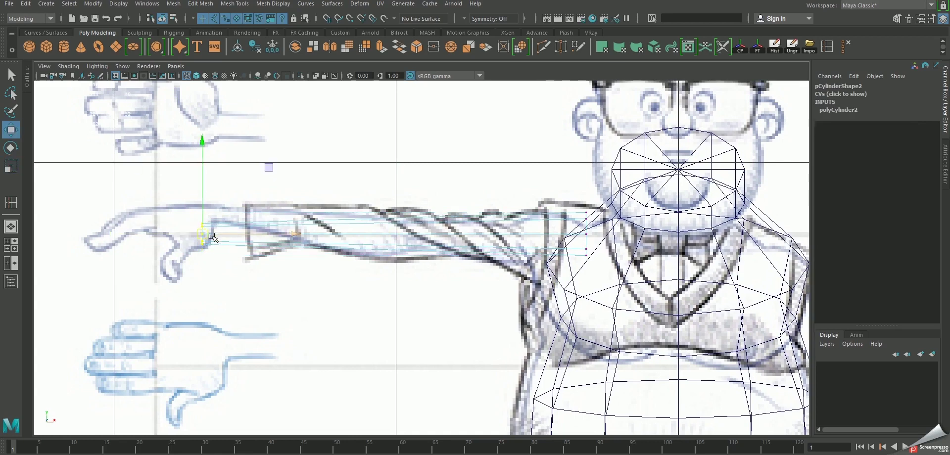
pyautogui.moveTo(205, 237); pyautogui.dragTo(210, 220)
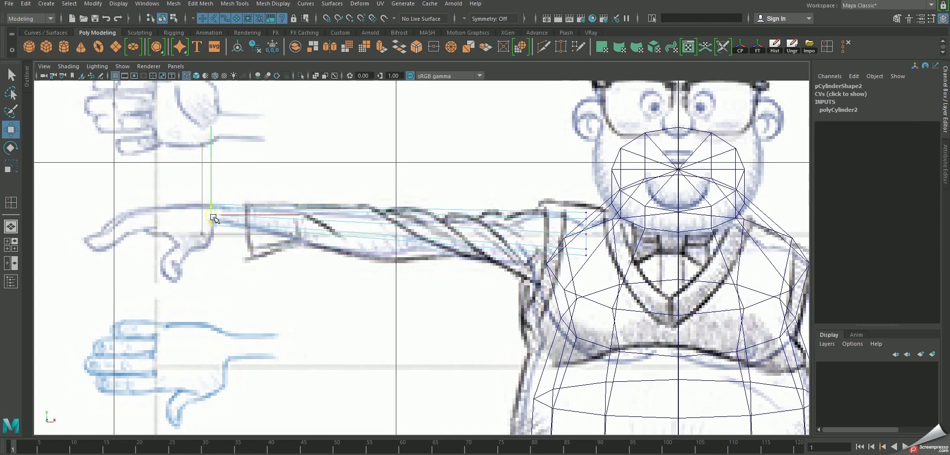
# Step: Pull the cylinder's inner-end vertices in so they reach the shoulder
pyautogui.keyDown('alt'); pyautogui.moveTo(415, 199); pyautogui.dragTo(368, 203, button='middle'); pyautogui.keyUp('alt')
pyautogui.moveTo(549, 211)
pyautogui.mouseDown()
pyautogui.moveTo(527, 267)
pyautogui.moveTo(497, 245)
pyautogui.mouseUp()
pyautogui.scroll(2, 471, 198)
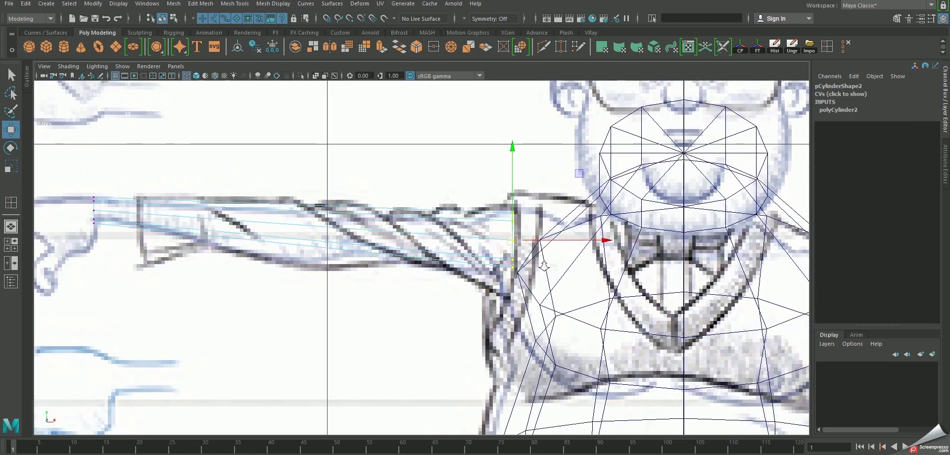
pyautogui.scroll(2, 468, 223)
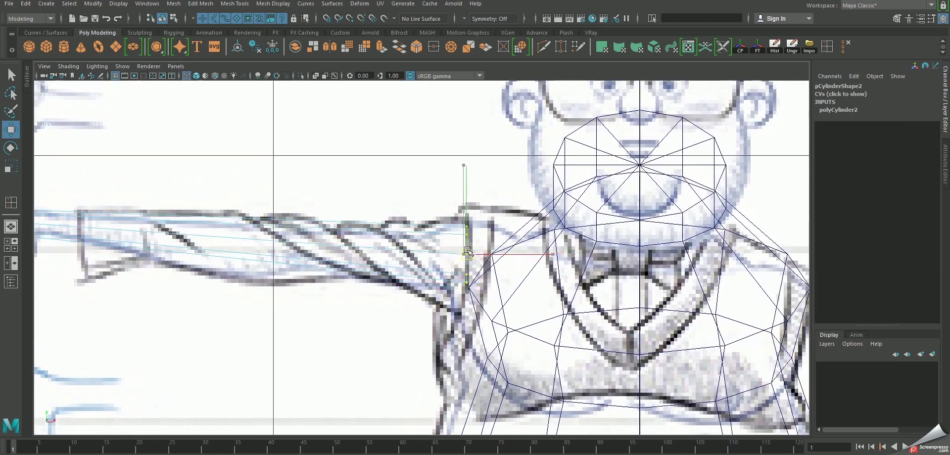
pyautogui.moveTo(463, 255); pyautogui.dragTo(471, 252)
# Step: In the front view, pull one of the body's shoulder vertices inward
pyautogui.press('5')
pyautogui.scroll(-5, 643, 198)
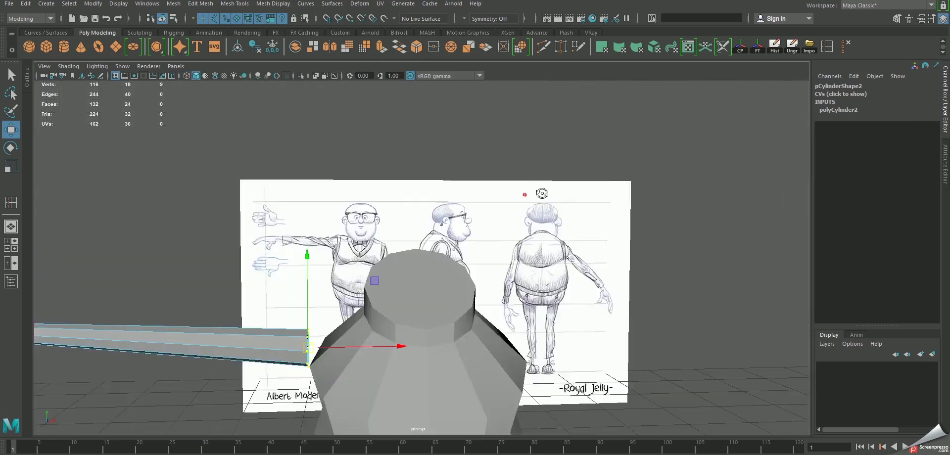
pyautogui.moveTo(619, 208)
pyautogui.keyDown('alt'); pyautogui.mouseDown()
pyautogui.moveTo(435, 255)
pyautogui.moveTo(446, 212)
pyautogui.moveTo(435, 206)
pyautogui.mouseUp(); pyautogui.keyUp('alt')
pyautogui.click(428, 257)
pyautogui.press('F8')
pyautogui.press('F10')
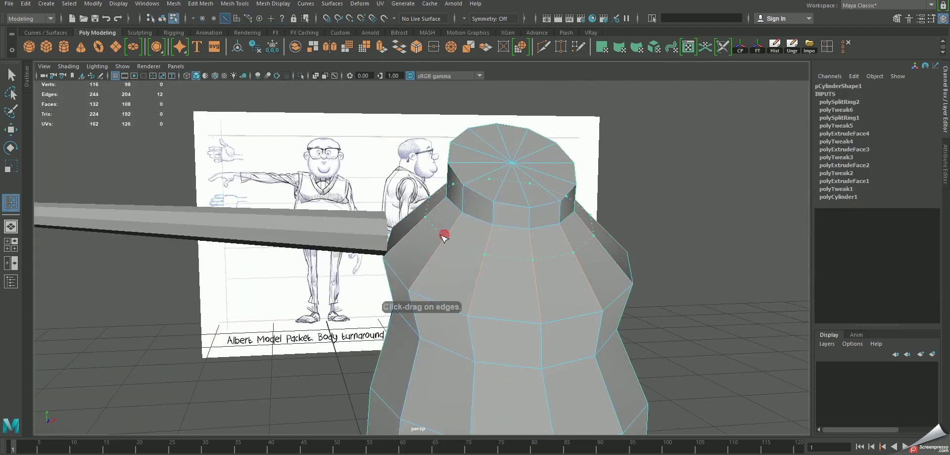
pyautogui.press('space')
pyautogui.press('space')
pyautogui.scroll(-5, 479, 249)
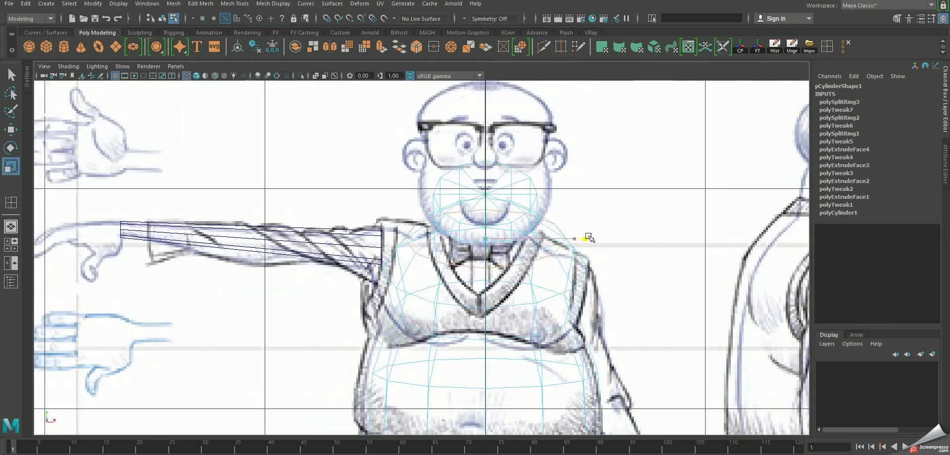
pyautogui.moveTo(576, 243); pyautogui.dragTo(556, 241)
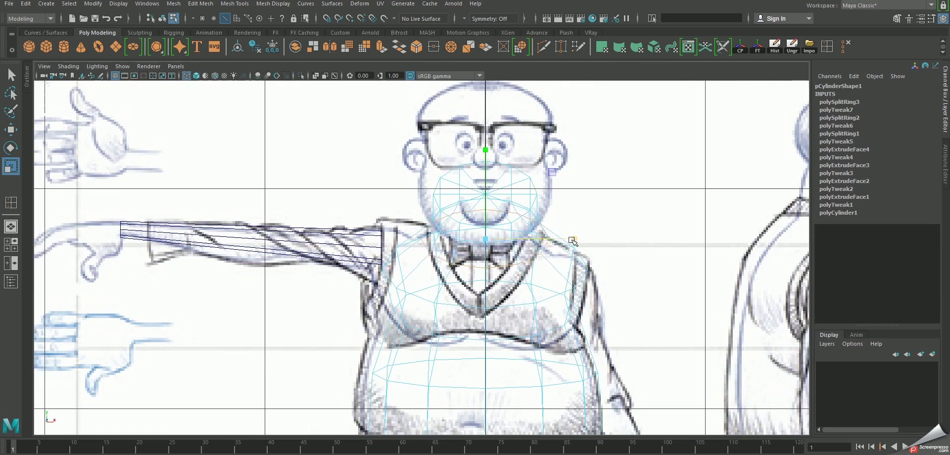
pyautogui.press('space')
# Step: Select the arm cylinder's end-cap faces and delete them, leaving the arm open-ended
pyautogui.moveTo(571, 241)
pyautogui.mouseDown()
pyautogui.moveTo(472, 243)
pyautogui.moveTo(426, 206)
pyautogui.moveTo(411, 260)
pyautogui.moveTo(349, 220)
pyautogui.mouseUp()
pyautogui.press('F8')
pyautogui.click(349, 220)
pyautogui.moveTo(349, 220); pyautogui.dragTo(337, 233, button='right')
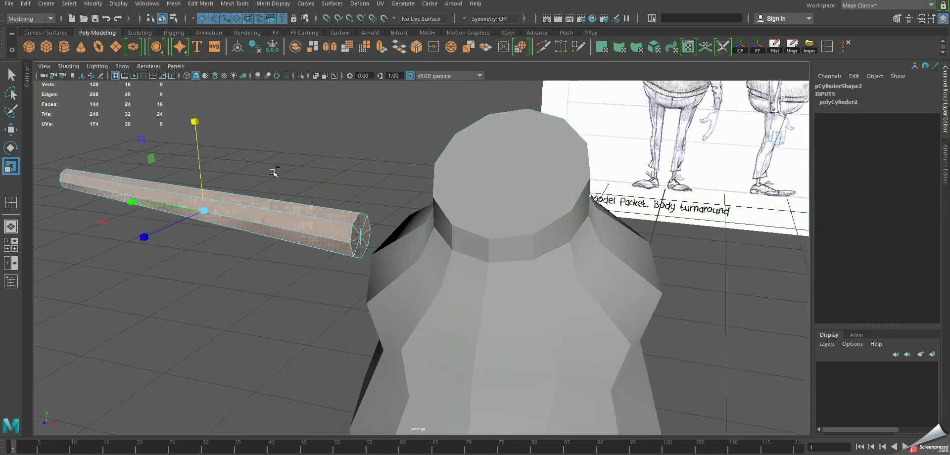
pyautogui.press('Delete')
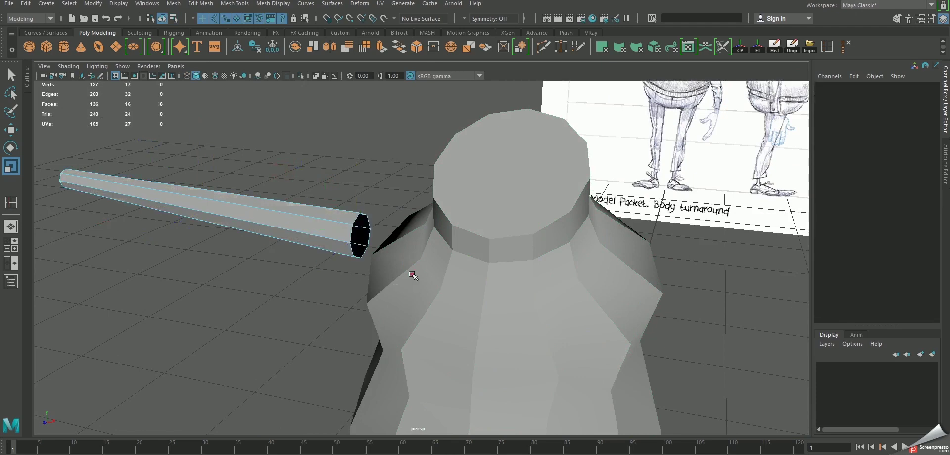
# Step: Select two shoulder faces on the body, extrude them, and delete the extruded faces
pyautogui.click(412, 275)
pyautogui.moveTo(412, 275)
pyautogui.keyDown('alt'); pyautogui.mouseDown()
pyautogui.moveTo(447, 278)
pyautogui.moveTo(432, 226)
pyautogui.mouseUp(); pyautogui.keyUp('alt')
pyautogui.moveTo(433, 226); pyautogui.dragTo(433, 247, button='right')
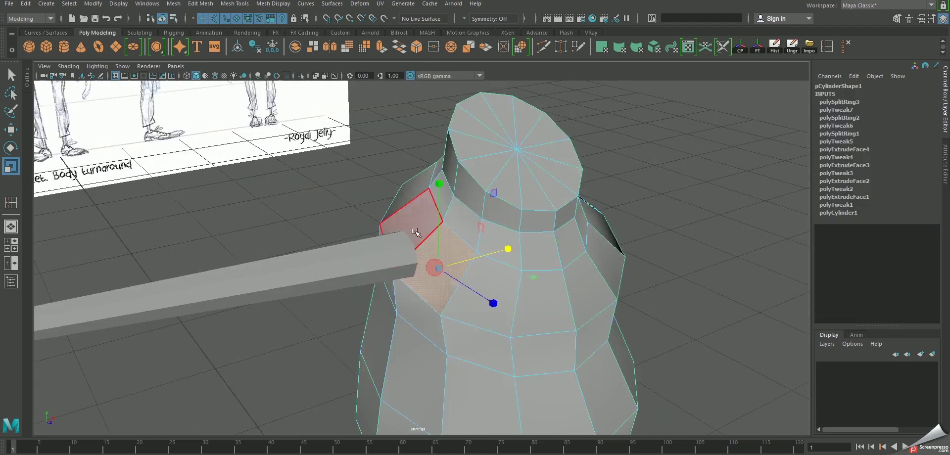
pyautogui.click(394, 250)
pyautogui.keyDown('shift'); pyautogui.click(406, 297); pyautogui.keyUp('shift')
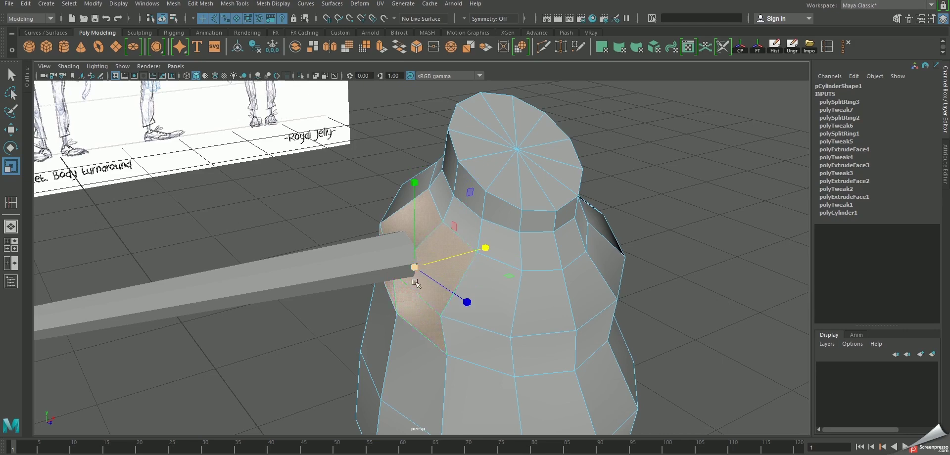
pyautogui.keyDown('alt'); pyautogui.moveTo(406, 210); pyautogui.dragTo(368, 73); pyautogui.keyUp('alt')
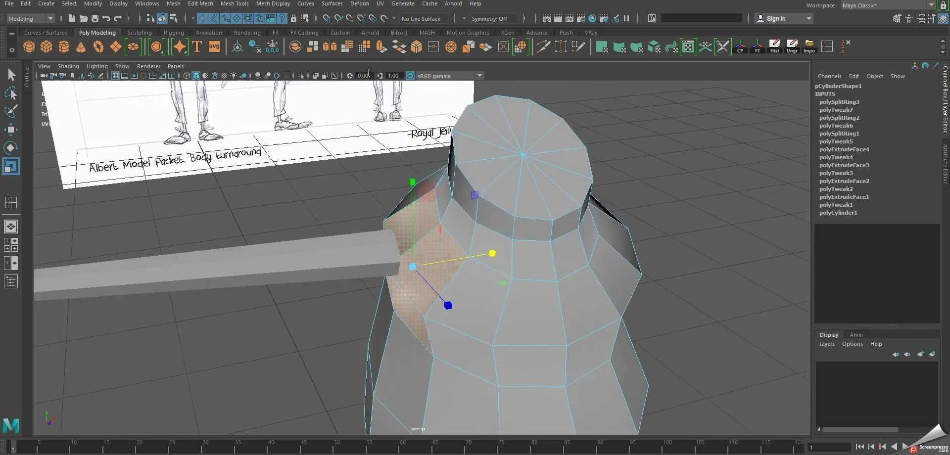
pyautogui.click(383, 48)
pyautogui.moveTo(441, 208)
pyautogui.keyDown('alt'); pyautogui.mouseDown()
pyautogui.moveTo(450, 217)
pyautogui.moveTo(388, 227)
pyautogui.moveTo(437, 221)
pyautogui.moveTo(418, 220)
pyautogui.mouseUp(); pyautogui.keyUp('alt')
pyautogui.press('Delete')
# Step: Scale and move the hole's rim vertices to reshape the opening, checking from several angles
pyautogui.moveTo(419, 220); pyautogui.dragTo(379, 219, button='right')
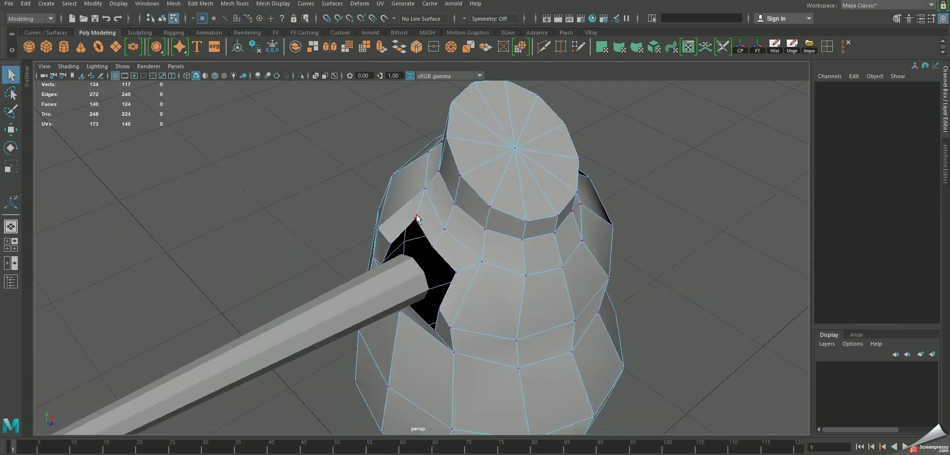
pyautogui.click(456, 272)
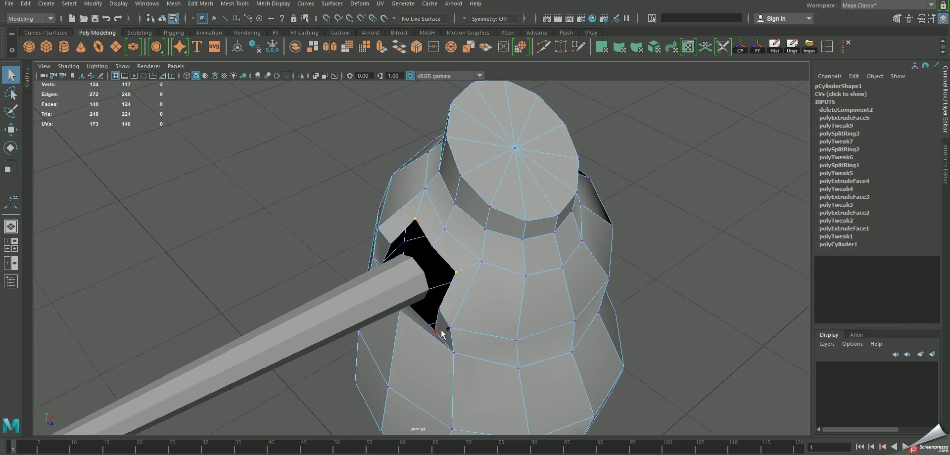
pyautogui.moveTo(380, 267)
pyautogui.keyDown('alt'); pyautogui.mouseDown()
pyautogui.moveTo(435, 277)
pyautogui.moveTo(450, 303)
pyautogui.mouseUp(); pyautogui.keyUp('alt')
pyautogui.keyDown('shift'); pyautogui.click(391, 290); pyautogui.keyUp('shift')
pyautogui.press('r')
pyautogui.keyDown('alt'); pyautogui.moveTo(412, 262); pyautogui.dragTo(421, 243); pyautogui.keyUp('alt')
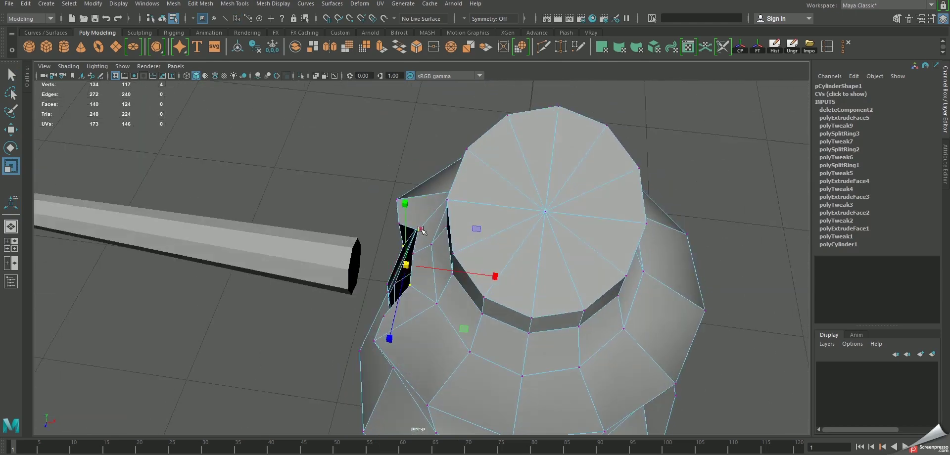
pyautogui.click(421, 230)
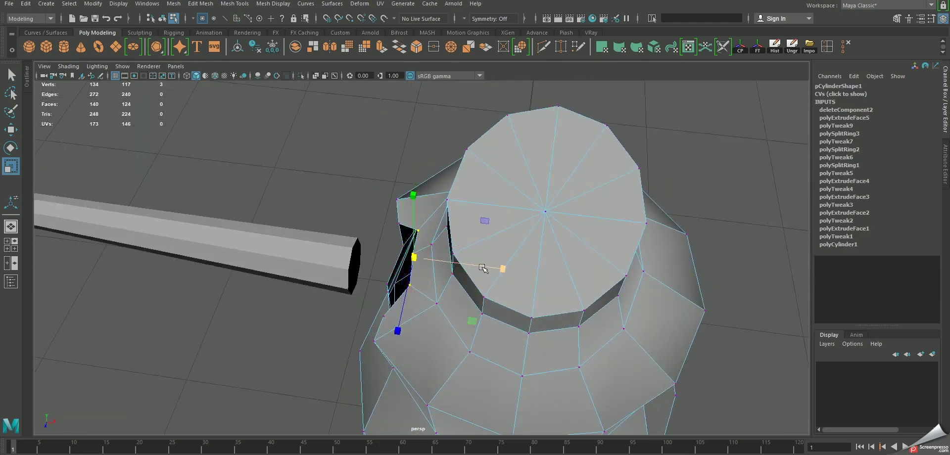
pyautogui.press('w')
pyautogui.keyDown('alt'); pyautogui.moveTo(489, 268); pyautogui.dragTo(476, 268); pyautogui.keyUp('alt')
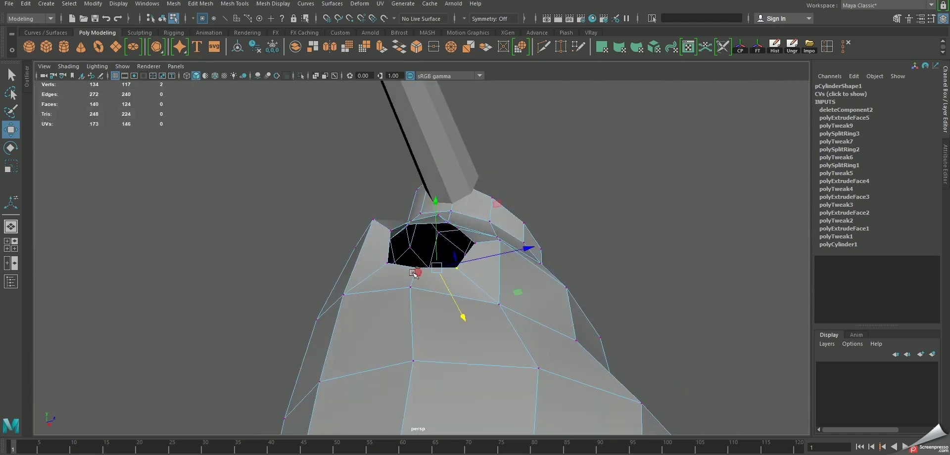
pyautogui.moveTo(403, 262)
pyautogui.keyDown('alt'); pyautogui.mouseDown()
pyautogui.moveTo(365, 297)
pyautogui.moveTo(468, 293)
pyautogui.moveTo(437, 259)
pyautogui.mouseUp(); pyautogui.keyUp('alt')
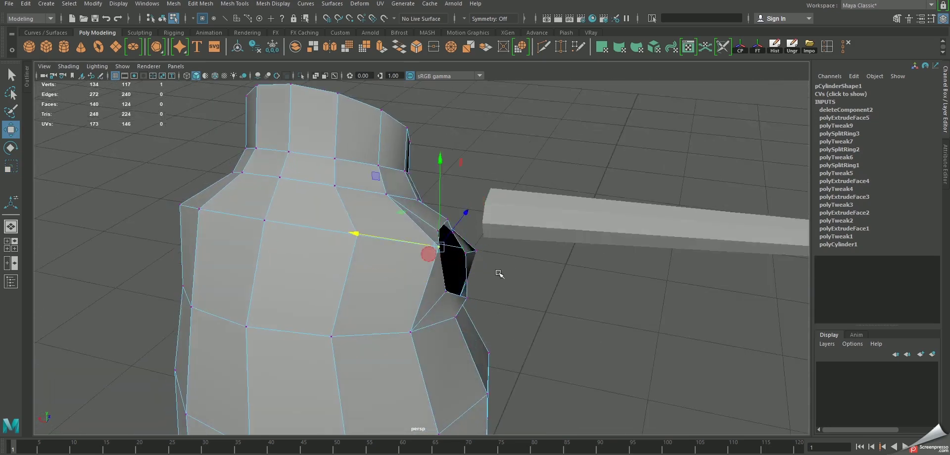
pyautogui.moveTo(499, 274)
pyautogui.keyDown('alt'); pyautogui.mouseDown()
pyautogui.moveTo(350, 214)
pyautogui.moveTo(423, 221)
pyautogui.mouseUp(); pyautogui.keyUp('alt')
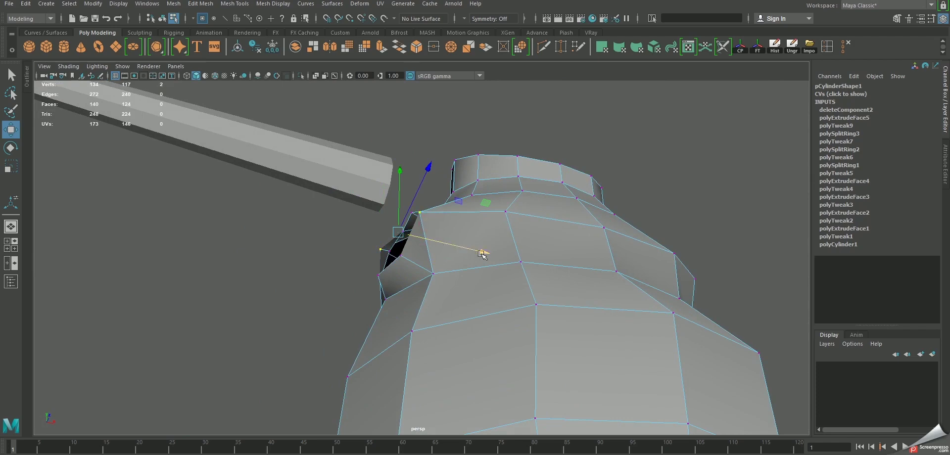
pyautogui.moveTo(497, 254)
pyautogui.keyDown('alt'); pyautogui.mouseDown()
pyautogui.moveTo(455, 239)
pyautogui.moveTo(463, 198)
pyautogui.mouseUp(); pyautogui.keyUp('alt')
pyautogui.moveTo(463, 198); pyautogui.dragTo(504, 173, button='right')
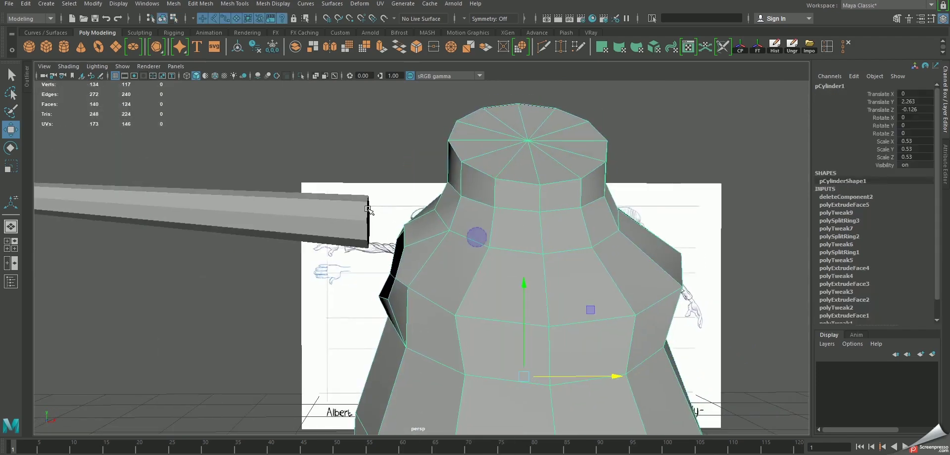
# Step: Lower the arm cylinder slightly and adjust its depth toward the shoulder hole
pyautogui.click(297, 200)
pyautogui.keyDown('alt'); pyautogui.moveTo(296, 201); pyautogui.dragTo(299, 184); pyautogui.keyUp('alt')
pyautogui.moveTo(263, 130)
pyautogui.mouseDown()
pyautogui.moveTo(272, 164)
pyautogui.moveTo(442, 259)
pyautogui.moveTo(447, 276)
pyautogui.mouseUp()
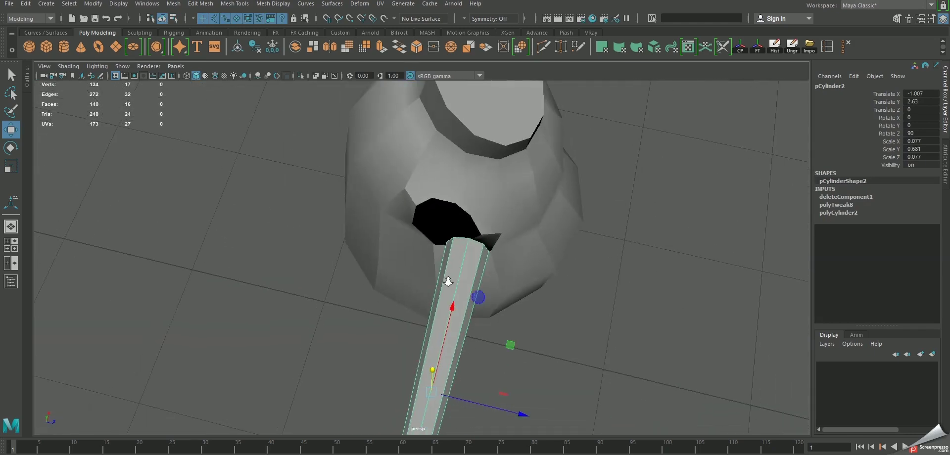
pyautogui.moveTo(524, 421); pyautogui.dragTo(498, 390)
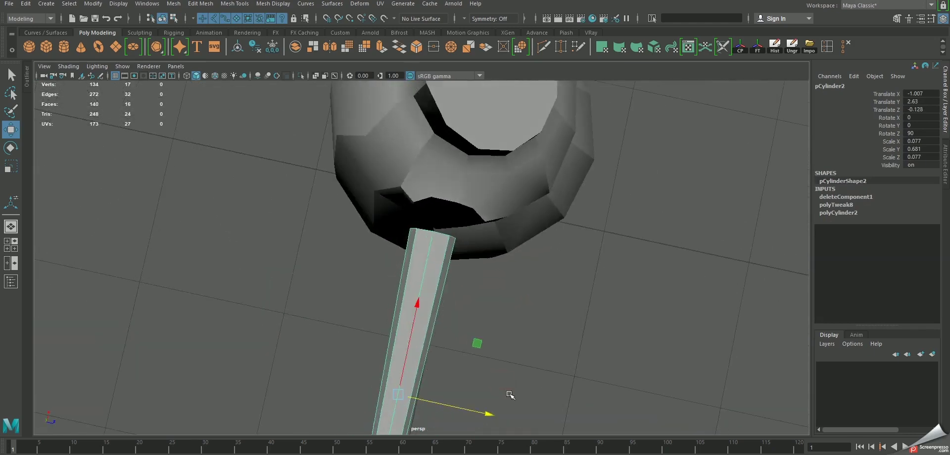
pyautogui.moveTo(499, 390)
pyautogui.mouseDown(button='middle')
pyautogui.moveTo(526, 388)
pyautogui.moveTo(520, 381)
pyautogui.mouseUp(button='middle')
pyautogui.moveTo(520, 381)
pyautogui.keyDown('alt'); pyautogui.mouseDown()
pyautogui.moveTo(436, 326)
pyautogui.moveTo(476, 325)
pyautogui.mouseUp(); pyautogui.keyUp('alt')
# Step: With wireframe shown, snap the cylinder's open-end vertices onto the hole's rim to close the gap
pyautogui.click(215, 75)
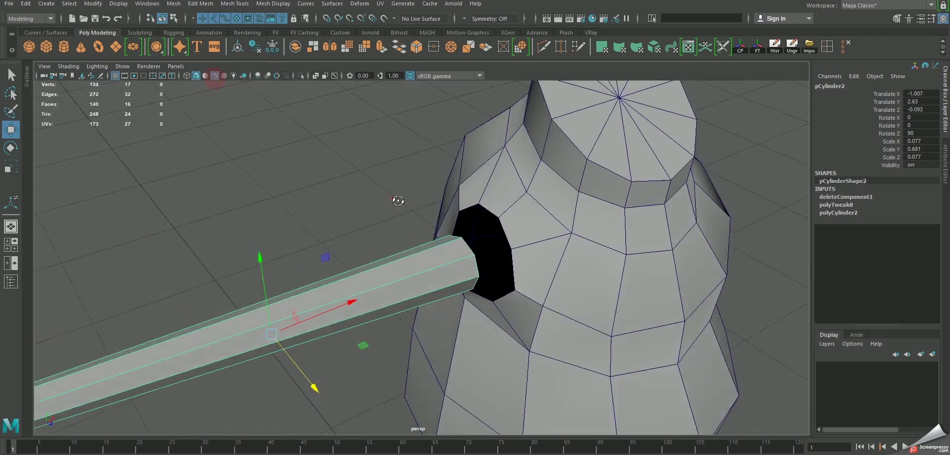
pyautogui.keyDown('alt'); pyautogui.moveTo(397, 203); pyautogui.dragTo(411, 213); pyautogui.keyUp('alt')
pyautogui.moveTo(445, 225); pyautogui.dragTo(396, 222, button='right')
pyautogui.click(444, 231)
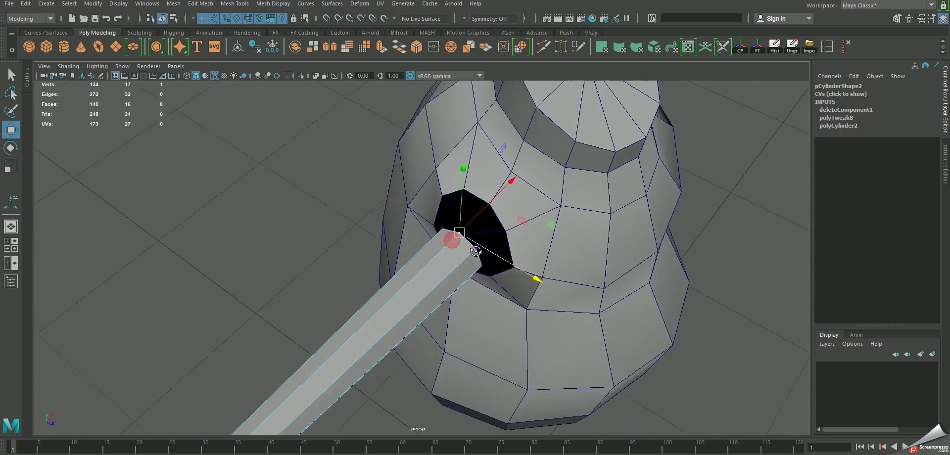
pyautogui.keyDown('alt'); pyautogui.moveTo(450, 233); pyautogui.dragTo(451, 276); pyautogui.keyUp('alt')
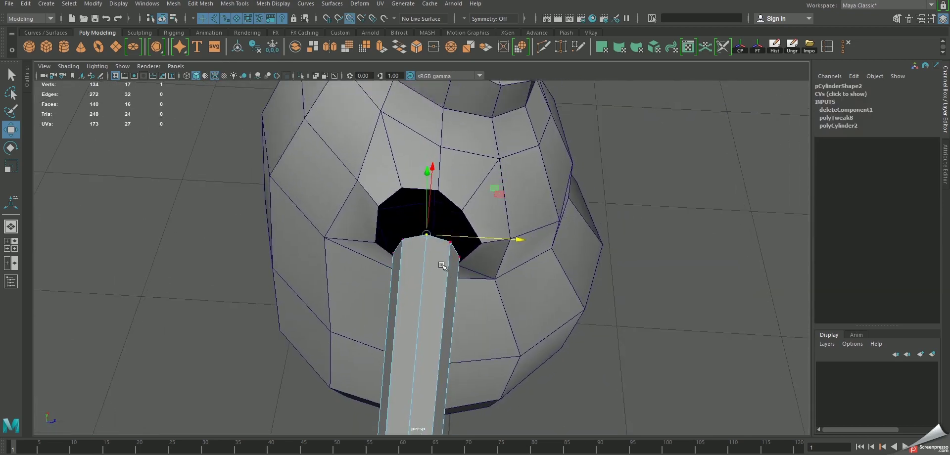
pyautogui.moveTo(426, 233); pyautogui.dragTo(438, 192)
pyautogui.click(402, 239)
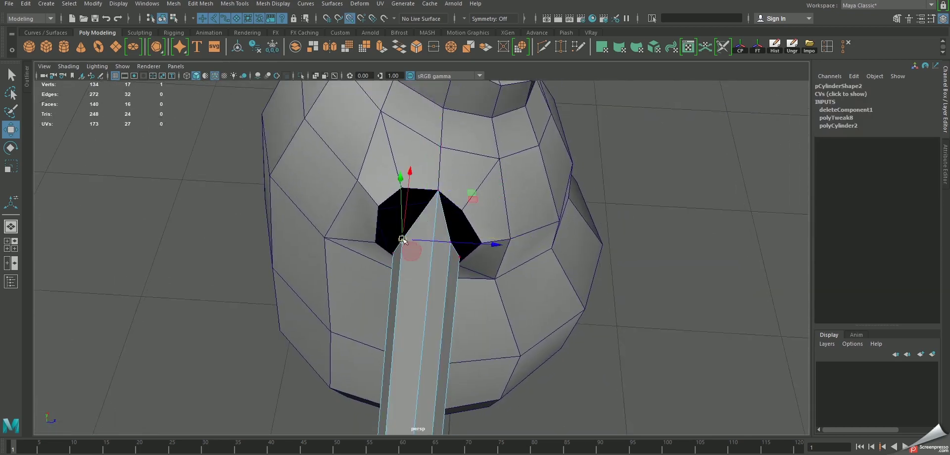
pyautogui.moveTo(402, 240); pyautogui.dragTo(402, 191)
pyautogui.moveTo(401, 253)
pyautogui.keyDown('alt'); pyautogui.mouseDown()
pyautogui.moveTo(390, 274)
pyautogui.moveTo(355, 232)
pyautogui.moveTo(396, 285)
pyautogui.moveTo(358, 293)
pyautogui.mouseUp(); pyautogui.keyUp('alt')
pyautogui.click(388, 263)
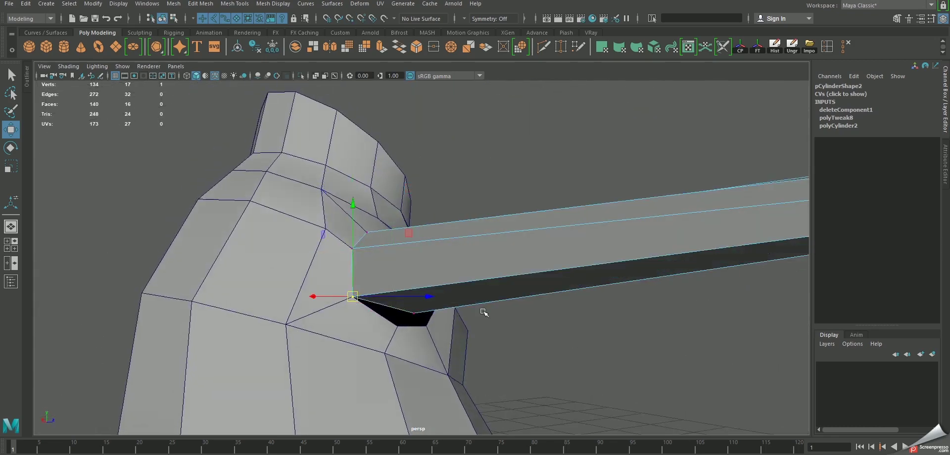
pyautogui.moveTo(483, 313)
pyautogui.keyDown('alt'); pyautogui.mouseDown()
pyautogui.moveTo(415, 293)
pyautogui.moveTo(429, 323)
pyautogui.moveTo(461, 331)
pyautogui.mouseUp(); pyautogui.keyUp('alt')
pyautogui.click(430, 308)
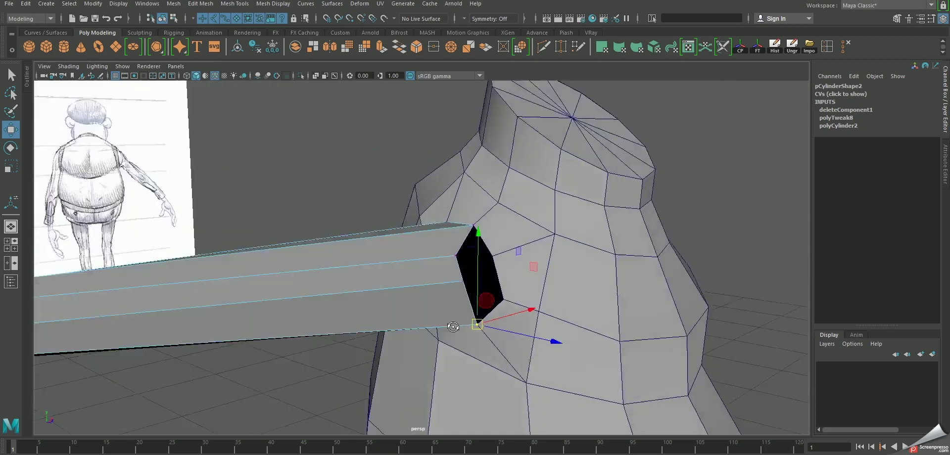
pyautogui.moveTo(471, 325)
pyautogui.keyDown('alt'); pyautogui.mouseDown()
pyautogui.moveTo(462, 291)
pyautogui.moveTo(492, 297)
pyautogui.mouseUp(); pyautogui.keyUp('alt')
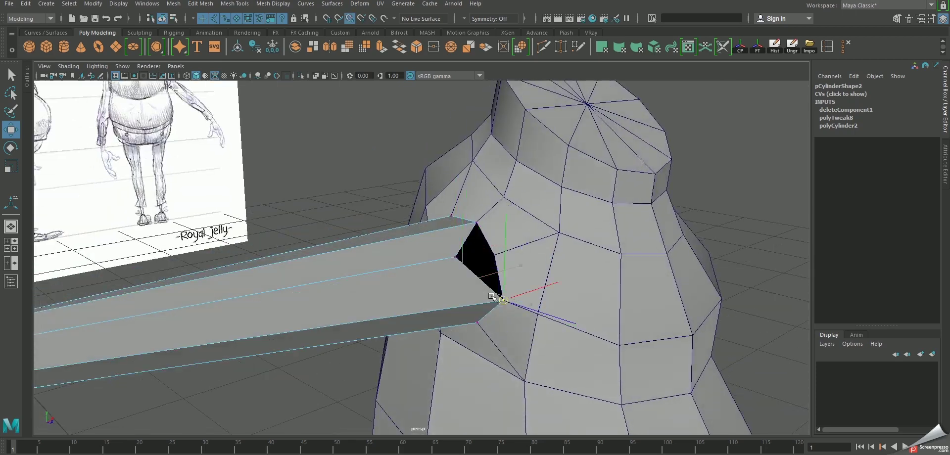
pyautogui.moveTo(444, 263)
pyautogui.mouseDown()
pyautogui.moveTo(469, 256)
pyautogui.moveTo(435, 248)
pyautogui.mouseUp()
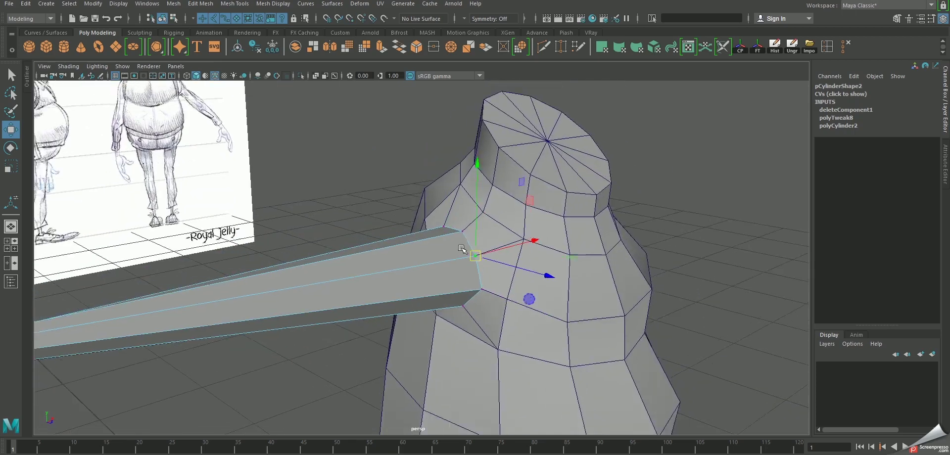
# Step: Combine the arm and body into one mesh and select the seam vertices
pyautogui.moveTo(435, 234); pyautogui.dragTo(517, 233, button='right')
pyautogui.keyDown('shift'); pyautogui.click(456, 258); pyautogui.keyUp('shift')
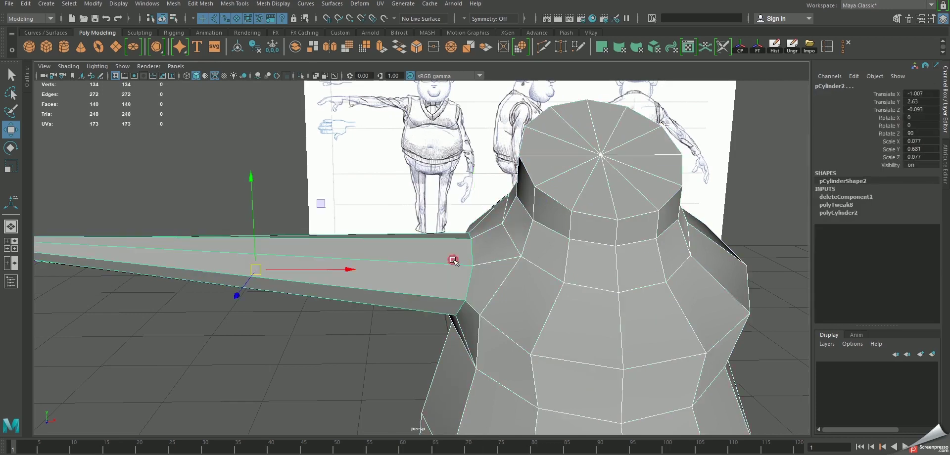
pyautogui.keyDown('alt'); pyautogui.moveTo(455, 258); pyautogui.dragTo(352, 145); pyautogui.keyUp('alt')
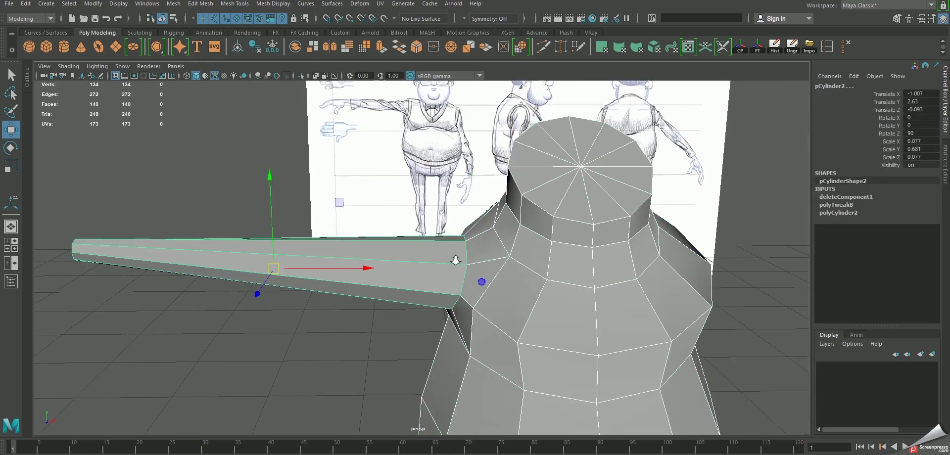
pyautogui.click(295, 47)
pyautogui.keyDown('alt'); pyautogui.moveTo(435, 237); pyautogui.dragTo(461, 242); pyautogui.keyUp('alt')
pyautogui.moveTo(457, 225); pyautogui.dragTo(393, 223, button='right')
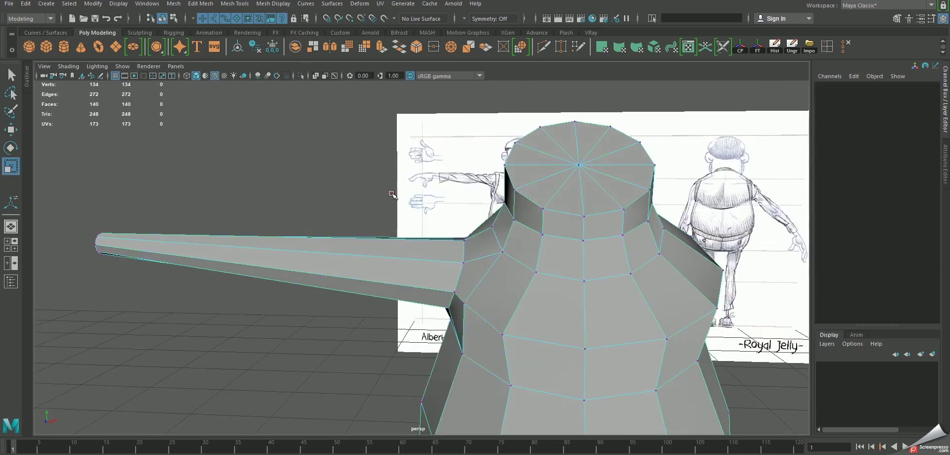
# Step: Merge the overlapping arm-seam vertices and delete the mesh's construction history
pyautogui.moveTo(435, 232); pyautogui.dragTo(478, 366)
pyautogui.keyDown('shift'); pyautogui.moveTo(458, 243); pyautogui.dragTo(490, 224, button='right'); pyautogui.keyUp('shift')
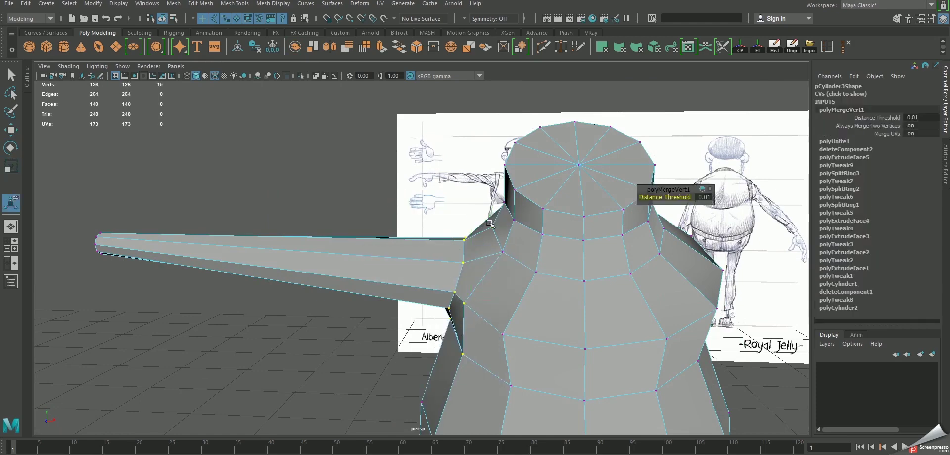
pyautogui.moveTo(485, 263); pyautogui.dragTo(506, 235, button='right')
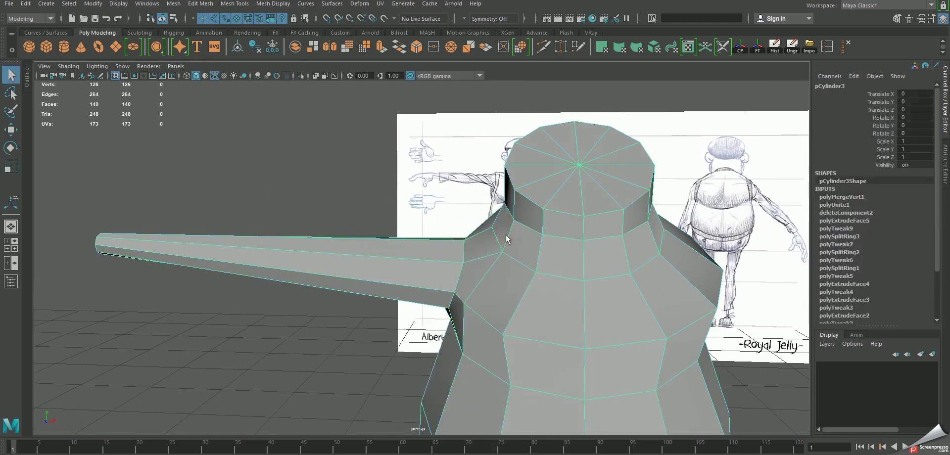
pyautogui.press('3')
pyautogui.press('1')
pyautogui.keyDown('alt'); pyautogui.moveTo(521, 308); pyautogui.dragTo(496, 275); pyautogui.keyUp('alt')
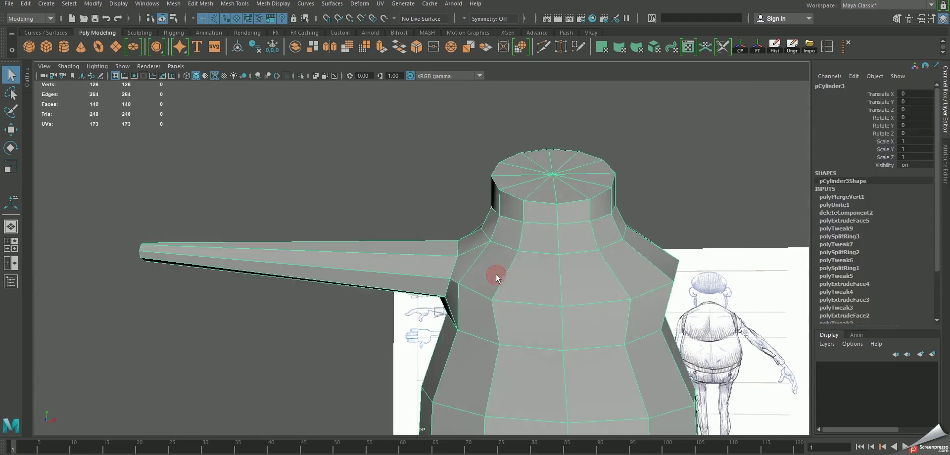
pyautogui.click(768, 52)
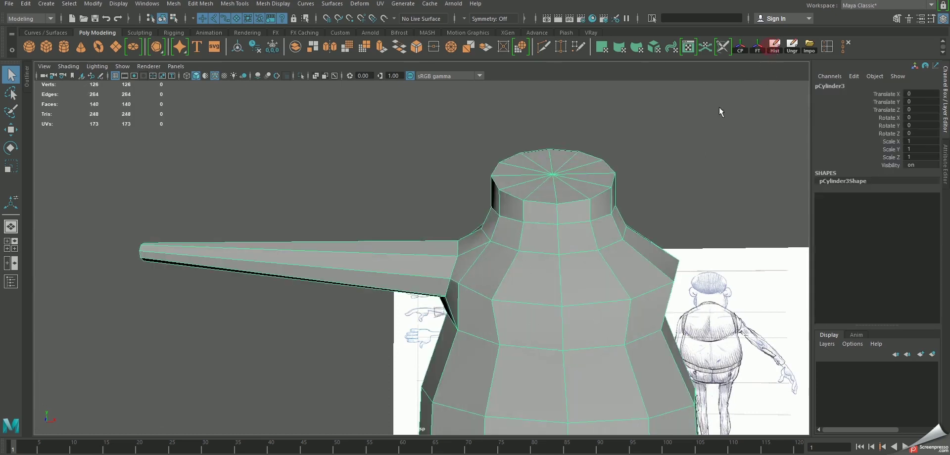
pyautogui.keyDown('alt'); pyautogui.moveTo(526, 253); pyautogui.dragTo(495, 250); pyautogui.keyUp('alt')
pyautogui.keyDown('alt'); pyautogui.moveTo(494, 250); pyautogui.dragTo(477, 260, button='right'); pyautogui.keyUp('alt')
pyautogui.moveTo(477, 260)
pyautogui.keyDown('alt'); pyautogui.mouseDown()
pyautogui.moveTo(487, 288)
pyautogui.moveTo(450, 297)
pyautogui.mouseUp(); pyautogui.keyUp('alt')
# Step: In the front view, move the shoulder vertices to match the sketch's shoulder line
pyautogui.press('space')
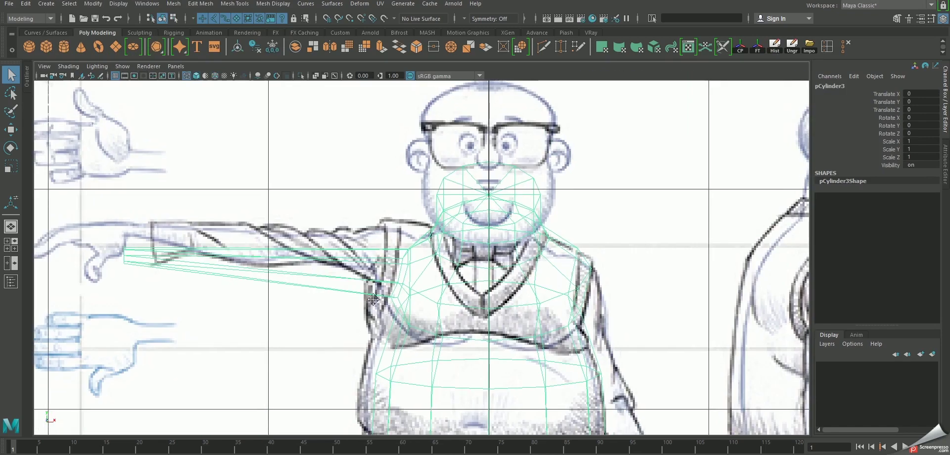
pyautogui.scroll(2, 356, 297)
pyautogui.moveTo(351, 251)
pyautogui.keyDown('alt'); pyautogui.mouseDown(button='right')
pyautogui.moveTo(367, 248)
pyautogui.moveTo(329, 228)
pyautogui.mouseUp(button='right'); pyautogui.keyUp('alt')
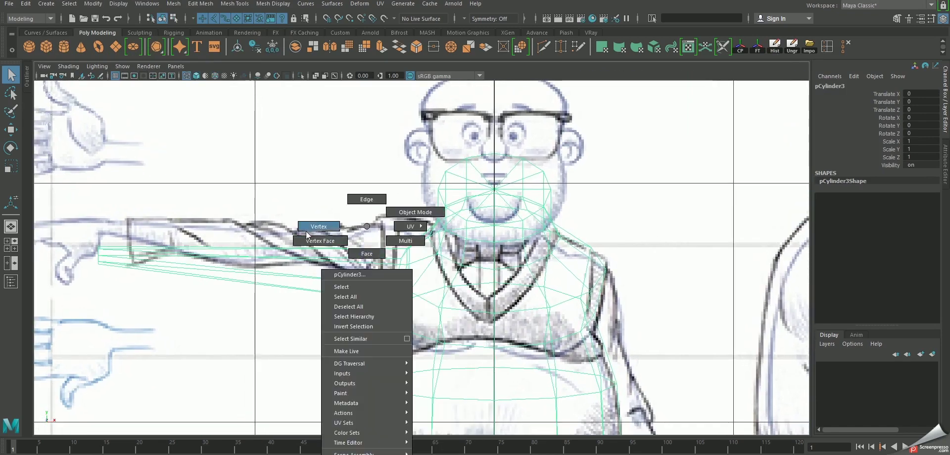
pyautogui.moveTo(400, 323); pyautogui.dragTo(416, 324)
pyautogui.scroll(-3, 416, 325)
pyautogui.press('space')
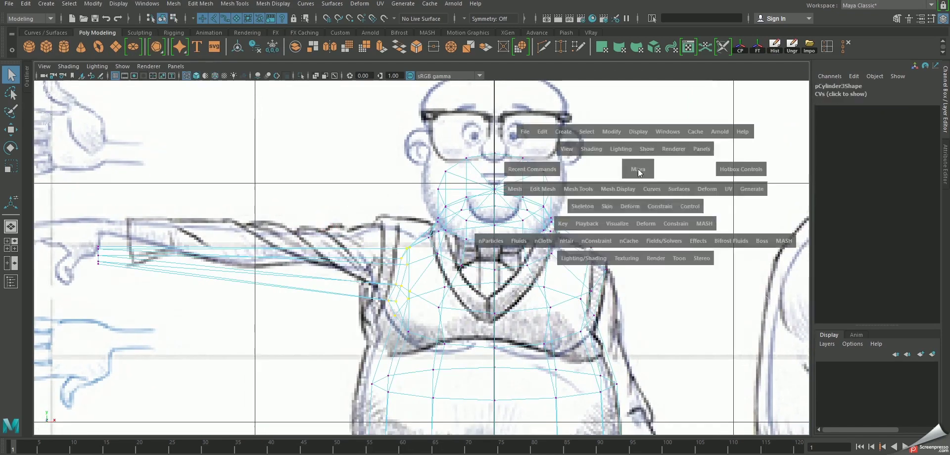
pyautogui.moveTo(675, 185)
pyautogui.keyDown('alt'); pyautogui.mouseDown()
pyautogui.moveTo(644, 179)
pyautogui.moveTo(722, 197)
pyautogui.mouseUp(); pyautogui.keyUp('alt')
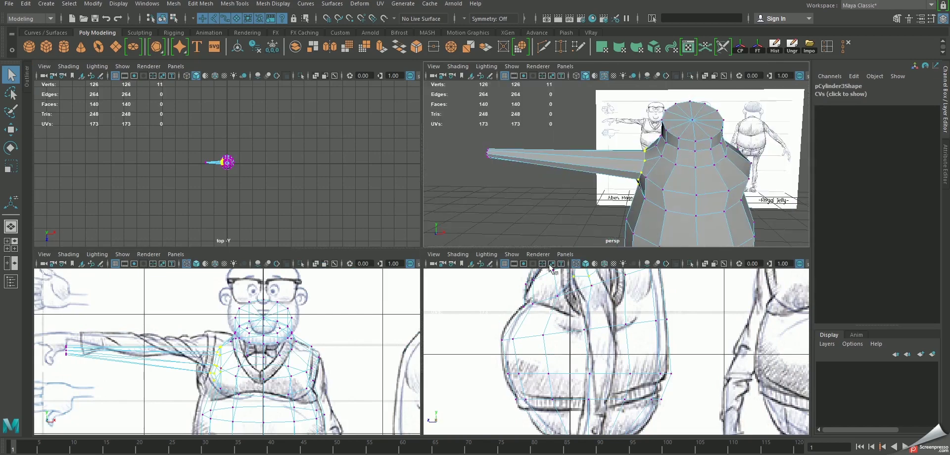
pyautogui.press('space')
pyautogui.press('w')
pyautogui.moveTo(403, 285); pyautogui.dragTo(379, 265)
# Step: Insert a new edge loop around the arm near the wrist
pyautogui.keyDown('alt'); pyautogui.moveTo(380, 264); pyautogui.dragTo(454, 285, button='middle'); pyautogui.keyUp('alt')
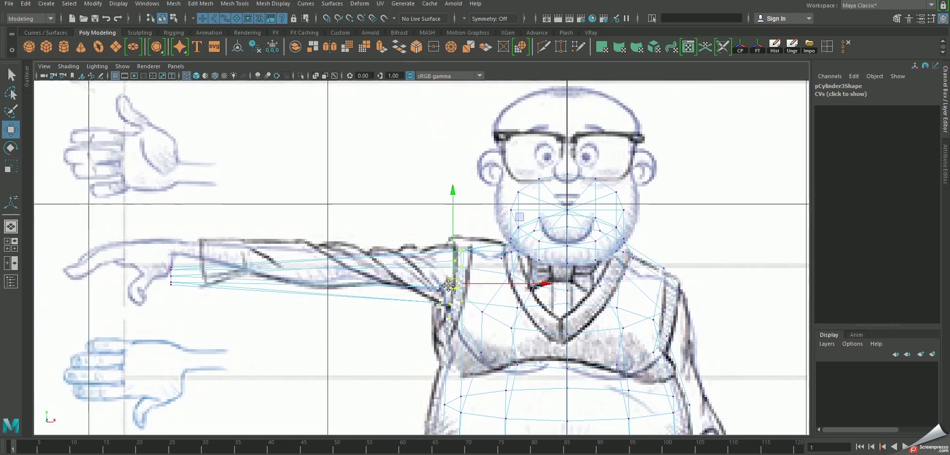
pyautogui.moveTo(254, 237); pyautogui.dragTo(171, 277)
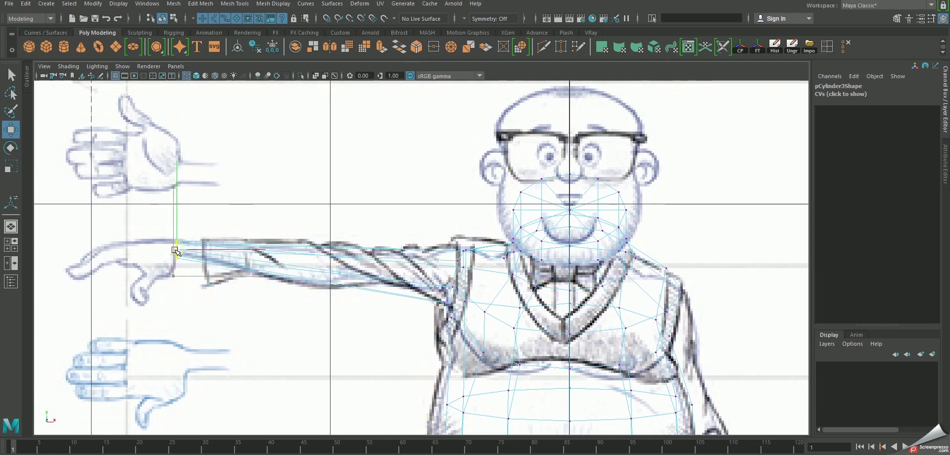
pyautogui.scroll(1, 350, 329)
pyautogui.scroll(1, 388, 312)
pyautogui.rightClick(369, 248)
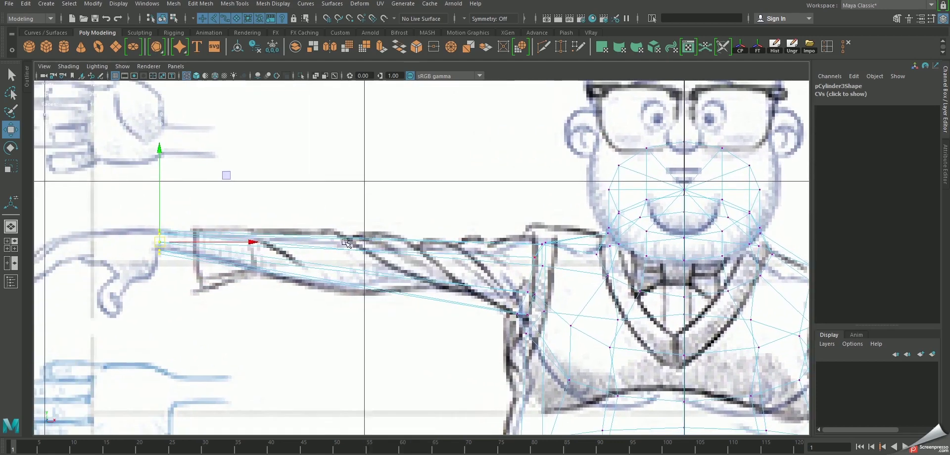
pyautogui.moveTo(344, 238)
pyautogui.mouseDown(button='right')
pyautogui.moveTo(346, 220)
pyautogui.moveTo(322, 241)
pyautogui.mouseUp(button='right')
pyautogui.click(354, 240)
pyautogui.click(346, 257)
pyautogui.scroll(1, 353, 270)
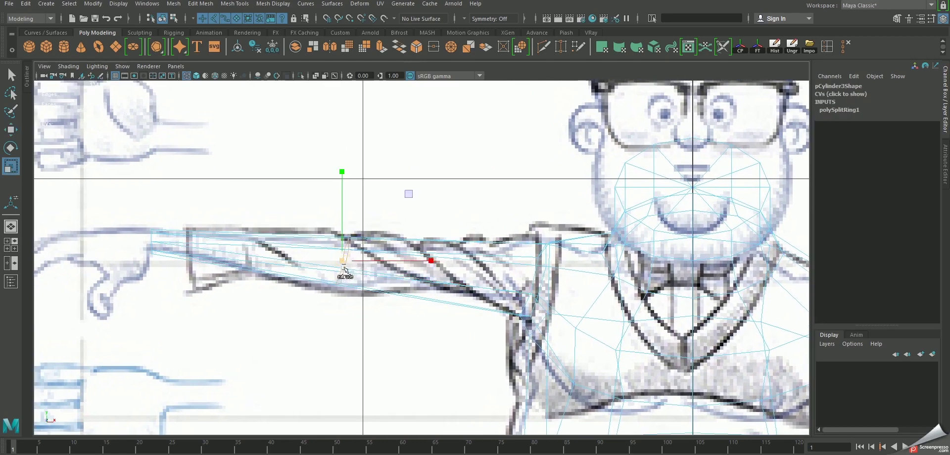
# Step: Scale and move the new loop's vertices to follow the sleeve in the front drawing
pyautogui.press('r')
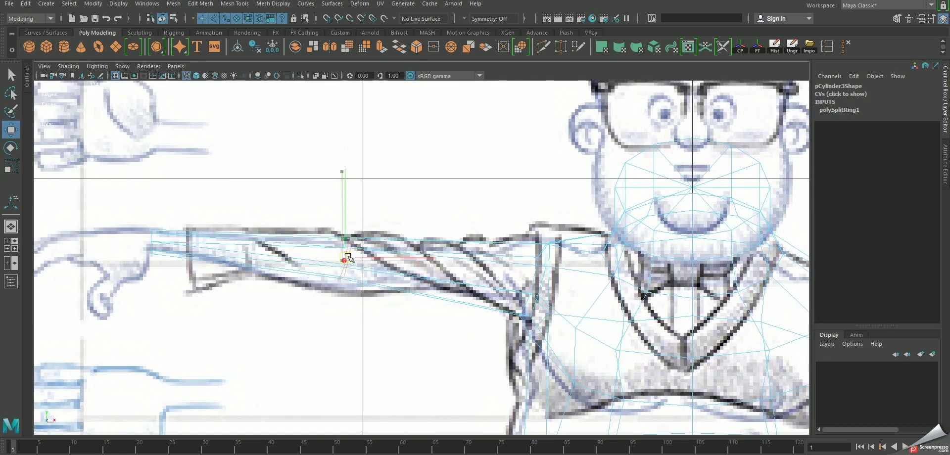
pyautogui.click(353, 255)
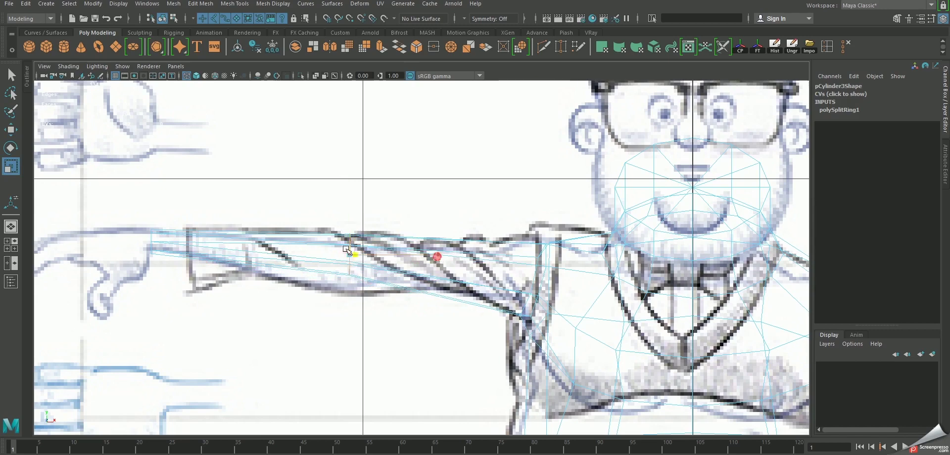
pyautogui.press('w')
pyautogui.scroll(1, 344, 187)
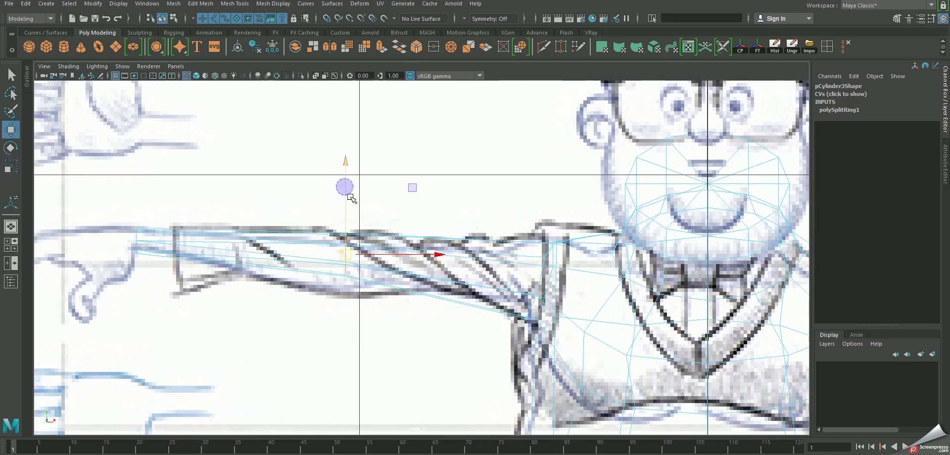
pyautogui.scroll(1, 338, 173)
pyautogui.click(338, 170)
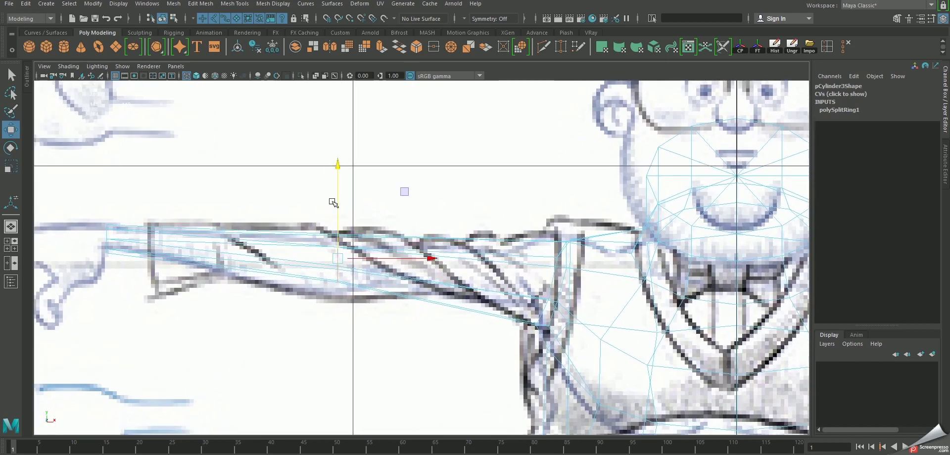
pyautogui.press('r')
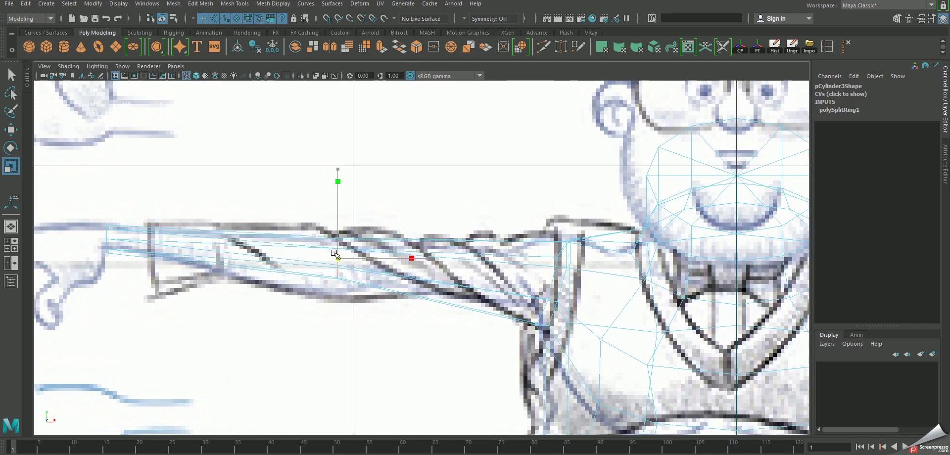
pyautogui.press('w')
pyautogui.scroll(2, 335, 163)
pyautogui.keyDown('alt'); pyautogui.moveTo(332, 157); pyautogui.dragTo(423, 228, button='middle'); pyautogui.keyUp('alt')
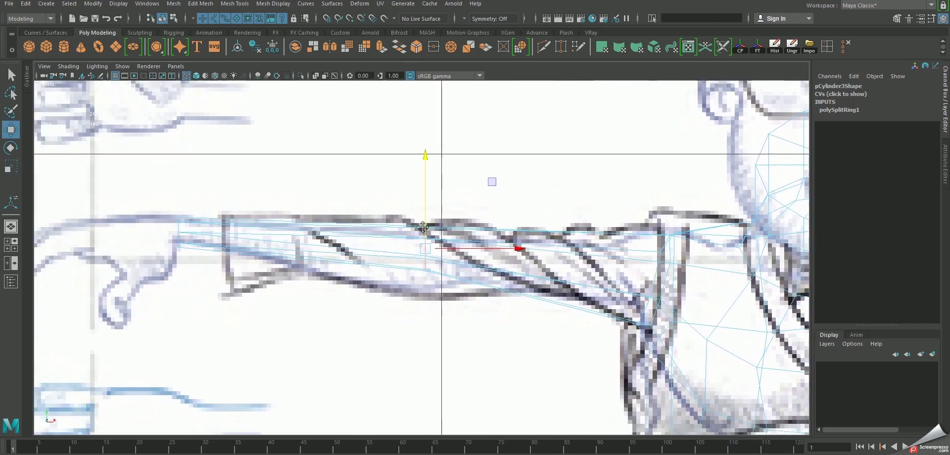
# Step: Try a second forearm edge loop, then undo it
pyautogui.moveTo(378, 228)
pyautogui.keyDown('shift'); pyautogui.mouseDown(button='right')
pyautogui.moveTo(381, 247)
pyautogui.moveTo(434, 180)
pyautogui.mouseUp(button='right'); pyautogui.keyUp('shift')
pyautogui.click(300, 220)
pyautogui.hotkey('ctrl', 'z')
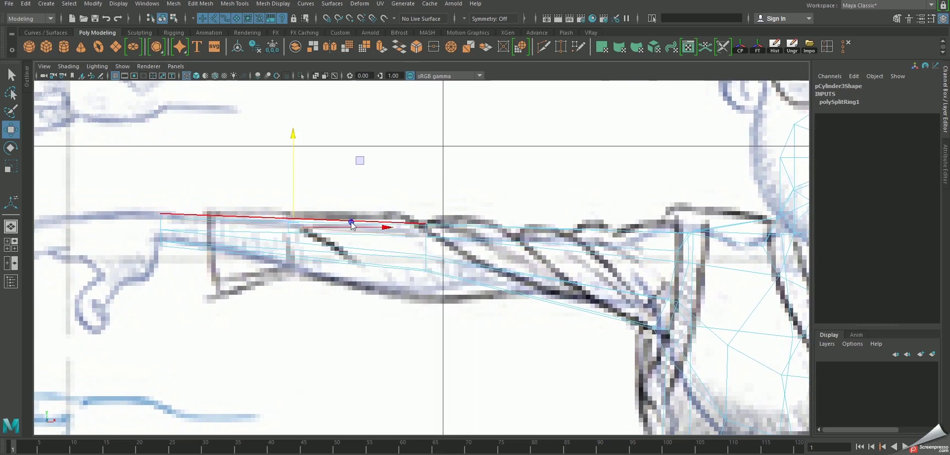
# Step: Select the second arm edge loop and scale it to fit the sleeve
pyautogui.moveTo(382, 233); pyautogui.dragTo(388, 232, button='right')
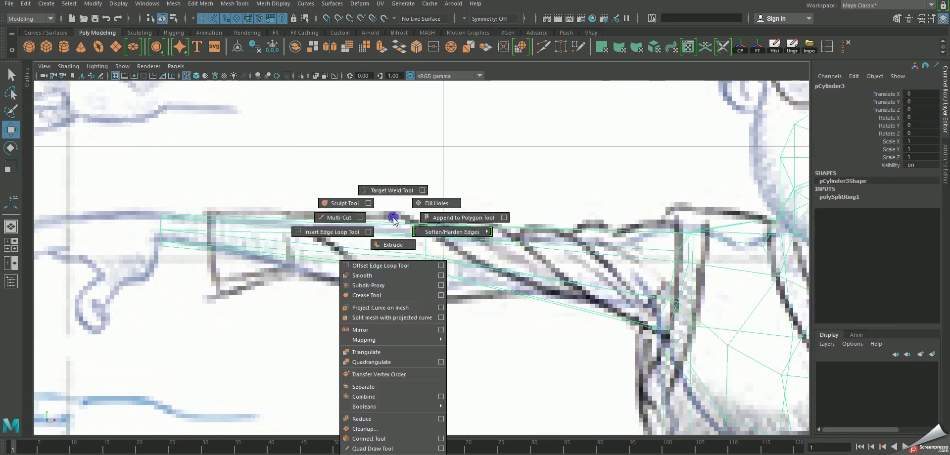
pyautogui.click(383, 230)
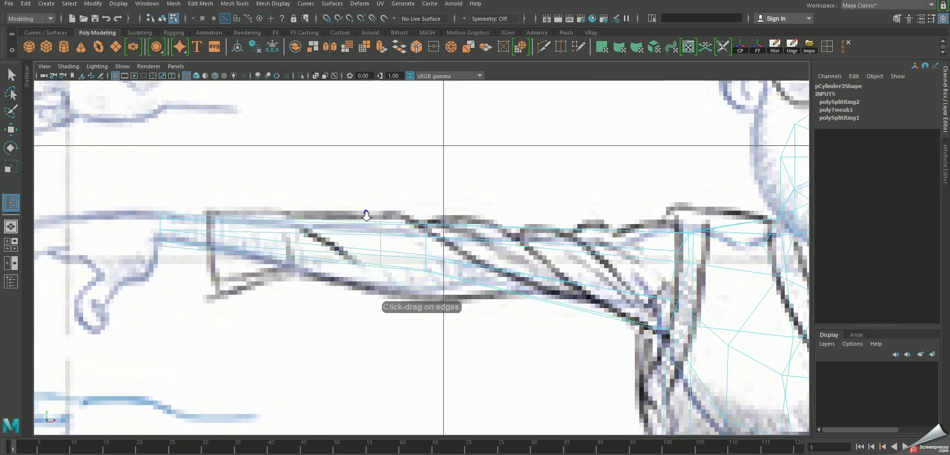
pyautogui.scroll(1, 392, 252)
pyautogui.scroll(-3, 391, 253)
pyautogui.scroll(2, 392, 253)
pyautogui.press('r')
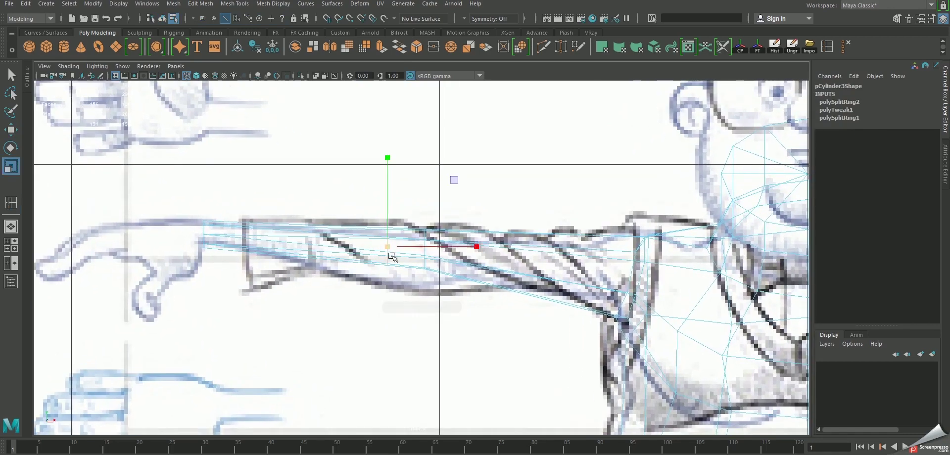
# Step: Orbit the persp view and frame the arm and shoulder in the maximized view
pyautogui.press('space')
pyautogui.press('space')
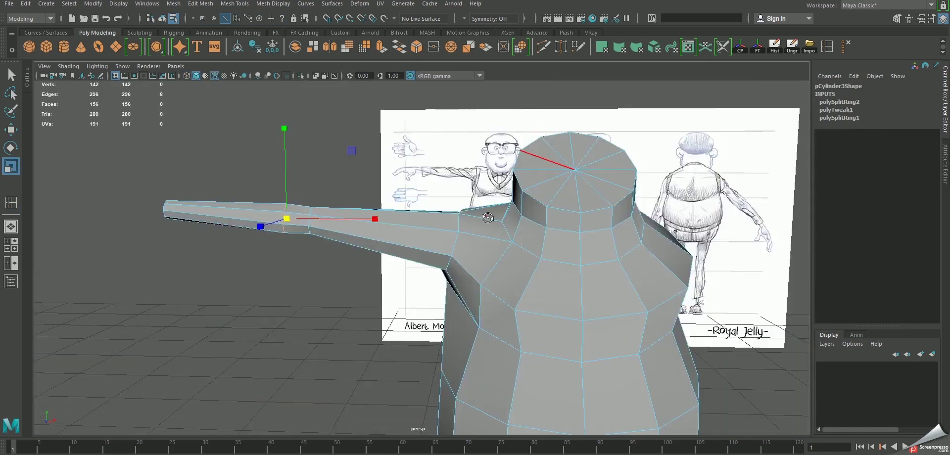
pyautogui.moveTo(394, 252)
pyautogui.keyDown('alt'); pyautogui.mouseDown()
pyautogui.moveTo(447, 311)
pyautogui.moveTo(403, 350)
pyautogui.moveTo(314, 290)
pyautogui.moveTo(338, 246)
pyautogui.moveTo(319, 291)
pyautogui.mouseUp(); pyautogui.keyUp('alt')
pyautogui.press('w')
pyautogui.press('space')
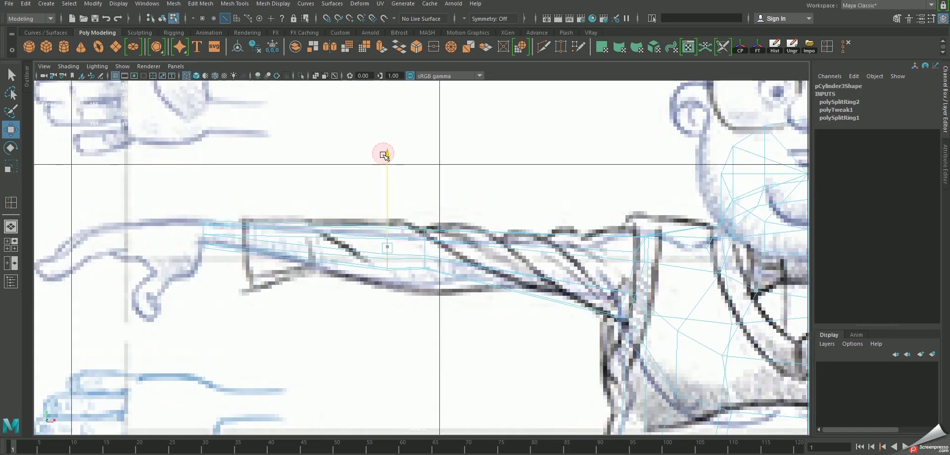
pyautogui.keyDown('alt'); pyautogui.moveTo(385, 154); pyautogui.dragTo(408, 269, button='middle'); pyautogui.keyUp('alt')
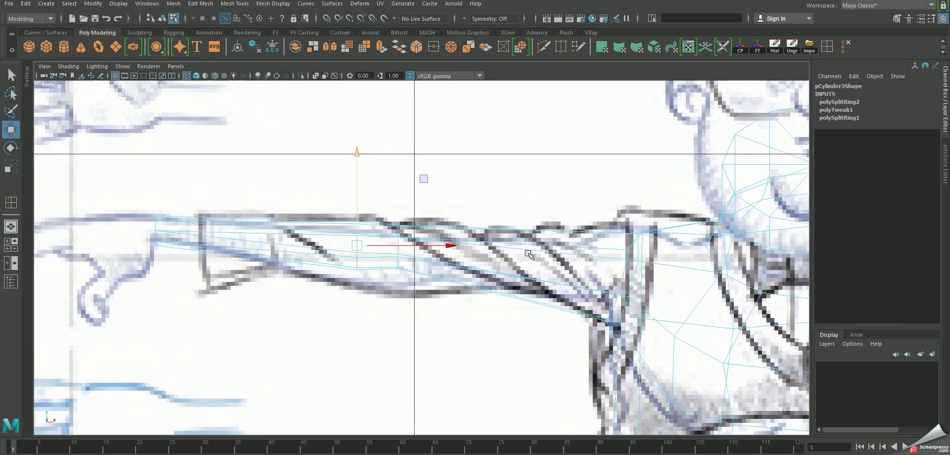
pyautogui.scroll(-2, 528, 254)
pyautogui.keyDown('alt'); pyautogui.moveTo(529, 254); pyautogui.dragTo(473, 217, button='middle'); pyautogui.keyUp('alt')
# Step: Select the pCylinder3 torso-and-arm mesh and bring up its polygon modelling menu
pyautogui.press('F8')
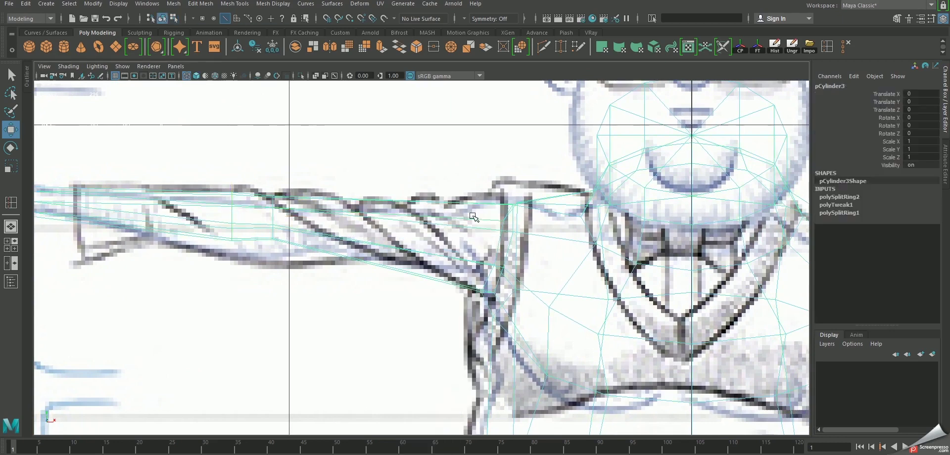
pyautogui.click(471, 225)
pyautogui.click(476, 221)
pyautogui.keyDown('shift'); pyautogui.rightClick(487, 213); pyautogui.keyUp('shift')
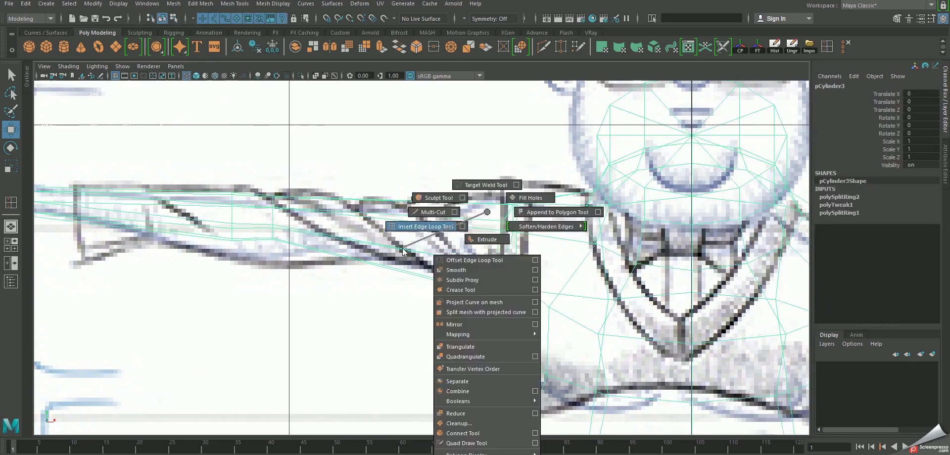
# Step: Insert an edge loop near the armpit, scale it in slightly, and move it down
pyautogui.click(403, 252)
pyautogui.click(479, 221)
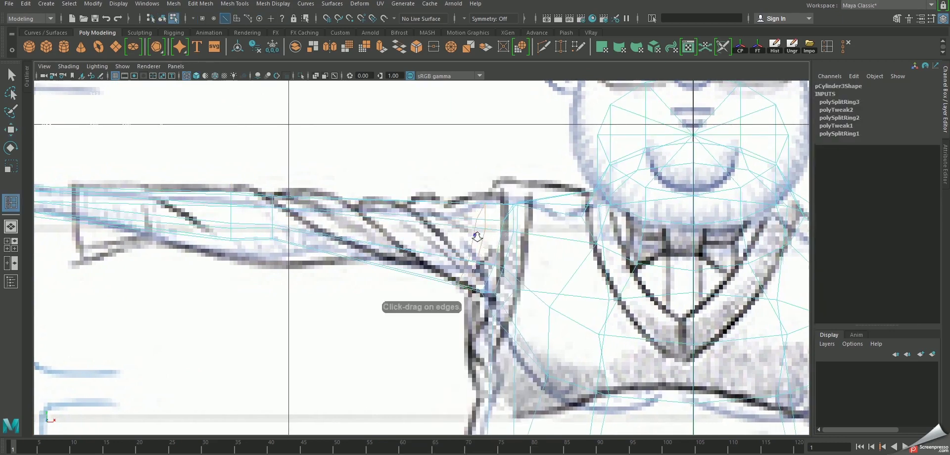
pyautogui.press('r')
pyautogui.moveTo(462, 244); pyautogui.dragTo(458, 242)
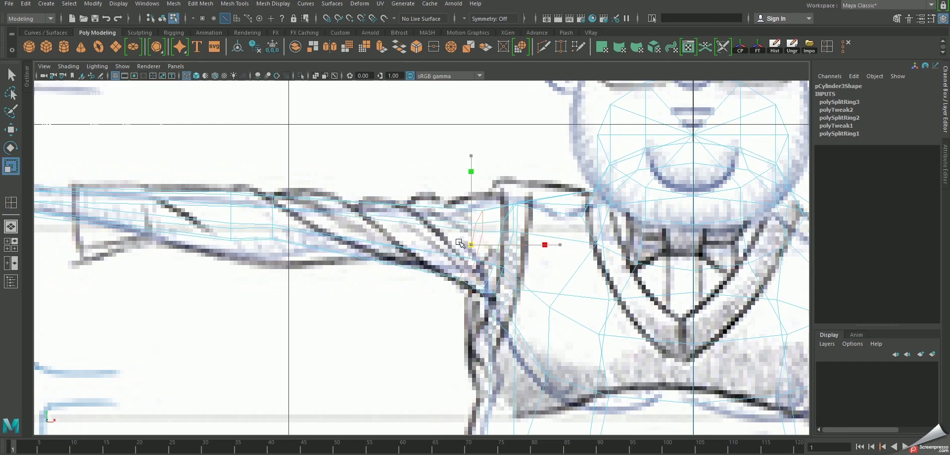
pyautogui.press('w')
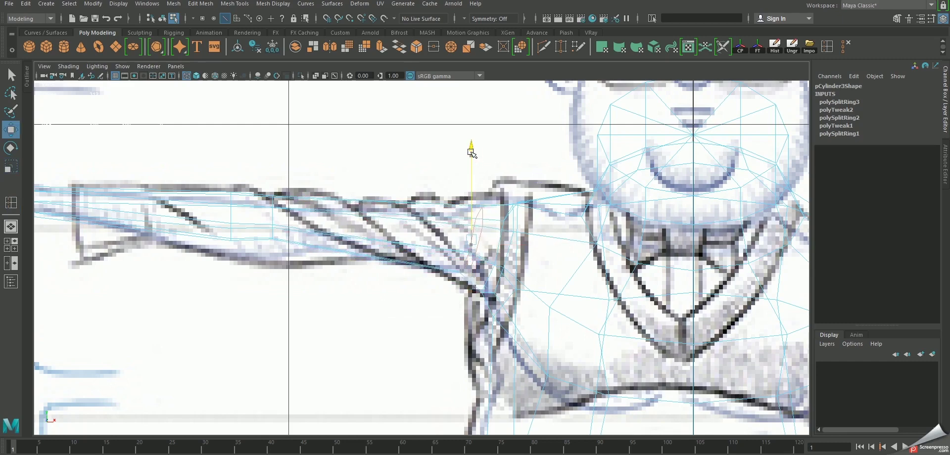
pyautogui.moveTo(471, 152); pyautogui.dragTo(472, 153)
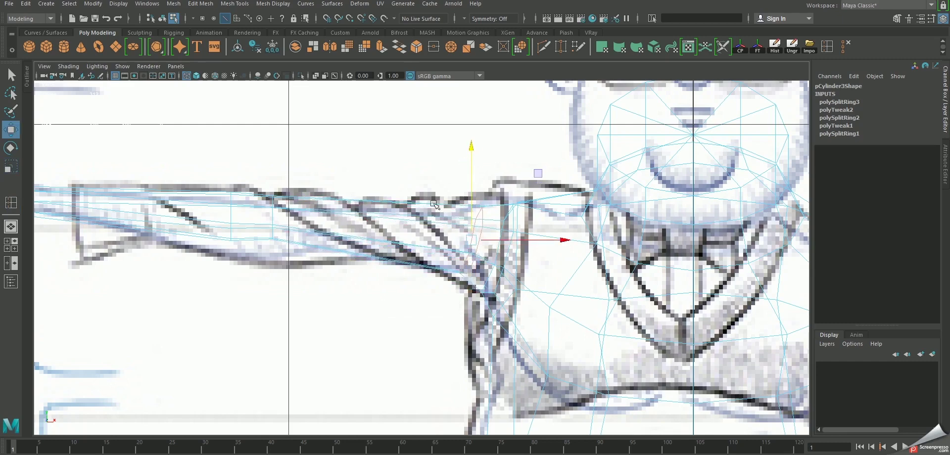
pyautogui.scroll(-5, 435, 204)
pyautogui.press('space')
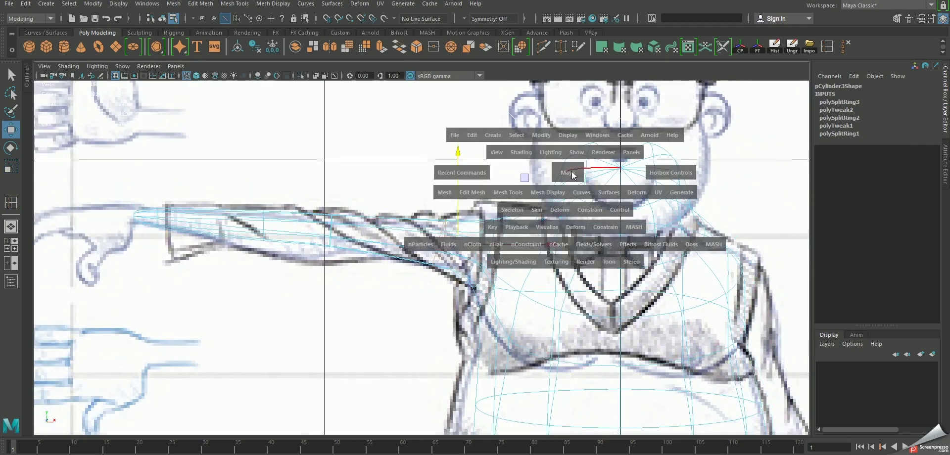
pyautogui.moveTo(573, 175)
pyautogui.keyDown('alt'); pyautogui.mouseDown()
pyautogui.moveTo(518, 218)
pyautogui.moveTo(622, 178)
pyautogui.moveTo(551, 179)
pyautogui.mouseUp(); pyautogui.keyUp('alt')
# Step: Delete the top cap faces of the torso to open the neck hole
pyautogui.press('1')
pyautogui.moveTo(551, 180); pyautogui.dragTo(552, 195, button='right')
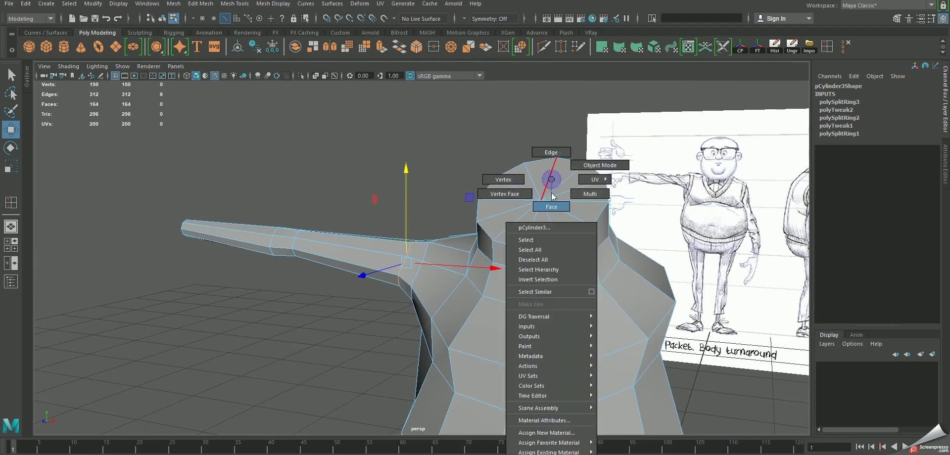
pyautogui.click(544, 179)
pyautogui.moveTo(564, 175)
pyautogui.keyDown('shift'); pyautogui.mouseDown()
pyautogui.moveTo(554, 208)
pyautogui.moveTo(529, 190)
pyautogui.mouseUp(); pyautogui.keyUp('shift')
pyautogui.press('Delete')
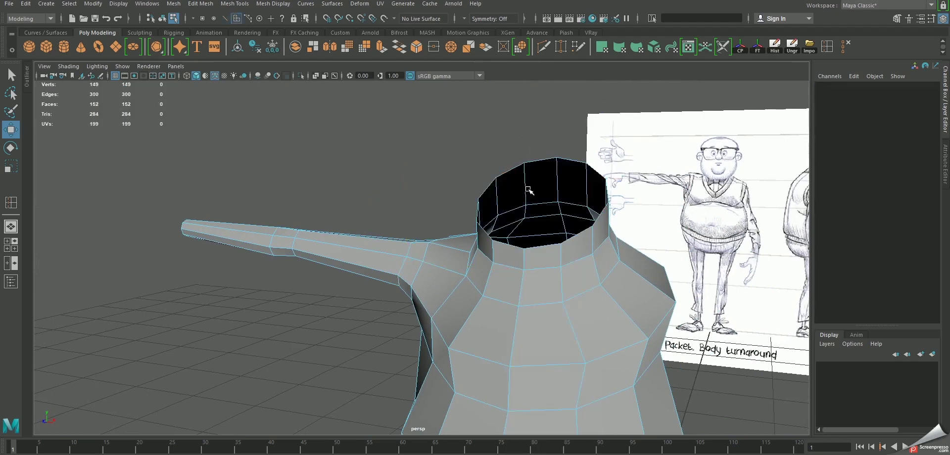
pyautogui.moveTo(528, 191); pyautogui.dragTo(507, 138, button='right')
pyautogui.click(503, 168)
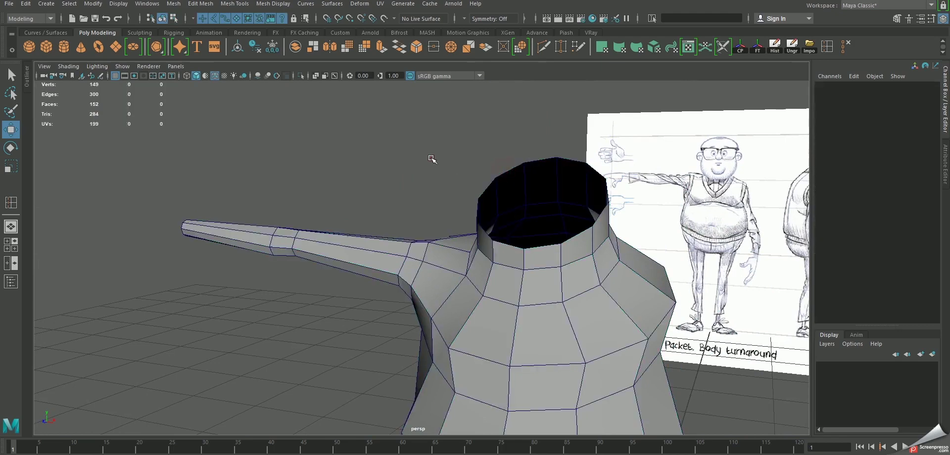
pyautogui.moveTo(431, 157)
pyautogui.keyDown('alt'); pyautogui.mouseDown()
pyautogui.moveTo(471, 258)
pyautogui.moveTo(456, 233)
pyautogui.mouseUp(); pyautogui.keyUp('alt')
# Step: Save the scene, accepting the student-version warning
pyautogui.press('q')
pyautogui.hotkey('ctrl', 's')
pyautogui.click(454, 261)
# Step: Reselect the torso mesh and recentre it in the front view
pyautogui.click(456, 233)
pyautogui.press('w')
pyautogui.press('space')
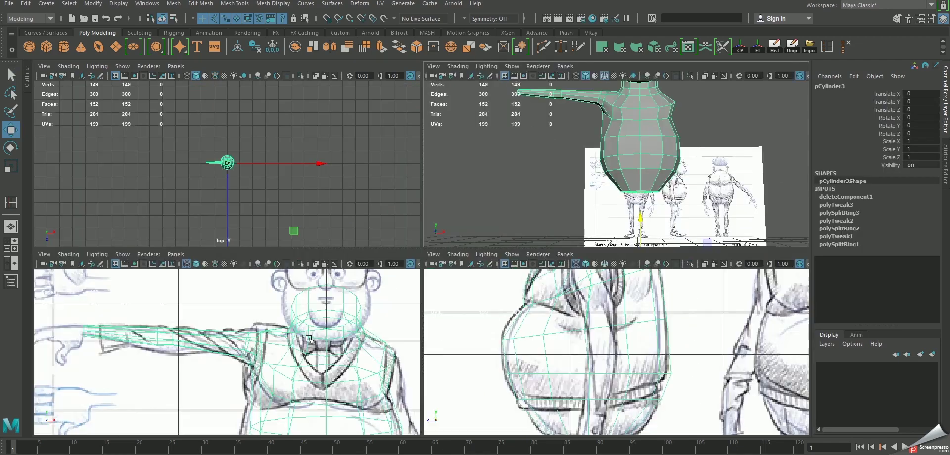
pyautogui.press('space')
pyautogui.scroll(-5, 396, 208)
pyautogui.scroll(3, 420, 227)
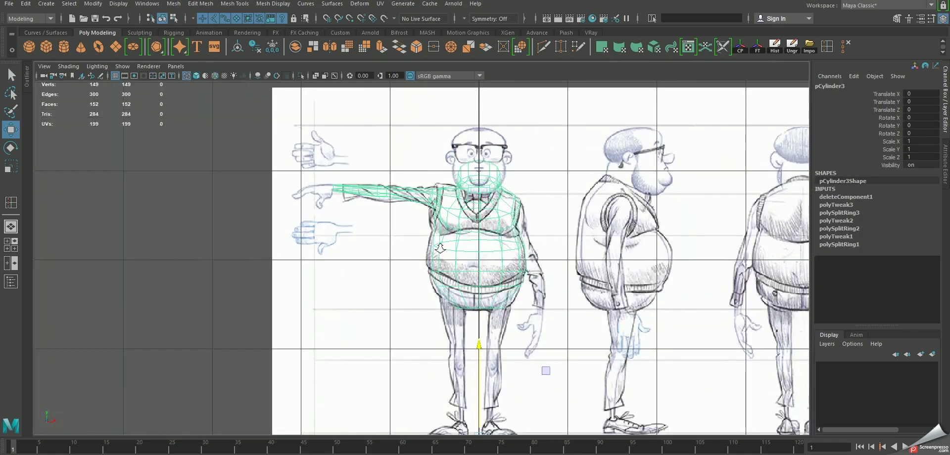
pyautogui.scroll(2, 477, 243)
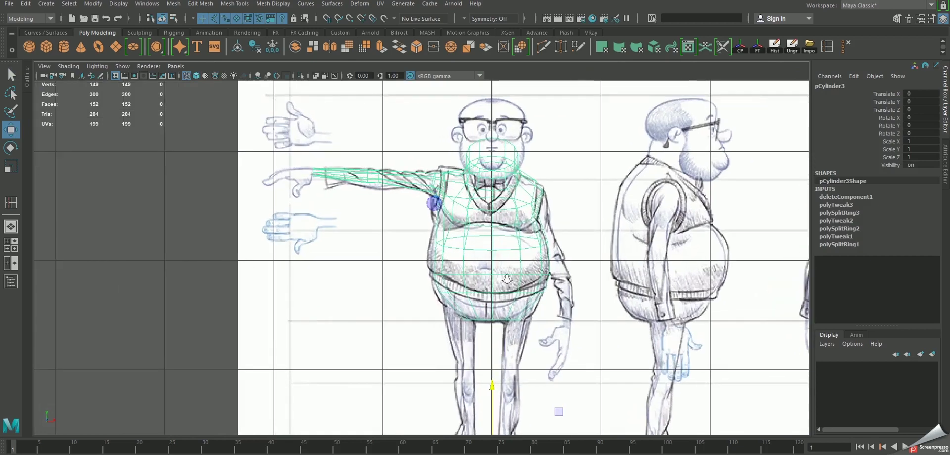
pyautogui.scroll(2, 578, 318)
pyautogui.keyDown('alt'); pyautogui.moveTo(547, 262); pyautogui.dragTo(480, 301, button='middle'); pyautogui.keyUp('alt')
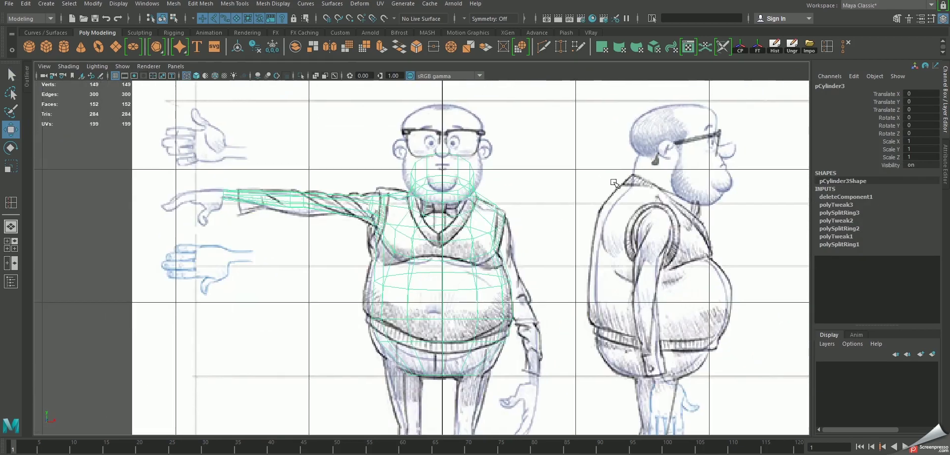
pyautogui.press('space')
pyautogui.press('space')
pyautogui.press('space')
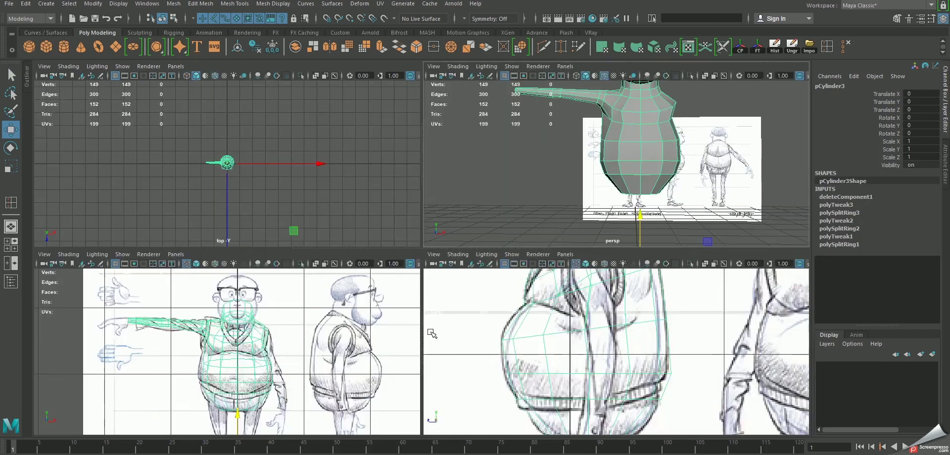
pyautogui.press('space')
pyautogui.press('space')
pyautogui.press('space')
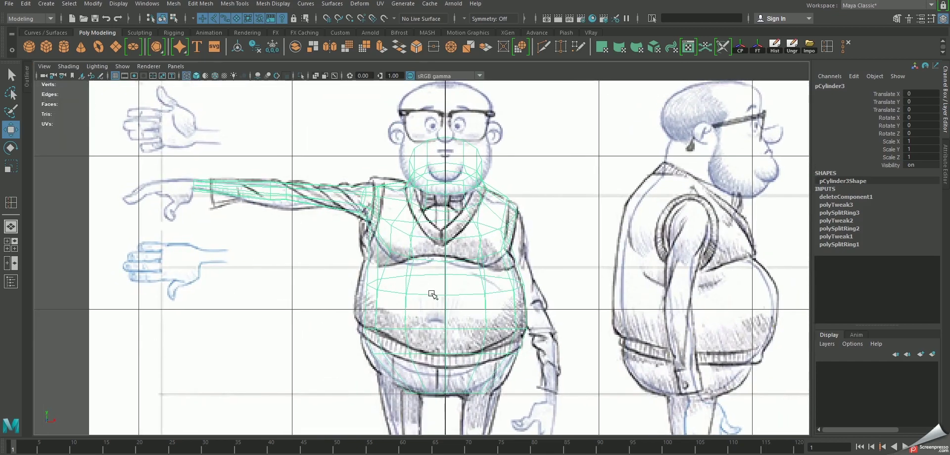
# Step: Select the belly edge loop and scale it horizontally to the drawing's belly outline
pyautogui.doubleClick(426, 296)
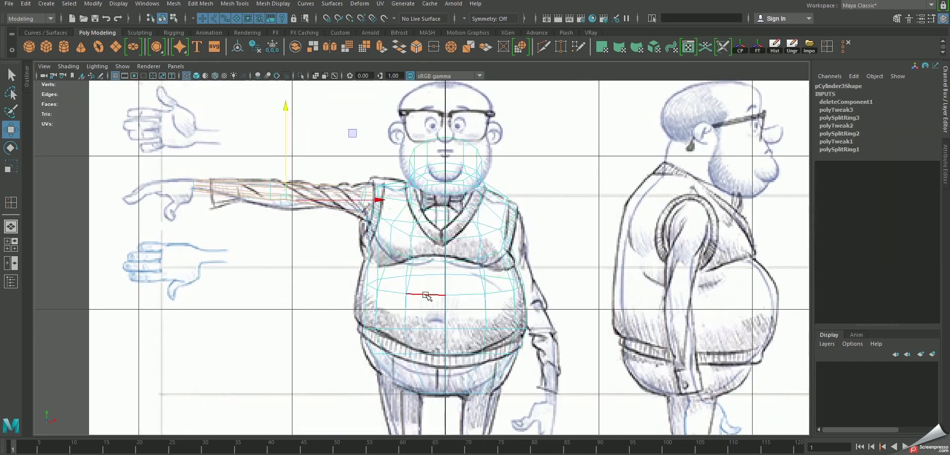
pyautogui.moveTo(538, 286)
pyautogui.mouseDown()
pyautogui.moveTo(525, 288)
pyautogui.moveTo(540, 283)
pyautogui.mouseUp()
pyautogui.press('r')
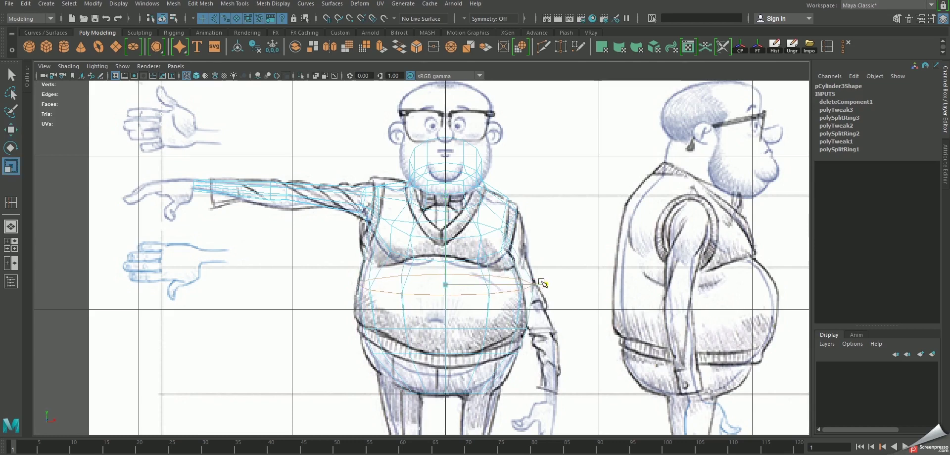
pyautogui.keyDown('alt'); pyautogui.moveTo(541, 283); pyautogui.dragTo(539, 252, button='middle'); pyautogui.keyUp('alt')
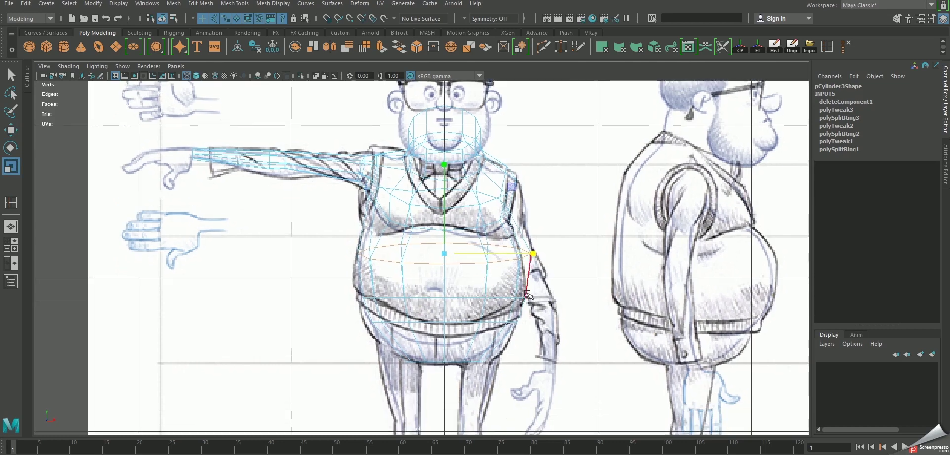
# Step: Move a lower belly vertex to hug the sweater hem
pyautogui.press('F9')
pyautogui.moveTo(415, 324); pyautogui.dragTo(471, 335)
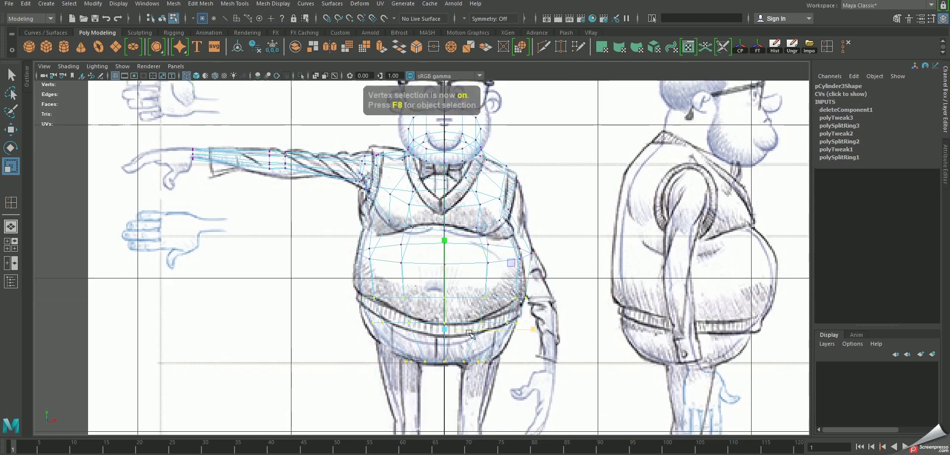
pyautogui.press('w')
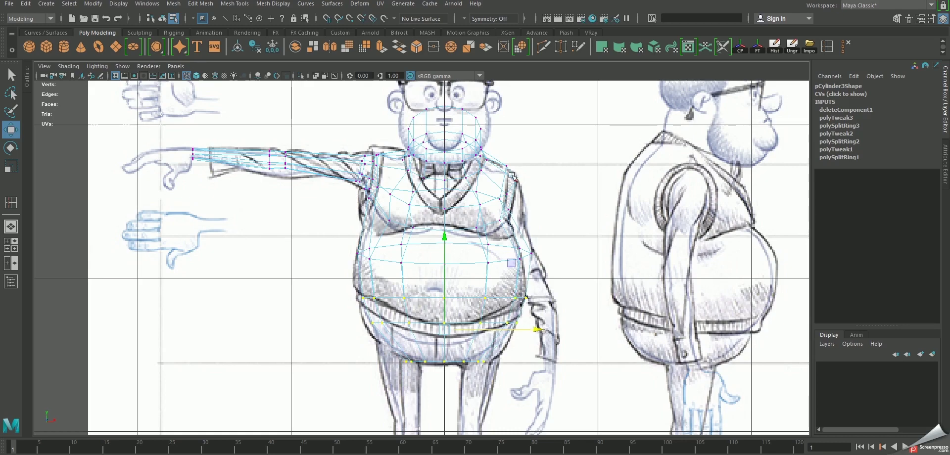
pyautogui.scroll(-2, 463, 212)
pyautogui.press('F8')
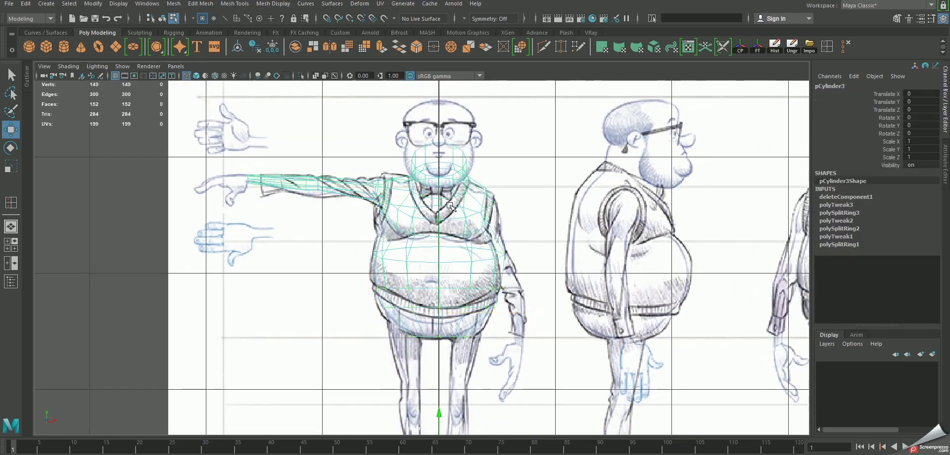
pyautogui.scroll(1, 336, 196)
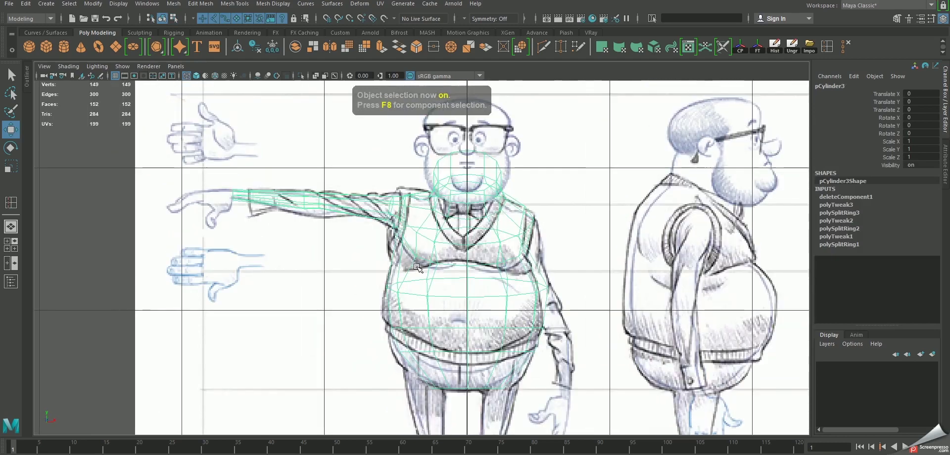
# Step: Save the scene again, accepting the student-version warning
pyautogui.press('q')
pyautogui.hotkey('ctrl', 's')
pyautogui.click(447, 260)
pyautogui.scroll(1, 495, 278)
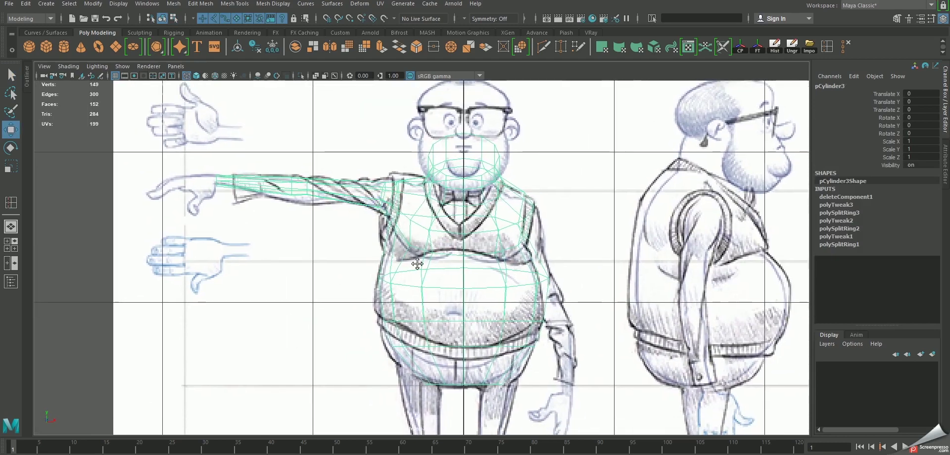
# Step: Delete the bottom cap faces of the torso
pyautogui.press('space')
pyautogui.press('space')
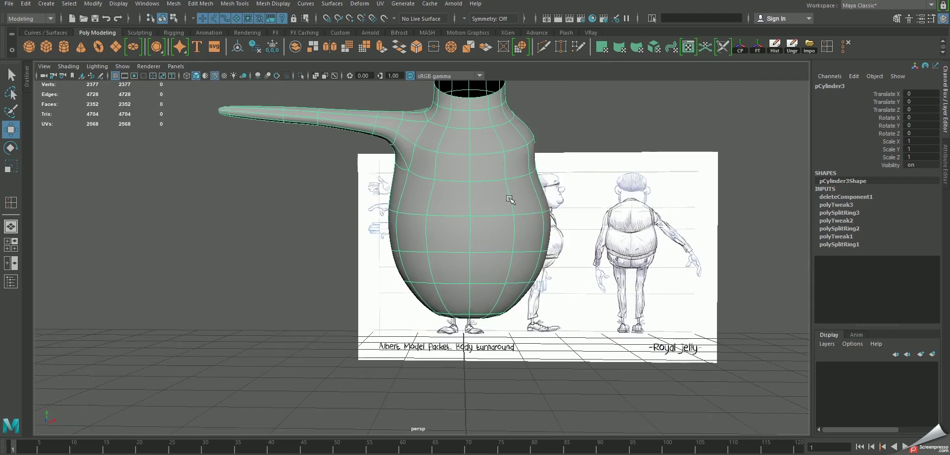
pyautogui.moveTo(537, 212)
pyautogui.keyDown('alt'); pyautogui.mouseDown()
pyautogui.moveTo(440, 227)
pyautogui.moveTo(438, 259)
pyautogui.moveTo(439, 206)
pyautogui.mouseUp(); pyautogui.keyUp('alt')
pyautogui.moveTo(439, 206); pyautogui.dragTo(439, 224, button='right')
pyautogui.moveTo(439, 225)
pyautogui.keyDown('alt'); pyautogui.mouseDown()
pyautogui.moveTo(436, 255)
pyautogui.moveTo(453, 269)
pyautogui.moveTo(470, 237)
pyautogui.mouseUp(); pyautogui.keyUp('alt')
pyautogui.click(454, 271)
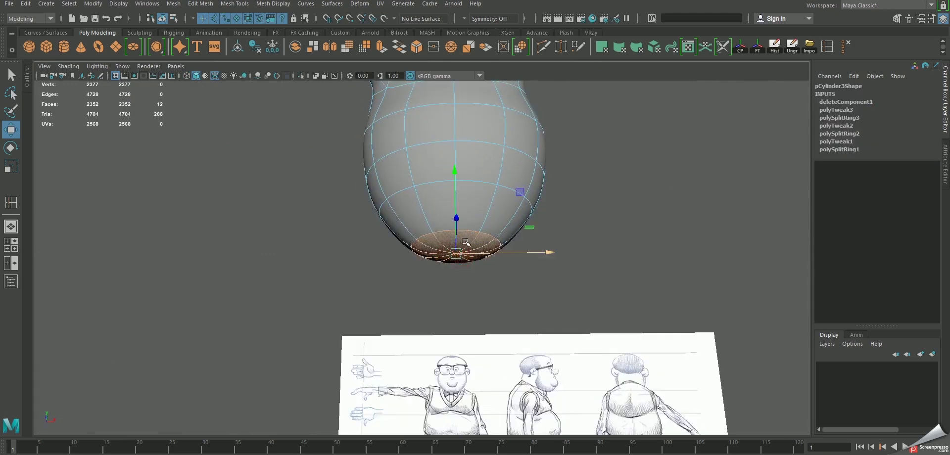
pyautogui.press('Delete')
# Step: Bridge two opposite border edges across the bottom opening with a face
pyautogui.click(473, 232)
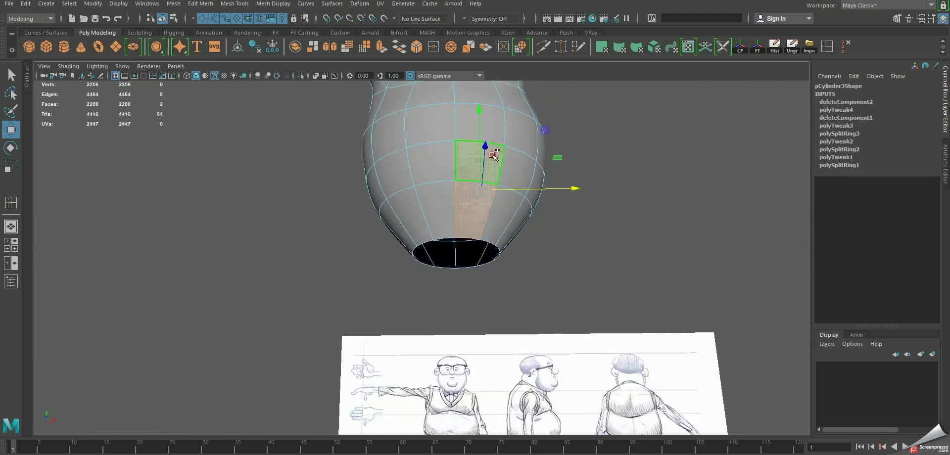
pyautogui.doubleClick(487, 178)
pyautogui.press('F8')
pyautogui.moveTo(454, 182)
pyautogui.keyDown('alt'); pyautogui.mouseDown()
pyautogui.moveTo(458, 191)
pyautogui.moveTo(433, 164)
pyautogui.mouseUp(); pyautogui.keyUp('alt')
pyautogui.press('1')
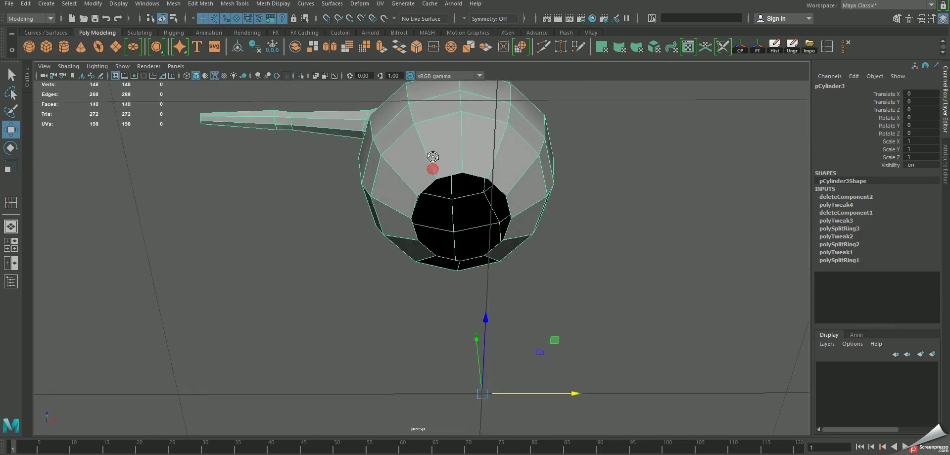
pyautogui.moveTo(433, 164); pyautogui.dragTo(449, 169, button='right')
pyautogui.click(450, 169)
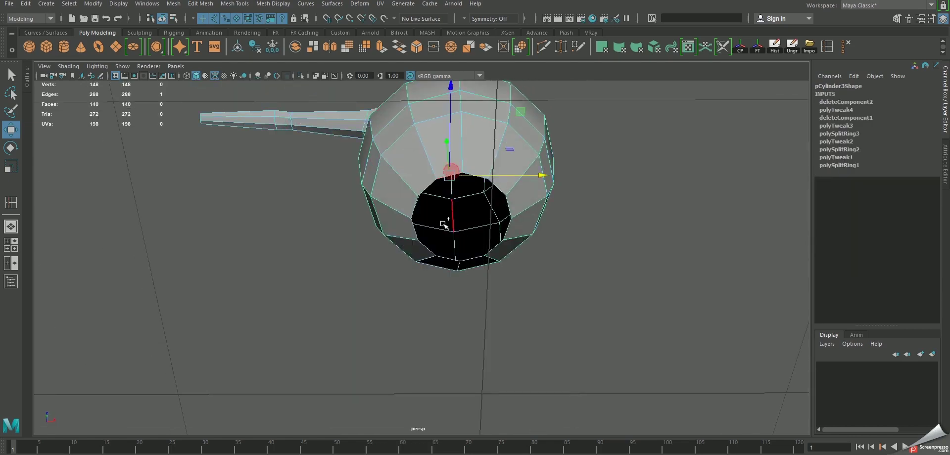
pyautogui.keyDown('shift'); pyautogui.click(447, 260); pyautogui.keyUp('shift')
pyautogui.keyDown('shift'); pyautogui.moveTo(435, 157); pyautogui.dragTo(432, 277, button='right'); pyautogui.keyUp('shift')
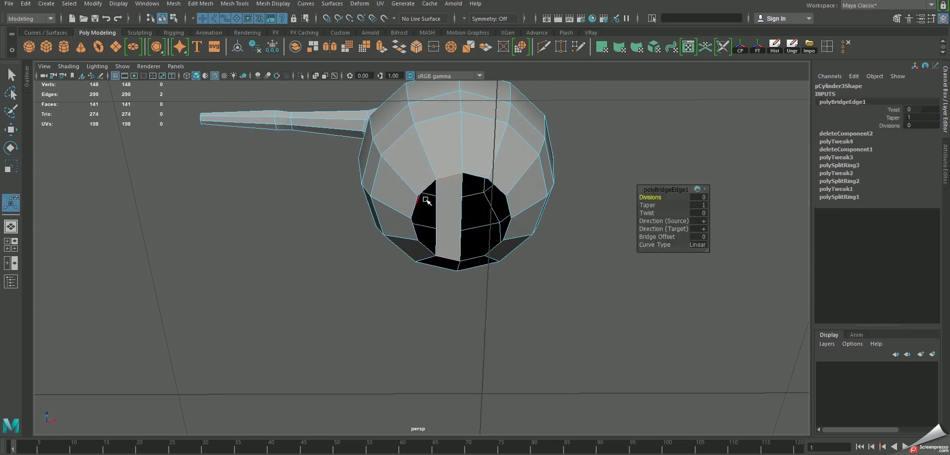
# Step: Repeat the bridge for the next edge pair and split the edge ring into a new loop
pyautogui.click(427, 186)
pyautogui.press('g')
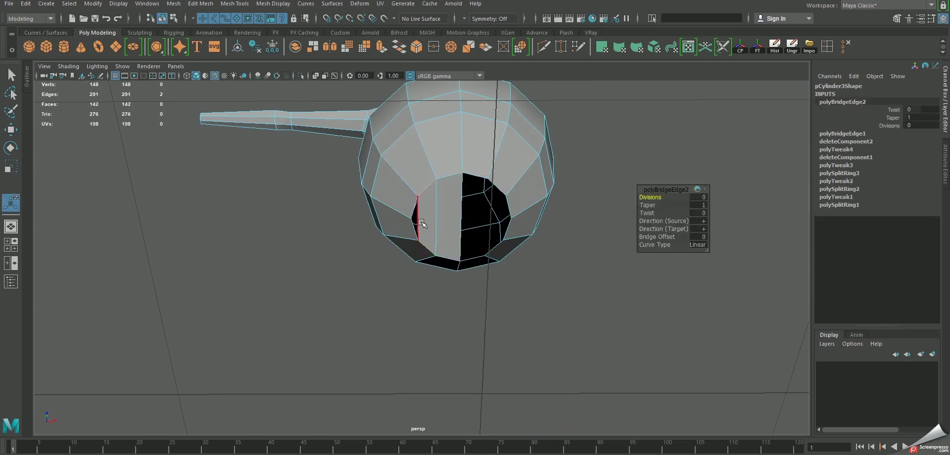
pyautogui.keyDown('shift'); pyautogui.moveTo(444, 218); pyautogui.dragTo(445, 220, button='right'); pyautogui.keyUp('shift')
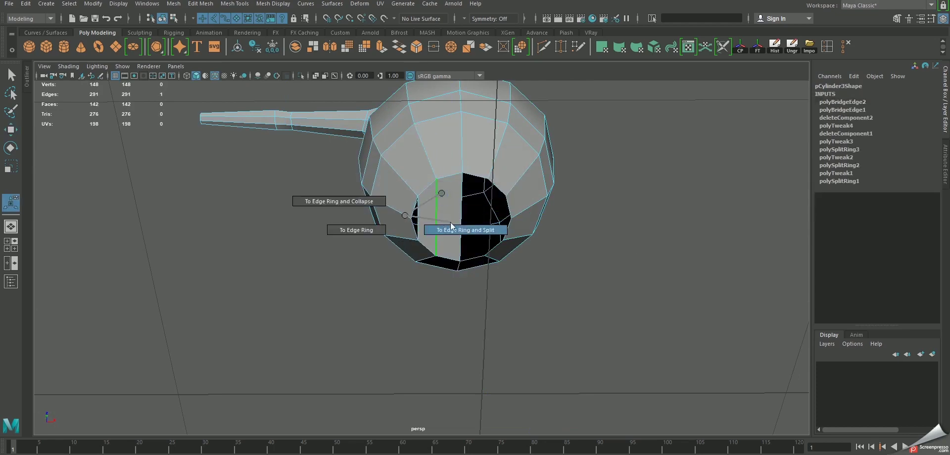
pyautogui.click(441, 206)
pyautogui.moveTo(441, 206)
pyautogui.keyDown('alt'); pyautogui.mouseDown()
pyautogui.moveTo(417, 212)
pyautogui.moveTo(446, 247)
pyautogui.moveTo(443, 221)
pyautogui.mouseUp(); pyautogui.keyUp('alt')
pyautogui.press('w')
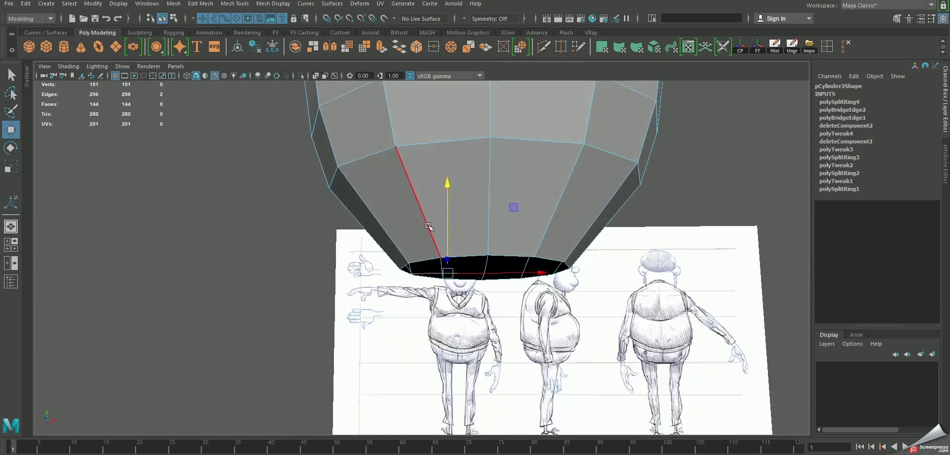
pyautogui.keyDown('alt'); pyautogui.moveTo(446, 181); pyautogui.dragTo(442, 164); pyautogui.keyUp('alt')
# Step: Select a vertex beside the bridged faces and inspect the bottom from several angles
pyautogui.moveTo(443, 164); pyautogui.dragTo(406, 166, button='right')
pyautogui.click(435, 216)
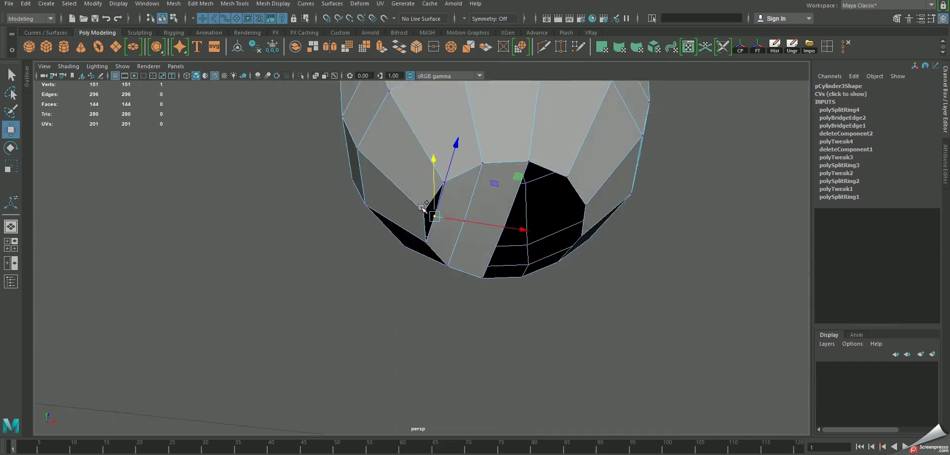
pyautogui.keyDown('alt'); pyautogui.moveTo(517, 238); pyautogui.dragTo(491, 245); pyautogui.keyUp('alt')
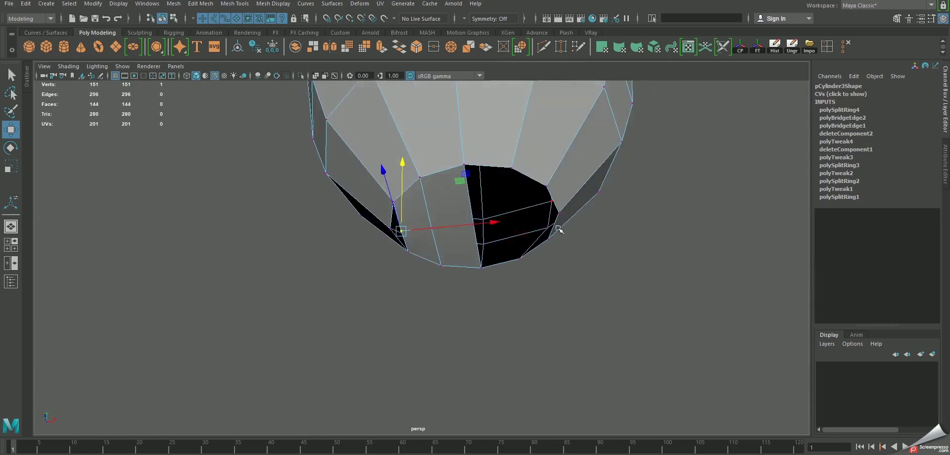
pyautogui.keyDown('alt'); pyautogui.moveTo(558, 229); pyautogui.dragTo(463, 177); pyautogui.keyUp('alt')
# Step: Select two centre vertical face loops and delete them
pyautogui.press('F11')
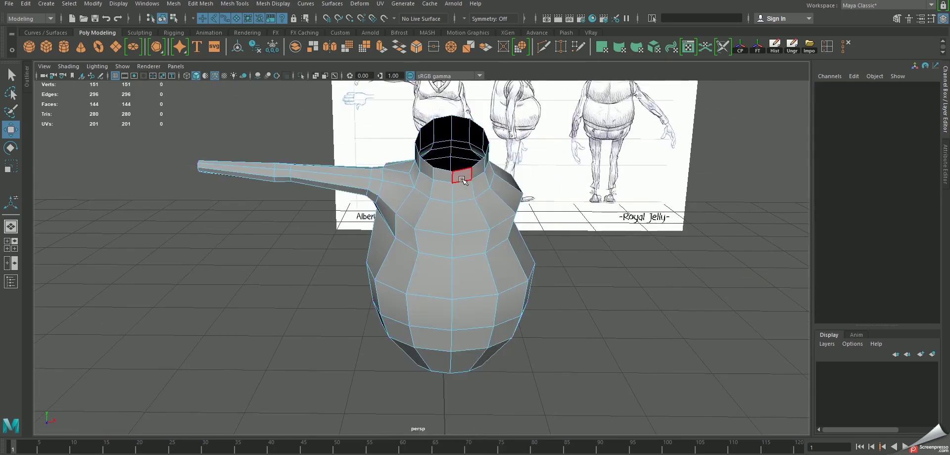
pyautogui.click(462, 179)
pyautogui.doubleClick(459, 193)
pyautogui.keyDown('alt'); pyautogui.moveTo(459, 193); pyautogui.dragTo(369, 132); pyautogui.keyUp('alt')
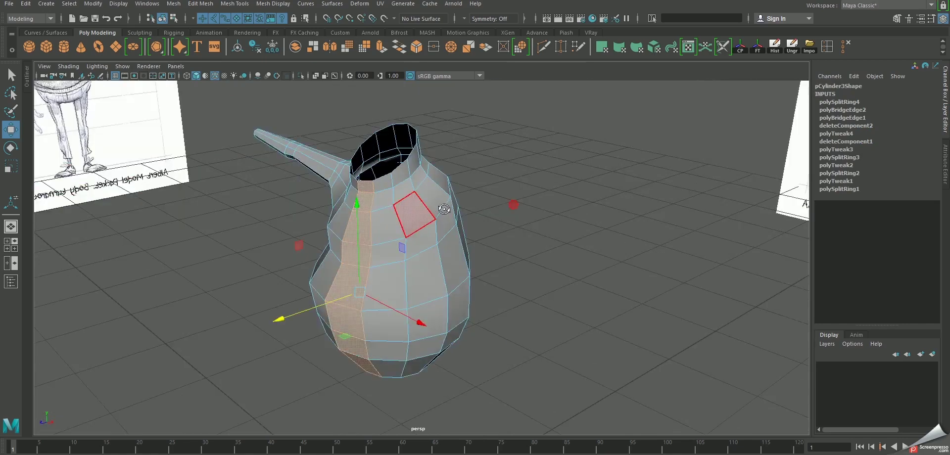
pyautogui.keyDown('shift'); pyautogui.doubleClick(369, 132); pyautogui.keyUp('shift')
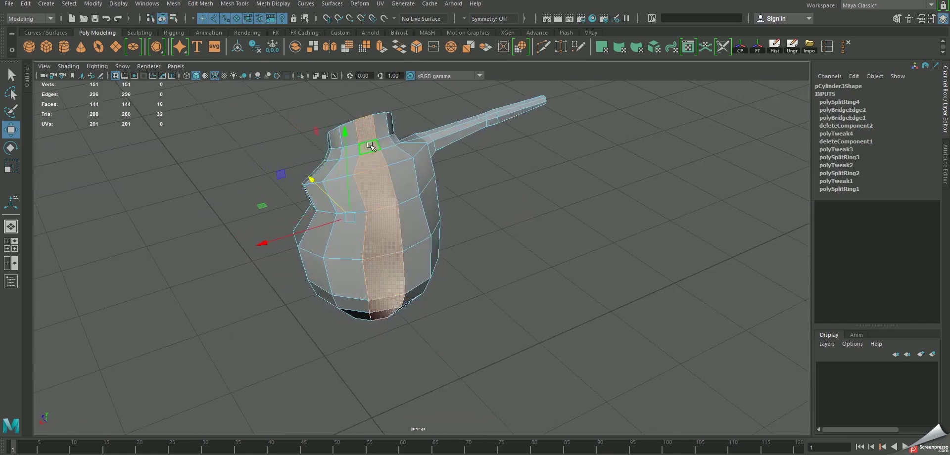
pyautogui.press('Delete')
# Step: Delete the opposite side's faces, keeping one torso half with its arm
pyautogui.doubleClick(342, 227)
pyautogui.moveTo(342, 228)
pyautogui.keyDown('alt'); pyautogui.mouseDown()
pyautogui.moveTo(482, 227)
pyautogui.moveTo(428, 188)
pyautogui.mouseUp(); pyautogui.keyUp('alt')
pyautogui.press('Delete')
pyautogui.moveTo(428, 189); pyautogui.dragTo(464, 165, button='right')
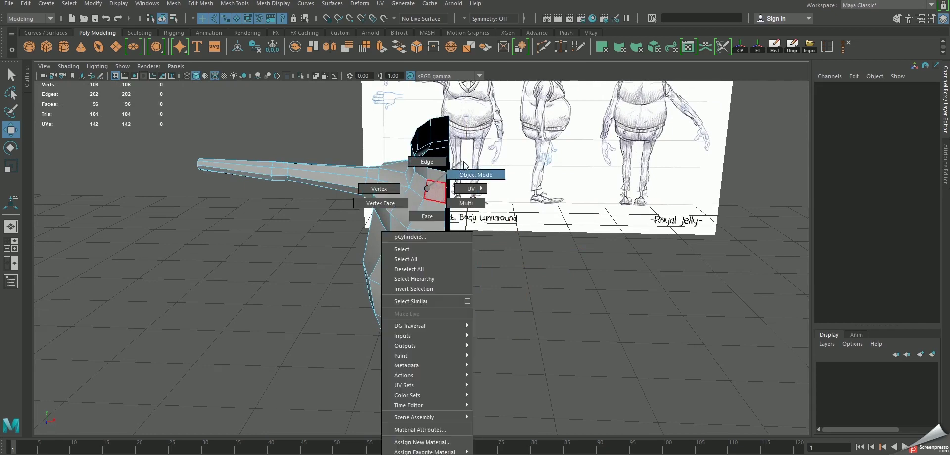
pyautogui.keyDown('alt'); pyautogui.moveTo(434, 193); pyautogui.dragTo(458, 222); pyautogui.keyUp('alt')
# Step: Save the scene, confirming the student-version warning
pyautogui.press('q')
pyautogui.hotkey('ctrl', 's')
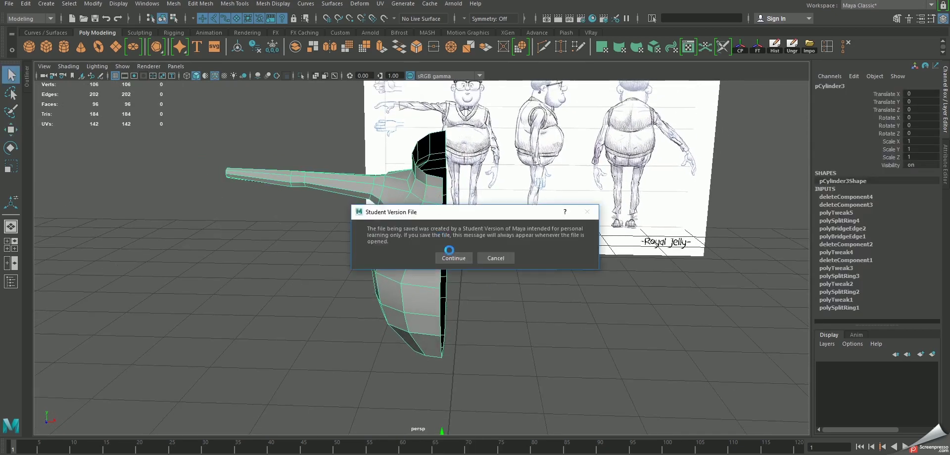
pyautogui.click(451, 257)
pyautogui.press('w')
pyautogui.moveTo(452, 256)
pyautogui.keyDown('alt'); pyautogui.mouseDown()
pyautogui.moveTo(388, 215)
pyautogui.moveTo(364, 212)
pyautogui.moveTo(376, 218)
pyautogui.mouseUp(); pyautogui.keyUp('alt')
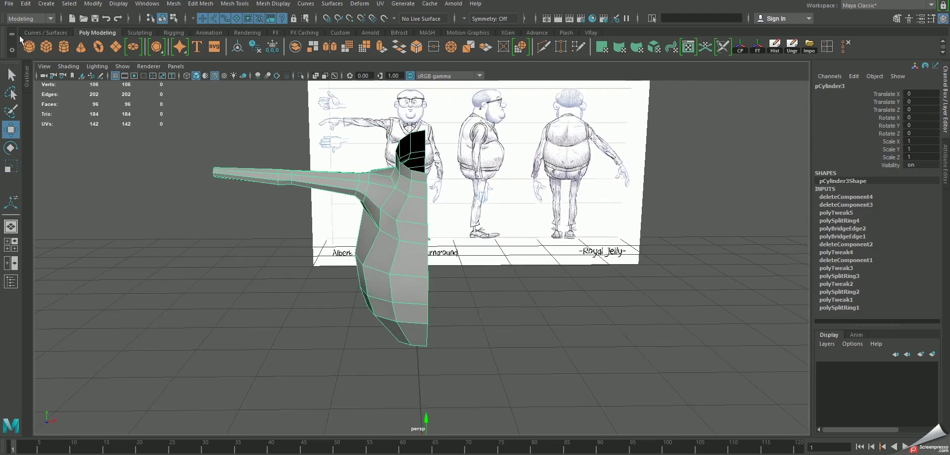
# Step: Try a Duplicate Special copy of the half mesh, reset its settings, and delete that duplicate
pyautogui.click(10, 4)
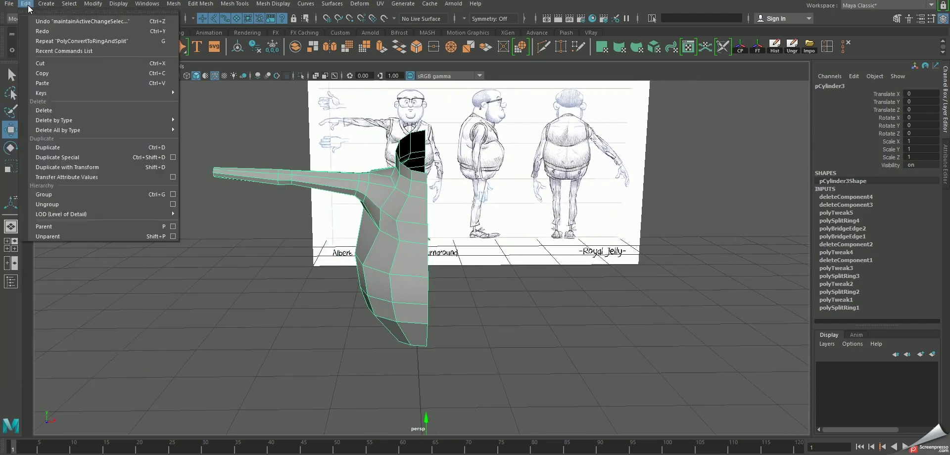
pyautogui.click(174, 157)
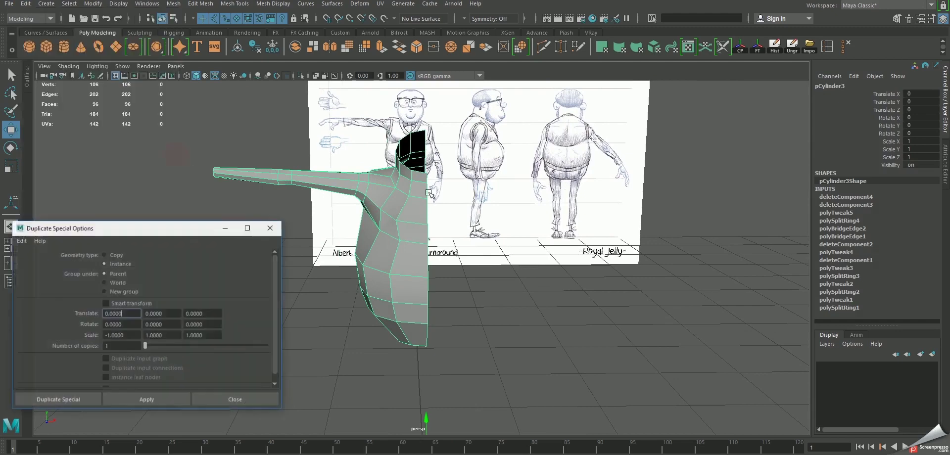
pyautogui.click(123, 396)
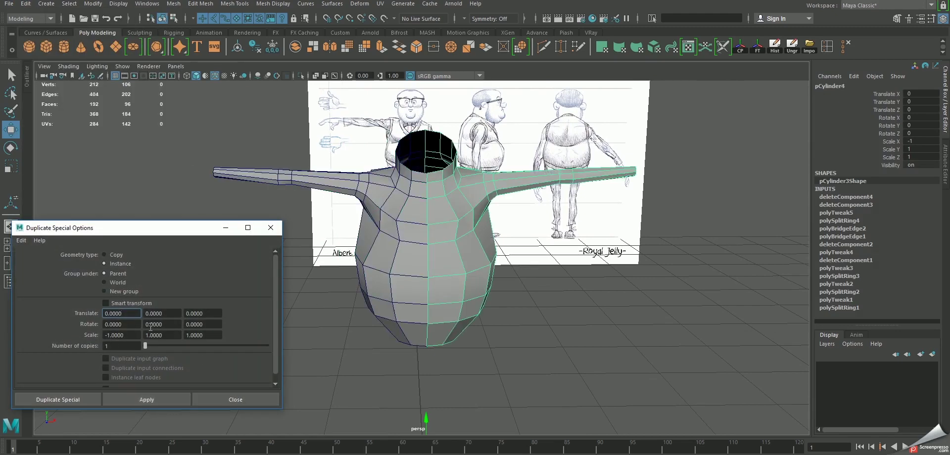
pyautogui.click(22, 241)
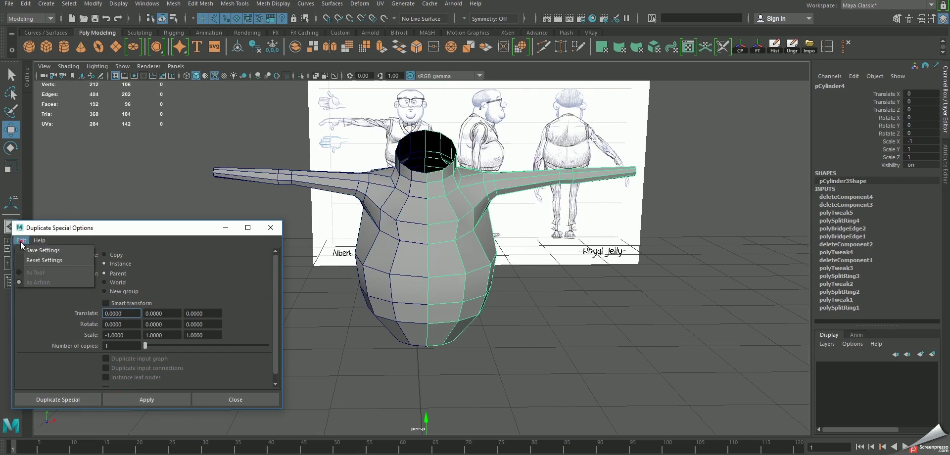
pyautogui.click(40, 260)
pyautogui.click(104, 273)
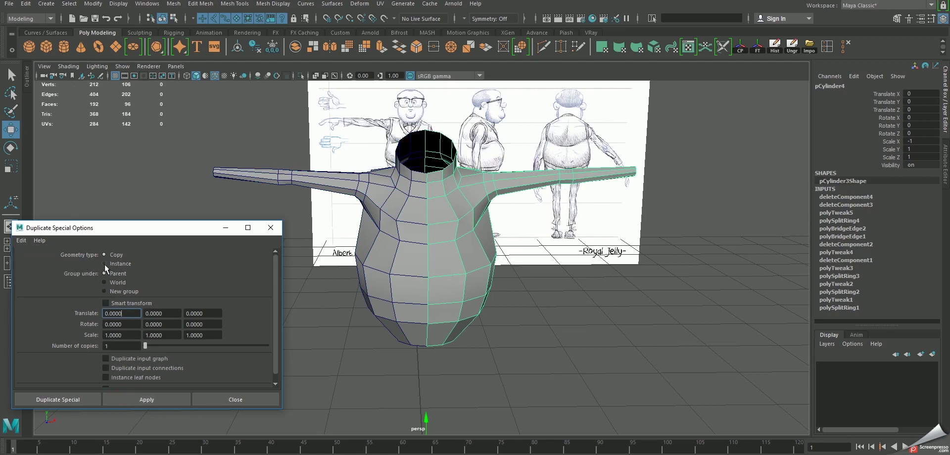
pyautogui.click(443, 254)
pyautogui.press('Delete')
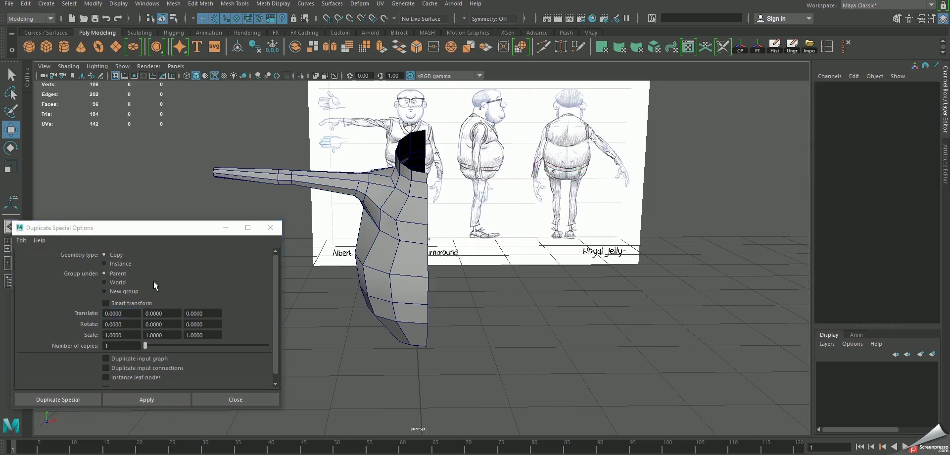
# Step: Create a mirrored instance of the half mesh at Scale X -1 and check it in smooth preview
pyautogui.click(118, 264)
pyautogui.write('-1.0000')
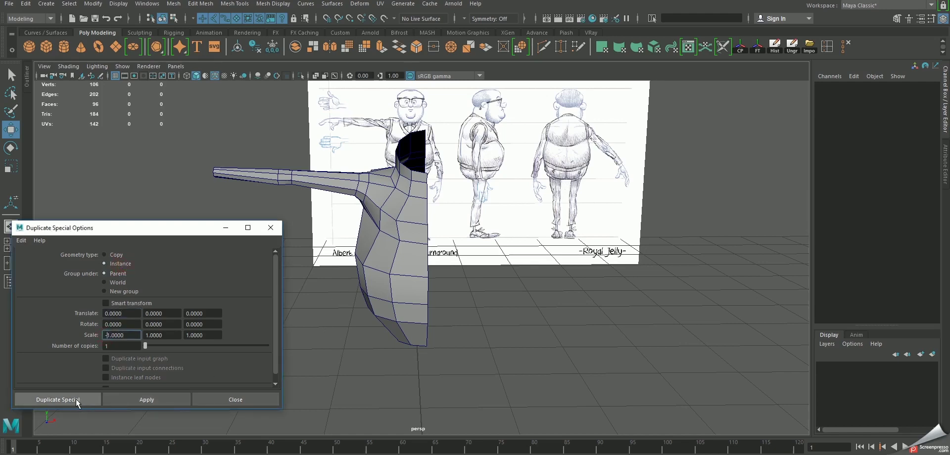
pyautogui.click(127, 399)
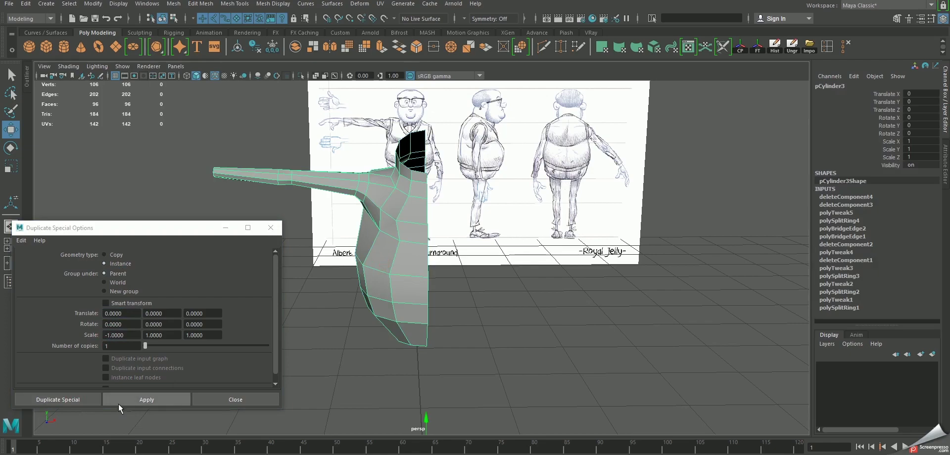
pyautogui.click(262, 226)
pyautogui.moveTo(480, 314)
pyautogui.keyDown('alt'); pyautogui.mouseDown()
pyautogui.moveTo(470, 308)
pyautogui.moveTo(430, 386)
pyautogui.moveTo(455, 347)
pyautogui.moveTo(453, 302)
pyautogui.moveTo(410, 318)
pyautogui.moveTo(403, 335)
pyautogui.moveTo(409, 330)
pyautogui.mouseUp(); pyautogui.keyUp('alt')
pyautogui.press('3')
pyautogui.click(493, 332)
pyautogui.click(453, 302)
pyautogui.press('1')
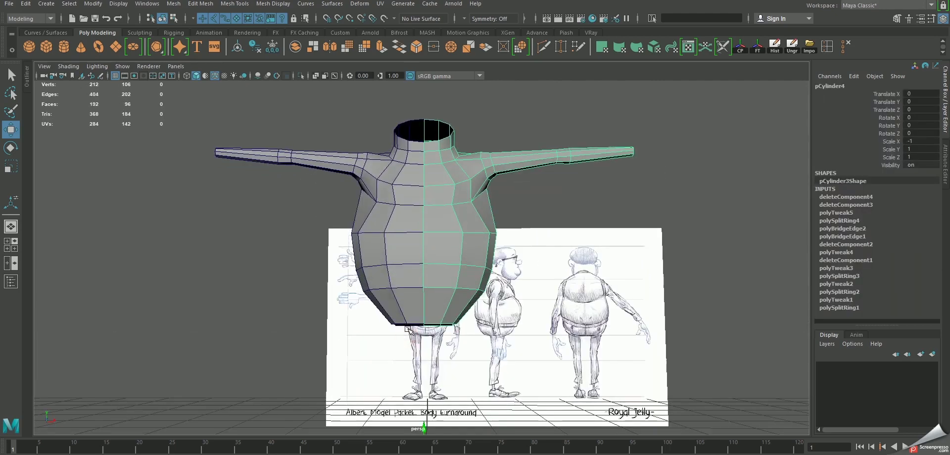
# Step: Slide the selected bottom vertices of the original half sideways along X
pyautogui.click(370, 249)
pyautogui.moveTo(371, 249)
pyautogui.keyDown('alt'); pyautogui.mouseDown()
pyautogui.moveTo(414, 255)
pyautogui.moveTo(391, 255)
pyautogui.mouseUp(); pyautogui.keyUp('alt')
pyautogui.moveTo(391, 255)
pyautogui.keyDown('alt'); pyautogui.mouseDown(button='right')
pyautogui.moveTo(433, 304)
pyautogui.moveTo(407, 269)
pyautogui.moveTo(388, 212)
pyautogui.moveTo(347, 205)
pyautogui.mouseUp(button='right'); pyautogui.keyUp('alt')
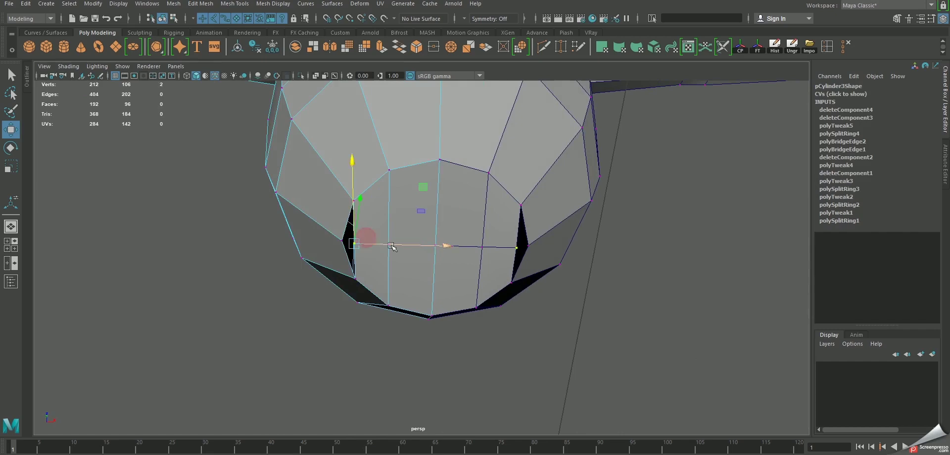
pyautogui.moveTo(396, 245)
pyautogui.mouseDown()
pyautogui.moveTo(488, 243)
pyautogui.moveTo(438, 238)
pyautogui.mouseUp()
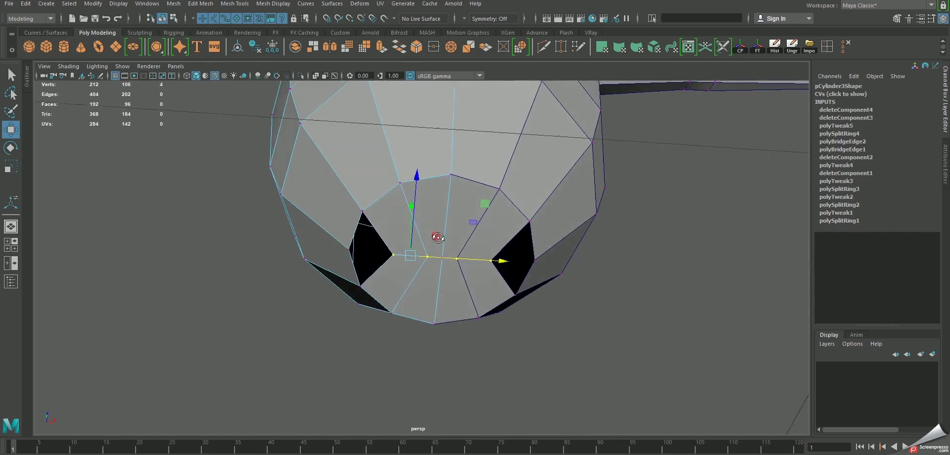
pyautogui.moveTo(395, 202); pyautogui.dragTo(475, 199, button='right')
# Step: Insert two edge loops across the bottom and pull the bottom vertex pairs inward
pyautogui.click(414, 212)
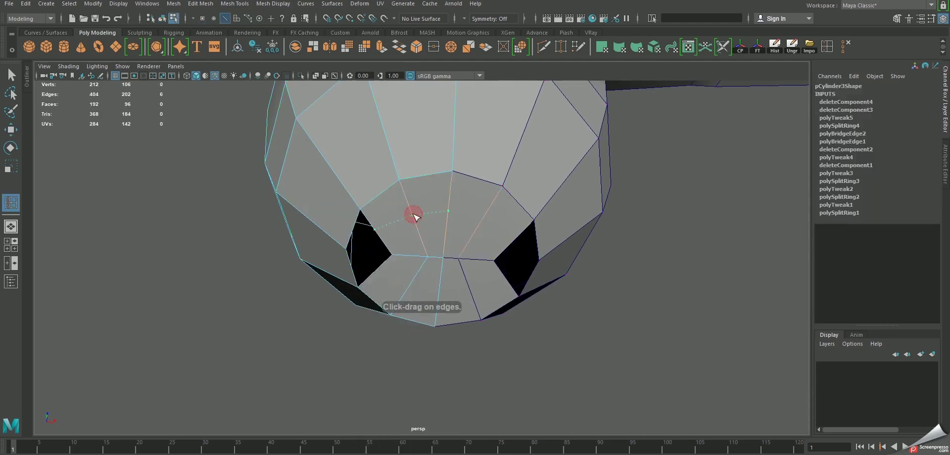
pyautogui.click(377, 273)
pyautogui.press('w')
pyautogui.moveTo(391, 212); pyautogui.dragTo(366, 213, button='right')
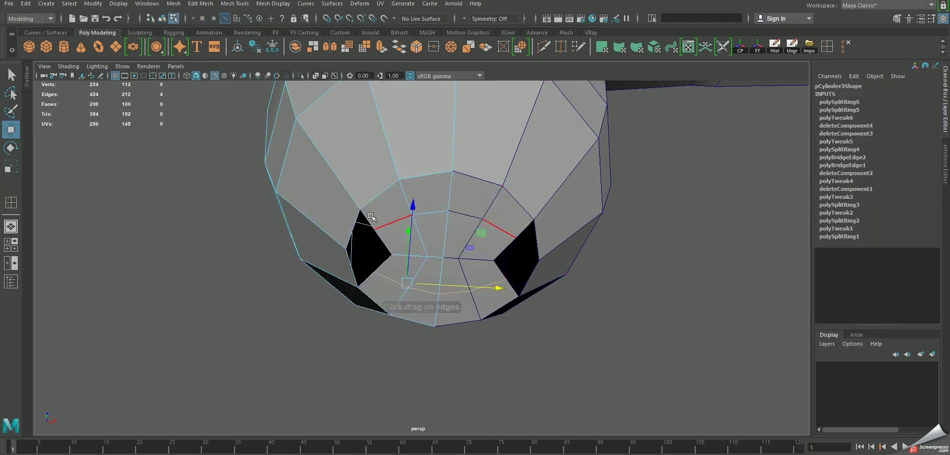
pyautogui.keyDown('shift'); pyautogui.click(387, 275); pyautogui.keyUp('shift')
pyautogui.moveTo(462, 258)
pyautogui.mouseDown()
pyautogui.moveTo(474, 256)
pyautogui.moveTo(370, 201)
pyautogui.mouseUp()
pyautogui.click(359, 160)
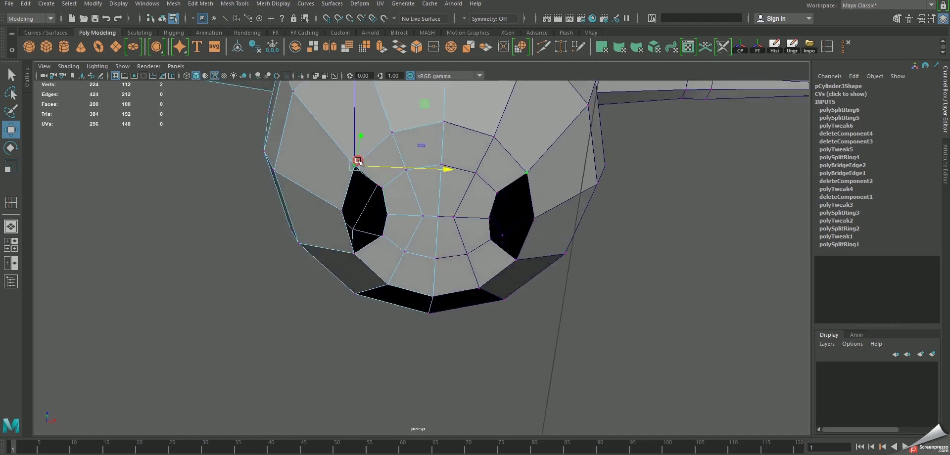
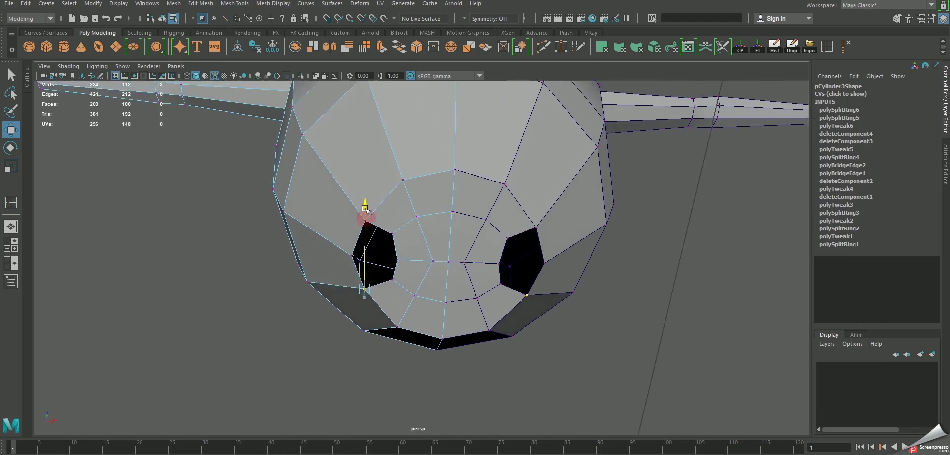
# Step: Shift the inner edges of both leg holes sideways along X
pyautogui.press('F10')
pyautogui.click(396, 250)
pyautogui.keyDown('shift'); pyautogui.click(503, 247); pyautogui.keyUp('shift')
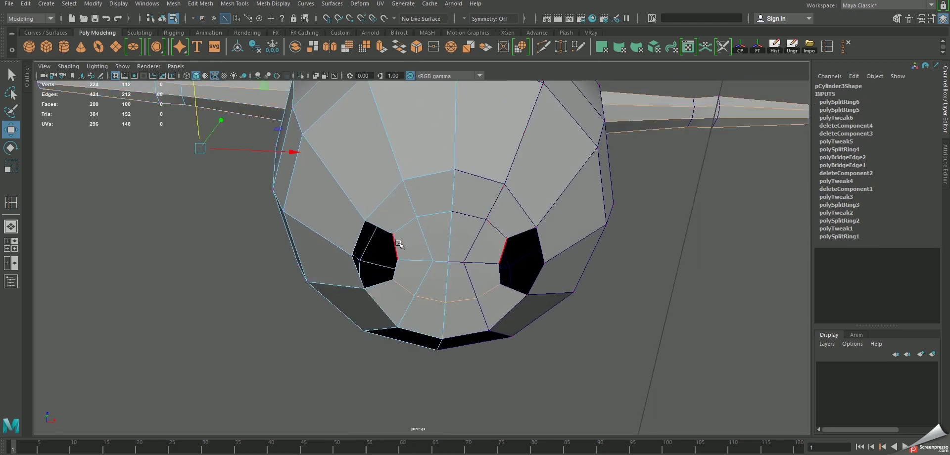
pyautogui.moveTo(473, 266)
pyautogui.mouseDown()
pyautogui.moveTo(490, 259)
pyautogui.moveTo(449, 260)
pyautogui.moveTo(369, 204)
pyautogui.mouseUp()
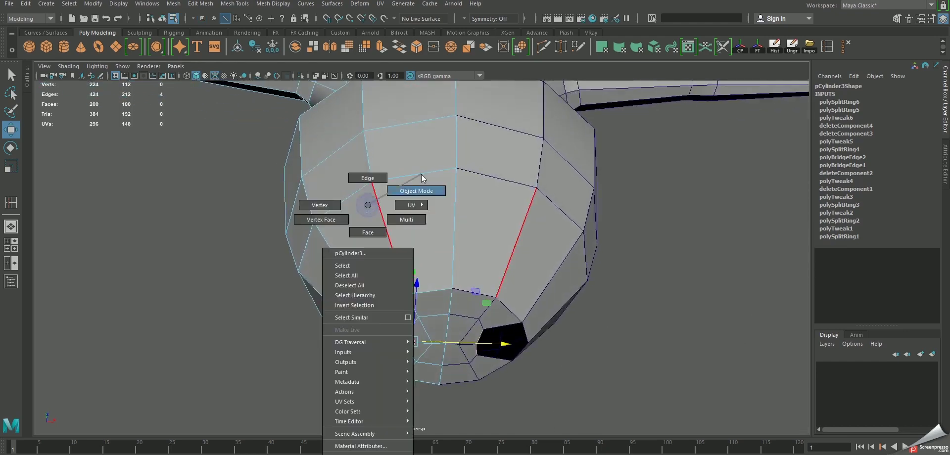
pyautogui.moveTo(370, 204); pyautogui.dragTo(419, 191, button='right')
pyautogui.moveTo(409, 205)
pyautogui.keyDown('alt'); pyautogui.mouseDown()
pyautogui.moveTo(396, 265)
pyautogui.moveTo(394, 226)
pyautogui.moveTo(398, 248)
pyautogui.moveTo(398, 227)
pyautogui.moveTo(441, 297)
pyautogui.moveTo(335, 322)
pyautogui.mouseUp(); pyautogui.keyUp('alt')
# Step: Save the scene as a student version file, then deselect the torso
pyautogui.press('q')
pyautogui.hotkey('ctrl', 's')
pyautogui.click(448, 257)
pyautogui.press('w')
pyautogui.scroll(-3, 415, 231)
pyautogui.keyDown('alt'); pyautogui.moveTo(336, 321); pyautogui.dragTo(295, 278, button='right'); pyautogui.keyUp('alt')
pyautogui.keyDown('alt'); pyautogui.moveTo(295, 279); pyautogui.dragTo(247, 259); pyautogui.keyUp('alt')
pyautogui.click(247, 259)
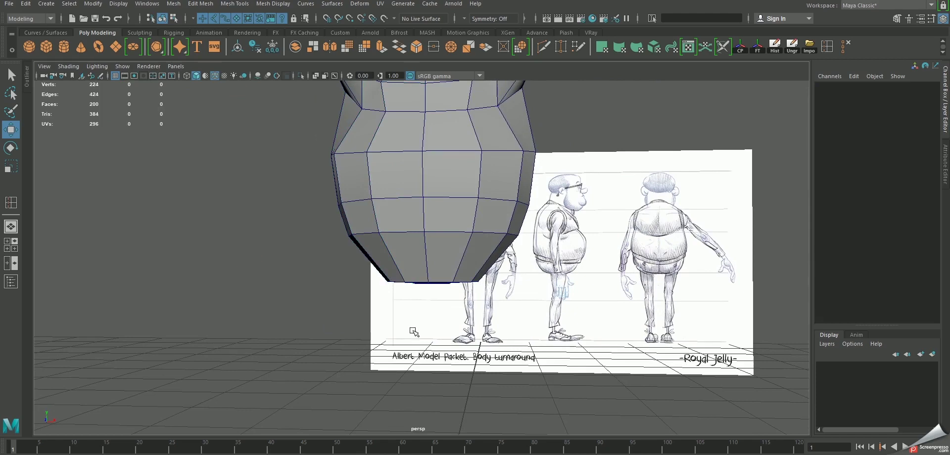
pyautogui.keyDown('alt'); pyautogui.moveTo(413, 332); pyautogui.dragTo(341, 282); pyautogui.keyUp('alt')
# Step: Create a new polygon cylinder with 8 axis subdivisions
pyautogui.keyDown('shift'); pyautogui.rightClick(299, 192); pyautogui.keyUp('shift')
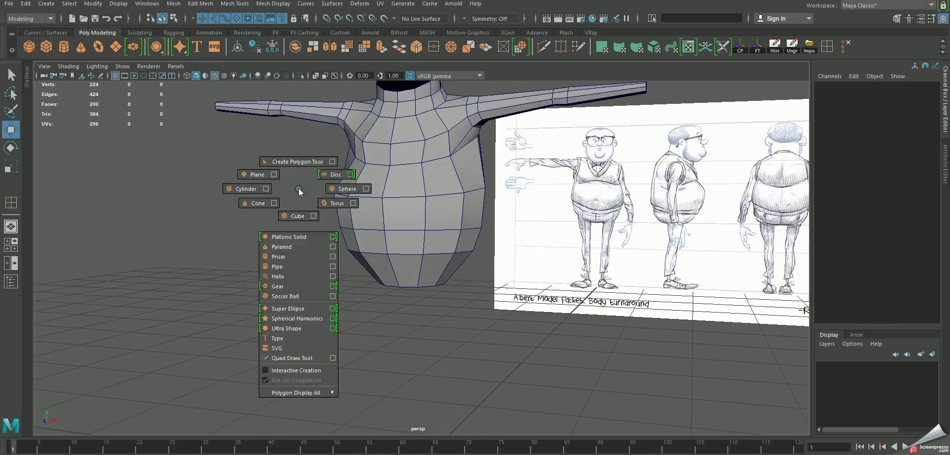
pyautogui.click(231, 188)
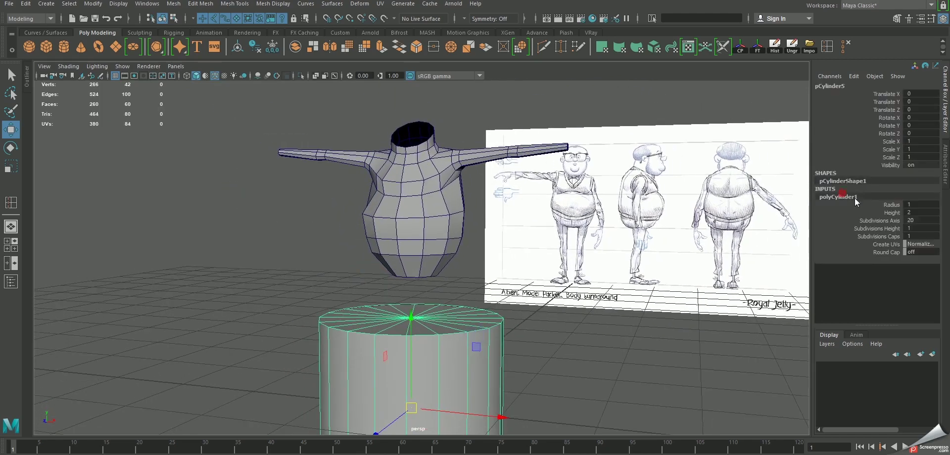
pyautogui.write('8')
pyautogui.press('Return')
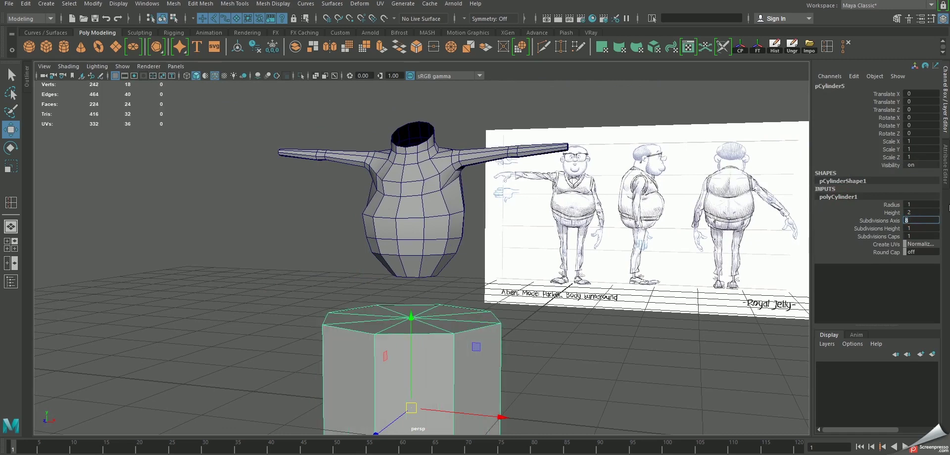
pyautogui.scroll(-2, 563, 331)
# Step: Scale the cylinder to 0.125 in X and Z and raise it toward the torso
pyautogui.press('r')
pyautogui.moveTo(413, 296)
pyautogui.keyDown('ctrl'); pyautogui.mouseDown()
pyautogui.moveTo(447, 357)
pyautogui.moveTo(476, 327)
pyautogui.mouseUp(); pyautogui.keyUp('ctrl')
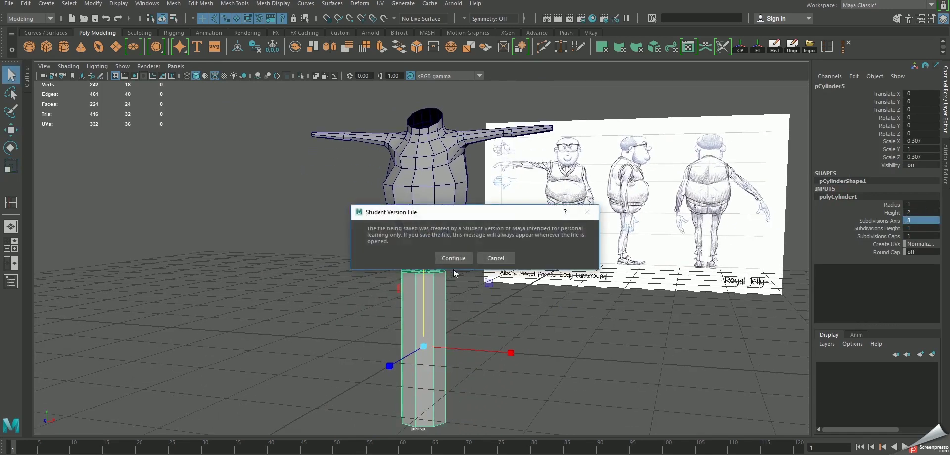
pyautogui.click(451, 260)
pyautogui.press('w')
pyautogui.moveTo(435, 257)
pyautogui.mouseDown()
pyautogui.moveTo(435, 215)
pyautogui.moveTo(476, 304)
pyautogui.moveTo(517, 306)
pyautogui.mouseUp()
# Step: In the front view, slim the leg to 0.07 by 0.56 and raise it to the torso
pyautogui.press('r')
pyautogui.press('w')
pyautogui.press('space')
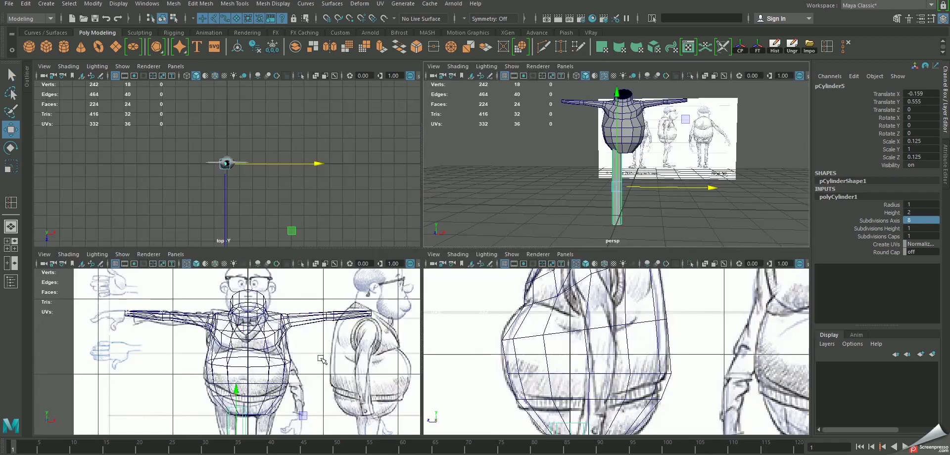
pyautogui.press('space')
pyautogui.keyDown('alt'); pyautogui.moveTo(447, 232); pyautogui.dragTo(442, 186, button='middle'); pyautogui.keyUp('alt')
pyautogui.press('r')
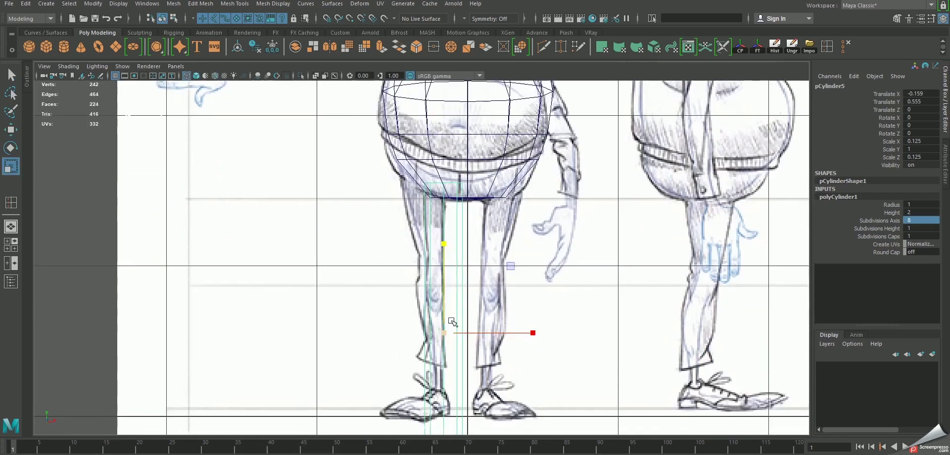
pyautogui.moveTo(444, 333); pyautogui.dragTo(378, 309)
pyautogui.press('w')
pyautogui.scroll(2, 462, 307)
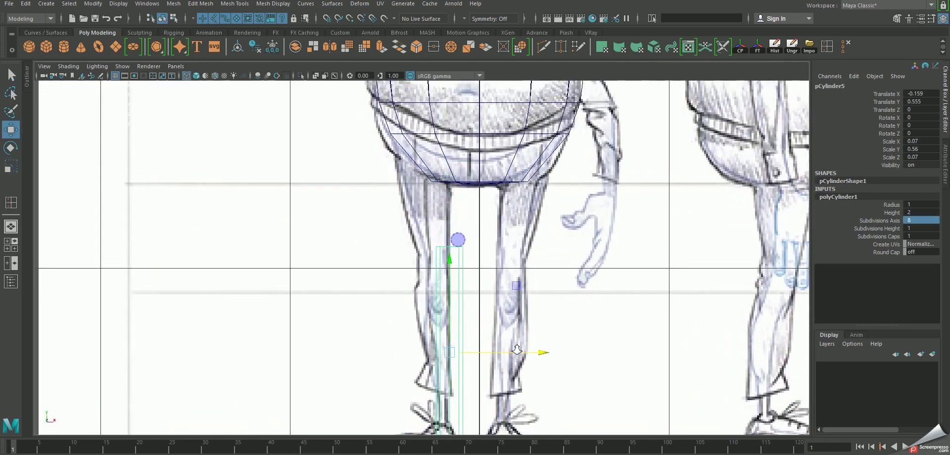
pyautogui.moveTo(456, 275); pyautogui.dragTo(457, 212)
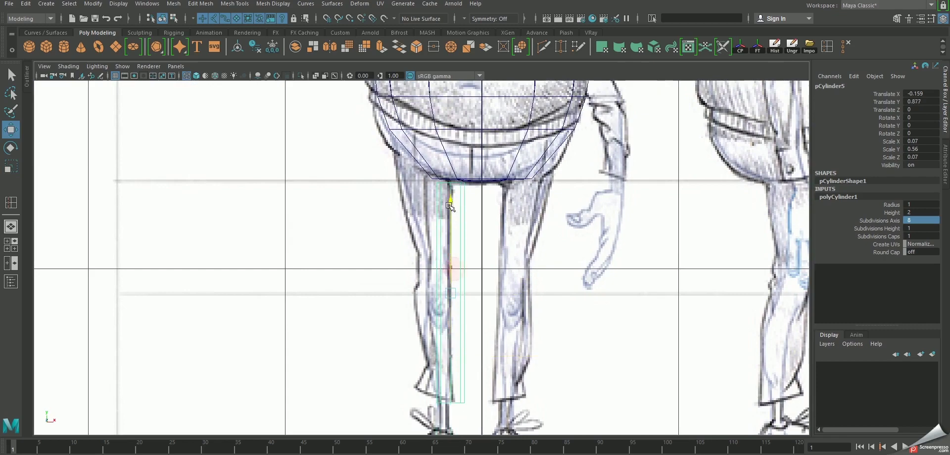
# Step: Select the torso's vertices and view its underside in perspective
pyautogui.click(452, 163)
pyautogui.press('F9')
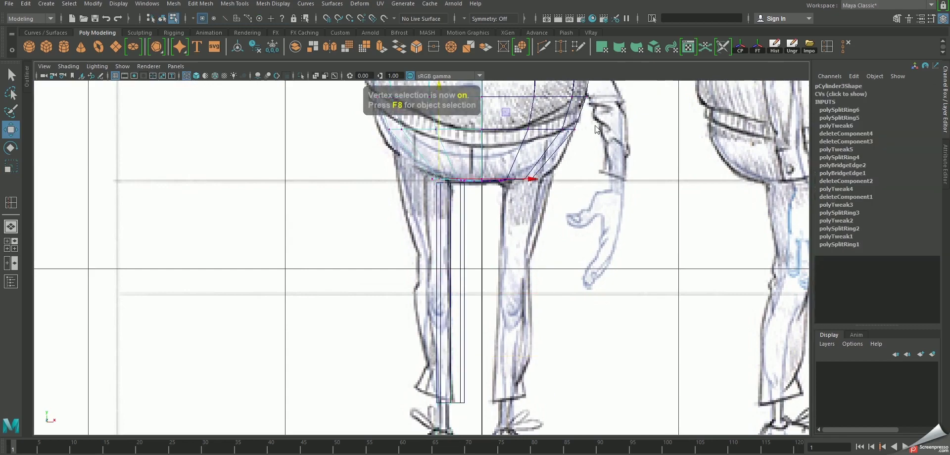
pyautogui.press('space')
pyautogui.press('space')
pyautogui.moveTo(598, 130)
pyautogui.keyDown('alt'); pyautogui.mouseDown()
pyautogui.moveTo(394, 139)
pyautogui.moveTo(460, 203)
pyautogui.moveTo(323, 198)
pyautogui.mouseUp(); pyautogui.keyUp('alt')
pyautogui.scroll(5, 394, 138)
# Step: Tilt and raise the torso's bottom-ring vertices so the crotch slopes toward the centre
pyautogui.keyDown('ctrl'); pyautogui.moveTo(432, 167); pyautogui.dragTo(433, 168); pyautogui.keyUp('ctrl')
pyautogui.moveTo(433, 169)
pyautogui.keyDown('alt'); pyautogui.mouseDown()
pyautogui.moveTo(418, 180)
pyautogui.moveTo(541, 186)
pyautogui.moveTo(637, 170)
pyautogui.moveTo(515, 172)
pyautogui.mouseUp(); pyautogui.keyUp('alt')
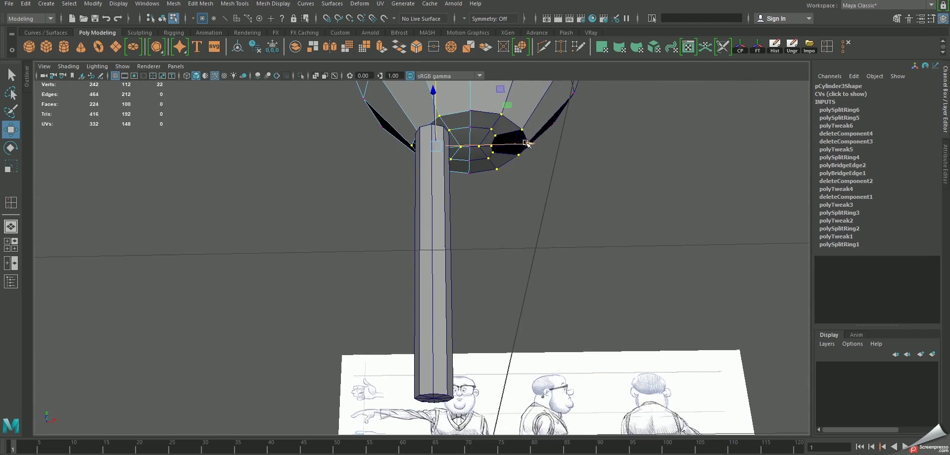
pyautogui.keyDown('alt'); pyautogui.moveTo(526, 143); pyautogui.dragTo(509, 148); pyautogui.keyUp('alt')
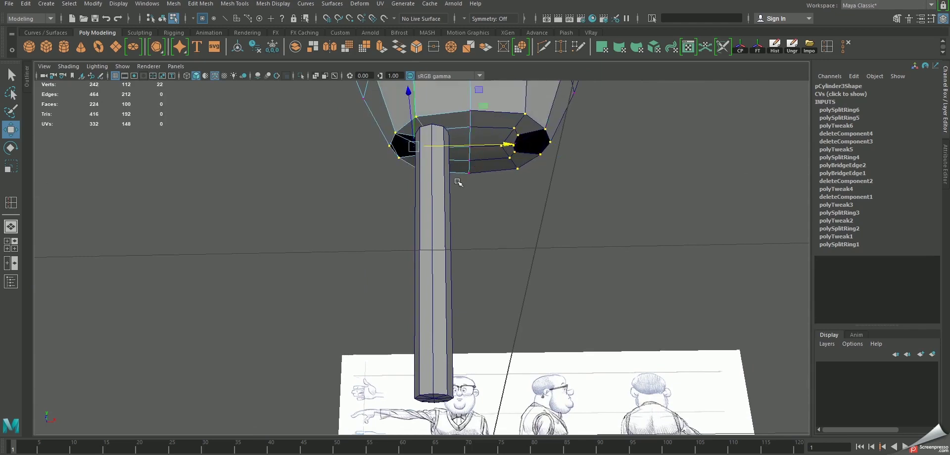
pyautogui.keyDown('alt'); pyautogui.moveTo(457, 182); pyautogui.dragTo(454, 209); pyautogui.keyUp('alt')
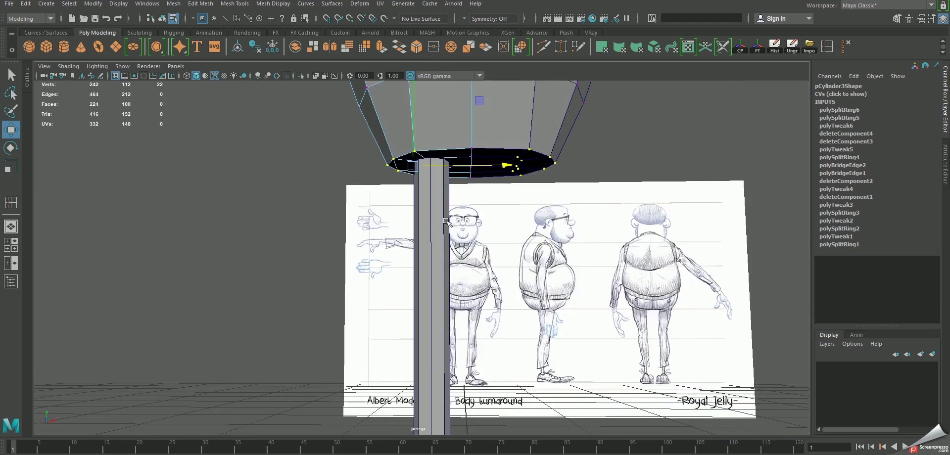
pyautogui.press('space')
pyautogui.press('space')
pyautogui.keyDown('alt'); pyautogui.moveTo(446, 208); pyautogui.dragTo(445, 342, button='middle'); pyautogui.keyUp('alt')
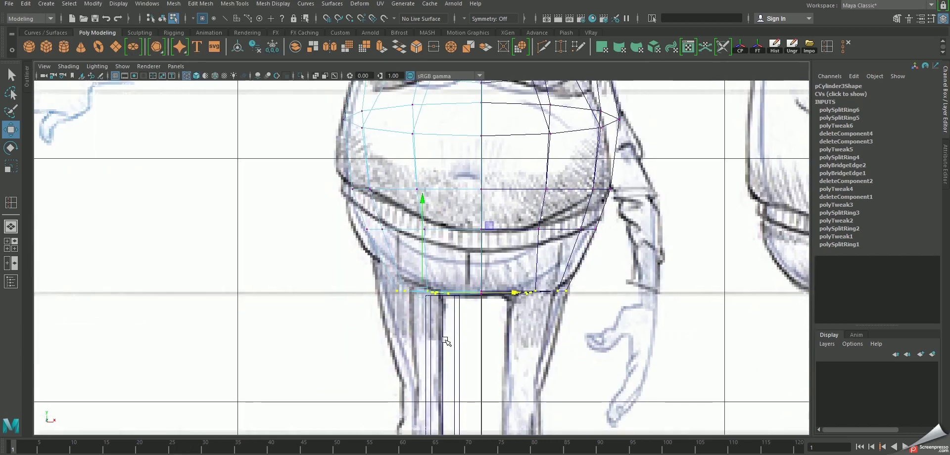
pyautogui.scroll(-3, 435, 295)
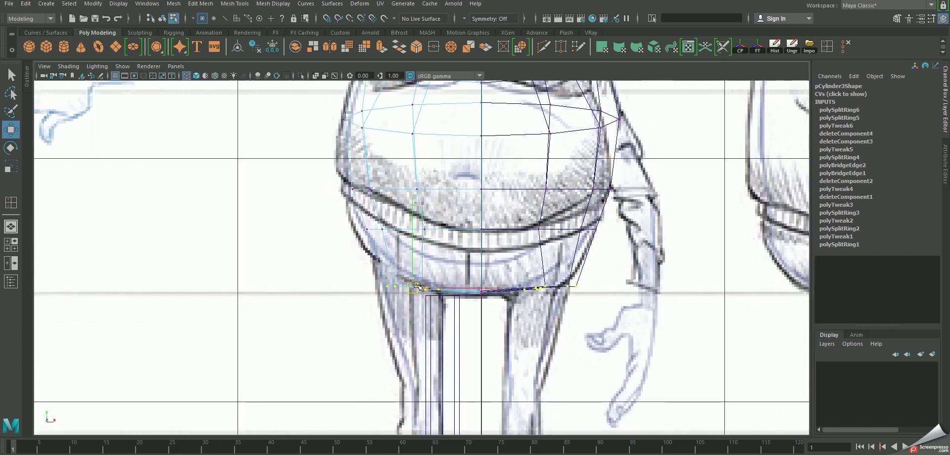
pyautogui.scroll(4, 440, 272)
pyautogui.scroll(1, 440, 272)
pyautogui.press('e')
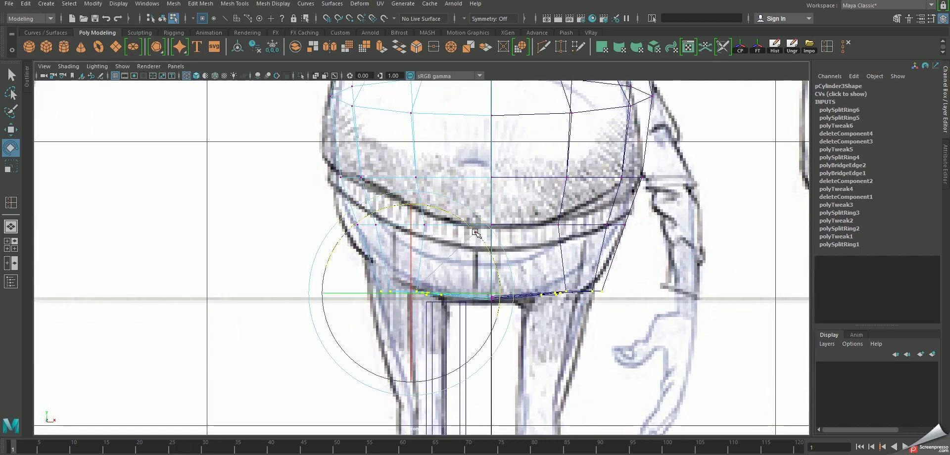
pyautogui.moveTo(475, 231); pyautogui.dragTo(492, 262)
pyautogui.press('w')
pyautogui.moveTo(417, 292)
pyautogui.mouseDown()
pyautogui.moveTo(408, 279)
pyautogui.moveTo(428, 284)
pyautogui.mouseUp()
pyautogui.press('r')
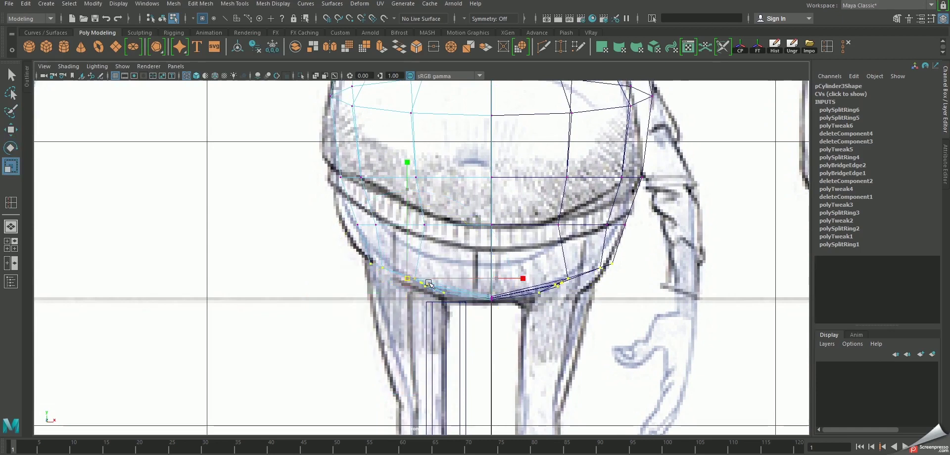
pyautogui.press('w')
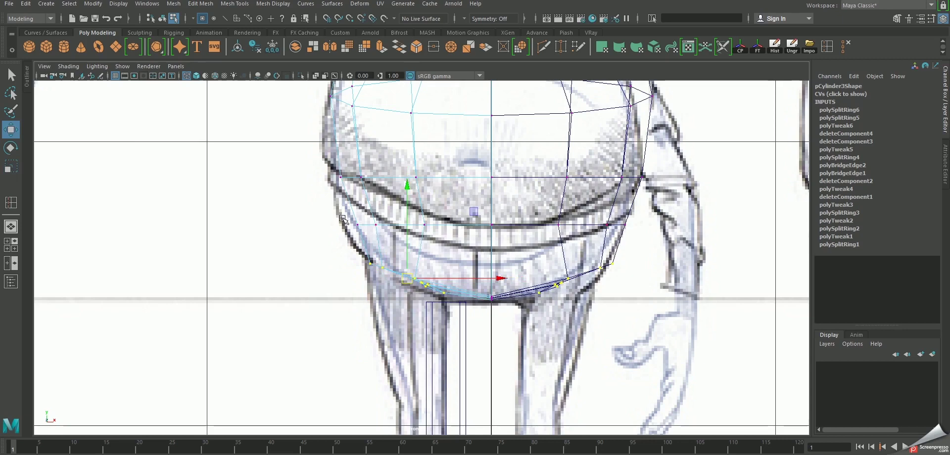
# Step: Adjust the waist, belly and chest edge loops to follow the drawn outline
pyautogui.doubleClick(473, 224)
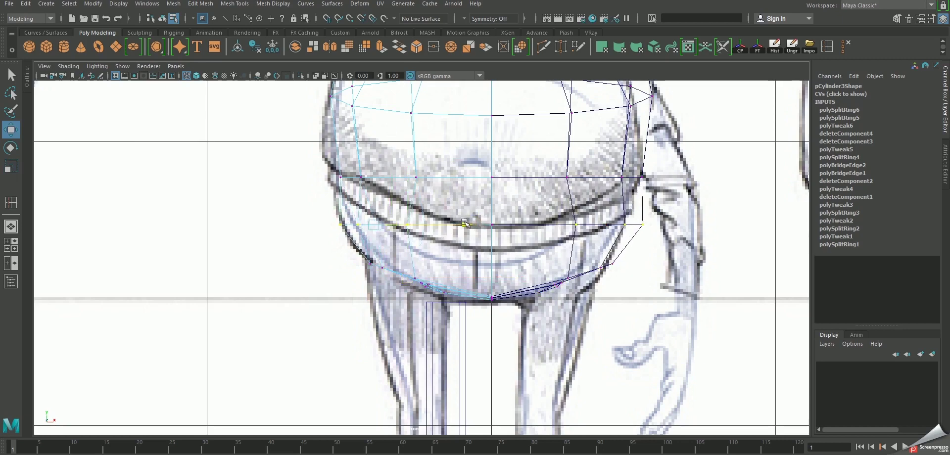
pyautogui.keyDown('alt'); pyautogui.moveTo(440, 159); pyautogui.dragTo(440, 239, button='middle'); pyautogui.keyUp('alt')
pyautogui.doubleClick(426, 257)
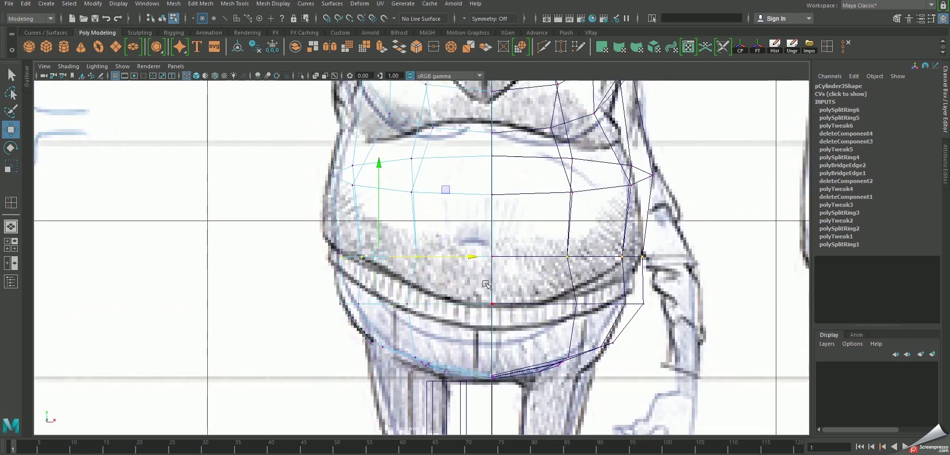
pyautogui.keyDown('alt'); pyautogui.moveTo(426, 173); pyautogui.dragTo(420, 218, button='middle'); pyautogui.keyUp('alt')
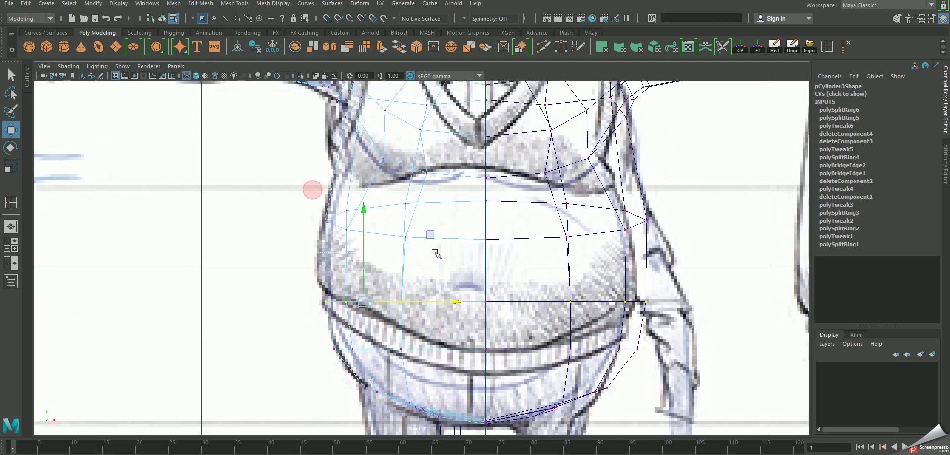
pyautogui.doubleClick(435, 252)
pyautogui.keyDown('alt'); pyautogui.moveTo(374, 166); pyautogui.dragTo(379, 218, button='middle'); pyautogui.keyUp('alt')
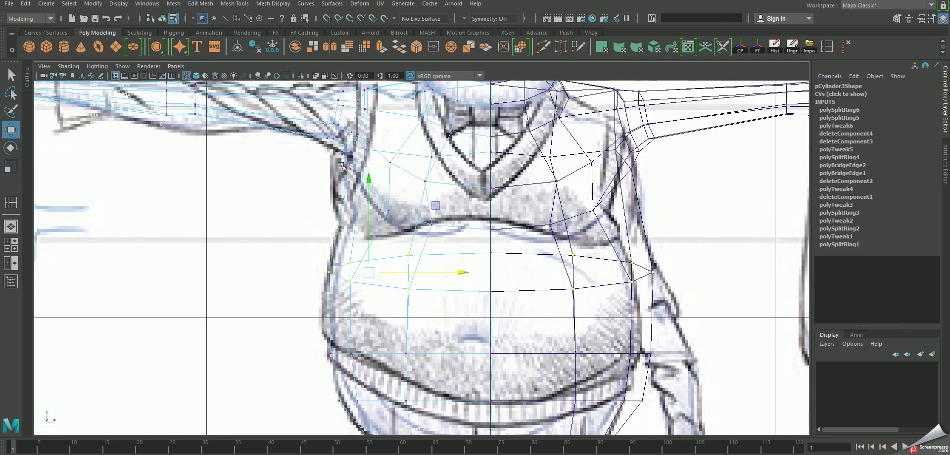
pyautogui.doubleClick(373, 182)
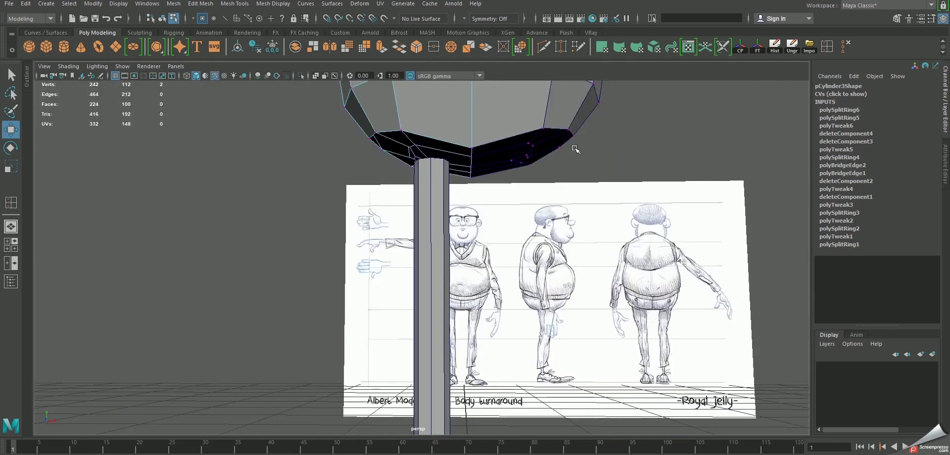
pyautogui.keyDown('alt'); pyautogui.moveTo(479, 148); pyautogui.dragTo(498, 212); pyautogui.keyUp('alt')
# Step: Select the leg cylinder and move it further left under the torso
pyautogui.scroll(3, 498, 212)
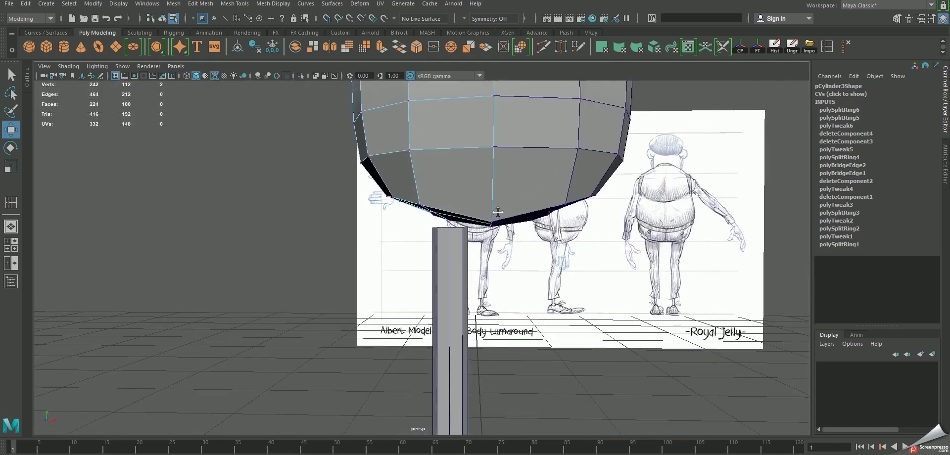
pyautogui.scroll(-2, 498, 212)
pyautogui.scroll(-4, 478, 201)
pyautogui.keyDown('alt'); pyautogui.moveTo(489, 160); pyautogui.dragTo(488, 166); pyautogui.keyUp('alt')
pyautogui.rightClick(435, 148)
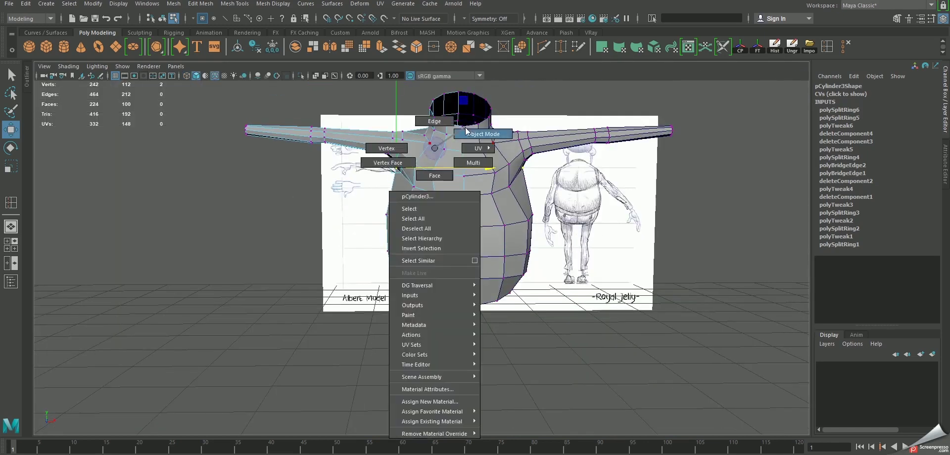
pyautogui.click(467, 131)
pyautogui.keyDown('alt'); pyautogui.moveTo(466, 131); pyautogui.dragTo(233, 213); pyautogui.keyUp('alt')
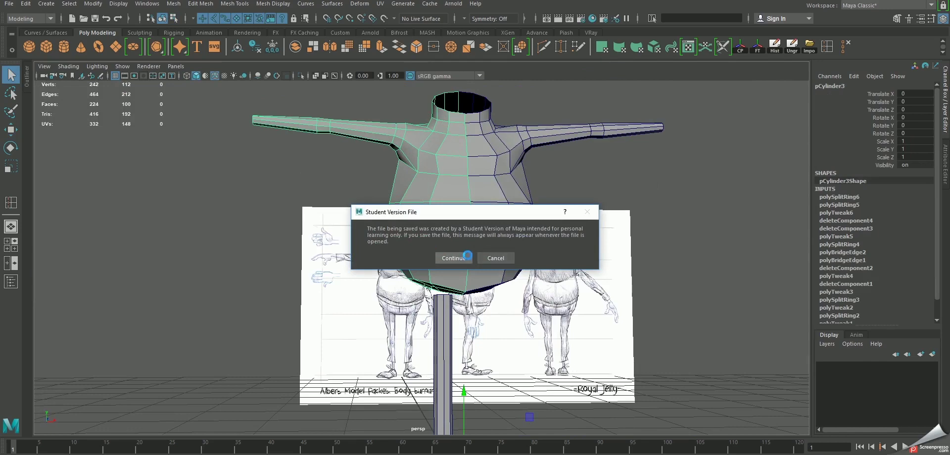
pyautogui.keyDown('alt'); pyautogui.moveTo(434, 186); pyautogui.dragTo(494, 270); pyautogui.keyUp('alt')
pyautogui.click(500, 277)
pyautogui.press('w')
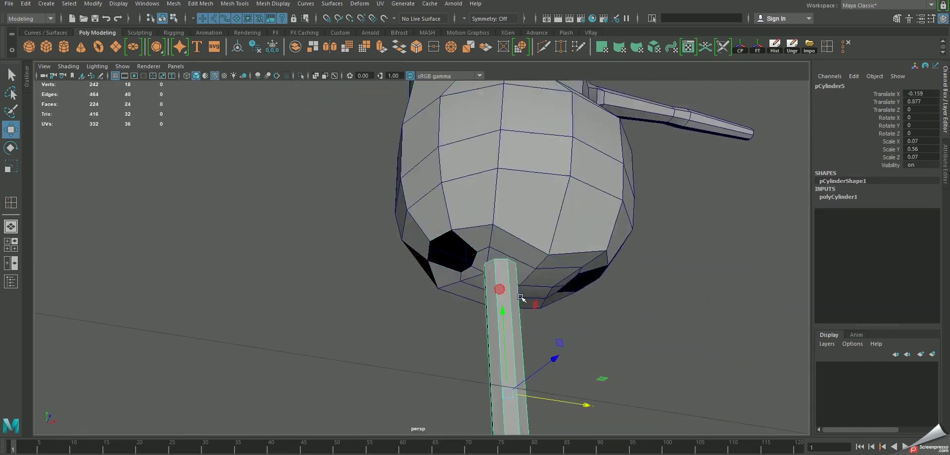
pyautogui.moveTo(521, 297)
pyautogui.keyDown('alt'); pyautogui.mouseDown()
pyautogui.moveTo(484, 303)
pyautogui.moveTo(483, 255)
pyautogui.mouseUp(); pyautogui.keyUp('alt')
pyautogui.moveTo(525, 325)
pyautogui.mouseDown()
pyautogui.moveTo(500, 323)
pyautogui.moveTo(495, 280)
pyautogui.moveTo(539, 277)
pyautogui.moveTo(535, 292)
pyautogui.moveTo(566, 278)
pyautogui.moveTo(555, 278)
pyautogui.moveTo(544, 238)
pyautogui.mouseUp()
pyautogui.press('space')
pyautogui.press('space')
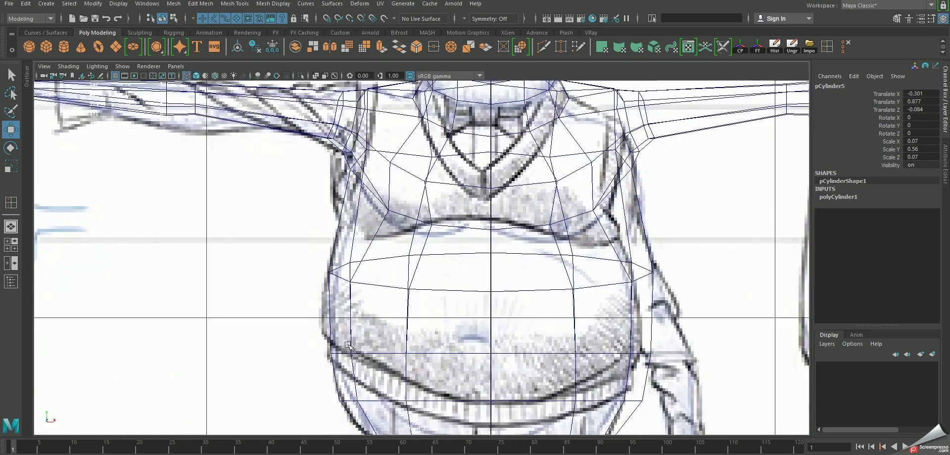
pyautogui.keyDown('alt'); pyautogui.moveTo(292, 357); pyautogui.dragTo(346, 129, button='middle'); pyautogui.keyUp('alt')
pyautogui.scroll(1, 381, 274)
pyautogui.scroll(1, 381, 273)
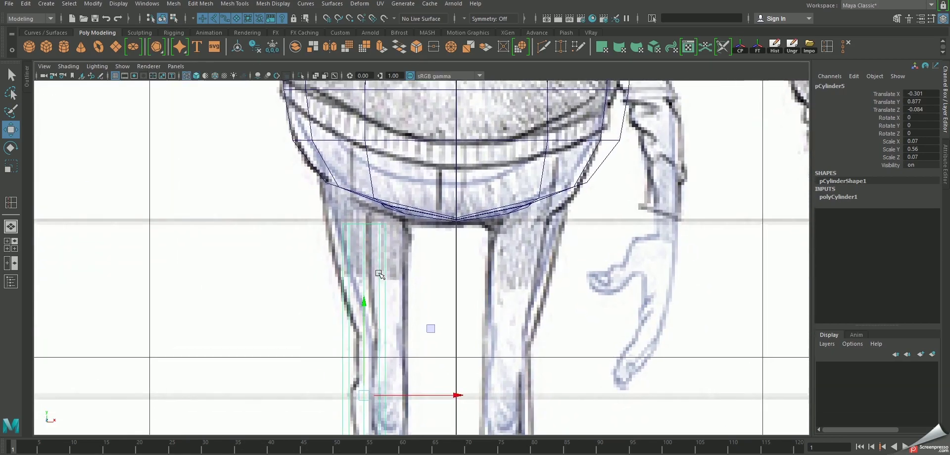
# Step: Delete the leg cylinder's top cap face
pyautogui.press('F11')
pyautogui.moveTo(317, 206); pyautogui.dragTo(404, 248)
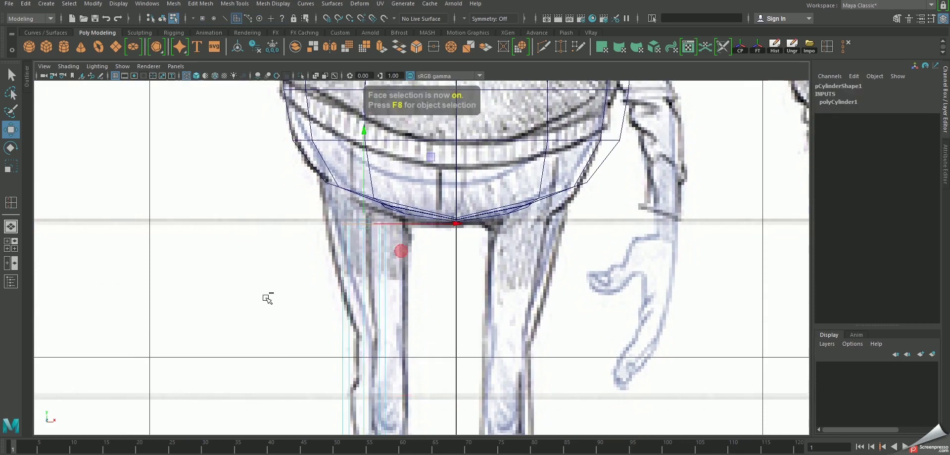
pyautogui.press('space')
pyautogui.press('space')
pyautogui.scroll(2, 490, 281)
pyautogui.scroll(1, 515, 310)
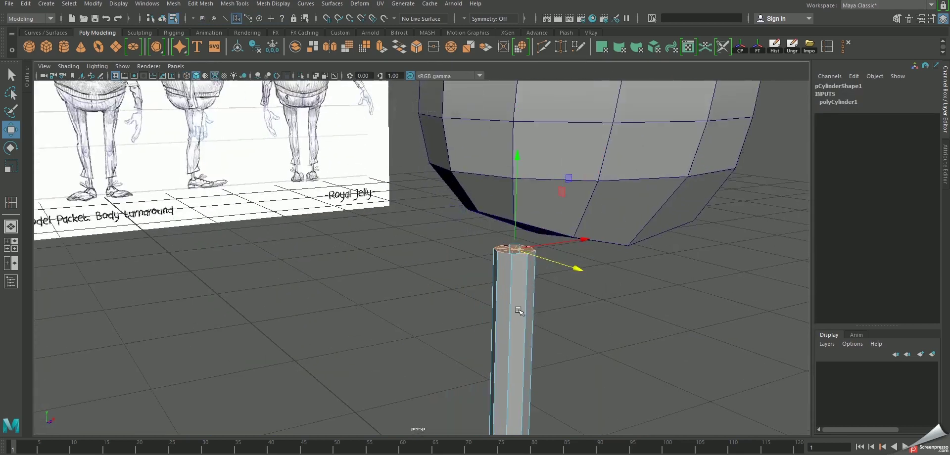
pyautogui.press('Delete')
pyautogui.press('f')
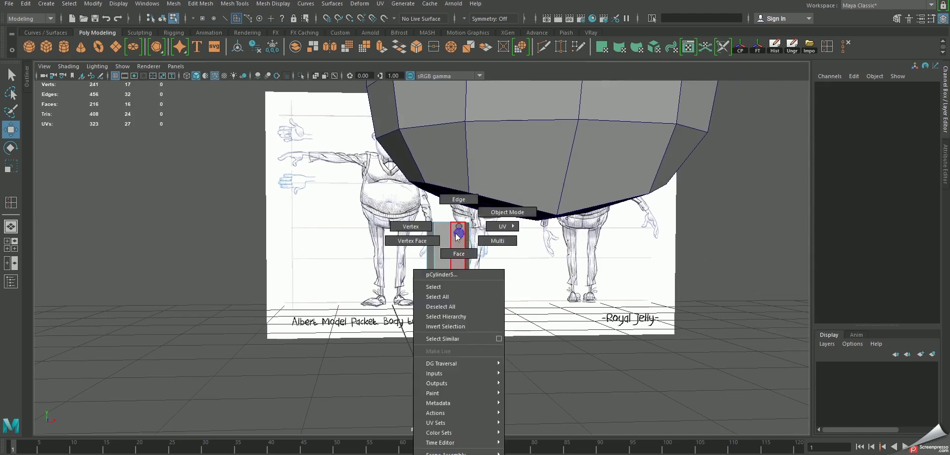
# Step: Raise the leg's top vertex ring to meet the torso's underside
pyautogui.moveTo(456, 218); pyautogui.dragTo(435, 268, button='right')
pyautogui.press('space')
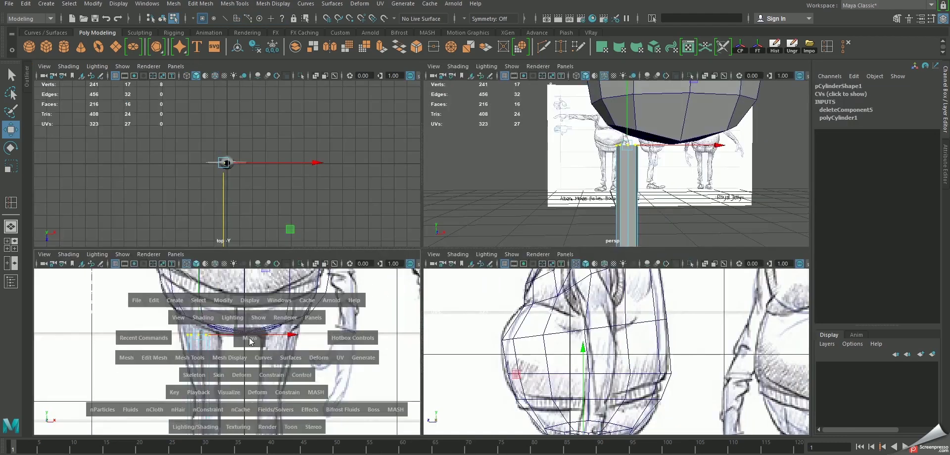
pyautogui.press('space')
pyautogui.scroll(2, 364, 296)
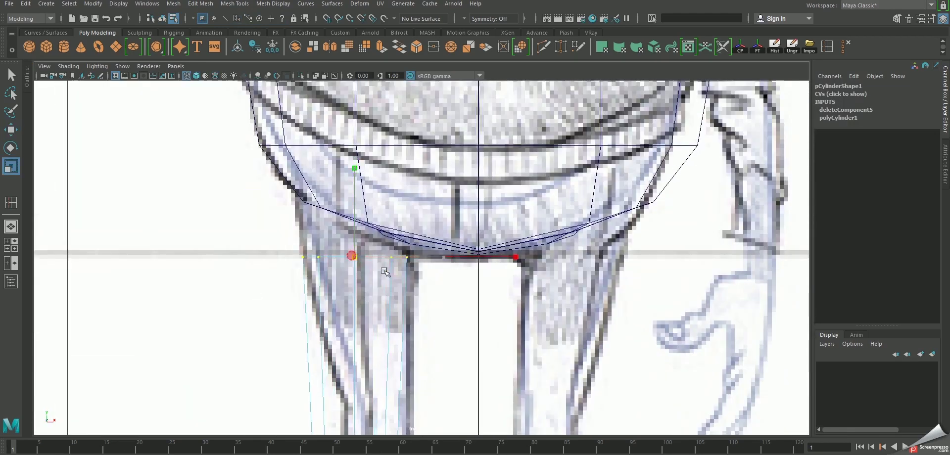
pyautogui.scroll(1, 426, 264)
pyautogui.press('e')
pyautogui.press('w')
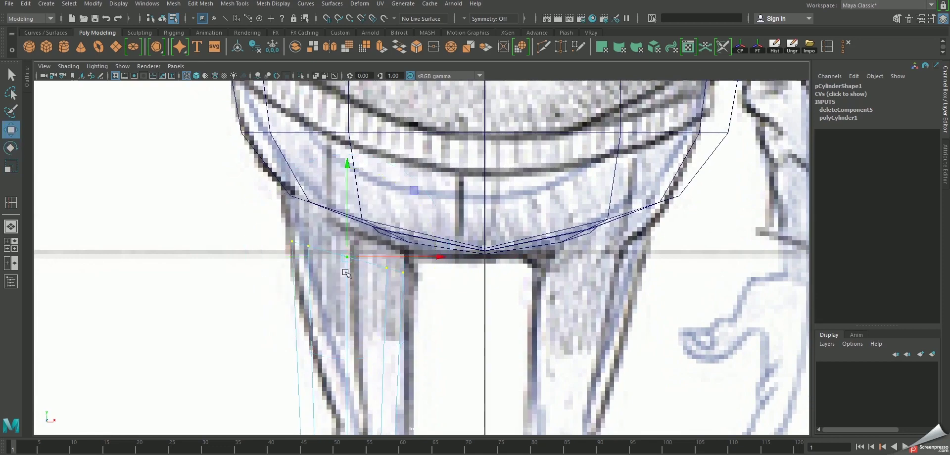
pyautogui.moveTo(347, 256); pyautogui.dragTo(349, 229)
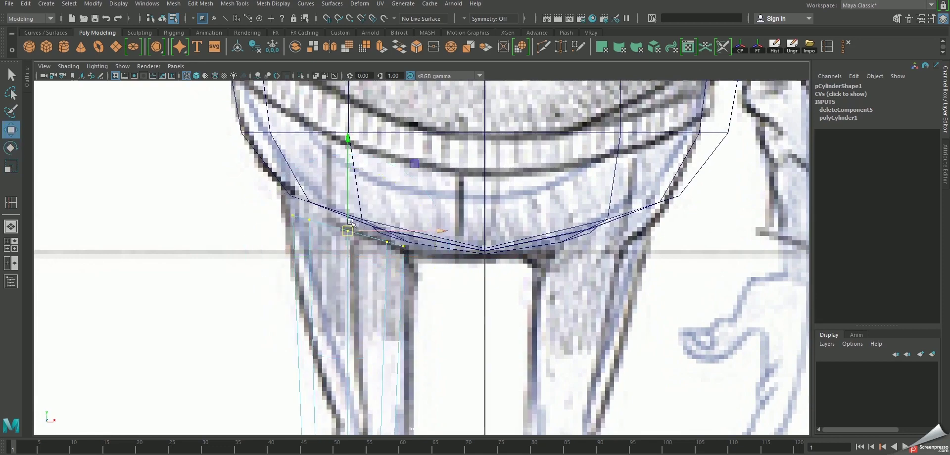
pyautogui.scroll(-2, 350, 223)
pyautogui.scroll(-5, 337, 232)
pyautogui.scroll(3, 327, 239)
pyautogui.scroll(2, 352, 301)
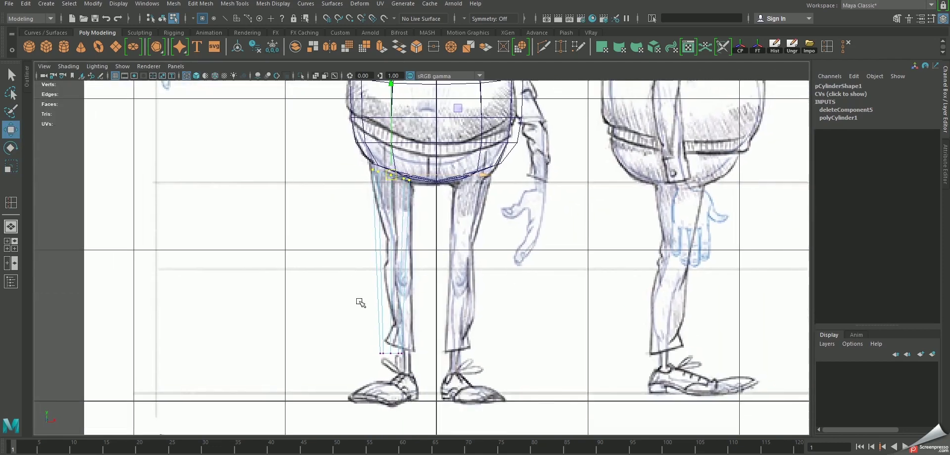
# Step: Scale the leg's bottom vertex ring inward to narrow the ankle
pyautogui.moveTo(348, 310)
pyautogui.mouseDown()
pyautogui.moveTo(431, 371)
pyautogui.moveTo(404, 375)
pyautogui.mouseUp()
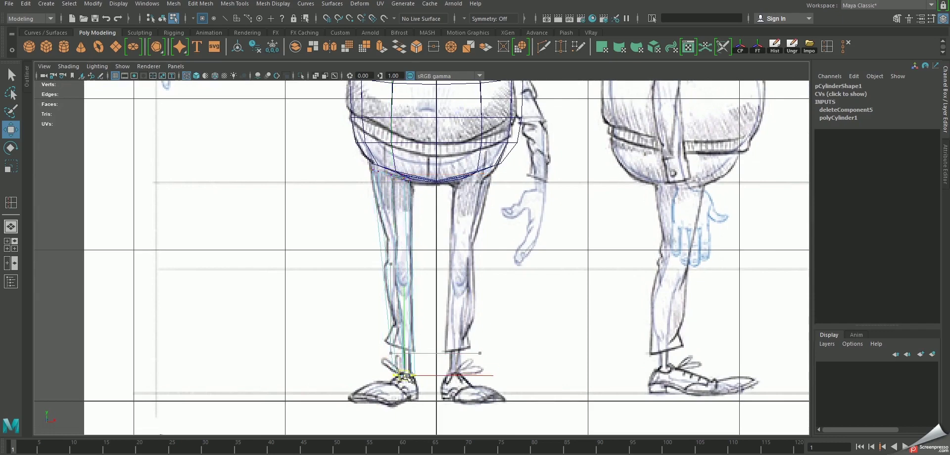
pyautogui.scroll(1, 405, 377)
pyautogui.press('r')
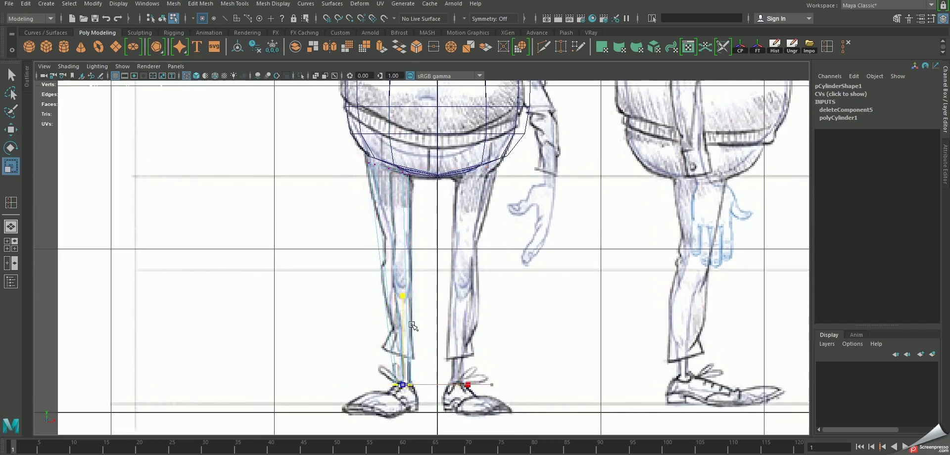
pyautogui.moveTo(399, 381); pyautogui.dragTo(409, 386)
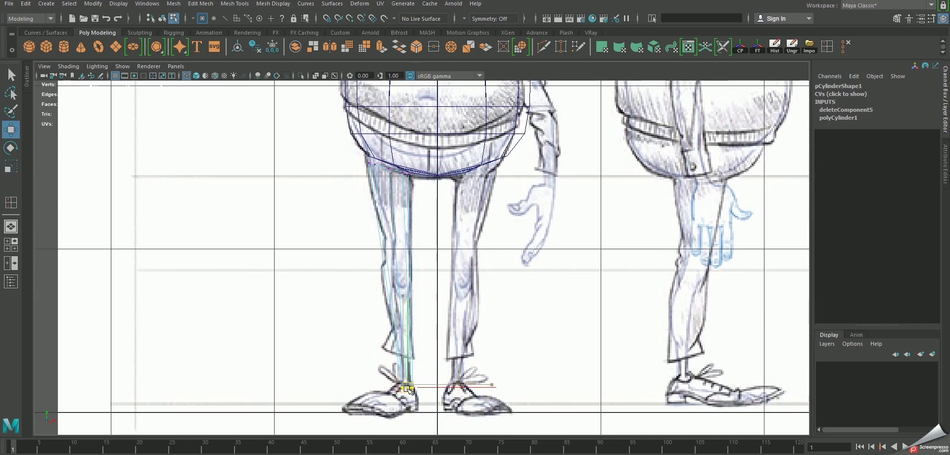
pyautogui.scroll(1, 376, 242)
pyautogui.rightClick(388, 219)
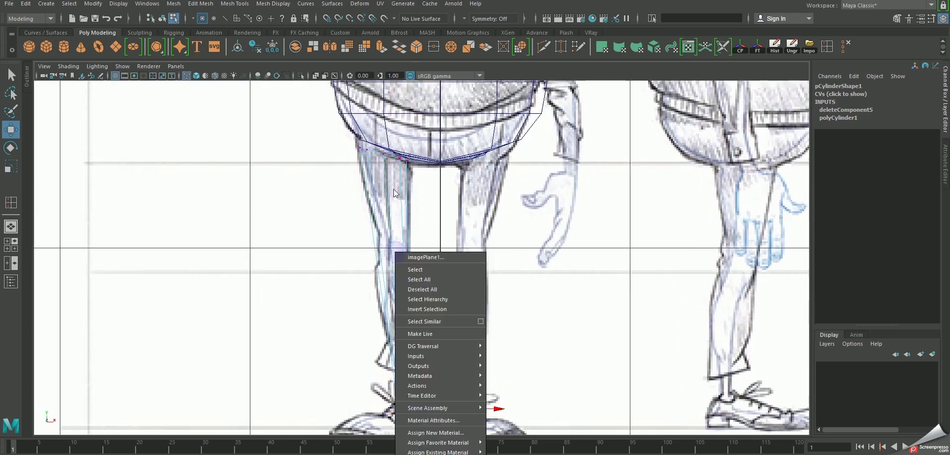
pyautogui.rightClick(388, 219)
# Step: Split a new edge loop around the leg's calf
pyautogui.moveTo(388, 218); pyautogui.dragTo(387, 190, button='right')
pyautogui.click(393, 232)
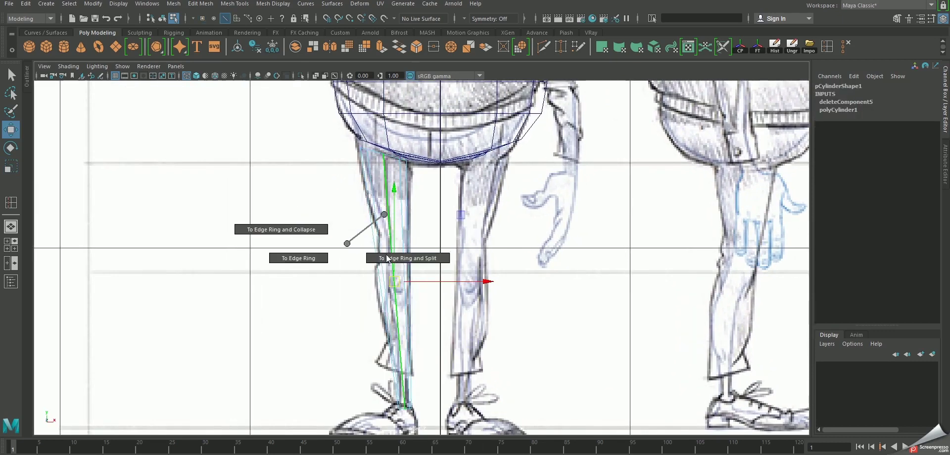
pyautogui.keyDown('shift'); pyautogui.moveTo(393, 242); pyautogui.dragTo(282, 228, button='right'); pyautogui.keyUp('shift')
pyautogui.scroll(1, 398, 257)
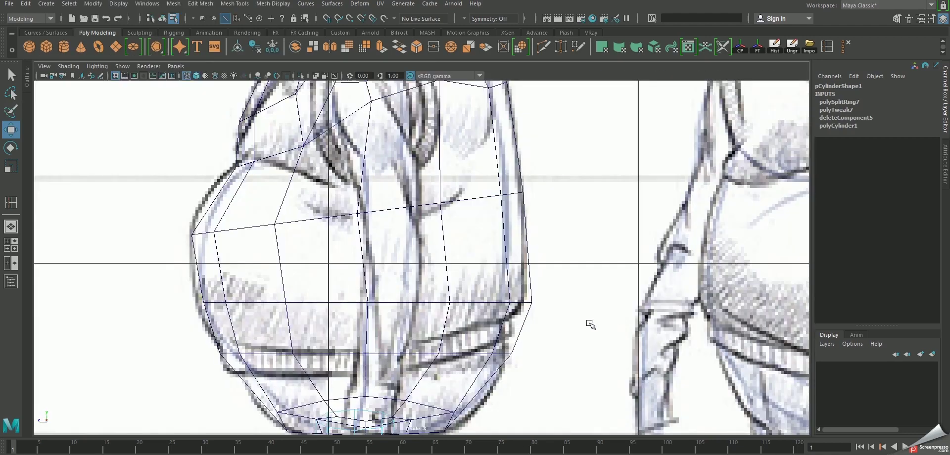
pyautogui.scroll(2, 391, 220)
pyautogui.scroll(-3, 388, 210)
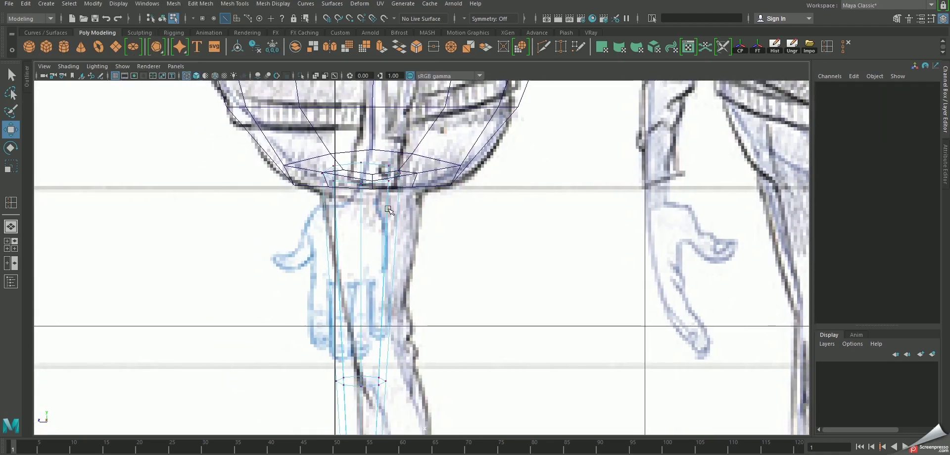
# Step: Shift the leg's ankle vertex row to match the side-view reference
pyautogui.press('F9')
pyautogui.keyDown('alt'); pyautogui.moveTo(410, 297); pyautogui.dragTo(493, 265, button='middle'); pyautogui.keyUp('alt')
pyautogui.scroll(-2, 470, 254)
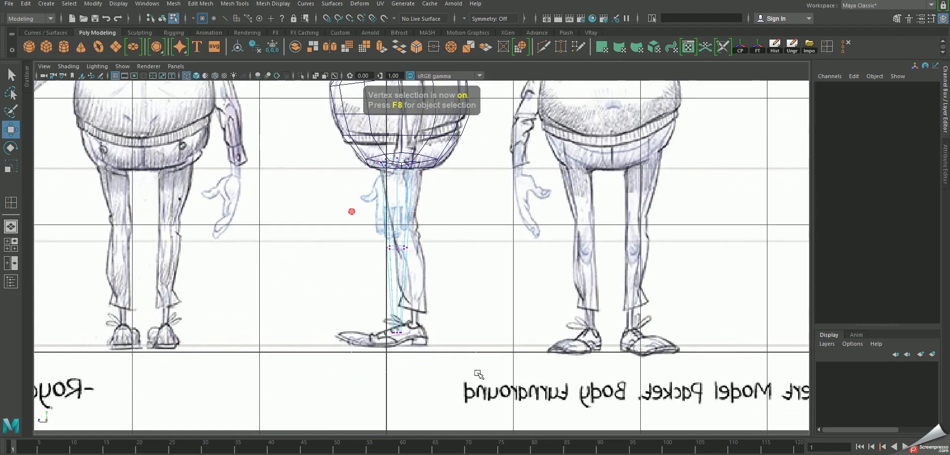
pyautogui.moveTo(480, 375); pyautogui.dragTo(352, 212)
pyautogui.scroll(2, 352, 212)
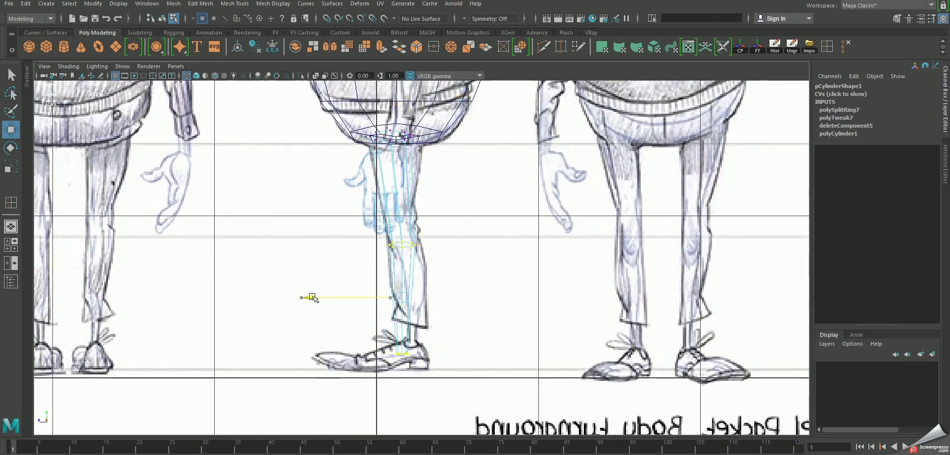
pyautogui.scroll(-2, 312, 277)
pyautogui.scroll(3, 337, 302)
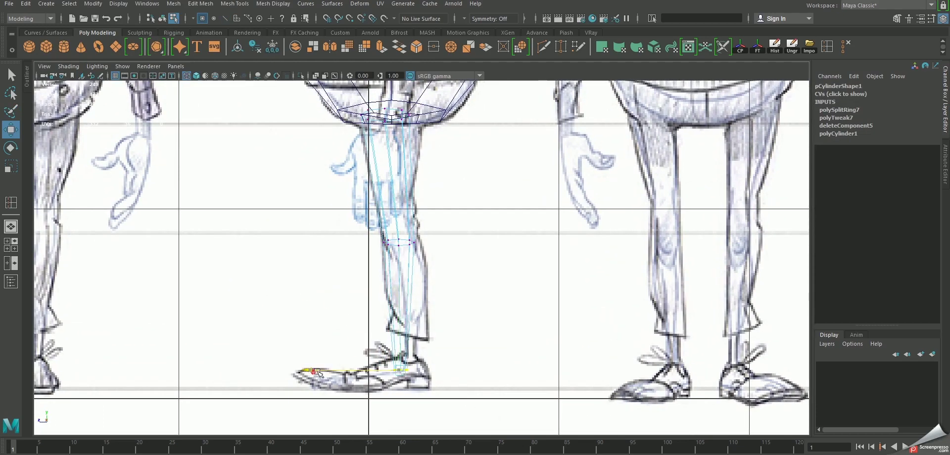
pyautogui.moveTo(318, 372); pyautogui.dragTo(326, 373)
pyautogui.scroll(-2, 327, 373)
pyautogui.scroll(4, 380, 265)
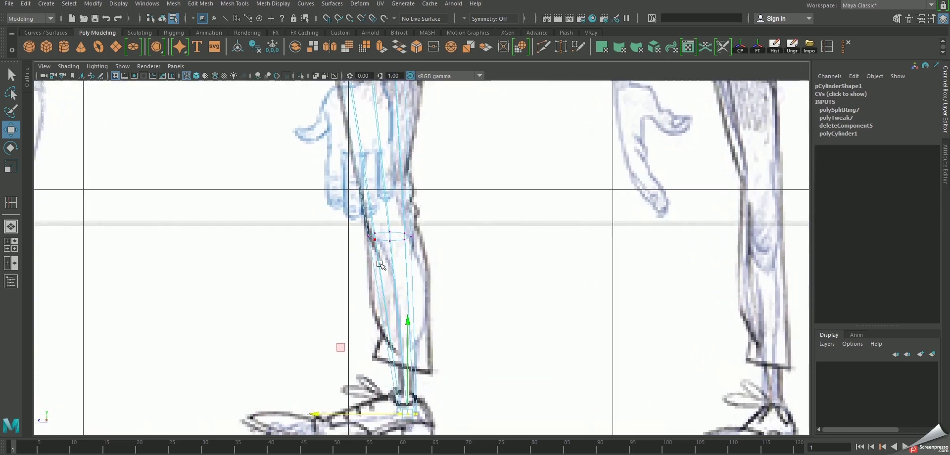
pyautogui.scroll(-2, 419, 239)
# Step: Pull the knee vertex ring inward, then return to object mode
pyautogui.moveTo(416, 213); pyautogui.dragTo(301, 272)
pyautogui.scroll(3, 342, 227)
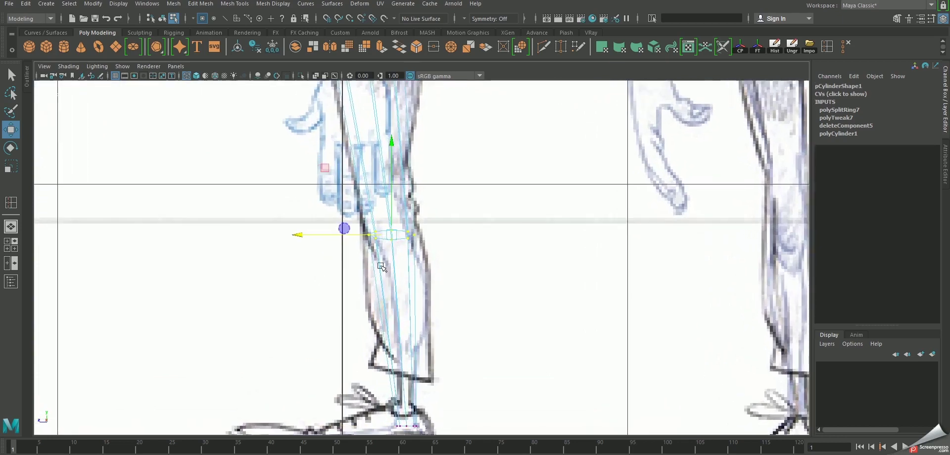
pyautogui.moveTo(403, 232); pyautogui.dragTo(408, 225, button='right')
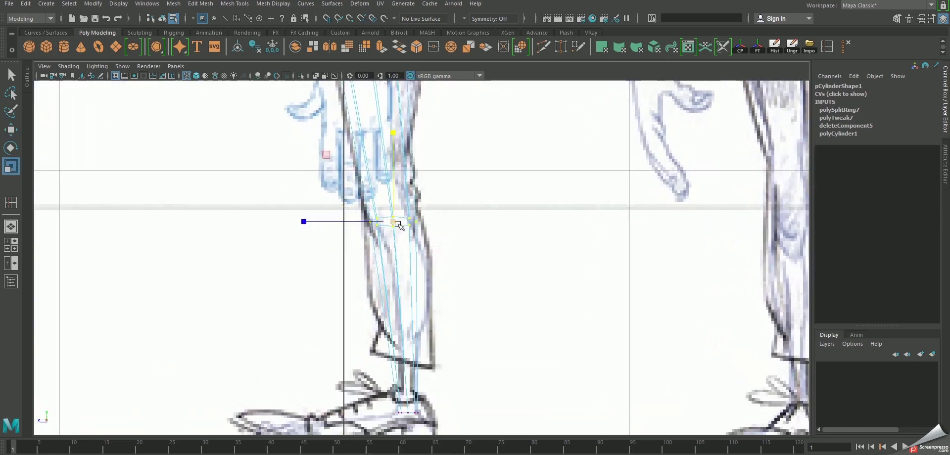
pyautogui.moveTo(398, 225); pyautogui.dragTo(391, 224)
pyautogui.press('w')
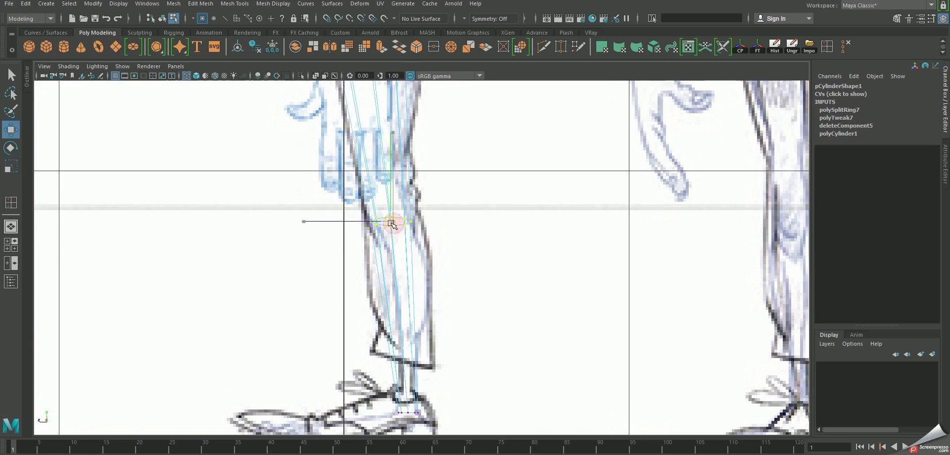
pyautogui.press('F8')
pyautogui.keyDown('shift'); pyautogui.moveTo(405, 225); pyautogui.dragTo(412, 252, button='right'); pyautogui.keyUp('shift')
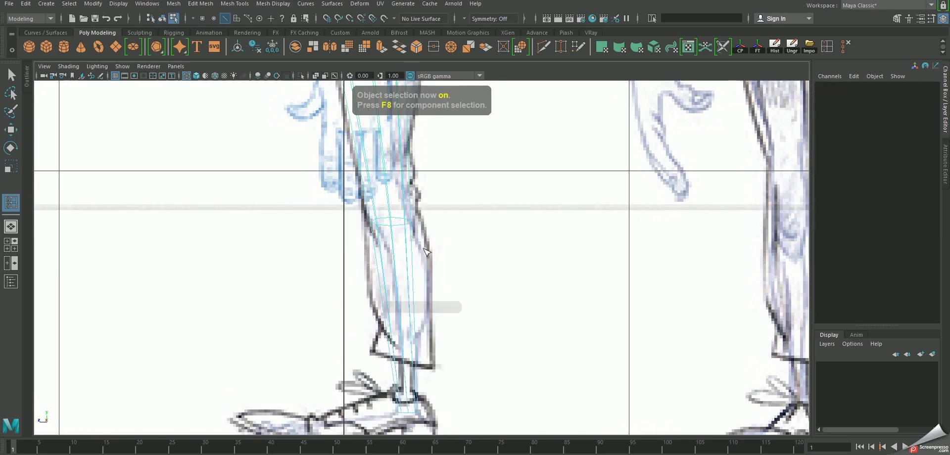
# Step: Insert an edge loop on the lower leg, move it out toward the calf and flatten it vertically
pyautogui.click(417, 249)
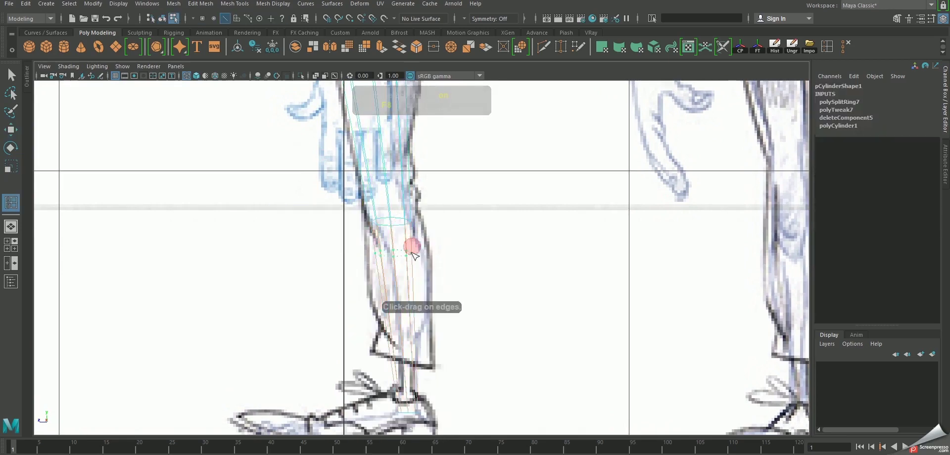
pyautogui.press('w')
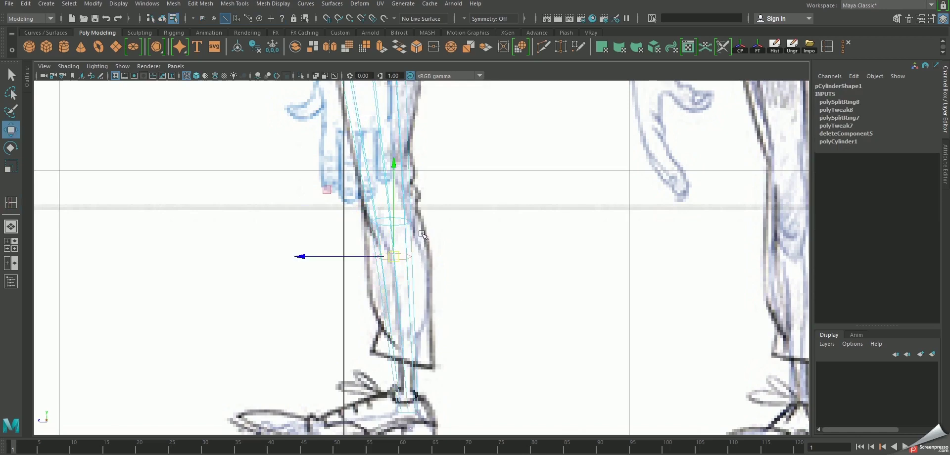
pyautogui.keyDown('alt'); pyautogui.moveTo(422, 234); pyautogui.dragTo(419, 244, button='middle'); pyautogui.keyUp('alt')
pyautogui.moveTo(331, 261)
pyautogui.mouseDown()
pyautogui.moveTo(356, 263)
pyautogui.moveTo(300, 253)
pyautogui.moveTo(324, 254)
pyautogui.mouseUp()
pyautogui.press('r')
pyautogui.press('w')
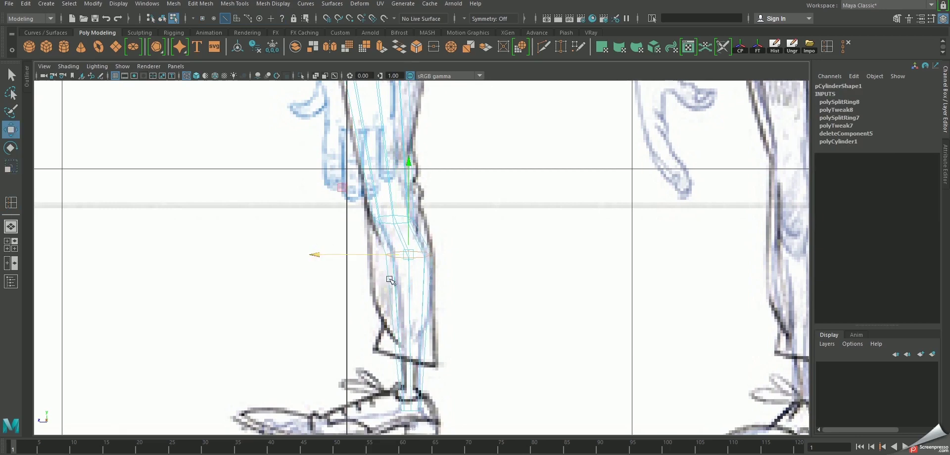
pyautogui.scroll(1, 389, 279)
pyautogui.keyDown('alt'); pyautogui.moveTo(396, 255); pyautogui.dragTo(399, 210, button='middle'); pyautogui.keyUp('alt')
pyautogui.press('r')
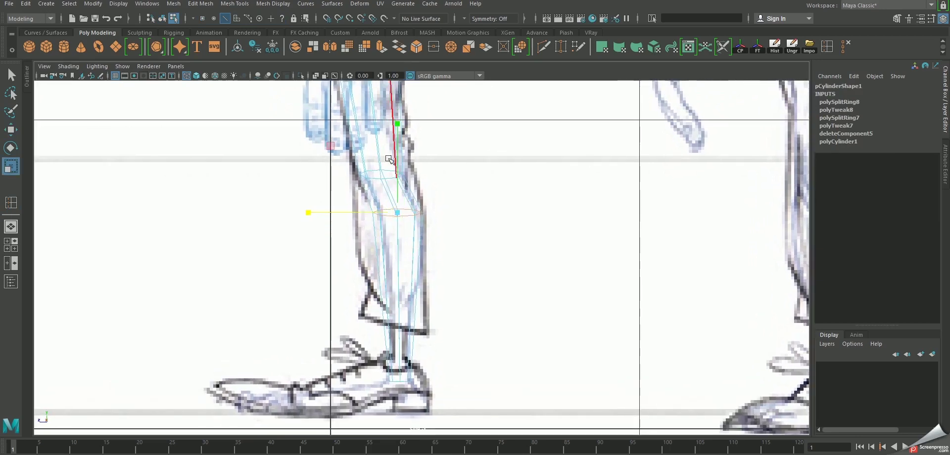
pyautogui.moveTo(396, 126); pyautogui.dragTo(392, 186)
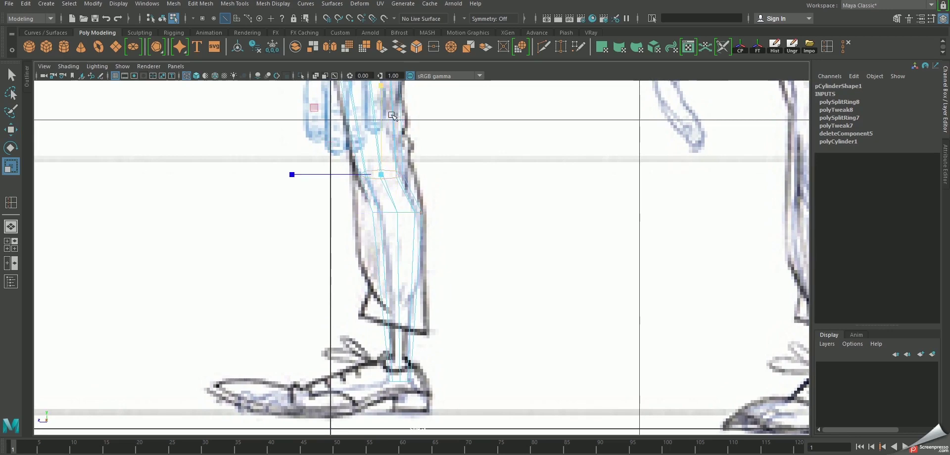
pyautogui.keyDown('alt'); pyautogui.moveTo(391, 115); pyautogui.dragTo(393, 154, button='middle'); pyautogui.keyUp('alt')
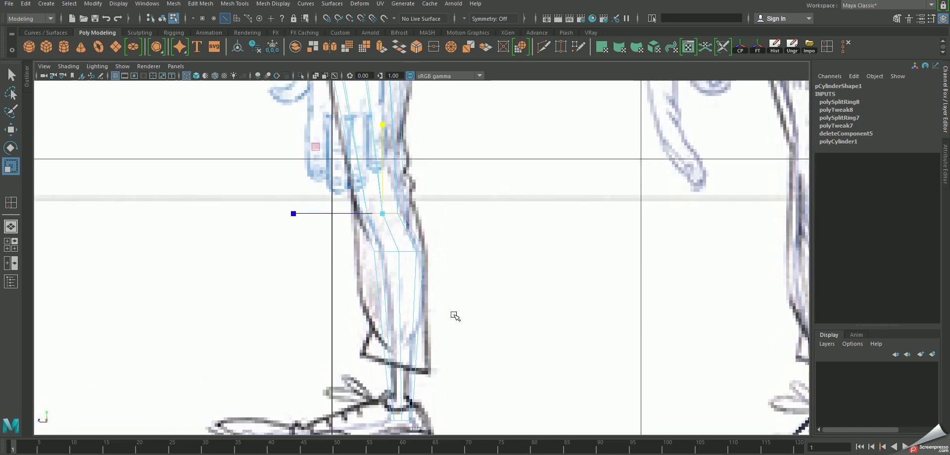
# Step: Add another edge loop across the lower leg and constrain its move to the X direction
pyautogui.click(405, 250)
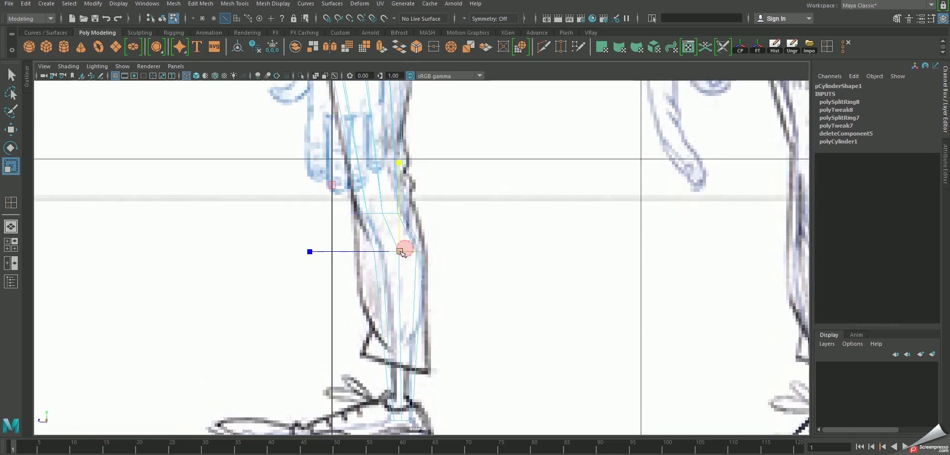
pyautogui.scroll(1, 421, 258)
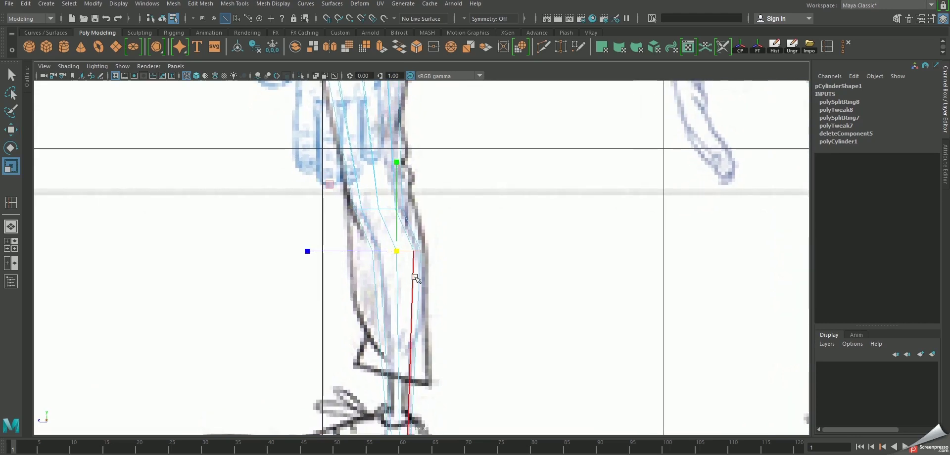
pyautogui.moveTo(397, 236)
pyautogui.mouseDown(button='right')
pyautogui.moveTo(432, 225)
pyautogui.moveTo(425, 257)
pyautogui.moveTo(381, 267)
pyautogui.mouseUp(button='right')
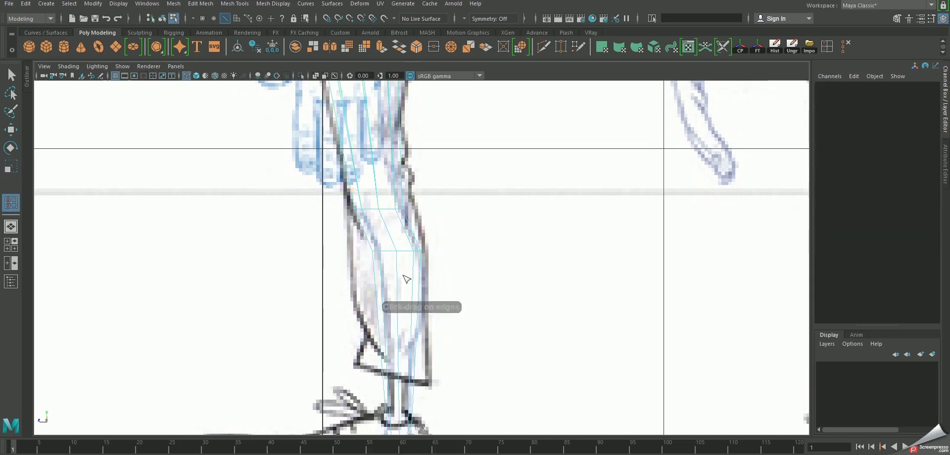
pyautogui.click(413, 285)
pyautogui.press('r')
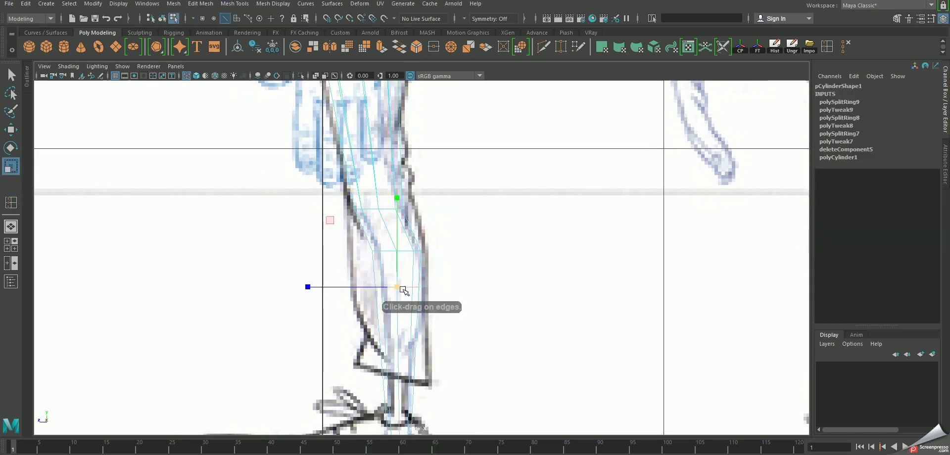
pyautogui.press('w')
pyautogui.click(319, 289)
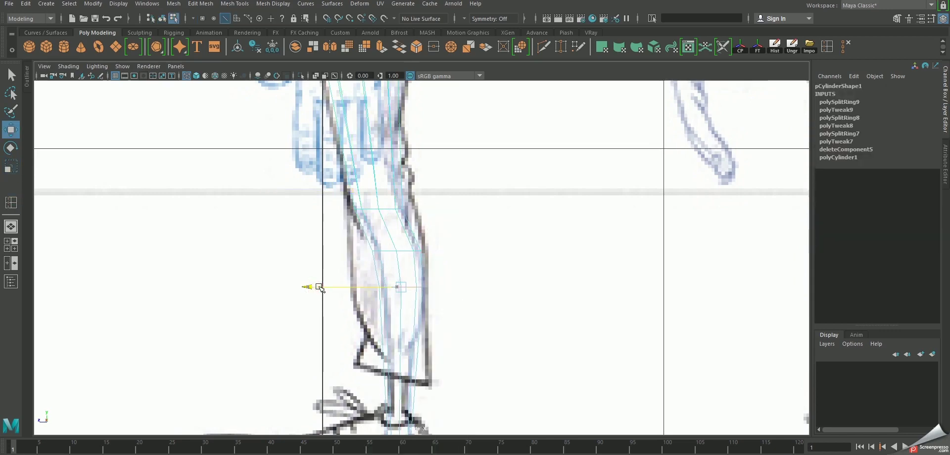
# Step: Shift the higher leg loop right to match the reference leg outline, then select the upper edge ring
pyautogui.scroll(2, 335, 314)
pyautogui.scroll(2, 376, 297)
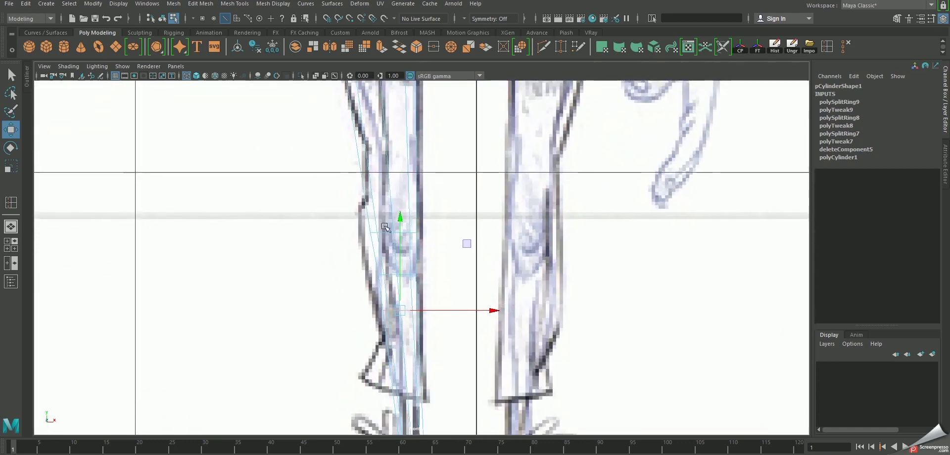
pyautogui.scroll(2, 400, 286)
pyautogui.click(403, 277)
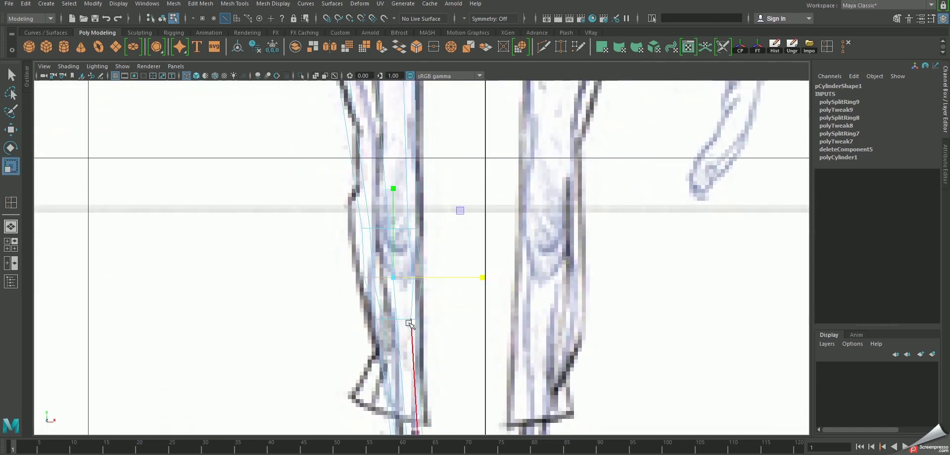
pyautogui.moveTo(470, 349); pyautogui.dragTo(511, 346, button='middle')
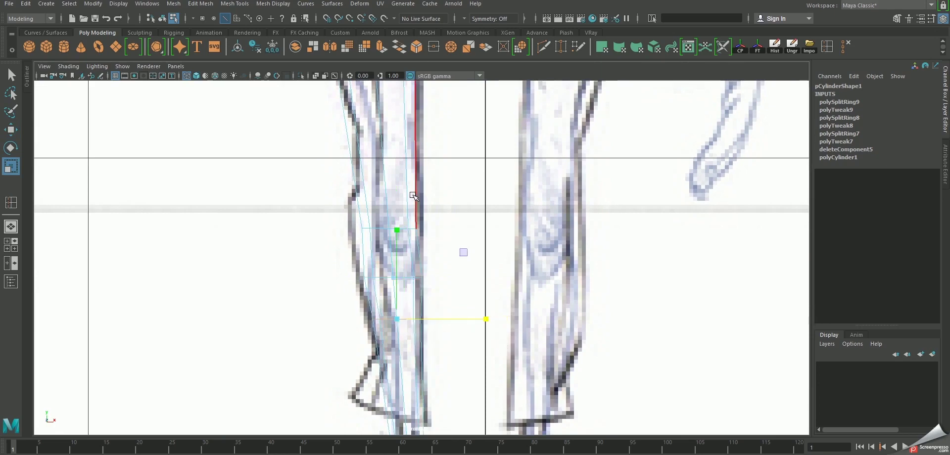
pyautogui.keyDown('alt'); pyautogui.moveTo(413, 196); pyautogui.dragTo(429, 271, button='middle'); pyautogui.keyUp('alt')
pyautogui.click(419, 145)
pyautogui.keyDown('ctrl'); pyautogui.moveTo(417, 145); pyautogui.dragTo(439, 200, button='right'); pyautogui.keyUp('ctrl')
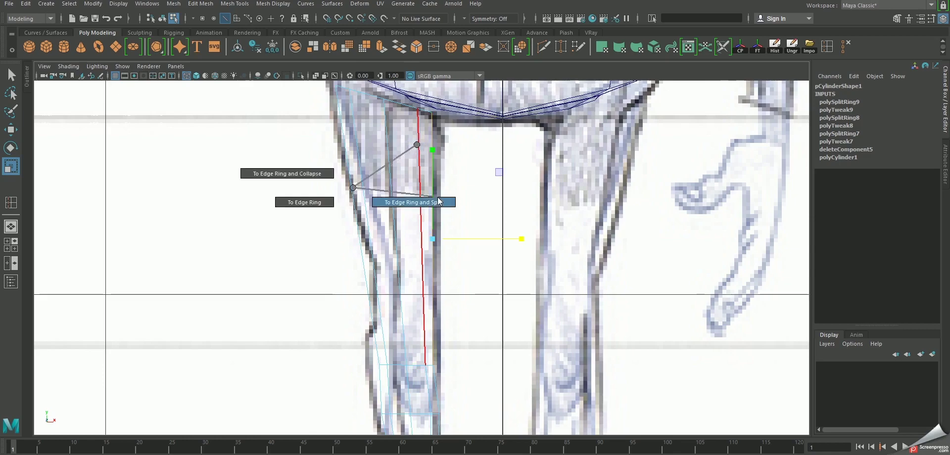
pyautogui.press('space')
pyautogui.press('space')
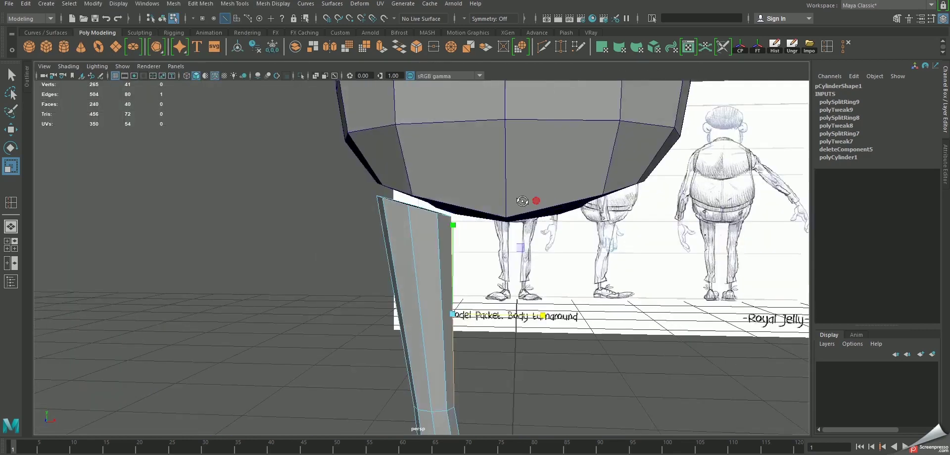
# Step: Return the leg to object mode and save the scene, confirming the student-version prompt
pyautogui.rightClick(400, 228)
pyautogui.click(448, 212)
pyautogui.moveTo(448, 212)
pyautogui.keyDown('alt'); pyautogui.mouseDown()
pyautogui.moveTo(384, 249)
pyautogui.moveTo(468, 203)
pyautogui.mouseUp(); pyautogui.keyUp('alt')
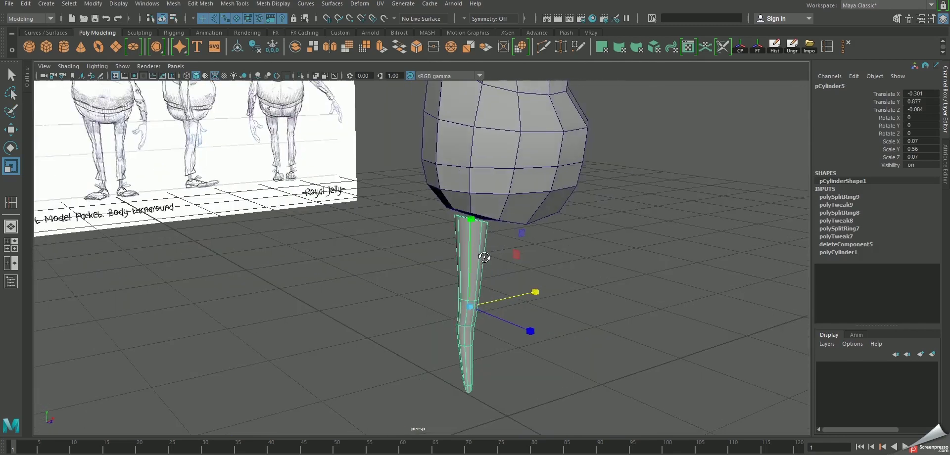
pyautogui.scroll(3, 556, 295)
pyautogui.hotkey('ctrl', 's')
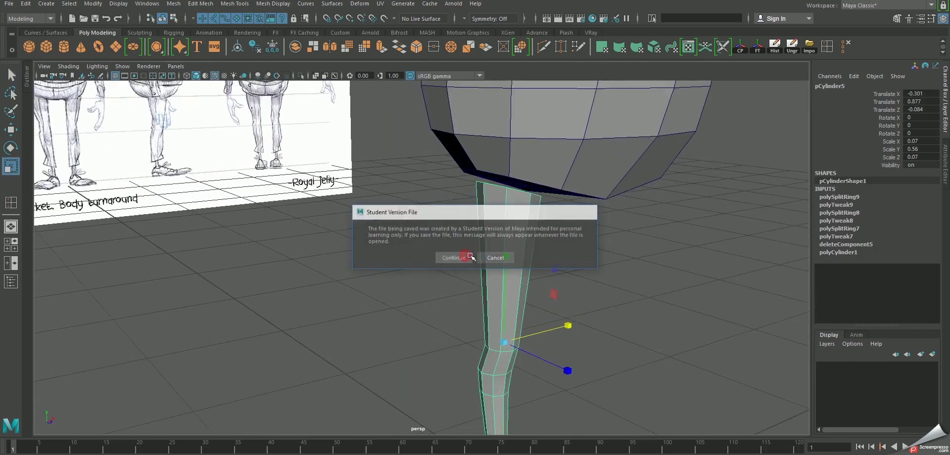
pyautogui.click(454, 257)
# Step: Inspect the join by selecting the body, then the leg, and picking a leg-top vertex
pyautogui.scroll(3, 534, 238)
pyautogui.keyDown('alt'); pyautogui.moveTo(534, 237); pyautogui.dragTo(605, 208); pyautogui.keyUp('alt')
pyautogui.click(629, 207)
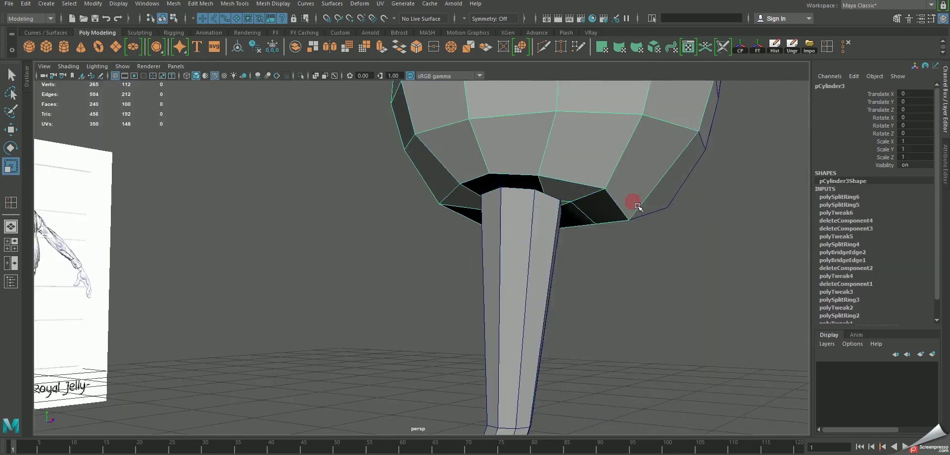
pyautogui.scroll(2, 584, 204)
pyautogui.click(613, 177)
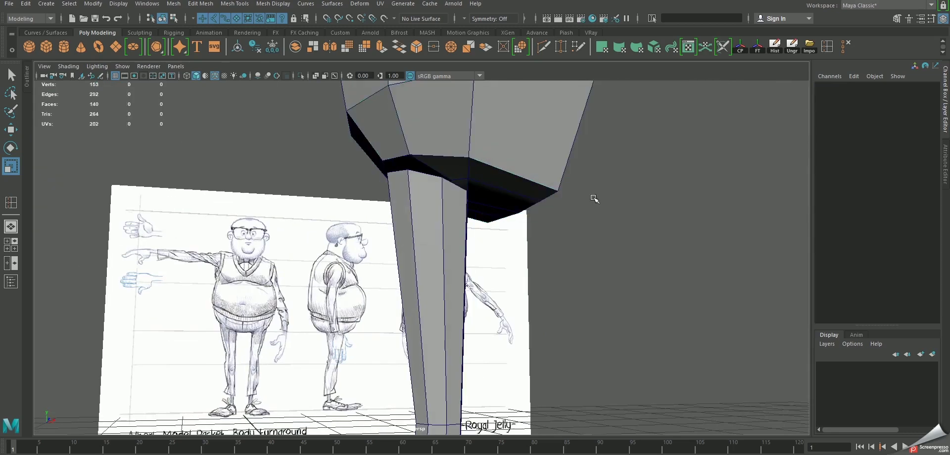
pyautogui.scroll(-2, 594, 198)
pyautogui.moveTo(594, 218)
pyautogui.keyDown('alt'); pyautogui.mouseDown()
pyautogui.moveTo(503, 205)
pyautogui.moveTo(471, 233)
pyautogui.moveTo(484, 277)
pyautogui.mouseUp(); pyautogui.keyUp('alt')
pyautogui.click(501, 199)
pyautogui.moveTo(467, 242); pyautogui.dragTo(423, 229, button='right')
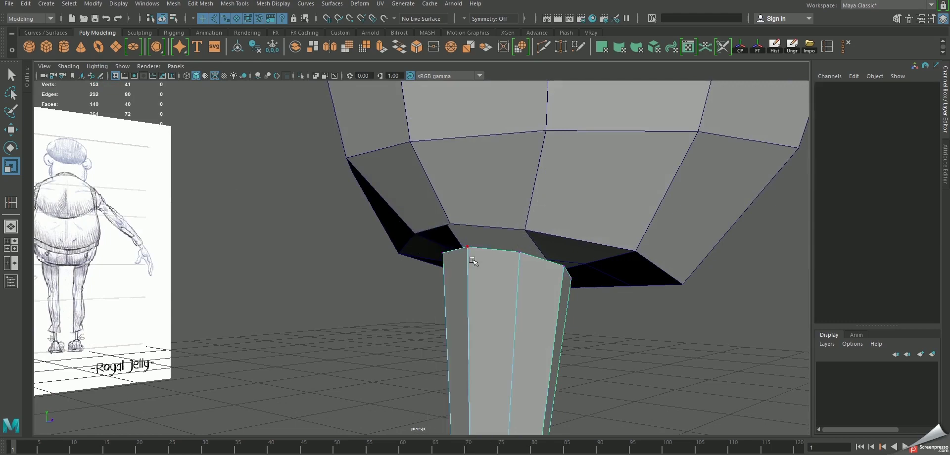
pyautogui.click(473, 261)
pyautogui.keyDown('alt'); pyautogui.moveTo(473, 261); pyautogui.dragTo(479, 268); pyautogui.keyUp('alt')
# Step: In vertex mode, pull the body's lowest vertices onto the leg-top corners
pyautogui.click(445, 210)
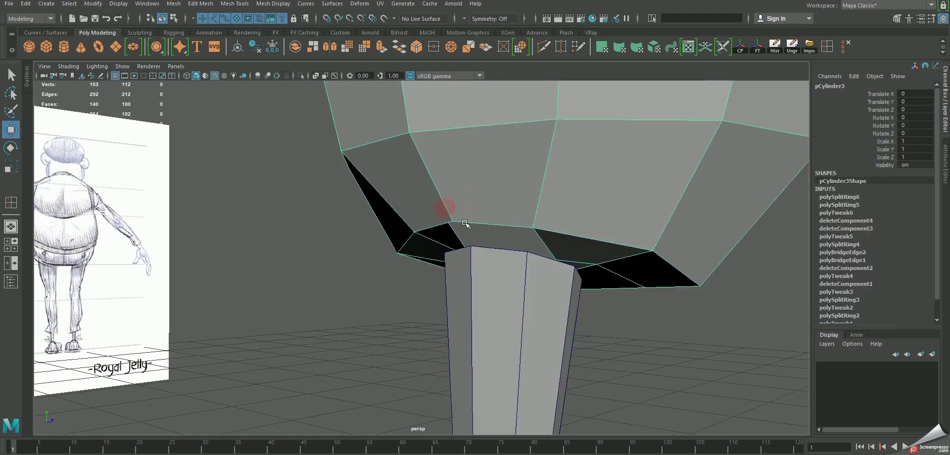
pyautogui.moveTo(455, 204); pyautogui.dragTo(404, 203, button='right')
pyautogui.click(453, 220)
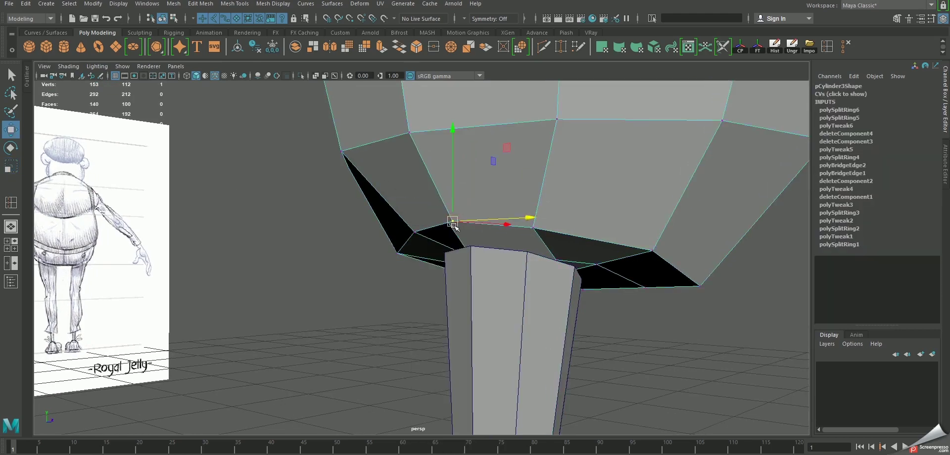
pyautogui.keyDown('alt'); pyautogui.moveTo(485, 259); pyautogui.dragTo(471, 230); pyautogui.keyUp('alt')
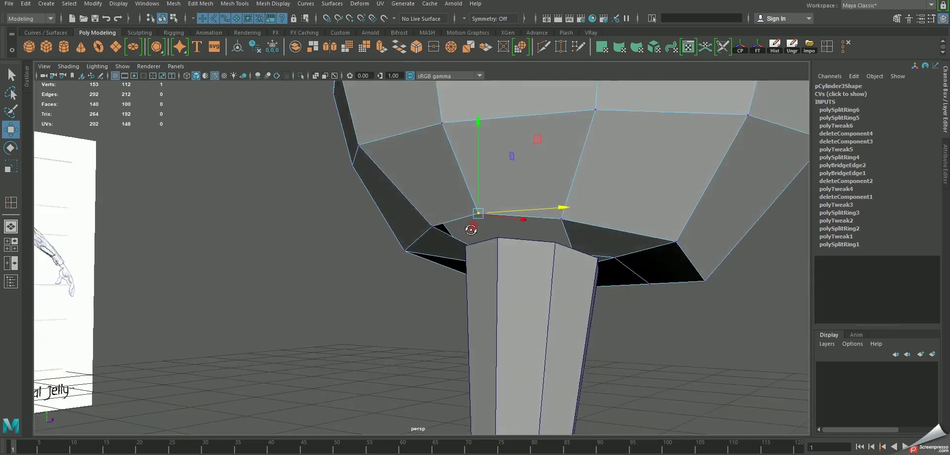
pyautogui.moveTo(474, 236); pyautogui.dragTo(499, 238, button='middle')
pyautogui.moveTo(561, 218); pyautogui.dragTo(558, 243, button='middle')
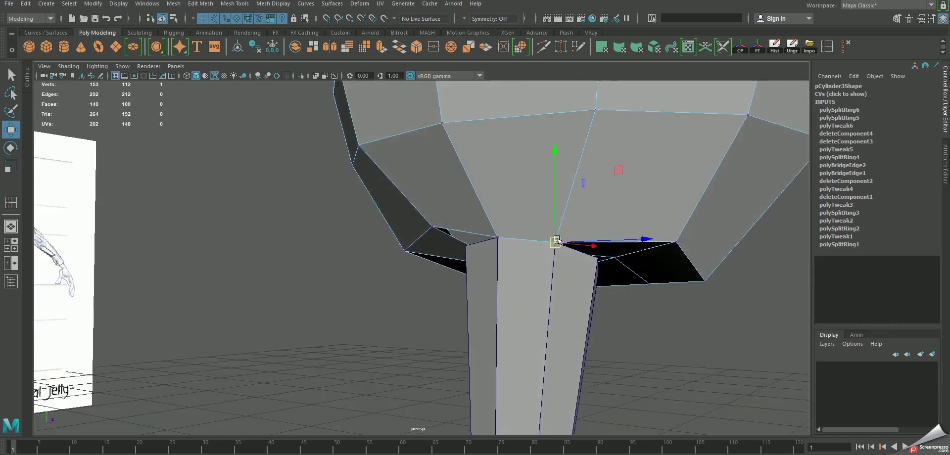
pyautogui.moveTo(558, 243)
pyautogui.keyDown('alt'); pyautogui.mouseDown()
pyautogui.moveTo(563, 215)
pyautogui.moveTo(513, 201)
pyautogui.mouseUp(); pyautogui.keyUp('alt')
pyautogui.moveTo(523, 206); pyautogui.dragTo(548, 213, button='middle')
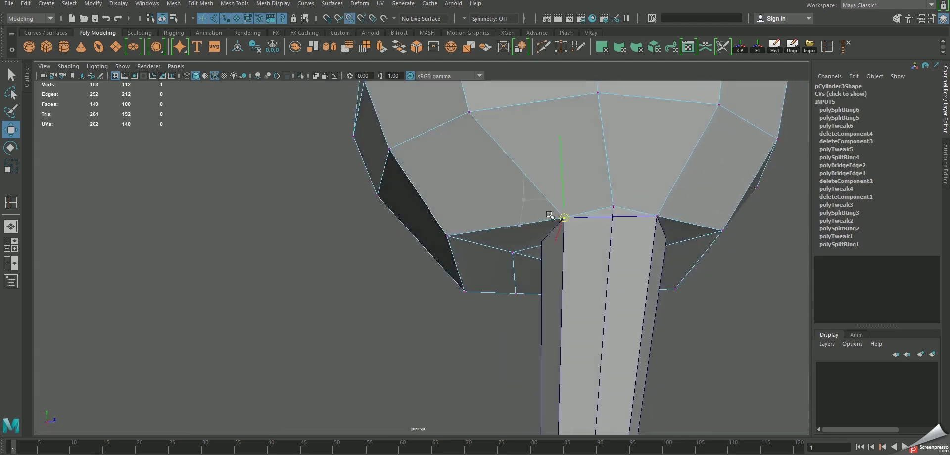
pyautogui.keyDown('alt'); pyautogui.moveTo(569, 213); pyautogui.dragTo(547, 225); pyautogui.keyUp('alt')
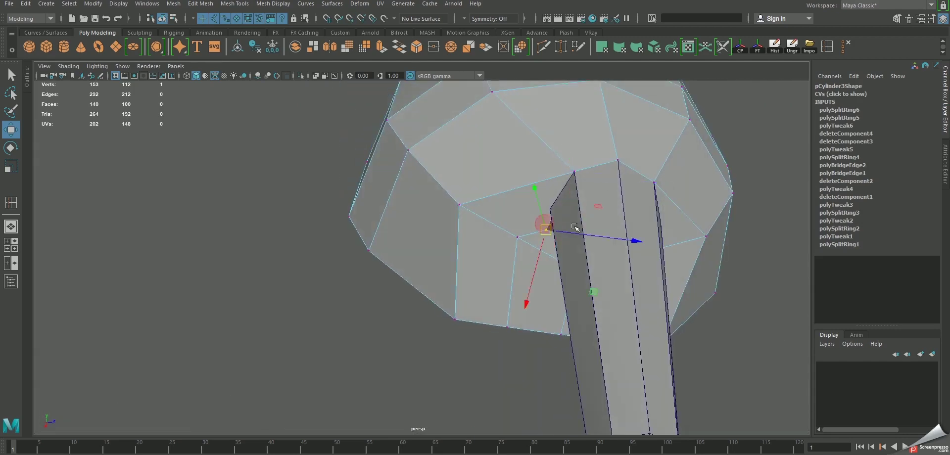
pyautogui.moveTo(534, 234); pyautogui.dragTo(529, 213, button='middle')
pyautogui.moveTo(529, 212)
pyautogui.keyDown('alt'); pyautogui.mouseDown()
pyautogui.moveTo(389, 219)
pyautogui.moveTo(452, 289)
pyautogui.moveTo(365, 213)
pyautogui.moveTo(305, 222)
pyautogui.moveTo(384, 318)
pyautogui.moveTo(350, 297)
pyautogui.moveTo(334, 250)
pyautogui.moveTo(386, 212)
pyautogui.moveTo(358, 239)
pyautogui.moveTo(304, 226)
pyautogui.mouseUp(); pyautogui.keyUp('alt')
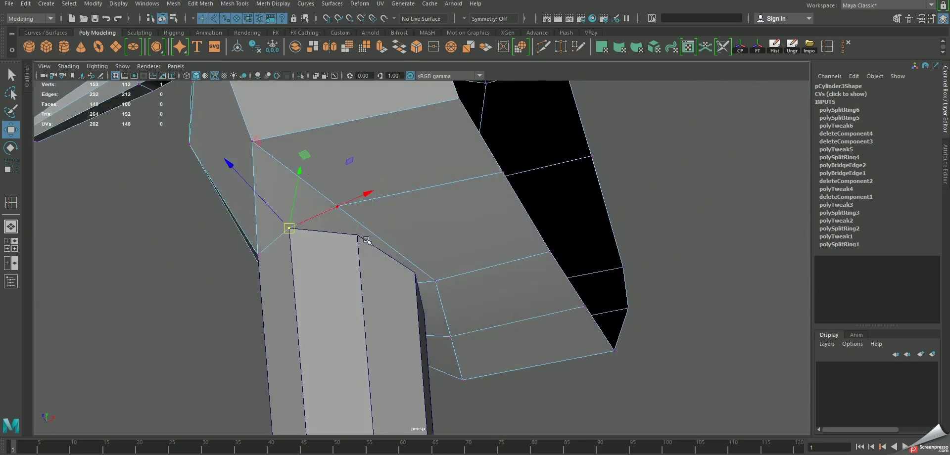
# Step: Nudge an underside crotch vertex up-left to smooth the crotch, then select other crotch vertices
pyautogui.moveTo(367, 240)
pyautogui.keyDown('alt'); pyautogui.mouseDown()
pyautogui.moveTo(312, 313)
pyautogui.moveTo(399, 293)
pyautogui.moveTo(393, 250)
pyautogui.moveTo(395, 261)
pyautogui.mouseUp(); pyautogui.keyUp('alt')
pyautogui.moveTo(401, 297); pyautogui.dragTo(387, 277)
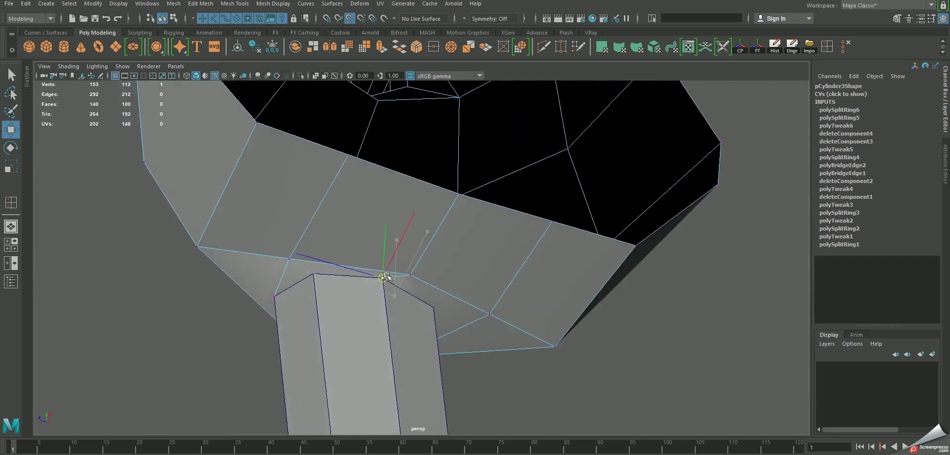
pyautogui.moveTo(446, 274)
pyautogui.keyDown('alt'); pyautogui.mouseDown()
pyautogui.moveTo(397, 284)
pyautogui.moveTo(407, 273)
pyautogui.mouseUp(); pyautogui.keyUp('alt')
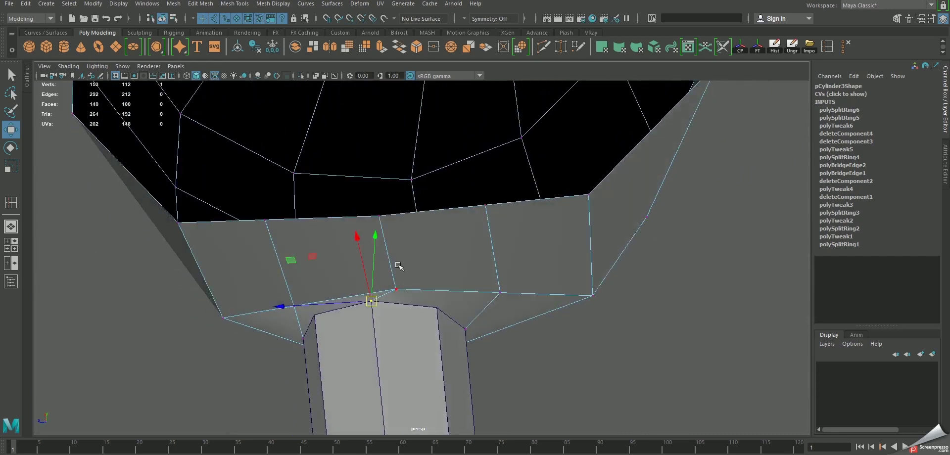
pyautogui.keyDown('shift'); pyautogui.click(402, 280); pyautogui.keyUp('shift')
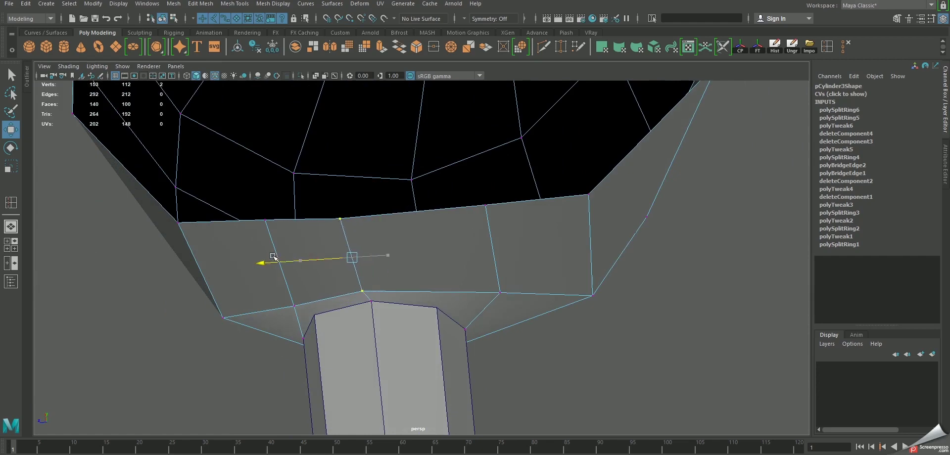
pyautogui.moveTo(283, 255)
pyautogui.keyDown('alt'); pyautogui.mouseDown()
pyautogui.moveTo(405, 278)
pyautogui.moveTo(403, 307)
pyautogui.moveTo(435, 332)
pyautogui.moveTo(450, 332)
pyautogui.mouseUp(); pyautogui.keyUp('alt')
pyautogui.click(454, 264)
pyautogui.moveTo(471, 297)
pyautogui.keyDown('alt'); pyautogui.mouseDown()
pyautogui.moveTo(405, 259)
pyautogui.moveTo(387, 230)
pyautogui.mouseUp(); pyautogui.keyUp('alt')
pyautogui.moveTo(388, 232)
pyautogui.mouseDown(button='right')
pyautogui.moveTo(411, 202)
pyautogui.moveTo(348, 213)
pyautogui.mouseUp(button='right')
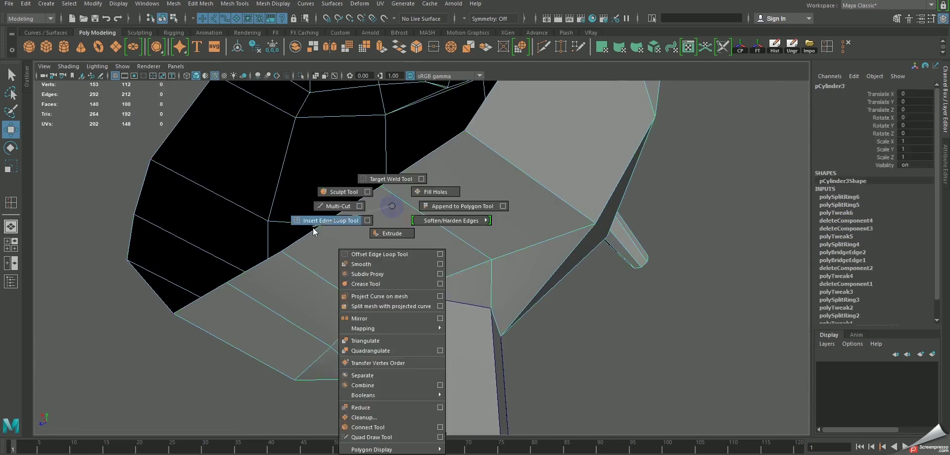
# Step: Place a new edge loop across the crotch faces, then return the body to vertex mode
pyautogui.moveTo(348, 213); pyautogui.dragTo(337, 216)
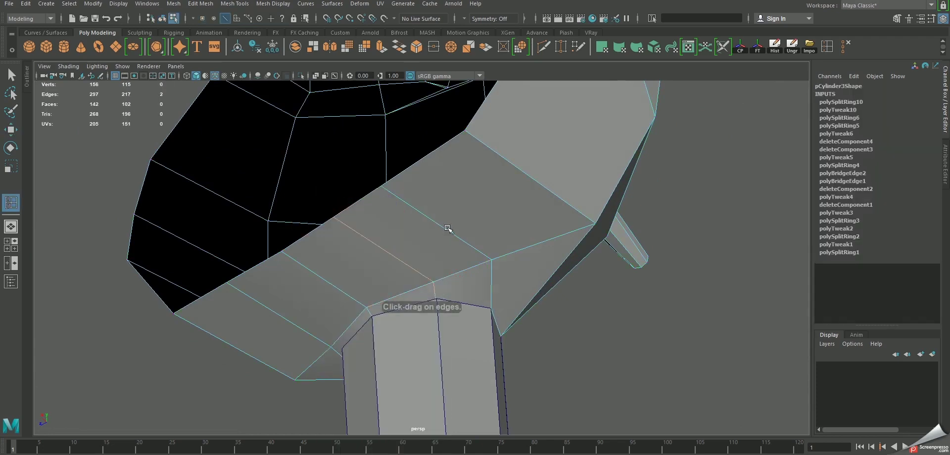
pyautogui.press('w')
pyautogui.moveTo(450, 227)
pyautogui.keyDown('alt'); pyautogui.mouseDown()
pyautogui.moveTo(426, 282)
pyautogui.moveTo(486, 340)
pyautogui.moveTo(468, 250)
pyautogui.mouseUp(); pyautogui.keyUp('alt')
pyautogui.moveTo(468, 250); pyautogui.dragTo(454, 203, button='right')
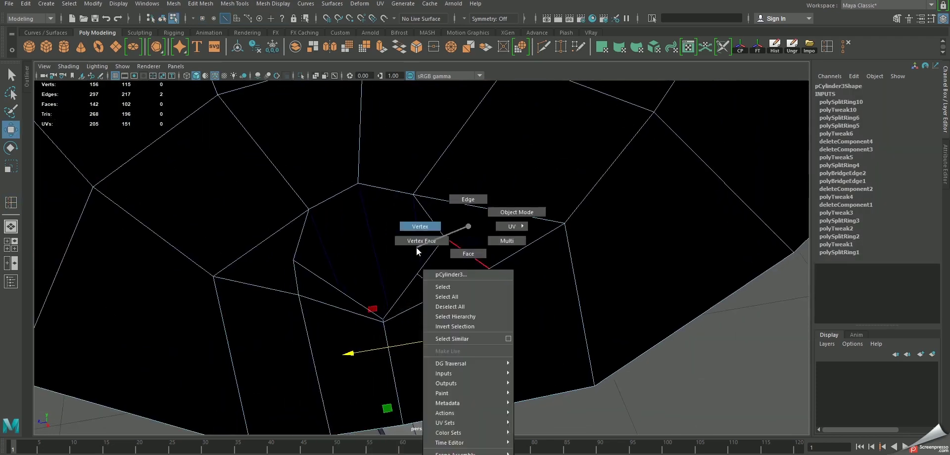
pyautogui.click(431, 282)
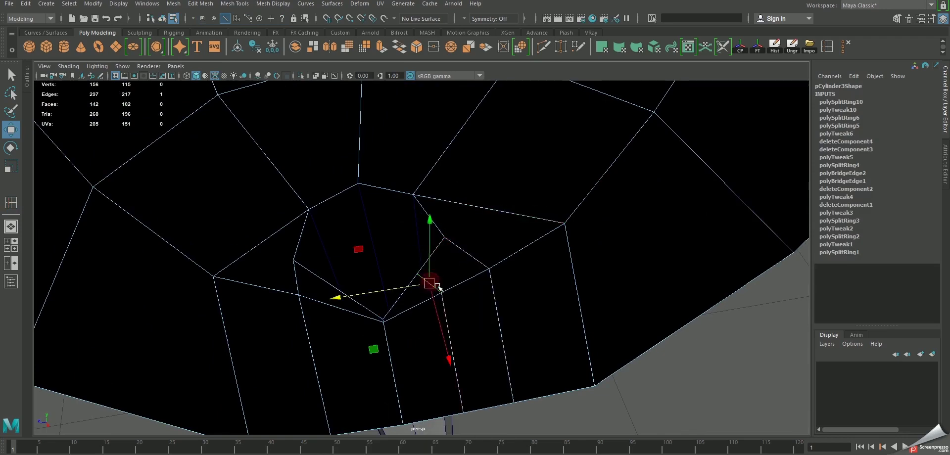
pyautogui.moveTo(441, 291)
pyautogui.keyDown('alt'); pyautogui.mouseDown()
pyautogui.moveTo(428, 205)
pyautogui.moveTo(496, 226)
pyautogui.mouseUp(); pyautogui.keyUp('alt')
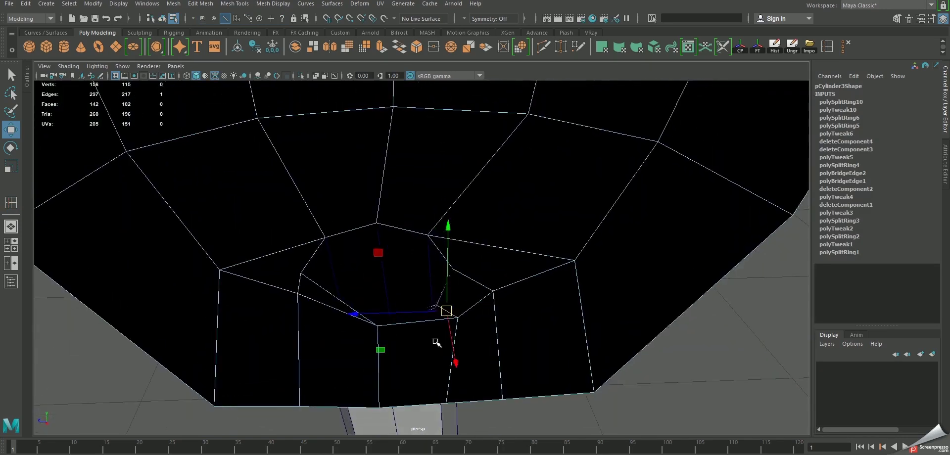
pyautogui.moveTo(496, 226)
pyautogui.mouseDown(button='right')
pyautogui.moveTo(460, 286)
pyautogui.moveTo(448, 226)
pyautogui.mouseUp(button='right')
pyautogui.moveTo(443, 303)
pyautogui.keyDown('alt'); pyautogui.mouseDown()
pyautogui.moveTo(418, 267)
pyautogui.moveTo(437, 297)
pyautogui.mouseUp(); pyautogui.keyUp('alt')
pyautogui.keyDown('alt'); pyautogui.moveTo(427, 266); pyautogui.dragTo(401, 269); pyautogui.keyUp('alt')
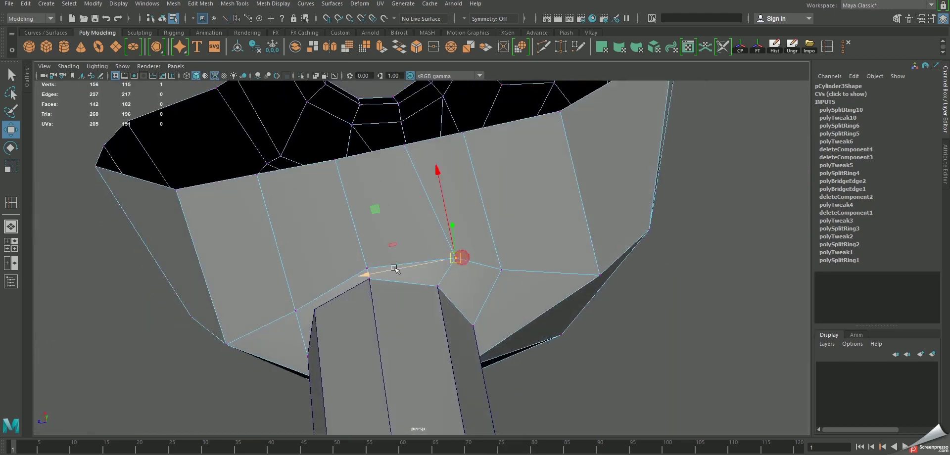
# Step: Raise two crotch vertices and the leg-torso junction vertex, and slide the rim vertices along their edge
pyautogui.click(370, 265)
pyautogui.keyDown('shift'); pyautogui.click(297, 307); pyautogui.keyUp('shift')
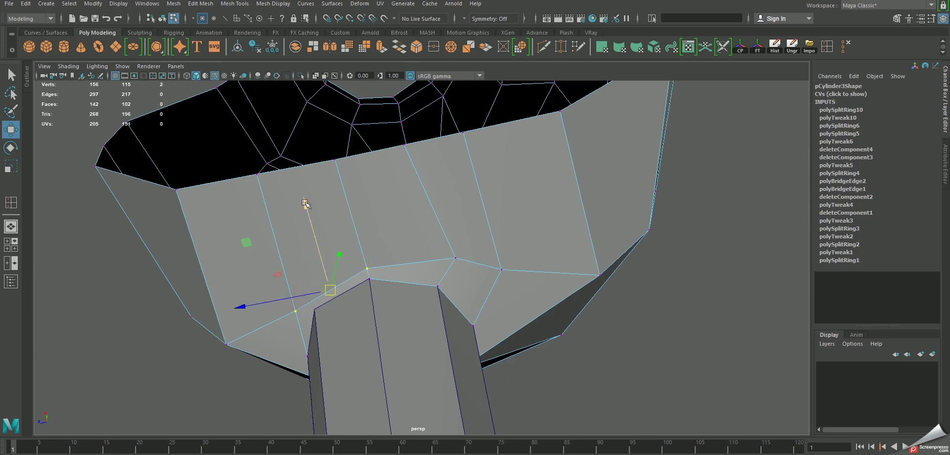
pyautogui.moveTo(305, 203); pyautogui.dragTo(300, 173, button='middle')
pyautogui.click(448, 245)
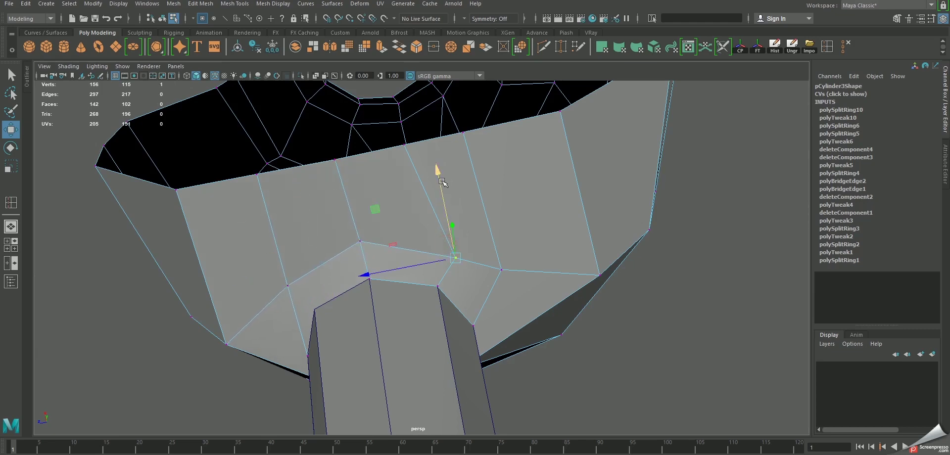
pyautogui.moveTo(448, 245)
pyautogui.mouseDown(button='middle')
pyautogui.moveTo(435, 160)
pyautogui.moveTo(473, 142)
pyautogui.moveTo(364, 150)
pyautogui.mouseUp(button='middle')
pyautogui.click(407, 145)
pyautogui.click(465, 134)
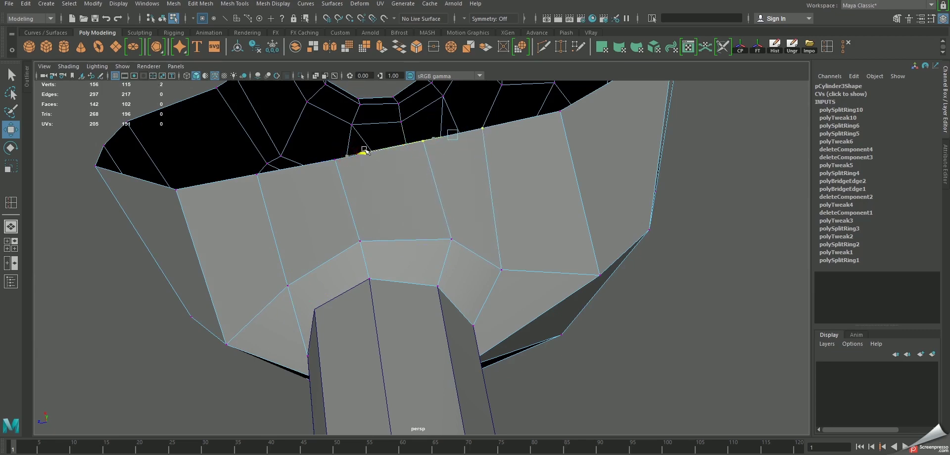
pyautogui.moveTo(480, 242)
pyautogui.keyDown('alt'); pyautogui.mouseDown()
pyautogui.moveTo(505, 278)
pyautogui.moveTo(474, 264)
pyautogui.moveTo(526, 259)
pyautogui.moveTo(452, 250)
pyautogui.moveTo(542, 275)
pyautogui.moveTo(473, 272)
pyautogui.moveTo(415, 299)
pyautogui.moveTo(401, 248)
pyautogui.moveTo(366, 246)
pyautogui.mouseUp(); pyautogui.keyUp('alt')
pyautogui.keyDown('shift'); pyautogui.moveTo(347, 235); pyautogui.dragTo(341, 244, button='right'); pyautogui.keyUp('shift')
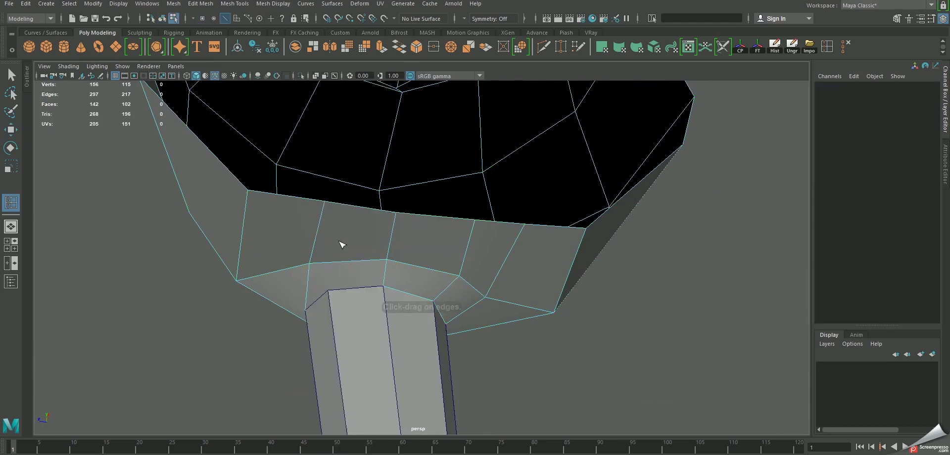
# Step: Add an edge loop across the torso underside and slide its vertices sideways along X
pyautogui.click(346, 263)
pyautogui.press('w')
pyautogui.keyDown('alt'); pyautogui.moveTo(361, 259); pyautogui.dragTo(354, 311); pyautogui.keyUp('alt')
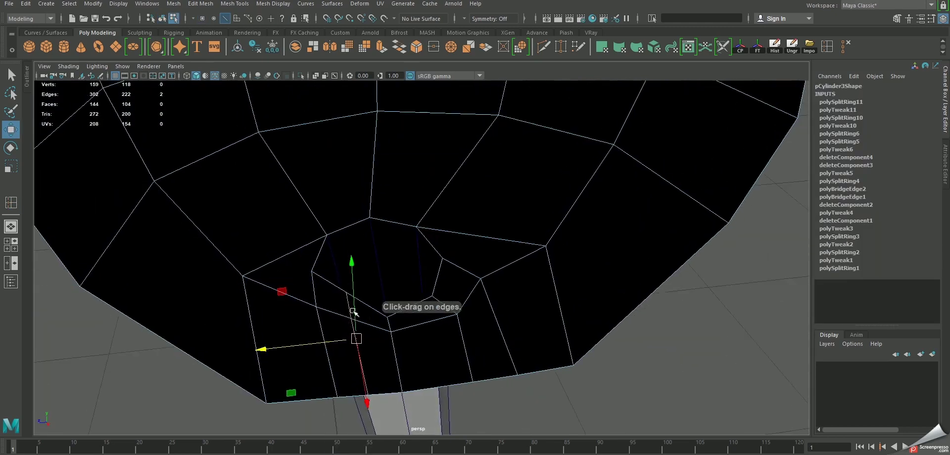
pyautogui.moveTo(307, 232); pyautogui.dragTo(260, 227, button='right')
pyautogui.moveTo(333, 303)
pyautogui.keyDown('alt'); pyautogui.mouseDown()
pyautogui.moveTo(365, 234)
pyautogui.moveTo(394, 237)
pyautogui.mouseUp(); pyautogui.keyUp('alt')
pyautogui.moveTo(339, 276); pyautogui.dragTo(339, 260)
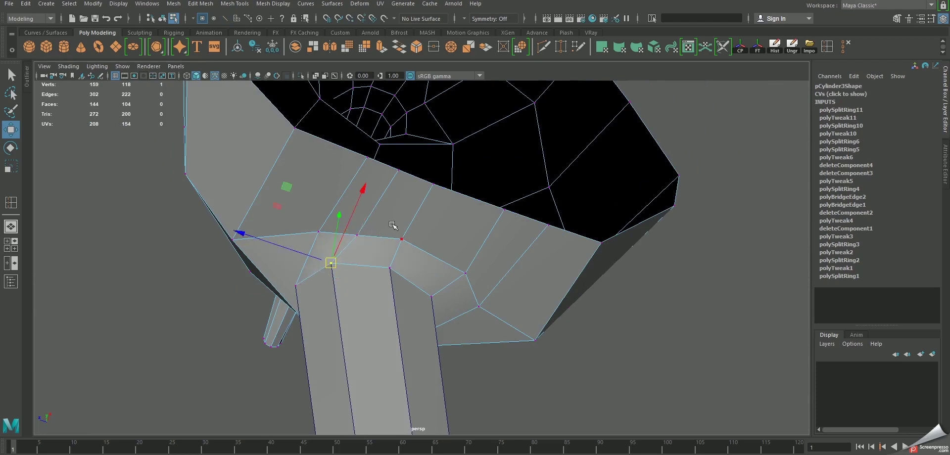
pyautogui.moveTo(393, 225)
pyautogui.keyDown('alt'); pyautogui.mouseDown()
pyautogui.moveTo(327, 262)
pyautogui.moveTo(283, 231)
pyautogui.mouseUp(); pyautogui.keyUp('alt')
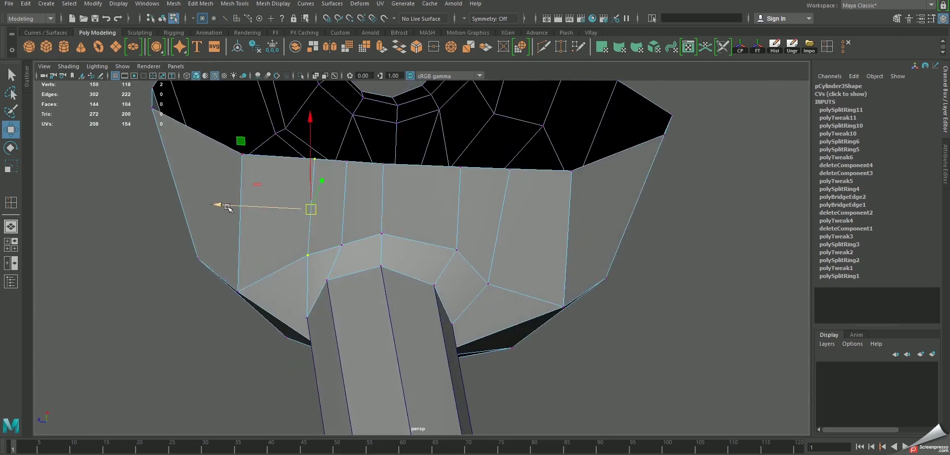
pyautogui.moveTo(228, 206)
pyautogui.mouseDown()
pyautogui.moveTo(212, 206)
pyautogui.moveTo(365, 188)
pyautogui.mouseUp()
# Step: Shift further vertex columns left and one vertex pair right along X to straighten the crotch front
pyautogui.click(362, 164)
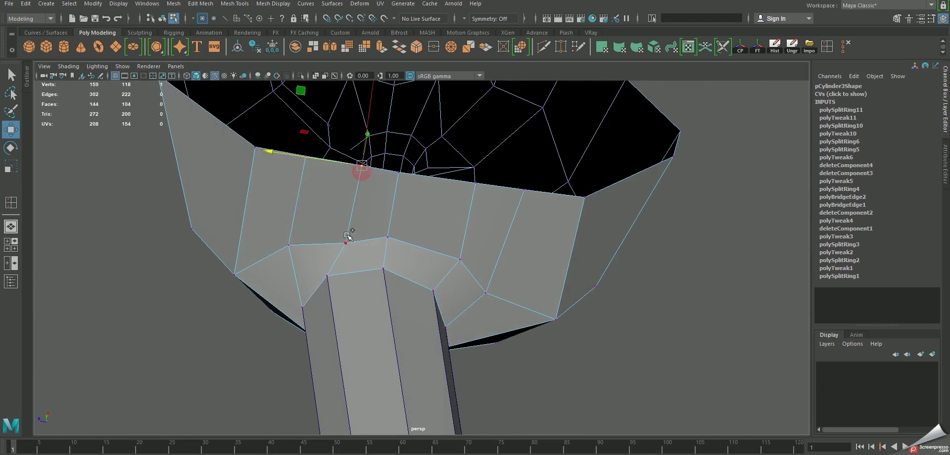
pyautogui.keyDown('shift'); pyautogui.click(346, 242); pyautogui.keyUp('shift')
pyautogui.moveTo(269, 193)
pyautogui.mouseDown()
pyautogui.moveTo(191, 189)
pyautogui.moveTo(267, 208)
pyautogui.mouseUp()
pyautogui.click(306, 157)
pyautogui.keyDown('shift'); pyautogui.click(288, 244); pyautogui.keyUp('shift')
pyautogui.click(489, 278)
pyautogui.keyDown('shift'); pyautogui.click(480, 182); pyautogui.keyUp('shift')
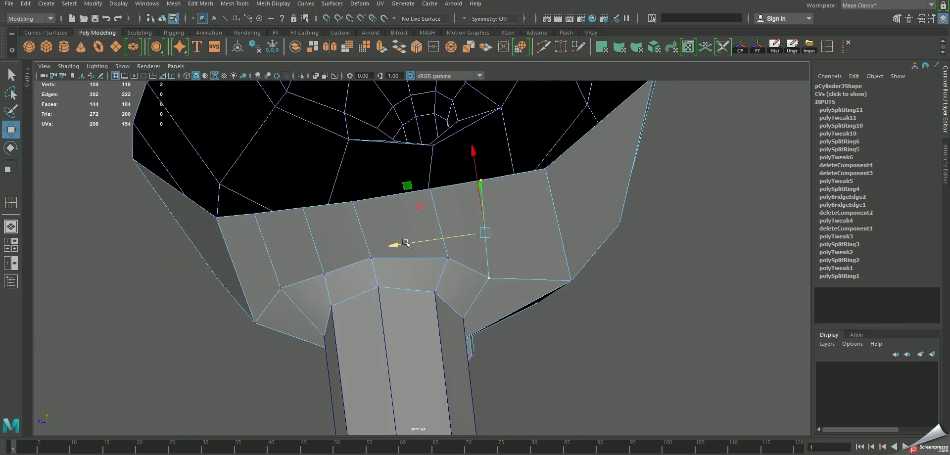
pyautogui.moveTo(406, 243); pyautogui.dragTo(452, 257)
pyautogui.keyDown('shift'); pyautogui.click(430, 190); pyautogui.keyUp('shift')
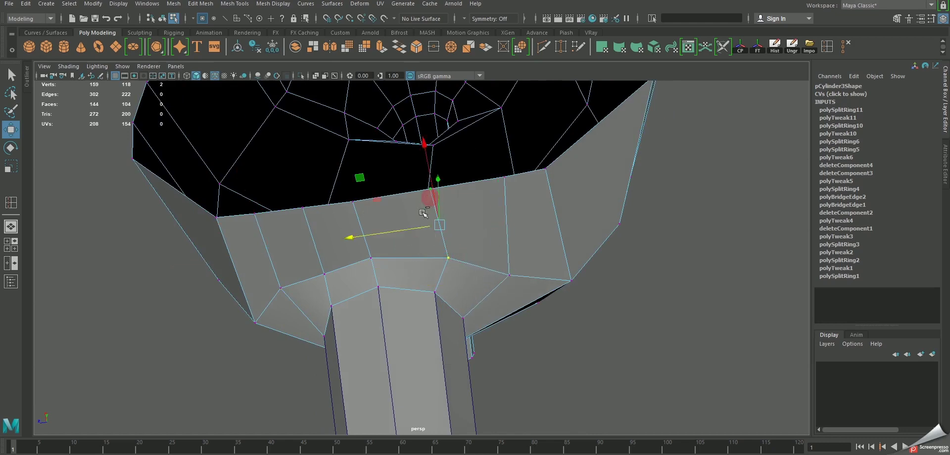
pyautogui.keyDown('alt'); pyautogui.moveTo(356, 234); pyautogui.dragTo(384, 229); pyautogui.keyUp('alt')
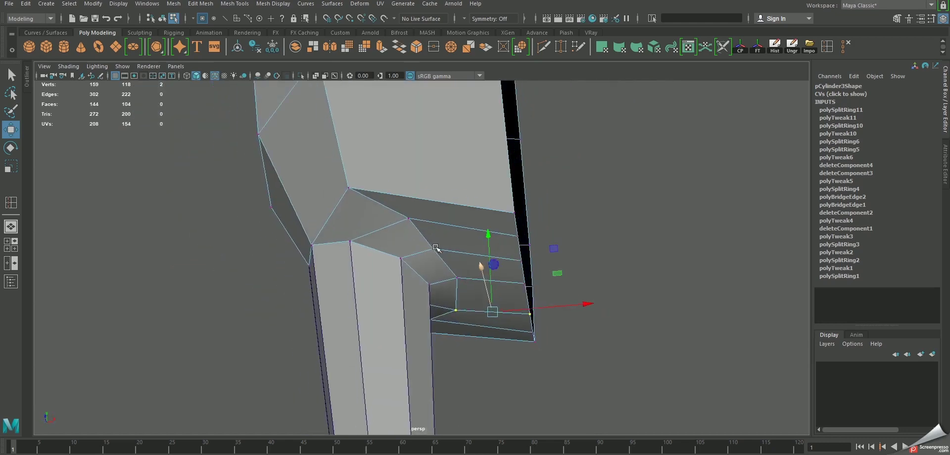
# Step: Combine the torso and leg into one mesh with Mesh > Combine
pyautogui.press('F8')
pyautogui.press('3')
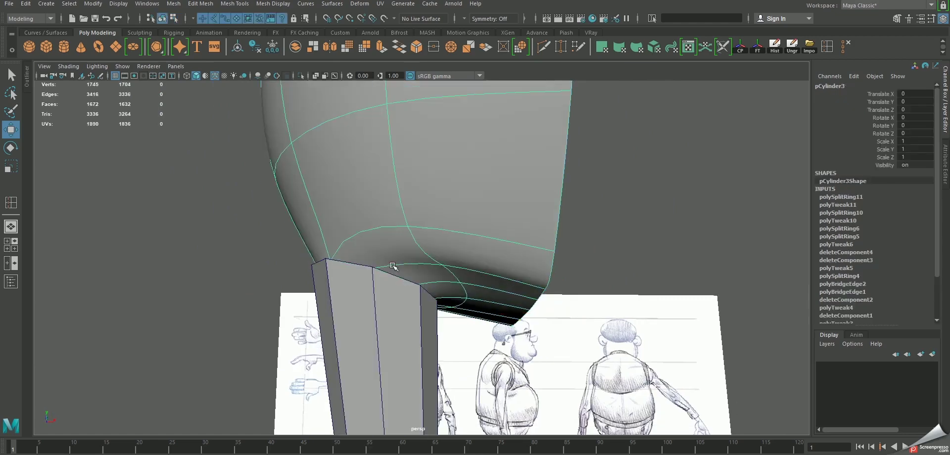
pyautogui.press('1')
pyautogui.keyDown('alt'); pyautogui.moveTo(394, 268); pyautogui.dragTo(367, 302); pyautogui.keyUp('alt')
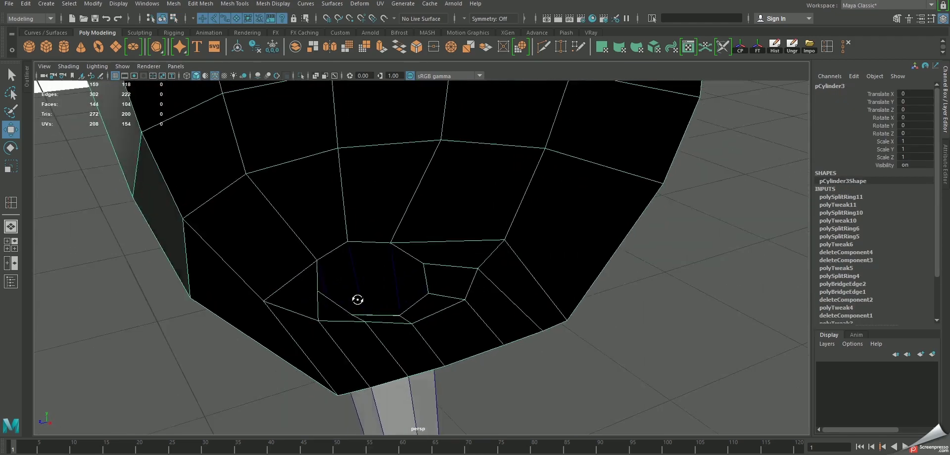
pyautogui.click(375, 305)
pyautogui.keyDown('alt'); pyautogui.moveTo(488, 313); pyautogui.dragTo(312, 153); pyautogui.keyUp('alt')
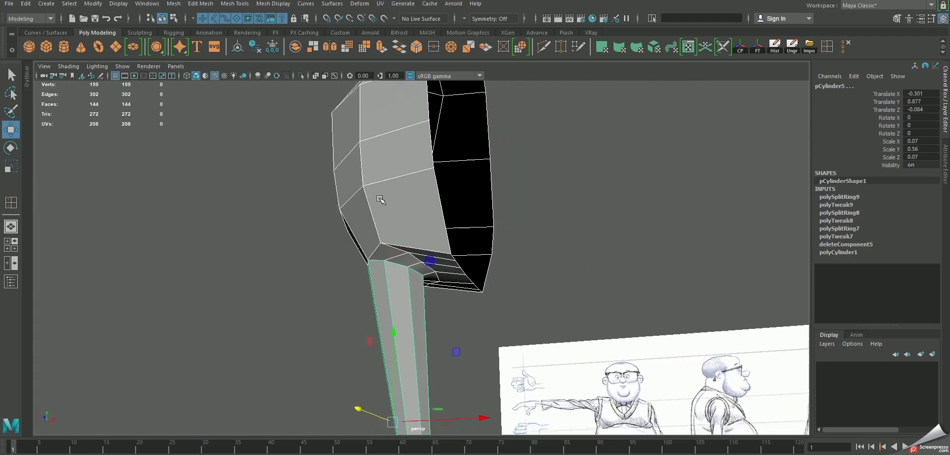
pyautogui.click(180, 4)
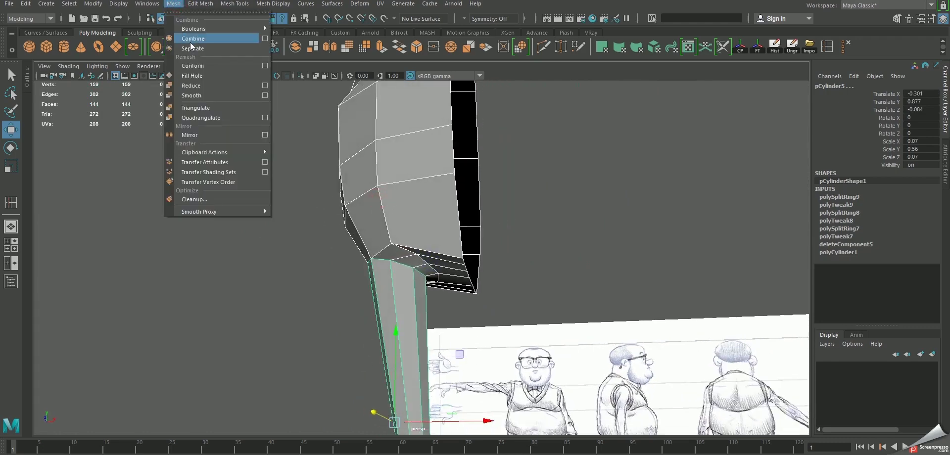
pyautogui.click(193, 39)
# Step: Marquee-select the overlapping seam vertices and merge them with Edit Mesh > Merge
pyautogui.keyDown('alt'); pyautogui.moveTo(438, 230); pyautogui.dragTo(435, 221); pyautogui.keyUp('alt')
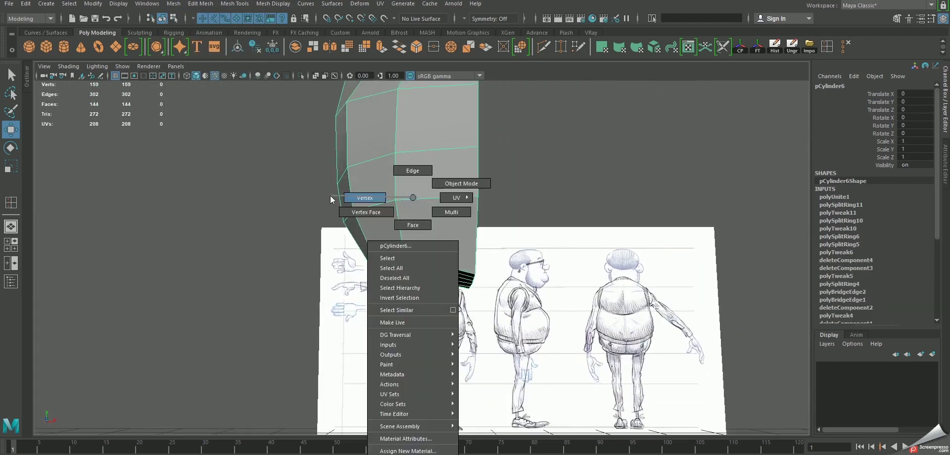
pyautogui.moveTo(336, 200); pyautogui.dragTo(312, 203, button='right')
pyautogui.moveTo(318, 218)
pyautogui.mouseDown()
pyautogui.moveTo(459, 304)
pyautogui.moveTo(392, 239)
pyautogui.mouseUp()
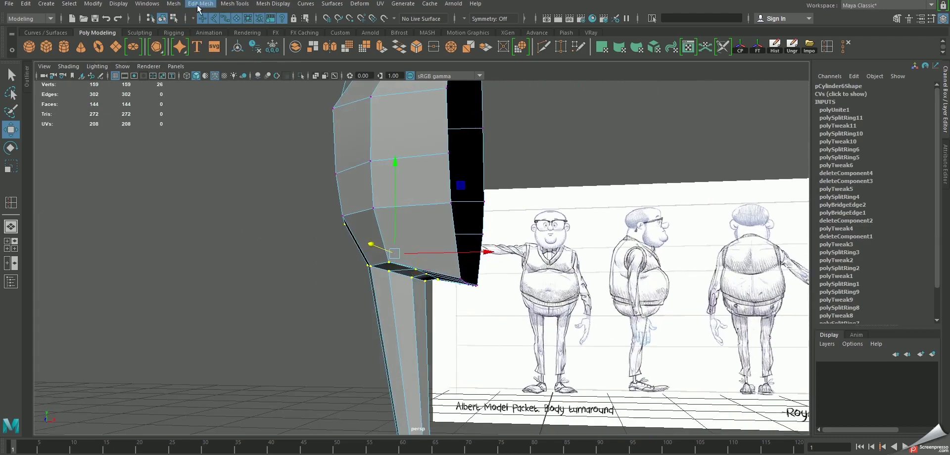
pyautogui.click(179, 4)
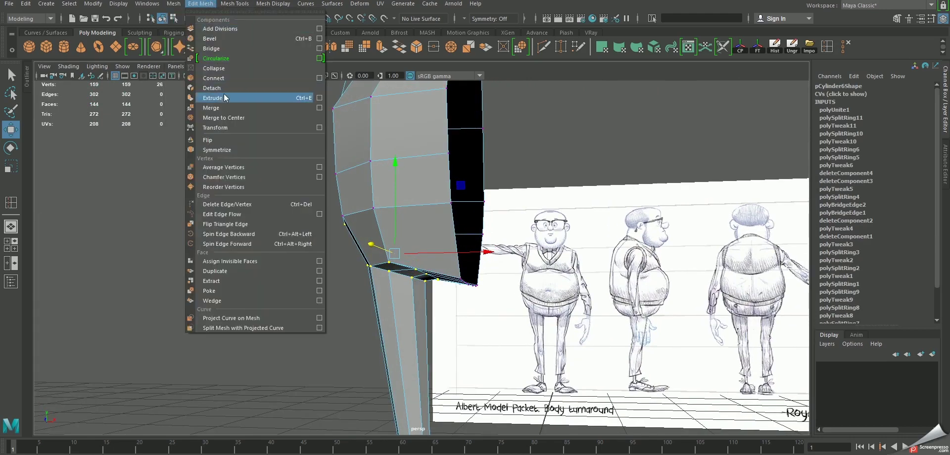
pyautogui.click(230, 110)
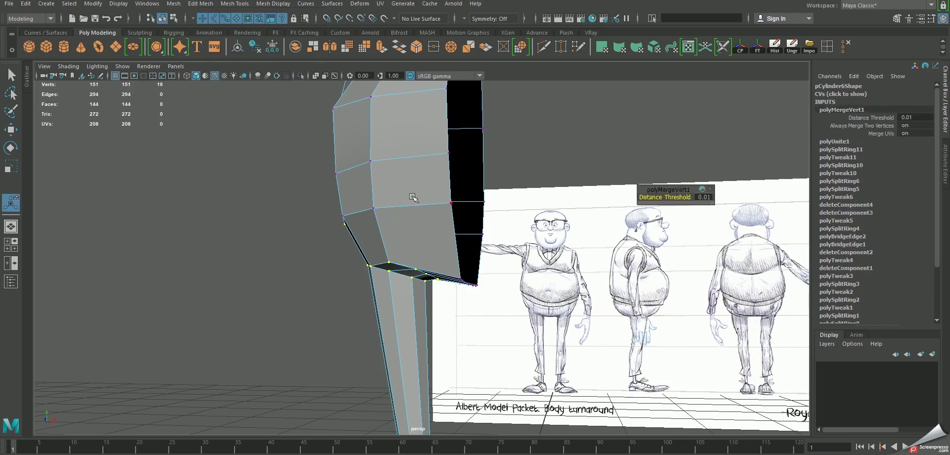
pyautogui.keyDown('alt'); pyautogui.moveTo(413, 198); pyautogui.dragTo(391, 163); pyautogui.keyUp('alt')
pyautogui.moveTo(390, 149); pyautogui.dragTo(429, 153, button='right')
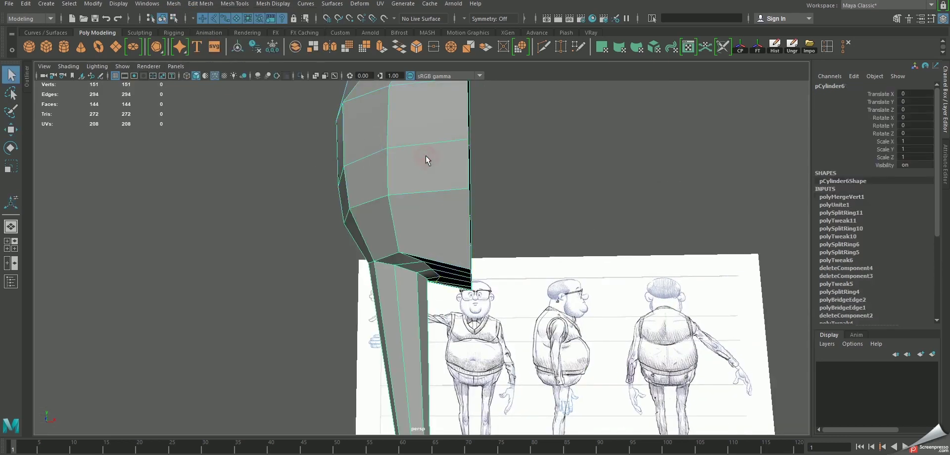
pyautogui.press('3')
pyautogui.moveTo(425, 159)
pyautogui.keyDown('alt'); pyautogui.mouseDown()
pyautogui.moveTo(391, 195)
pyautogui.moveTo(503, 195)
pyautogui.moveTo(452, 229)
pyautogui.moveTo(420, 206)
pyautogui.mouseUp(); pyautogui.keyUp('alt')
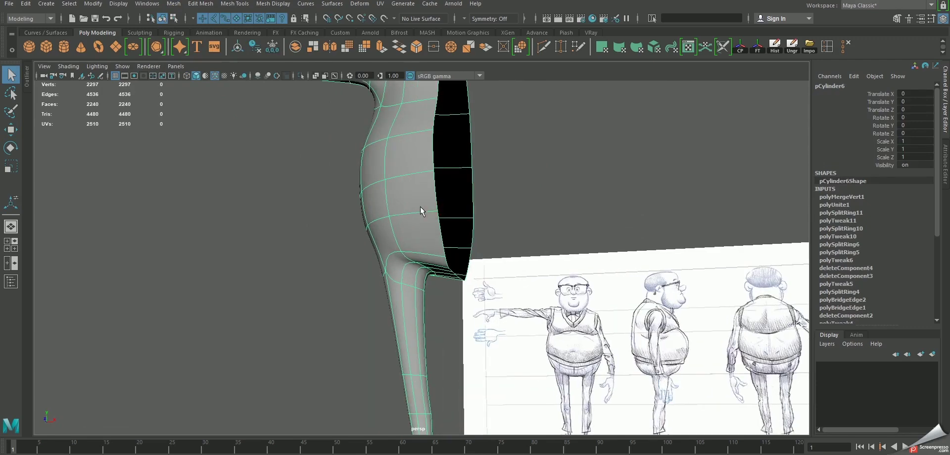
# Step: Create a mirrored body half with Duplicate Special at Scale X -1, then select the left half
pyautogui.click(26, 4)
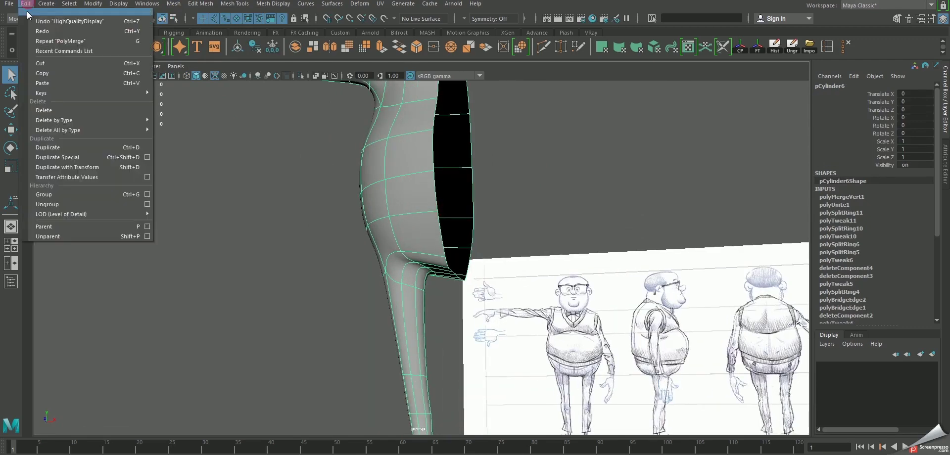
pyautogui.click(79, 165)
pyautogui.moveTo(262, 170)
pyautogui.keyDown('alt'); pyautogui.mouseDown()
pyautogui.moveTo(389, 184)
pyautogui.moveTo(456, 216)
pyautogui.mouseUp(); pyautogui.keyUp('alt')
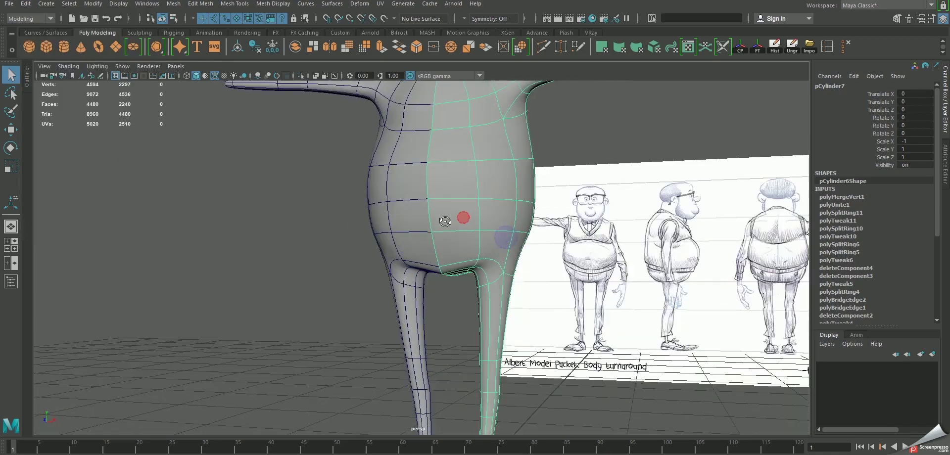
pyautogui.click(259, 203)
pyautogui.moveTo(259, 203)
pyautogui.keyDown('alt'); pyautogui.mouseDown()
pyautogui.moveTo(444, 231)
pyautogui.moveTo(365, 227)
pyautogui.moveTo(417, 216)
pyautogui.moveTo(424, 165)
pyautogui.moveTo(430, 218)
pyautogui.mouseUp(); pyautogui.keyUp('alt')
pyautogui.click(416, 215)
pyautogui.scroll(5, 418, 219)
pyautogui.scroll(3, 419, 222)
pyautogui.moveTo(402, 167); pyautogui.dragTo(404, 183, button='right')
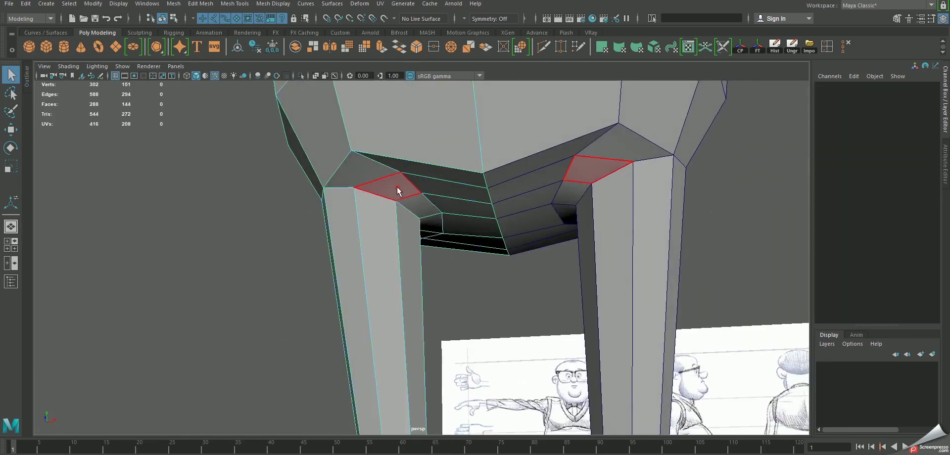
# Step: Select the faces around the leg top and move them to reshape the crotch
pyautogui.click(450, 214)
pyautogui.moveTo(450, 214)
pyautogui.keyDown('alt'); pyautogui.mouseDown()
pyautogui.moveTo(312, 183)
pyautogui.moveTo(440, 236)
pyautogui.mouseUp(); pyautogui.keyUp('alt')
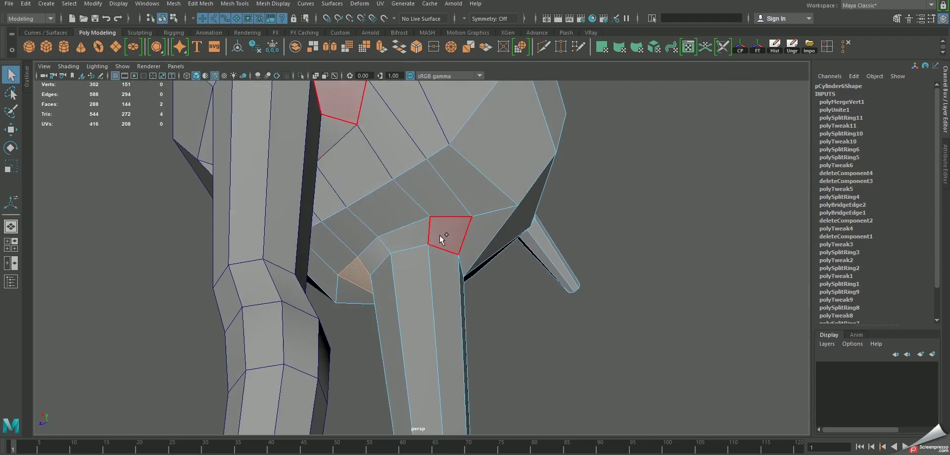
pyautogui.keyDown('shift'); pyautogui.click(438, 235); pyautogui.keyUp('shift')
pyautogui.keyDown('alt'); pyautogui.moveTo(346, 237); pyautogui.dragTo(433, 212); pyautogui.keyUp('alt')
pyautogui.keyDown('shift'); pyautogui.click(429, 205); pyautogui.keyUp('shift')
pyautogui.keyDown('shift'); pyautogui.click(337, 232); pyautogui.keyUp('shift')
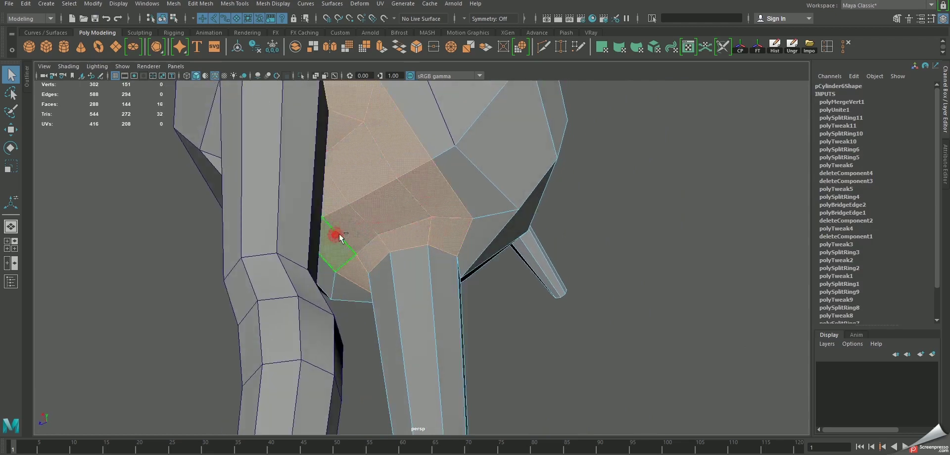
pyautogui.moveTo(336, 232)
pyautogui.keyDown('alt'); pyautogui.mouseDown()
pyautogui.moveTo(449, 269)
pyautogui.moveTo(439, 154)
pyautogui.moveTo(389, 188)
pyautogui.mouseUp(); pyautogui.keyUp('alt')
pyautogui.press('w')
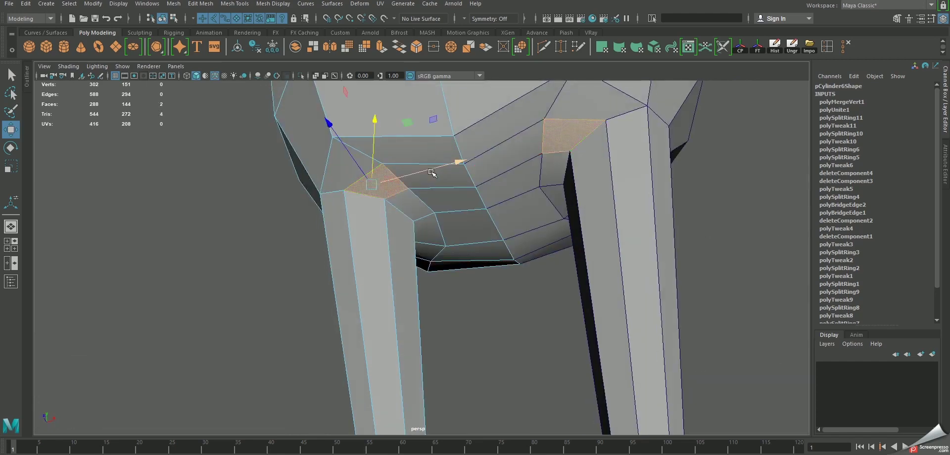
pyautogui.hotkey('ctrl', 'z')
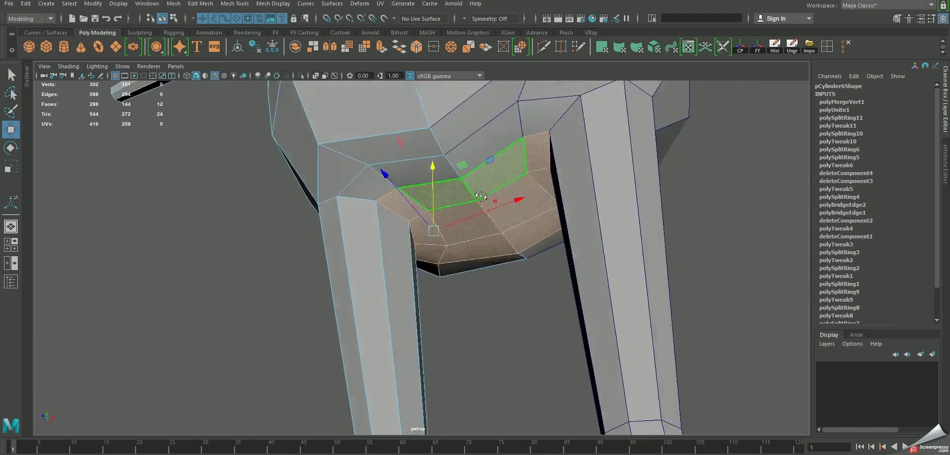
# Step: Select the edge loop across the crotch and move it into shape
pyautogui.moveTo(419, 174)
pyautogui.keyDown('alt'); pyautogui.mouseDown()
pyautogui.moveTo(444, 259)
pyautogui.moveTo(437, 154)
pyautogui.moveTo(438, 165)
pyautogui.mouseUp(); pyautogui.keyUp('alt')
pyautogui.keyDown('alt'); pyautogui.moveTo(469, 199); pyautogui.dragTo(418, 158); pyautogui.keyUp('alt')
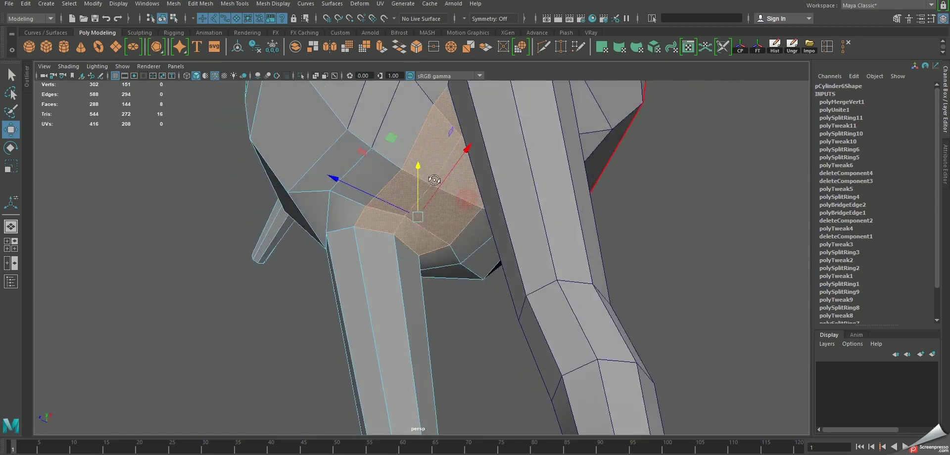
pyautogui.moveTo(419, 158); pyautogui.dragTo(424, 170, button='right')
pyautogui.doubleClick(424, 170)
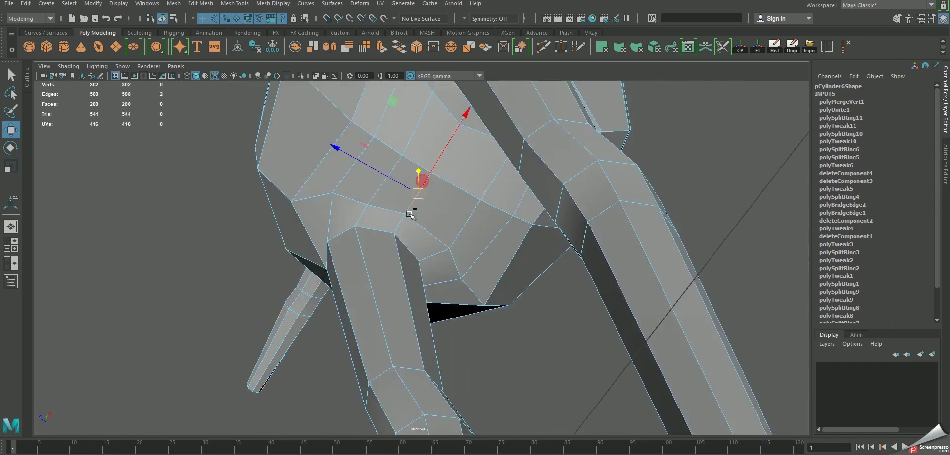
pyautogui.moveTo(417, 198)
pyautogui.mouseDown()
pyautogui.moveTo(342, 163)
pyautogui.moveTo(445, 226)
pyautogui.mouseUp()
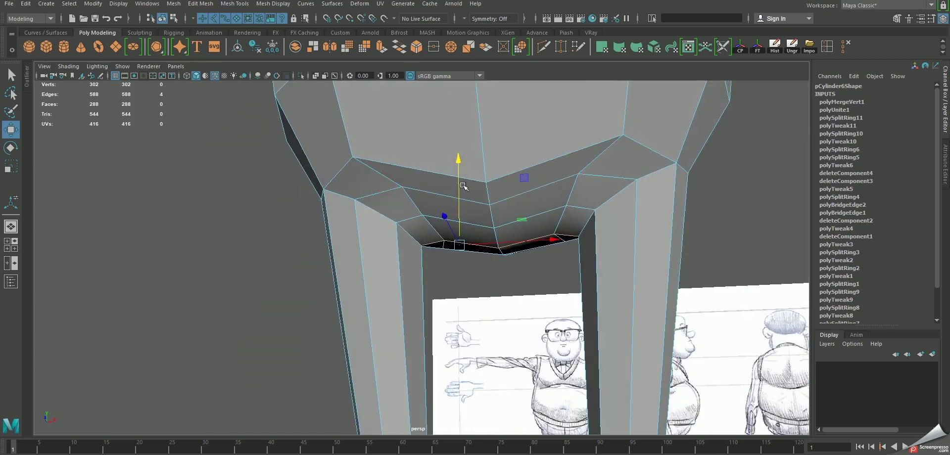
# Step: Reselect the combined torso mesh and turn off its smoothed preview
pyautogui.scroll(-3, 463, 185)
pyautogui.moveTo(426, 186); pyautogui.dragTo(478, 175, button='right')
pyautogui.press('3')
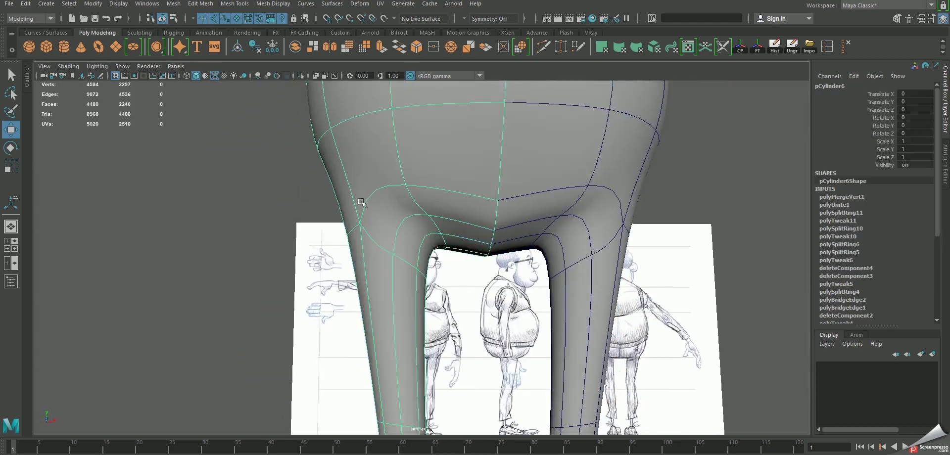
pyautogui.click(272, 202)
pyautogui.keyDown('alt'); pyautogui.moveTo(271, 202); pyautogui.dragTo(479, 222); pyautogui.keyUp('alt')
pyautogui.click(482, 218)
pyautogui.press('1')
pyautogui.scroll(3, 508, 247)
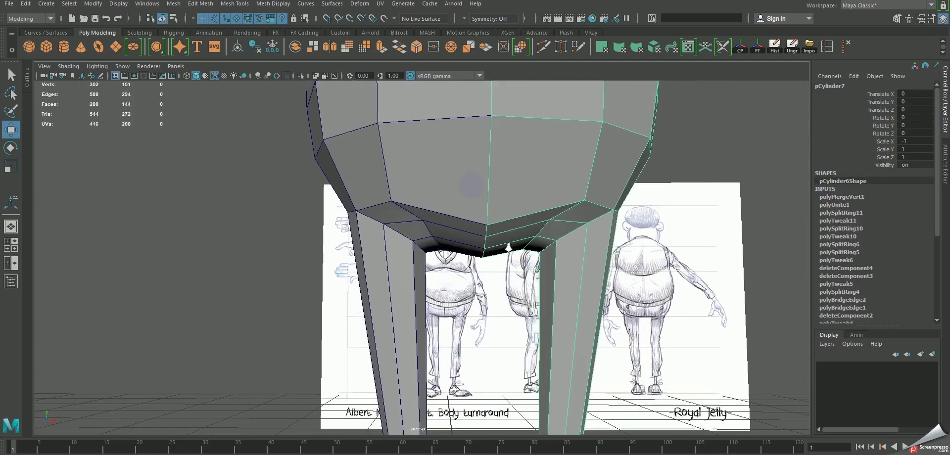
pyautogui.keyDown('alt'); pyautogui.moveTo(420, 207); pyautogui.dragTo(403, 175); pyautogui.keyUp('alt')
# Step: Slide the upper and lower crotch-loop vertices, including the inner corner, sideways along X
pyautogui.moveTo(404, 205); pyautogui.dragTo(357, 201, button='right')
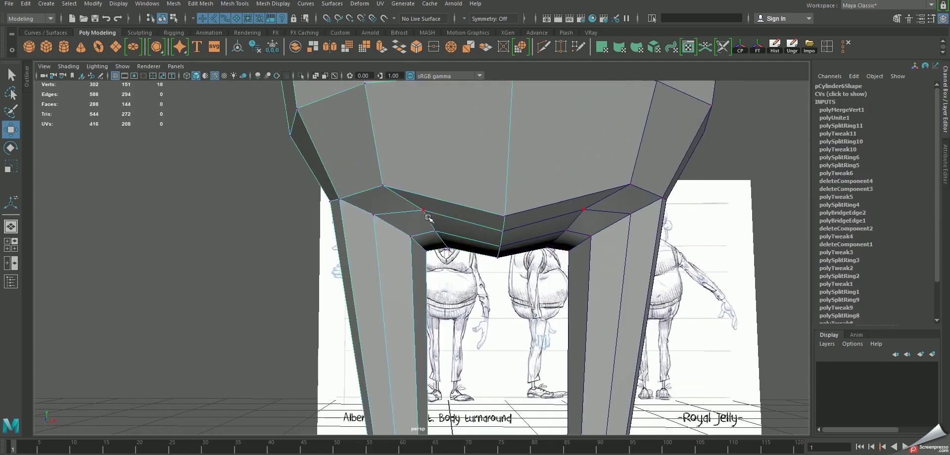
pyautogui.moveTo(479, 220); pyautogui.dragTo(497, 212)
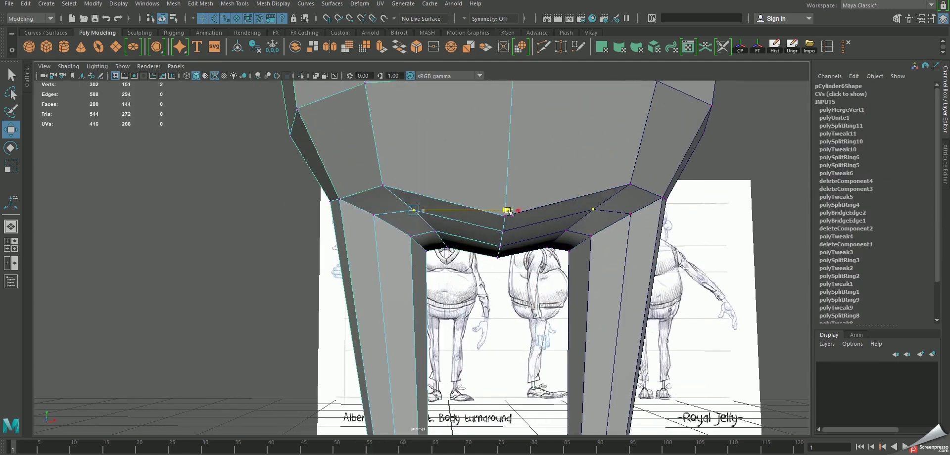
pyautogui.click(438, 232)
pyautogui.keyDown('alt'); pyautogui.moveTo(551, 277); pyautogui.dragTo(411, 221); pyautogui.keyUp('alt')
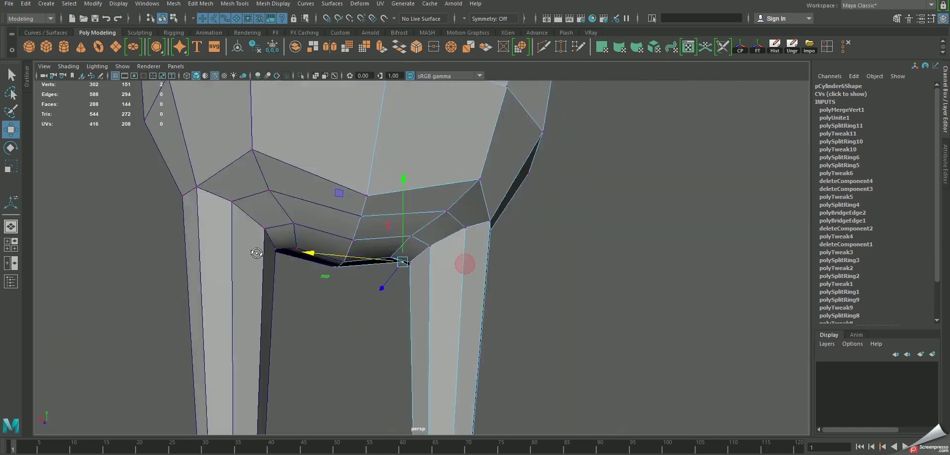
pyautogui.moveTo(547, 238); pyautogui.dragTo(547, 237, button='middle')
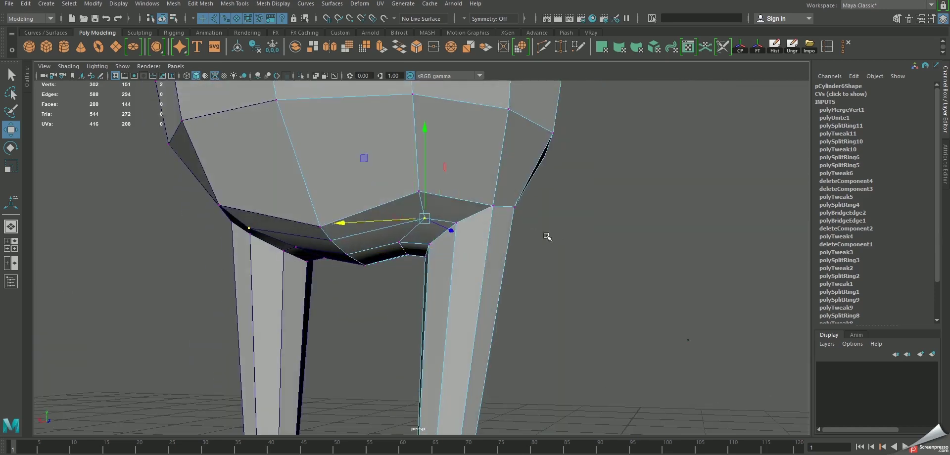
pyautogui.click(399, 240)
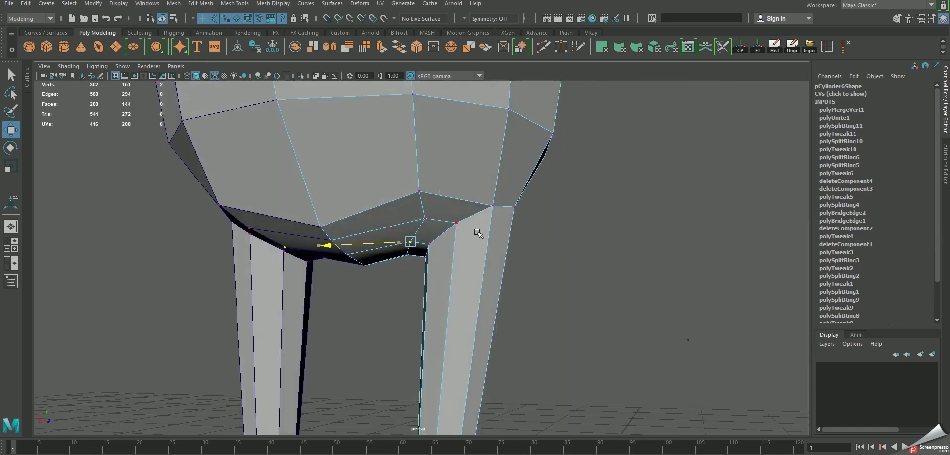
pyautogui.click(440, 183)
pyautogui.moveTo(441, 182); pyautogui.dragTo(525, 213, button='middle')
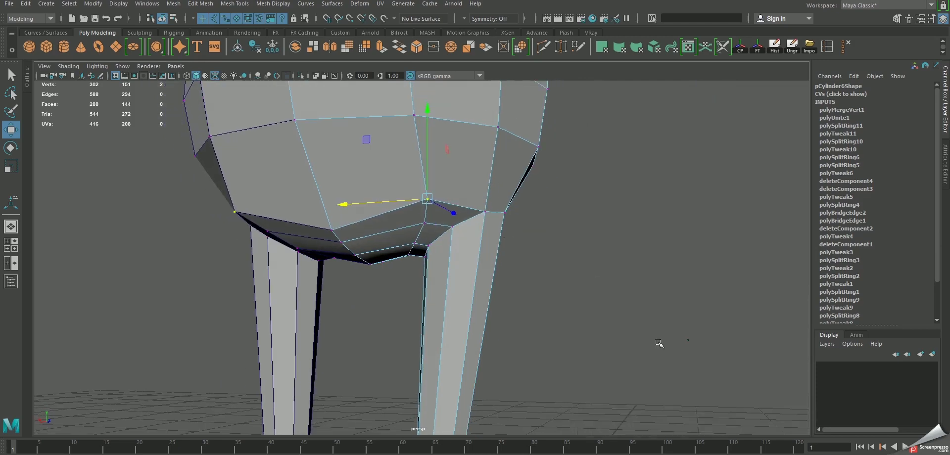
pyautogui.press('space')
pyautogui.press('space')
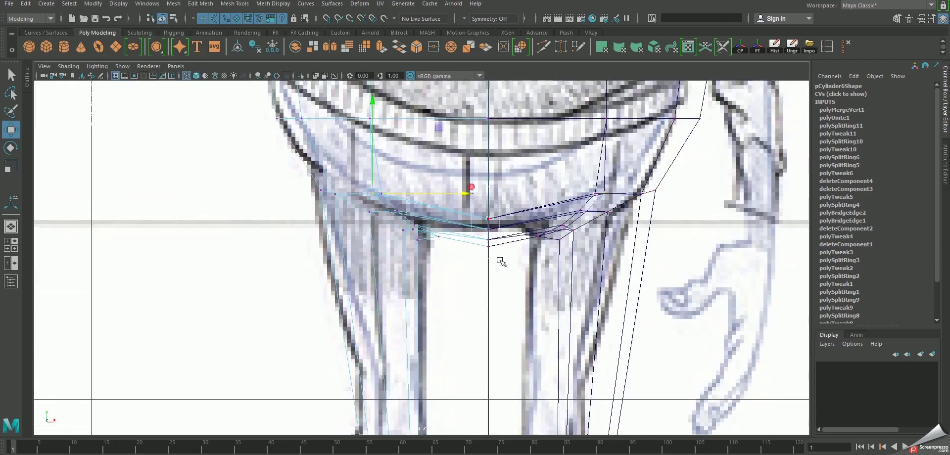
# Step: Raise the centre-line and left-side crotch vertices to follow the front sketch's crotch curve
pyautogui.moveTo(501, 263); pyautogui.dragTo(477, 197)
pyautogui.moveTo(490, 149); pyautogui.dragTo(490, 129)
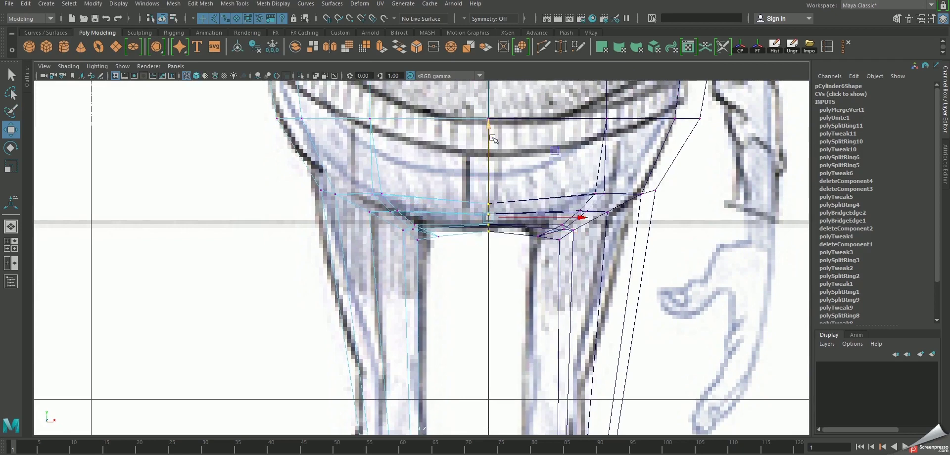
pyautogui.moveTo(304, 172); pyautogui.dragTo(456, 268)
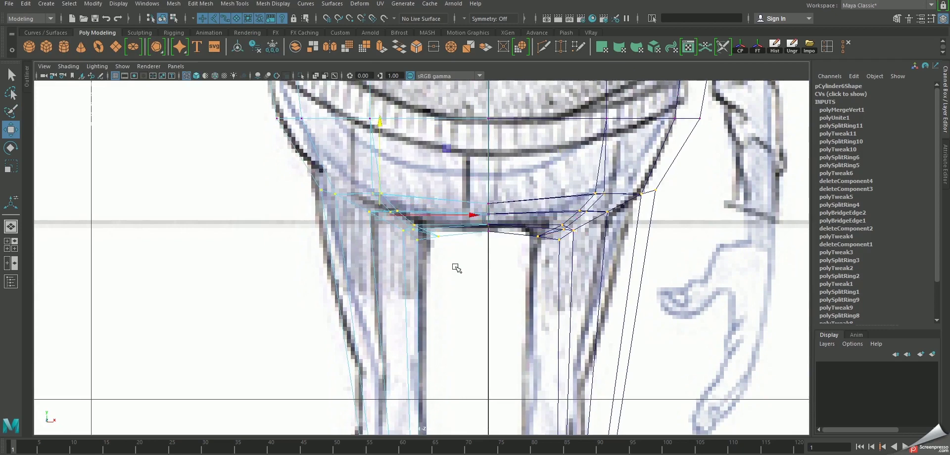
pyautogui.moveTo(384, 216); pyautogui.dragTo(380, 202)
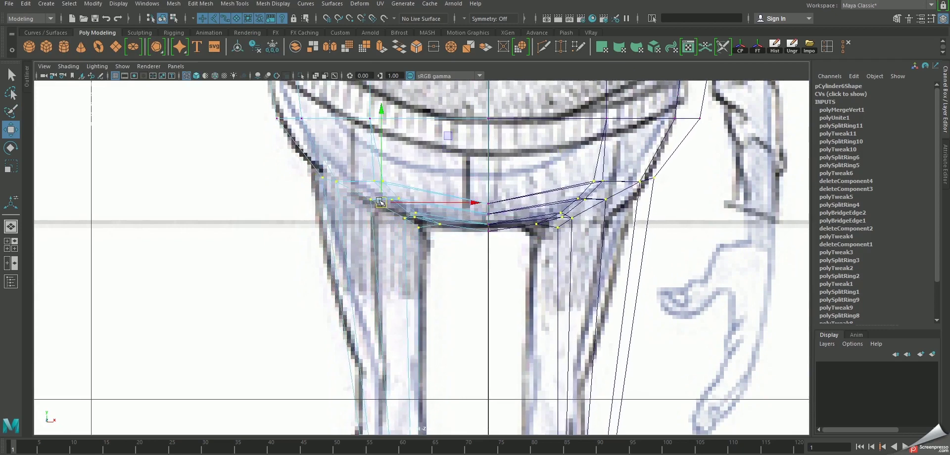
pyautogui.keyDown('alt'); pyautogui.moveTo(374, 200); pyautogui.dragTo(374, 209, button='middle'); pyautogui.keyUp('alt')
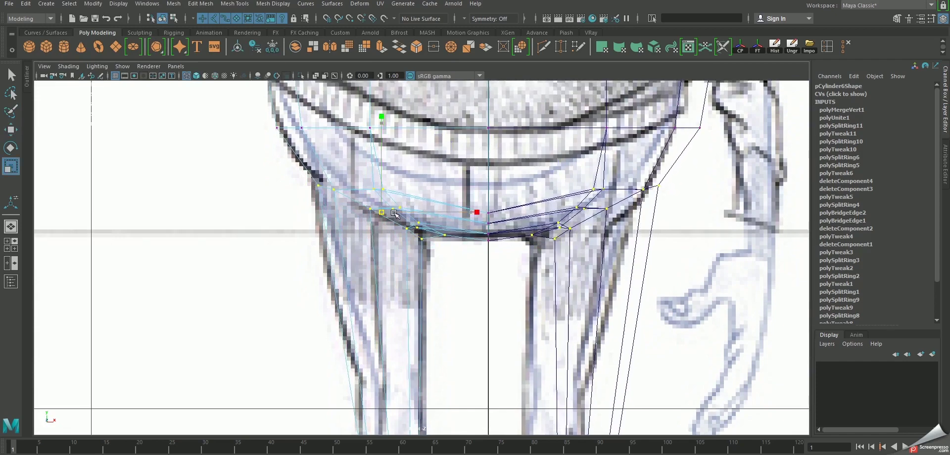
# Step: Try scaling the hip vertex rows outward in the side view, then undo the spread
pyautogui.press('e')
pyautogui.press('space')
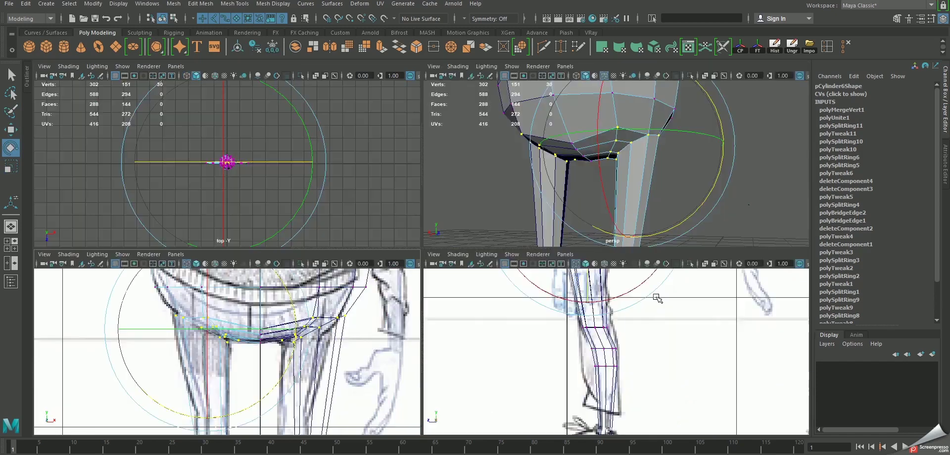
pyautogui.press('space')
pyautogui.press('f')
pyautogui.press('w')
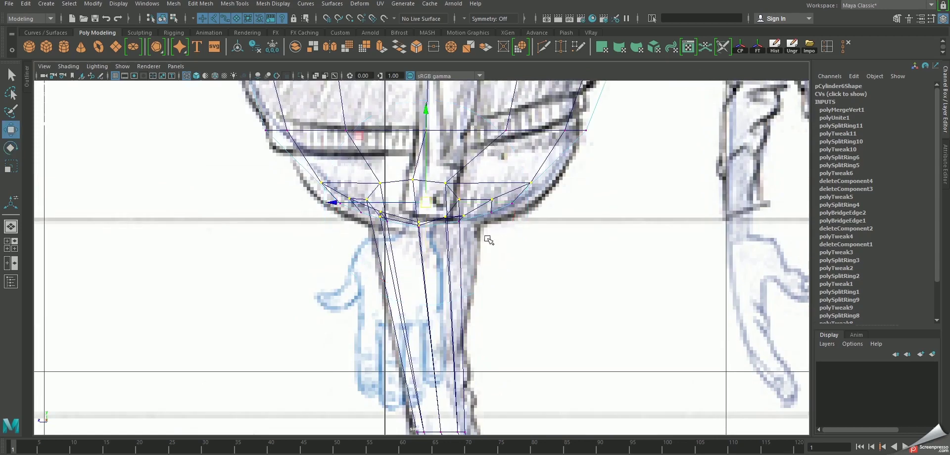
pyautogui.press('r')
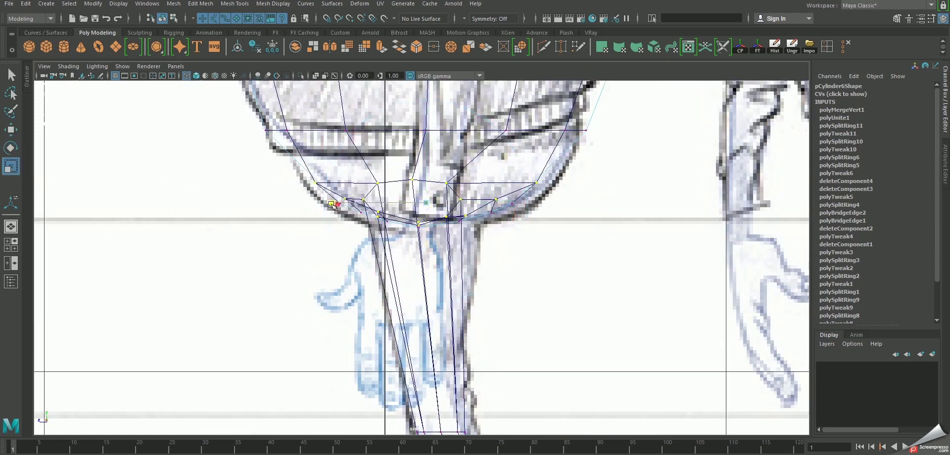
pyautogui.moveTo(334, 203); pyautogui.dragTo(312, 203)
pyautogui.press('w')
pyautogui.hotkey('ctrl', 'z')
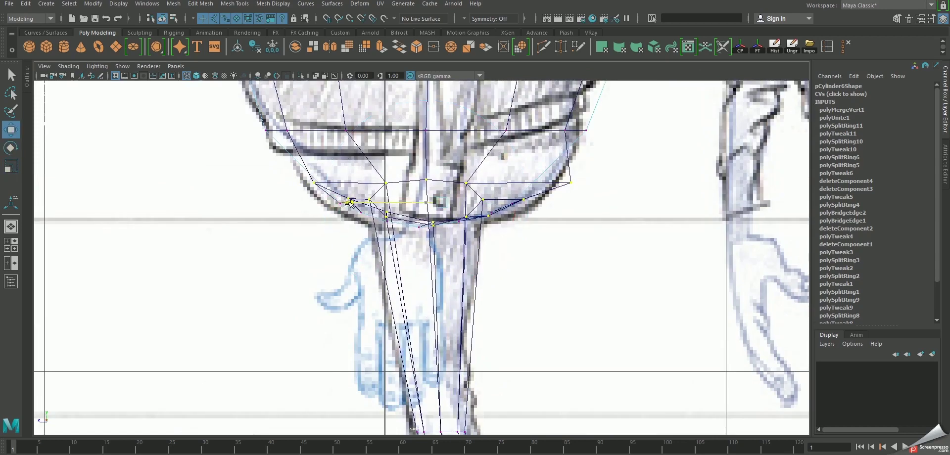
pyautogui.press('space')
pyautogui.press('space')
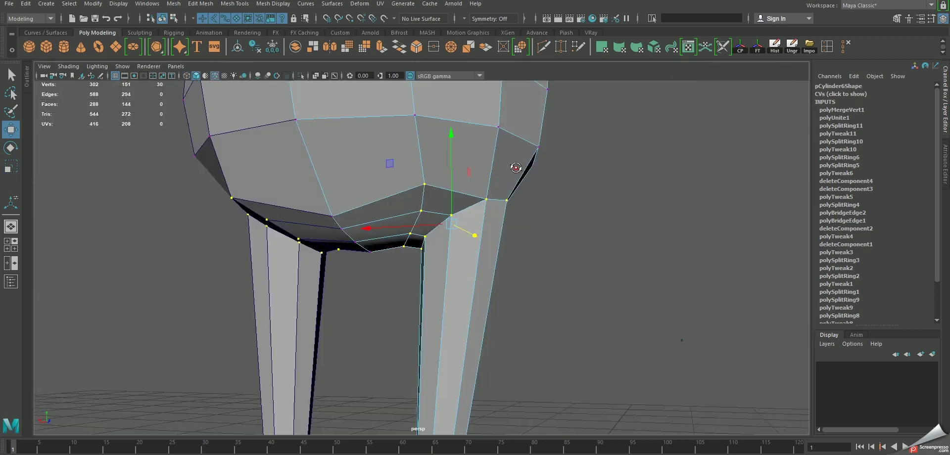
pyautogui.moveTo(513, 166)
pyautogui.keyDown('alt'); pyautogui.mouseDown()
pyautogui.moveTo(484, 153)
pyautogui.moveTo(498, 193)
pyautogui.mouseUp(); pyautogui.keyUp('alt')
# Step: Shift the leg's top edge loop along X to match the side reference sketch
pyautogui.moveTo(498, 193); pyautogui.dragTo(490, 164, button='right')
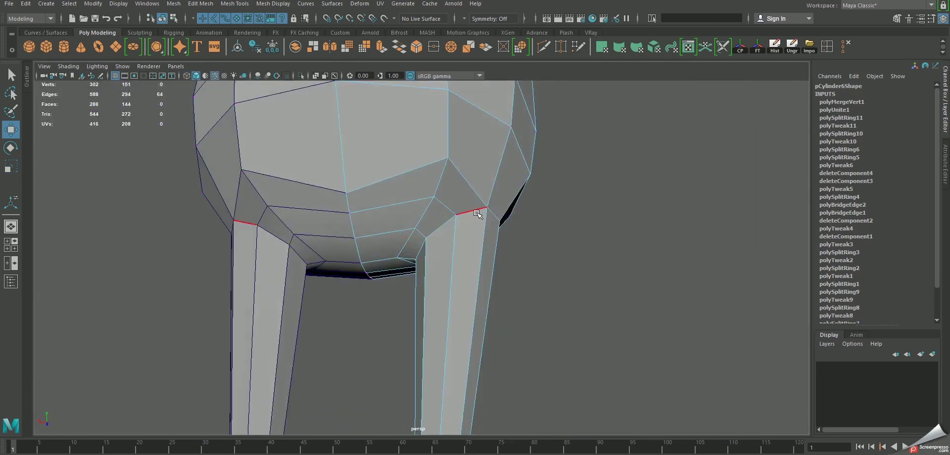
pyautogui.doubleClick(465, 211)
pyautogui.moveTo(465, 211)
pyautogui.keyDown('alt'); pyautogui.mouseDown()
pyautogui.moveTo(479, 217)
pyautogui.moveTo(335, 244)
pyautogui.moveTo(416, 174)
pyautogui.moveTo(490, 188)
pyautogui.mouseUp(); pyautogui.keyUp('alt')
pyautogui.press('space')
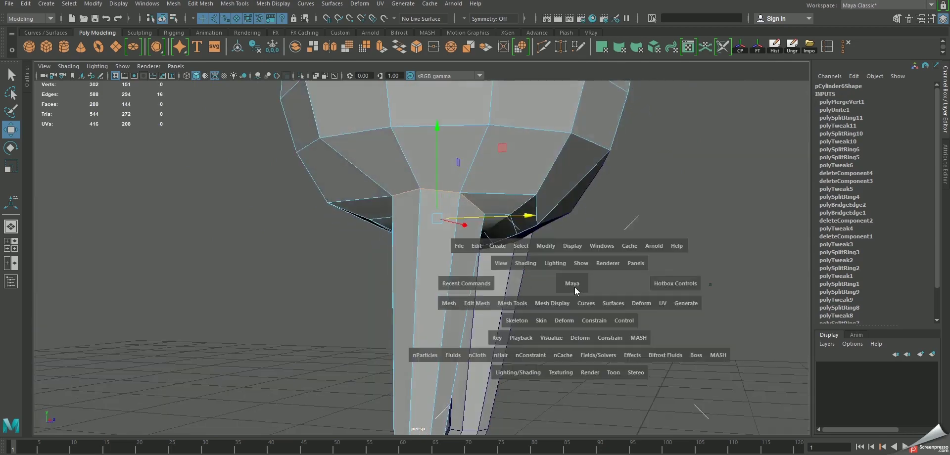
pyautogui.moveTo(569, 285); pyautogui.dragTo(617, 304)
pyautogui.keyDown('alt'); pyautogui.moveTo(500, 250); pyautogui.dragTo(507, 261, button='middle'); pyautogui.keyUp('alt')
pyautogui.press('r')
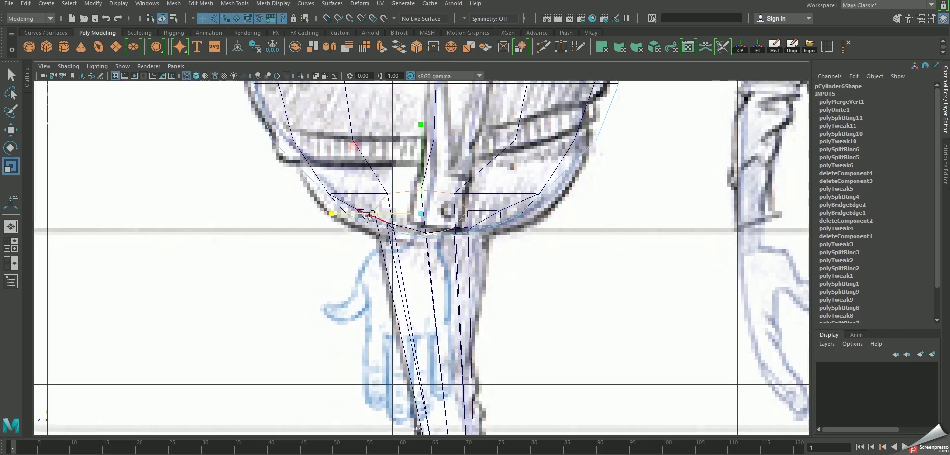
pyautogui.press('w')
pyautogui.moveTo(337, 213); pyautogui.dragTo(344, 214)
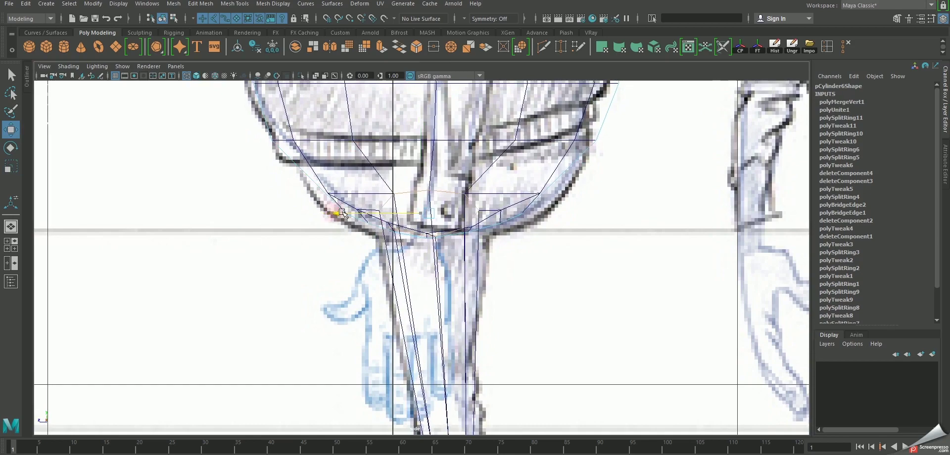
pyautogui.keyDown('alt'); pyautogui.moveTo(436, 255); pyautogui.dragTo(579, 133, button='middle'); pyautogui.keyUp('alt')
pyautogui.press('space')
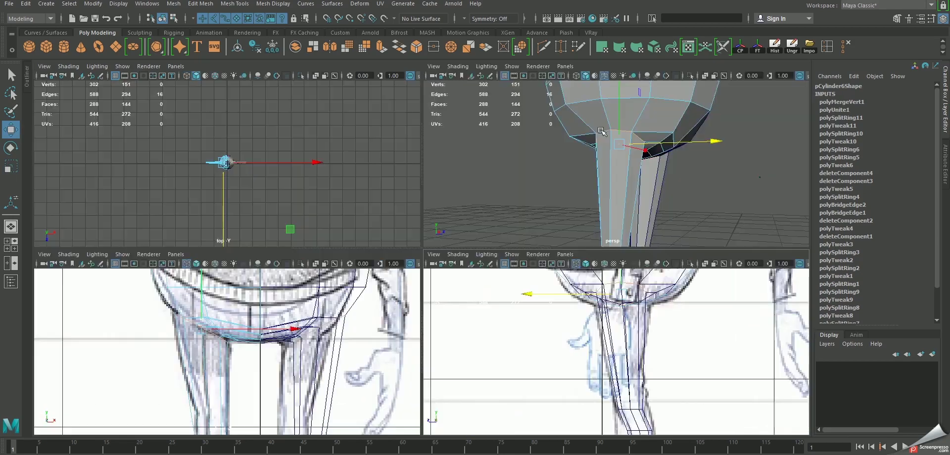
pyautogui.press('space')
pyautogui.keyDown('alt'); pyautogui.moveTo(366, 148); pyautogui.dragTo(420, 158); pyautogui.keyUp('alt')
# Step: Lower the single bottom crotch vertex to even out the underside curve
pyautogui.press('F8')
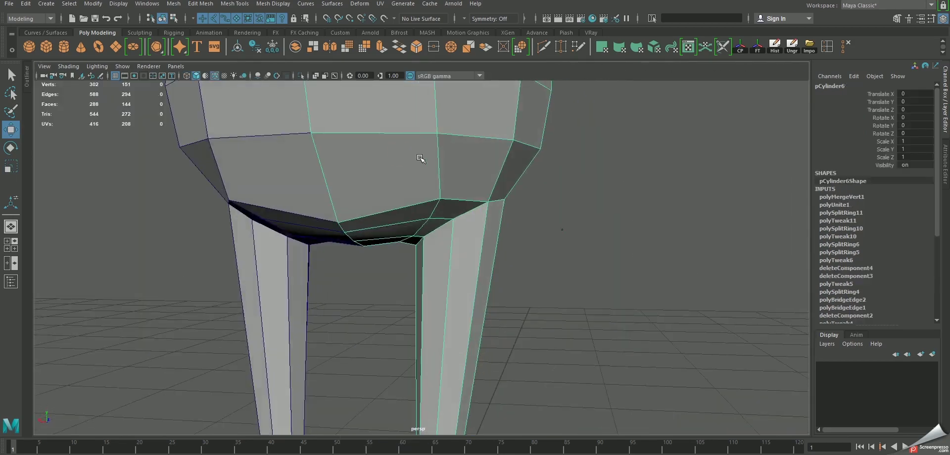
pyautogui.moveTo(350, 176); pyautogui.dragTo(340, 208, button='right')
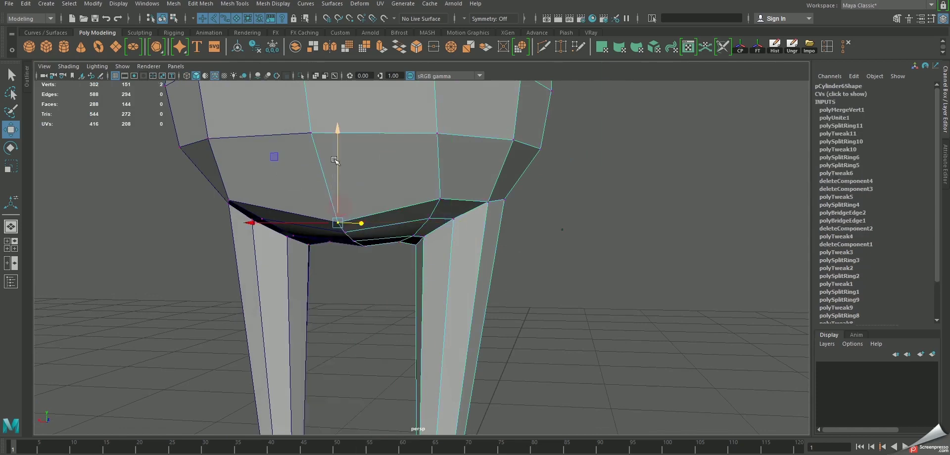
pyautogui.keyDown('alt'); pyautogui.moveTo(334, 160); pyautogui.dragTo(434, 182); pyautogui.keyUp('alt')
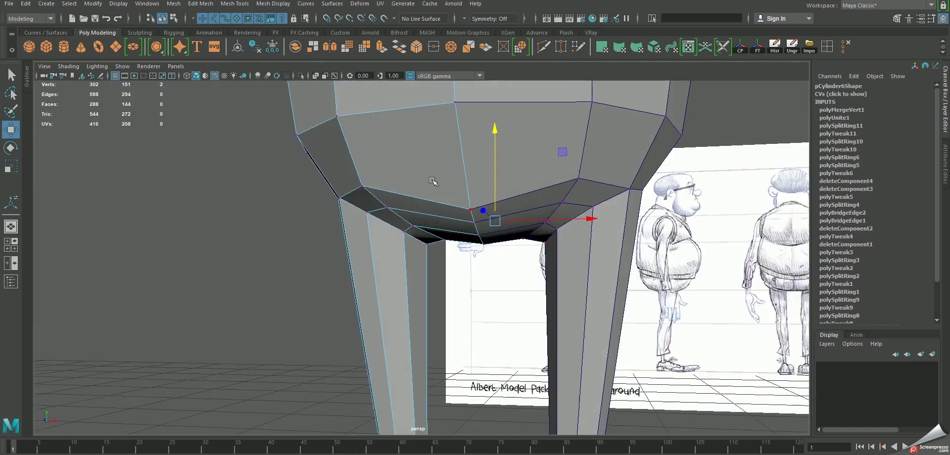
pyautogui.click(461, 203)
pyautogui.keyDown('alt'); pyautogui.moveTo(572, 275); pyautogui.dragTo(544, 277); pyautogui.keyUp('alt')
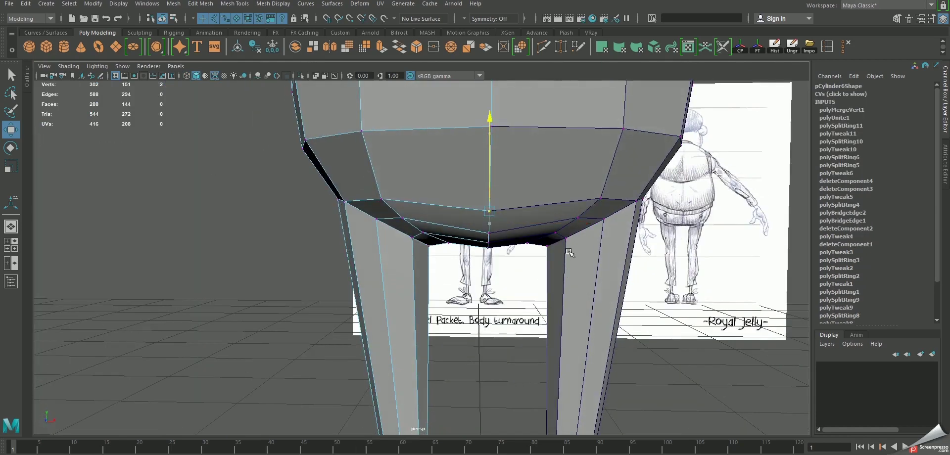
pyautogui.moveTo(570, 253); pyautogui.dragTo(538, 274, button='middle')
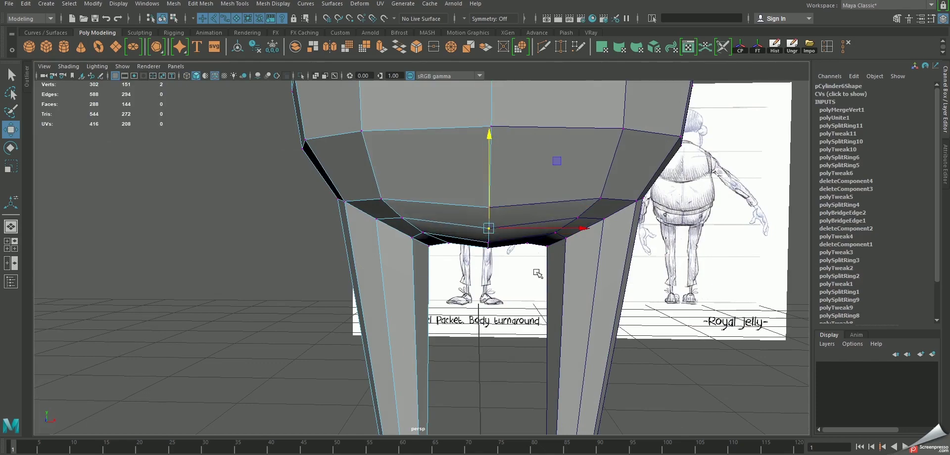
pyautogui.keyDown('alt'); pyautogui.moveTo(538, 274); pyautogui.dragTo(476, 155); pyautogui.keyUp('alt')
pyautogui.moveTo(476, 156); pyautogui.dragTo(490, 177, button='right')
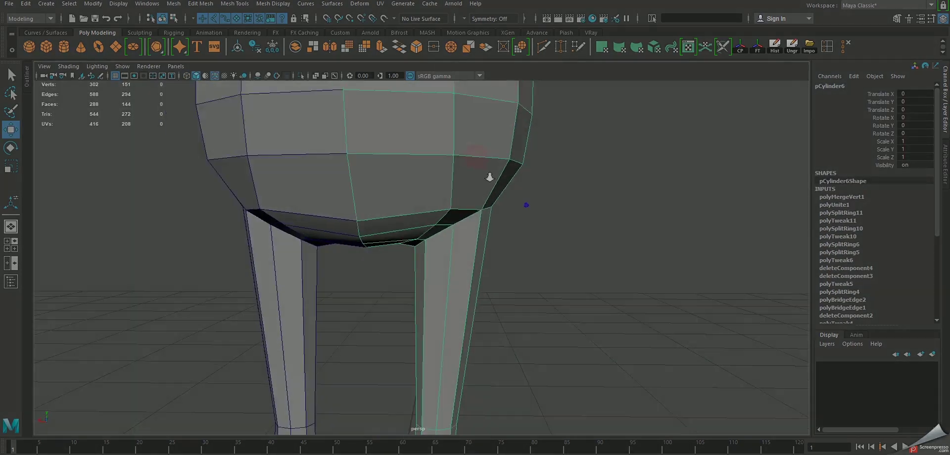